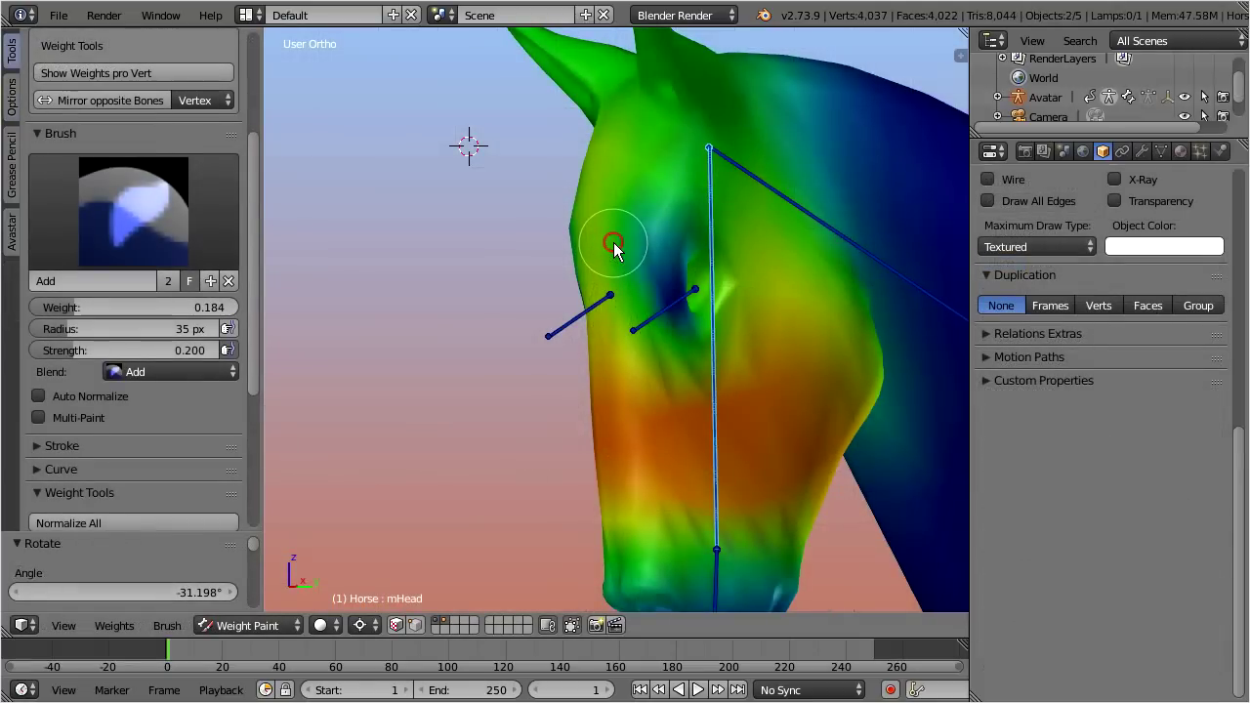
Paint extra weight around the horse's eye, then rotate the ShoulderRight bone to raise the front leg
{"action": "mouse_move", "coordinate": [663, 268]}
{"action": "left_mouse_down"}
{"action": "mouse_move", "coordinate": [679, 314]}
{"action": "mouse_move", "coordinate": [679, 225]}
{"action": "mouse_move", "coordinate": [672, 313]}
{"action": "left_mouse_up"}
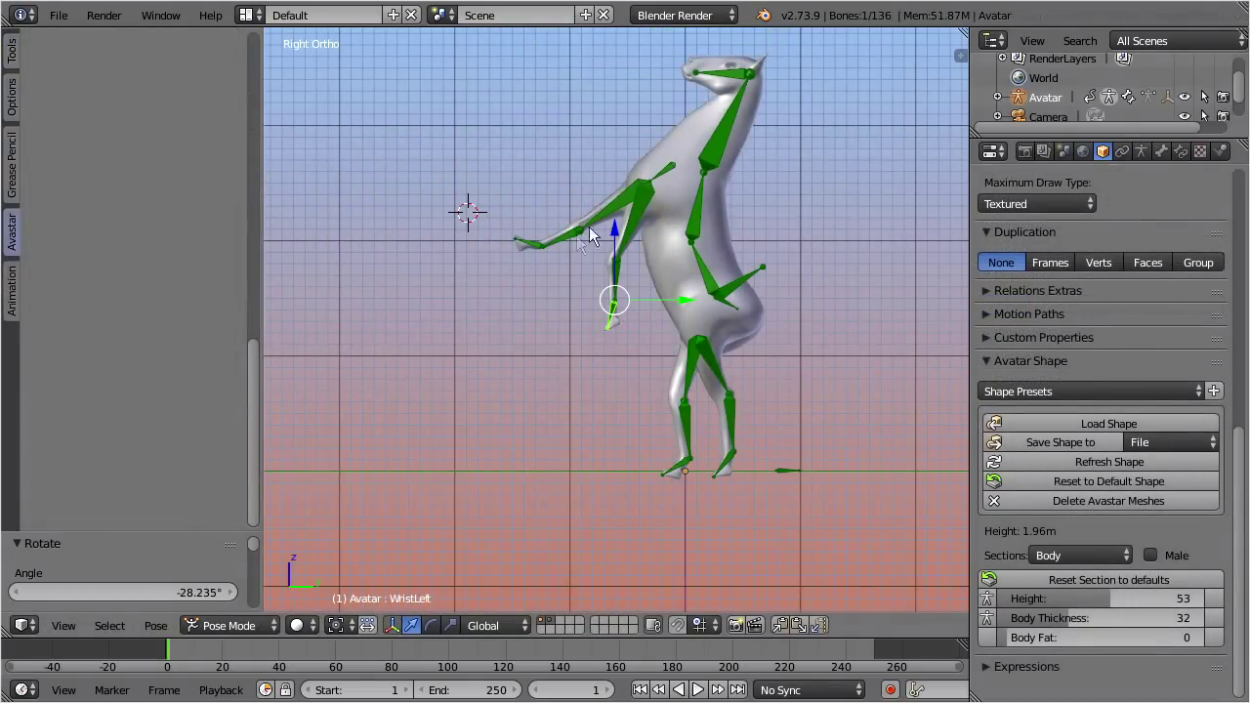
{"action": "right_click", "coordinate": [589, 231]}
{"action": "key", "text": "r"}
{"action": "left_click", "coordinate": [585, 209]}
{"action": "right_click", "coordinate": [597, 218]}
Lift the leg near horizontal with the shoulder bone, then open Horse-Model-1.blend from recent files
{"action": "key", "text": "r"}
{"action": "left_click", "coordinate": [580, 186]}
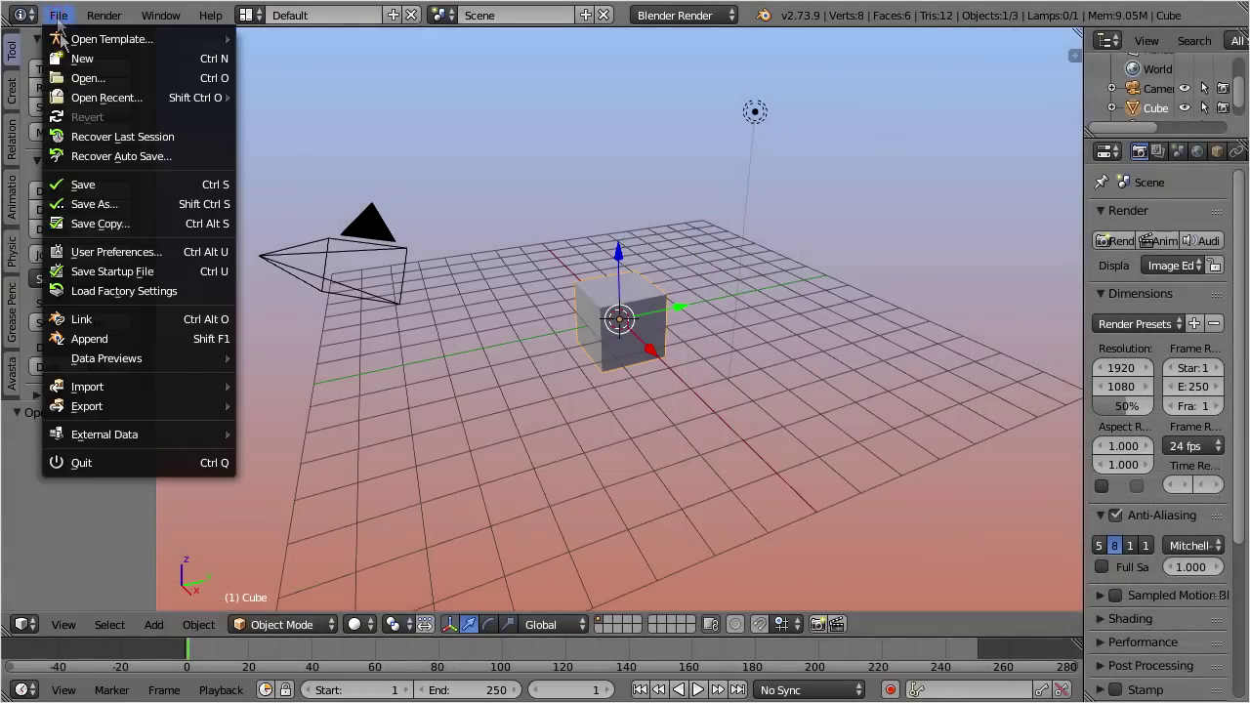
{"action": "mouse_move", "coordinate": [111, 106]}
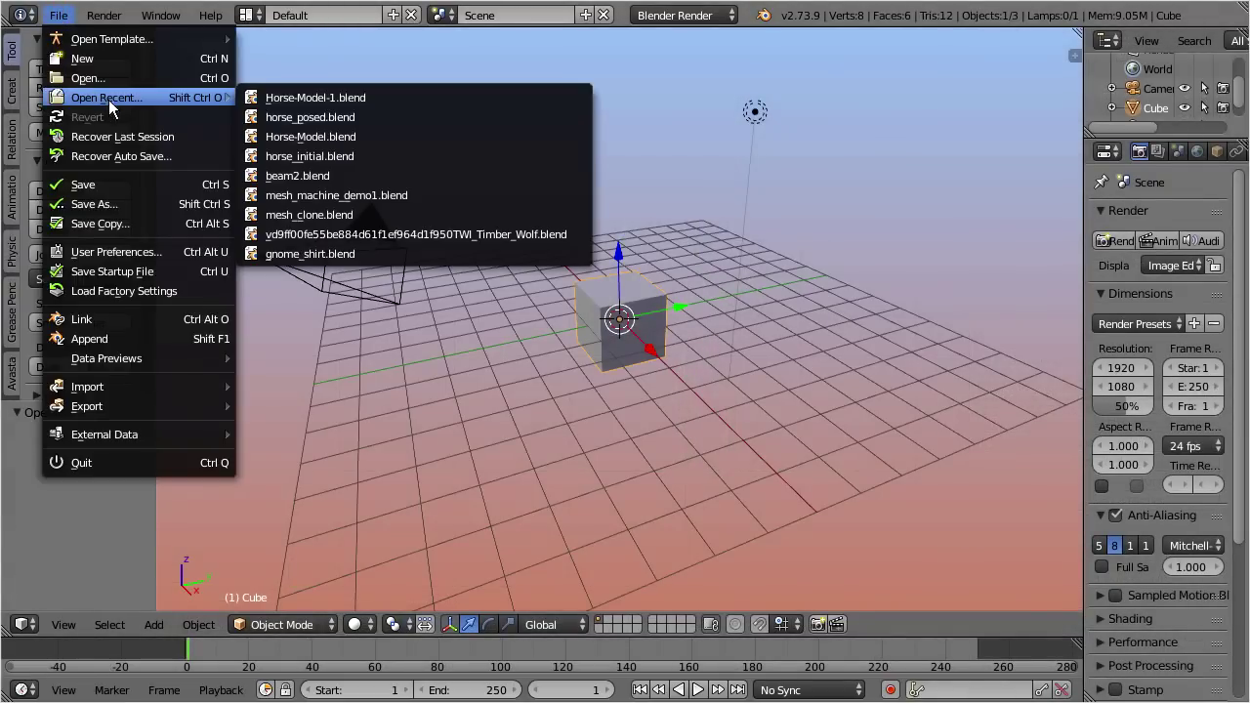
{"action": "left_click", "coordinate": [417, 98]}
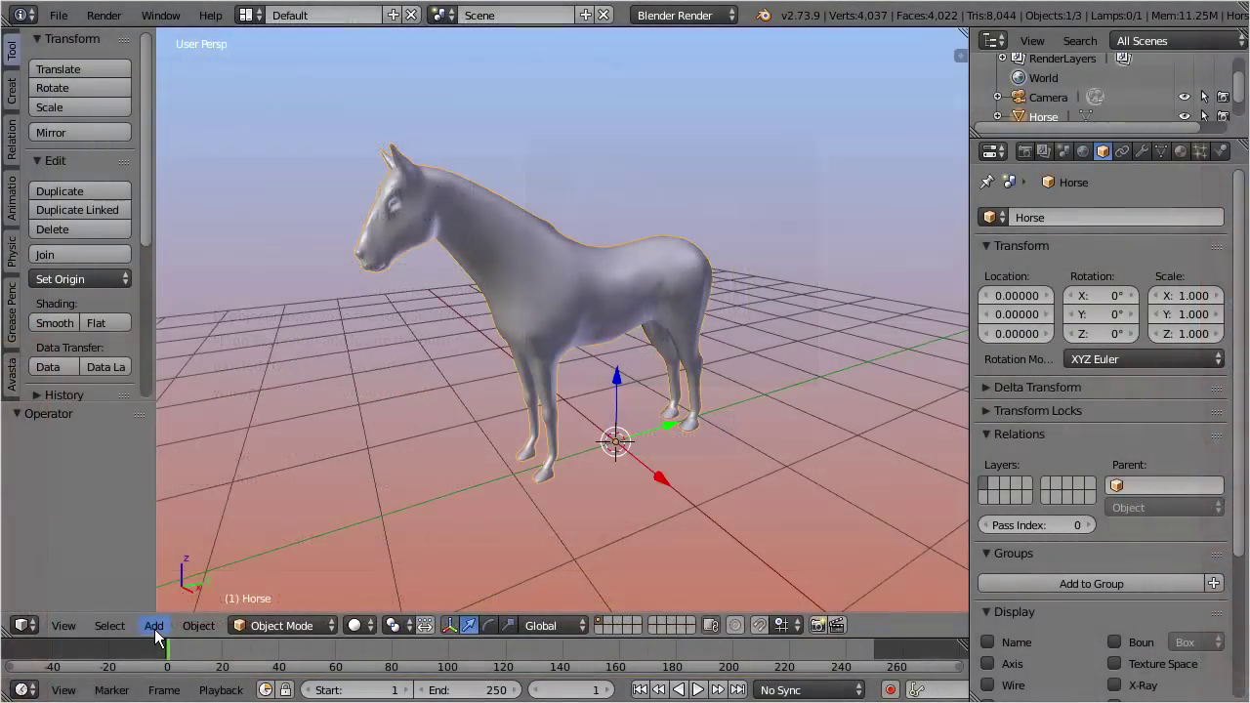
Add an Avastar rig with triangles at the 3D cursor inside the horse
{"action": "left_click", "coordinate": [154, 626]}
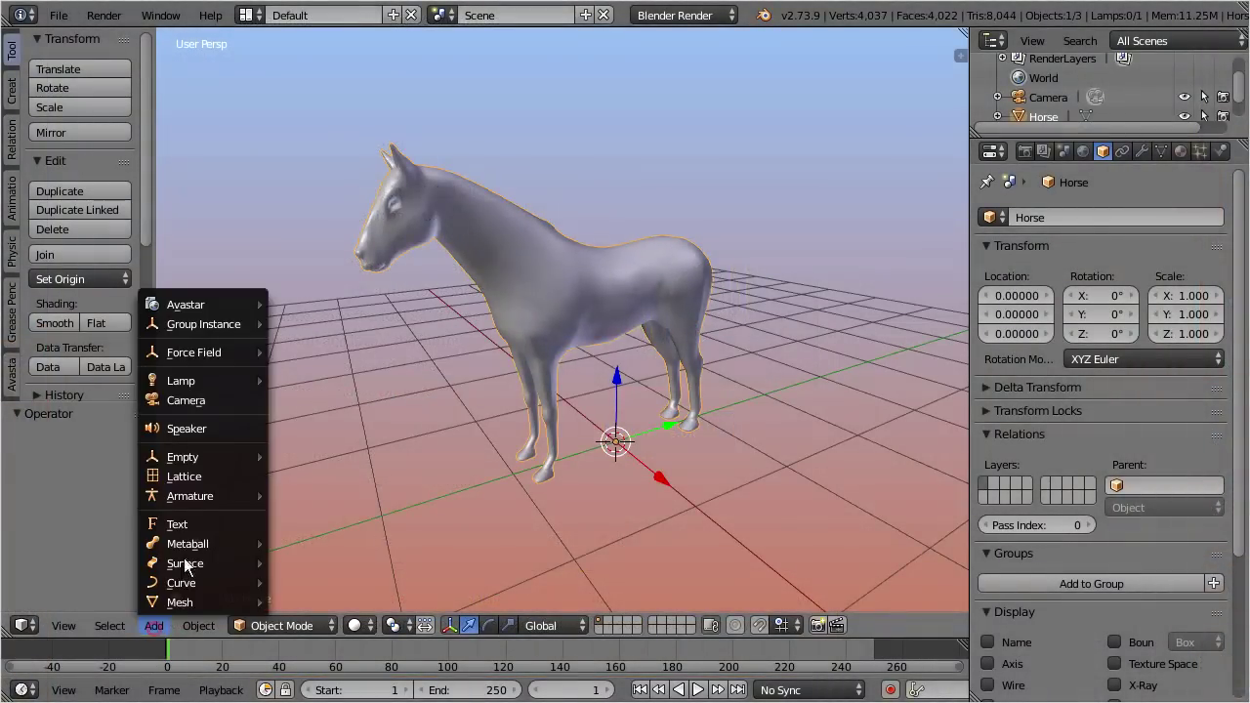
{"action": "mouse_move", "coordinate": [206, 298]}
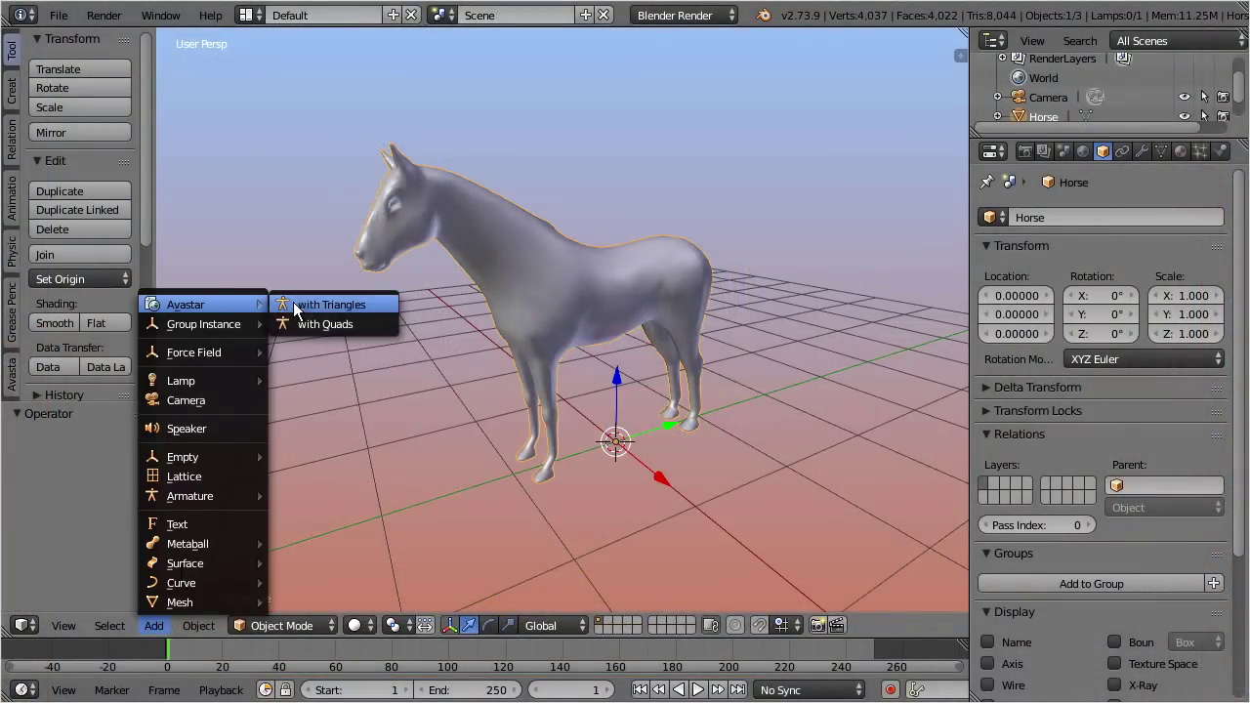
{"action": "left_click", "coordinate": [389, 304]}
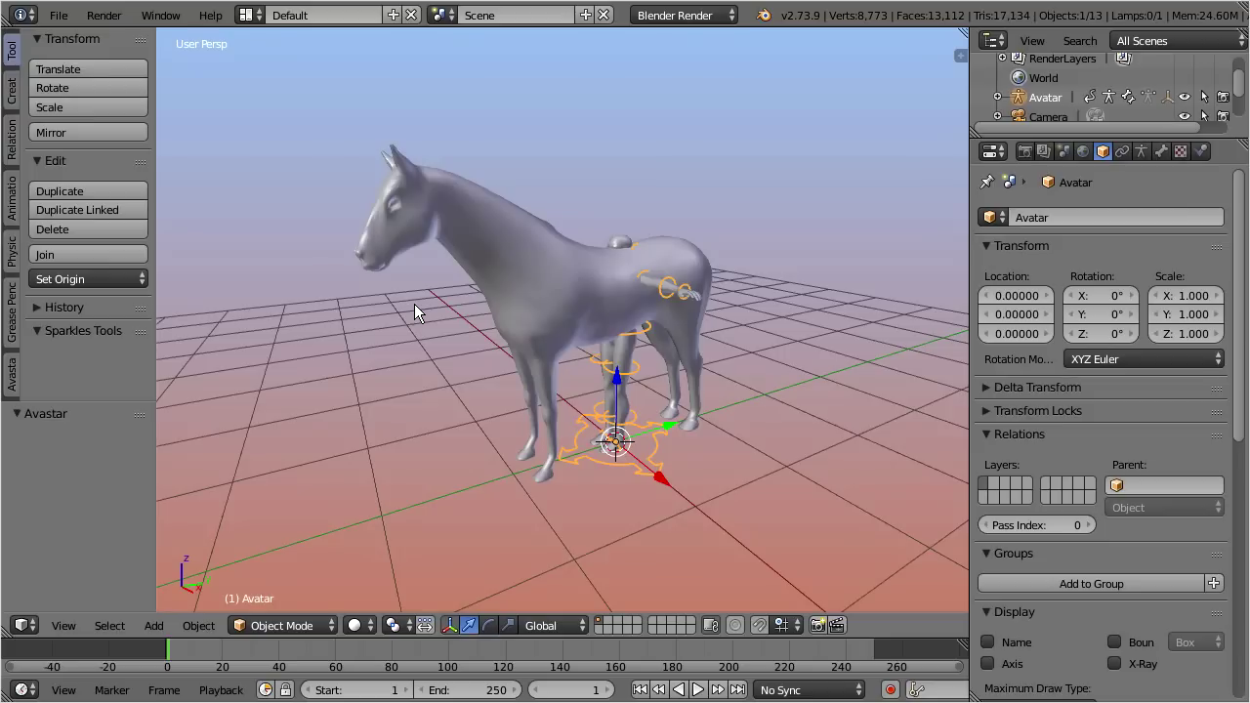
Move the horse mesh to layer 2, then show the horse and avatar layers together
{"action": "right_click", "coordinate": [488, 254]}
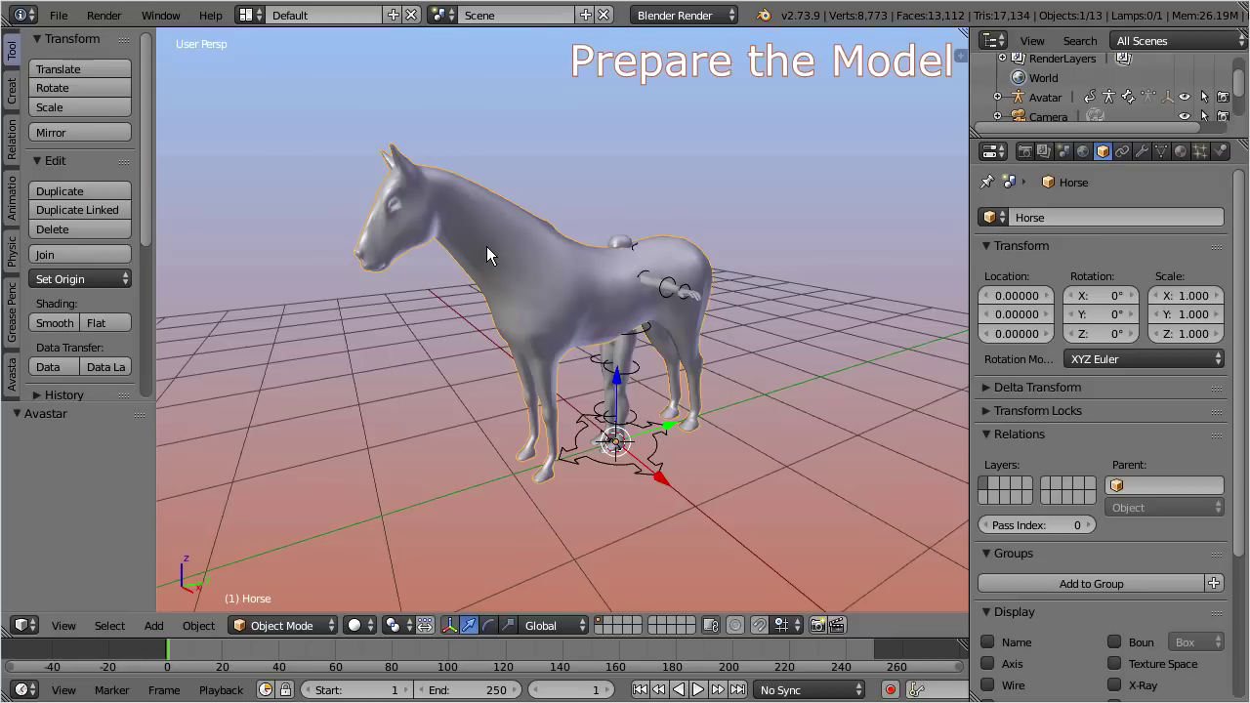
{"action": "key", "text": "m"}
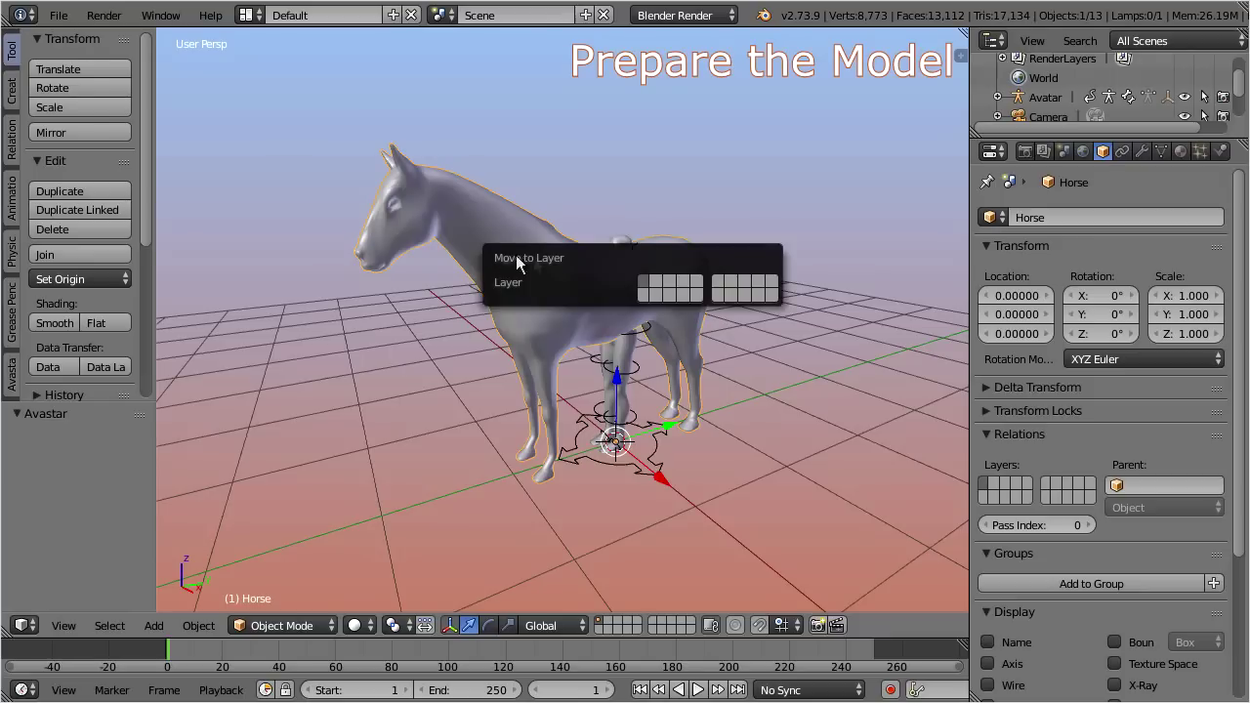
{"action": "left_click", "coordinate": [654, 283]}
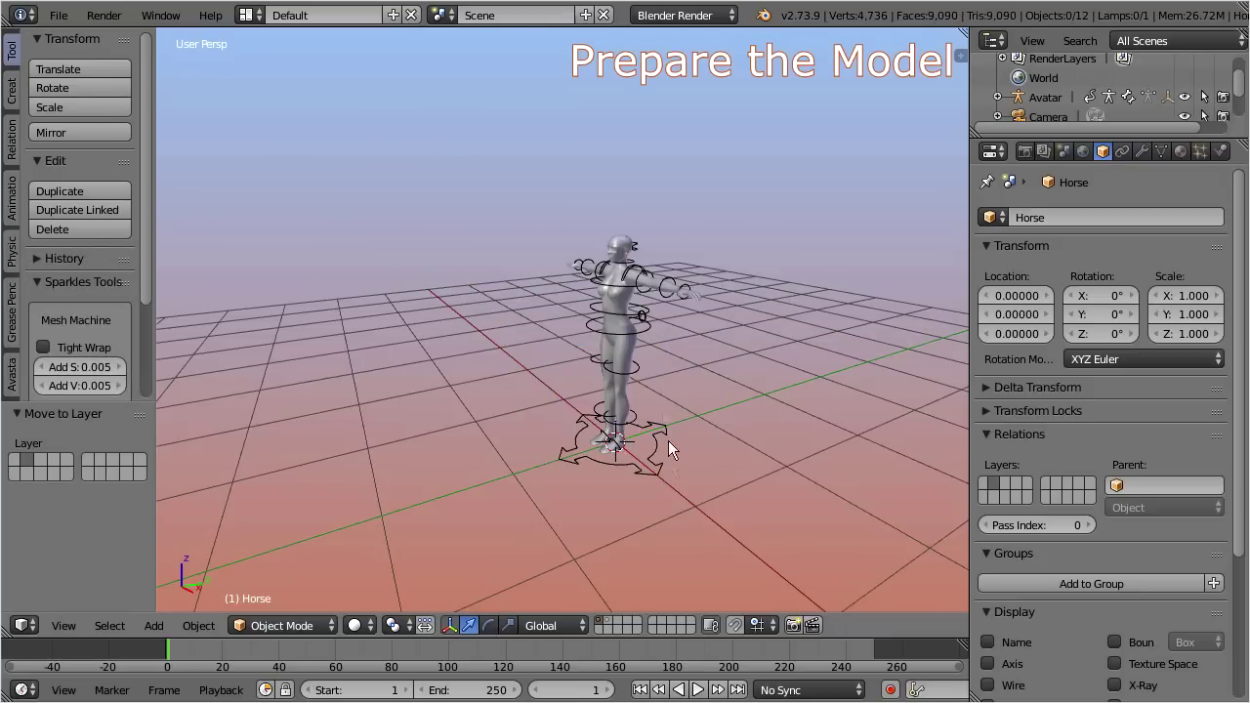
{"action": "left_click", "coordinate": [609, 620]}
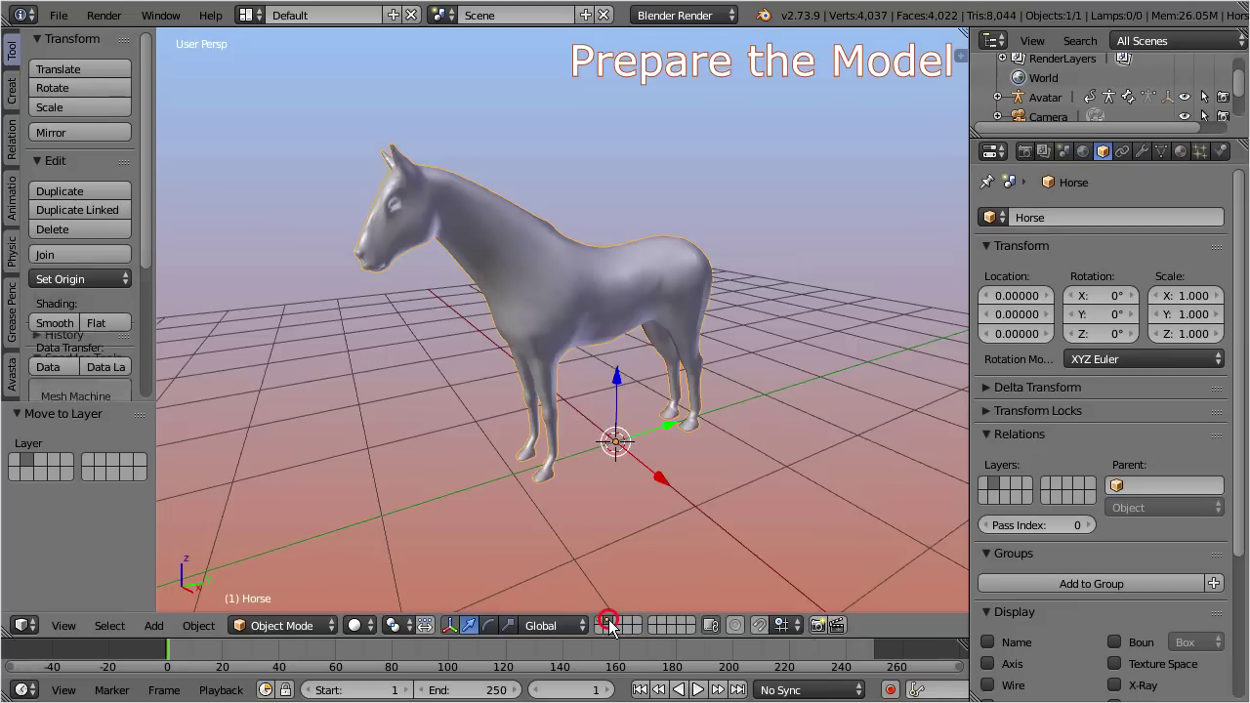
{"action": "left_click", "coordinate": [598, 623]}
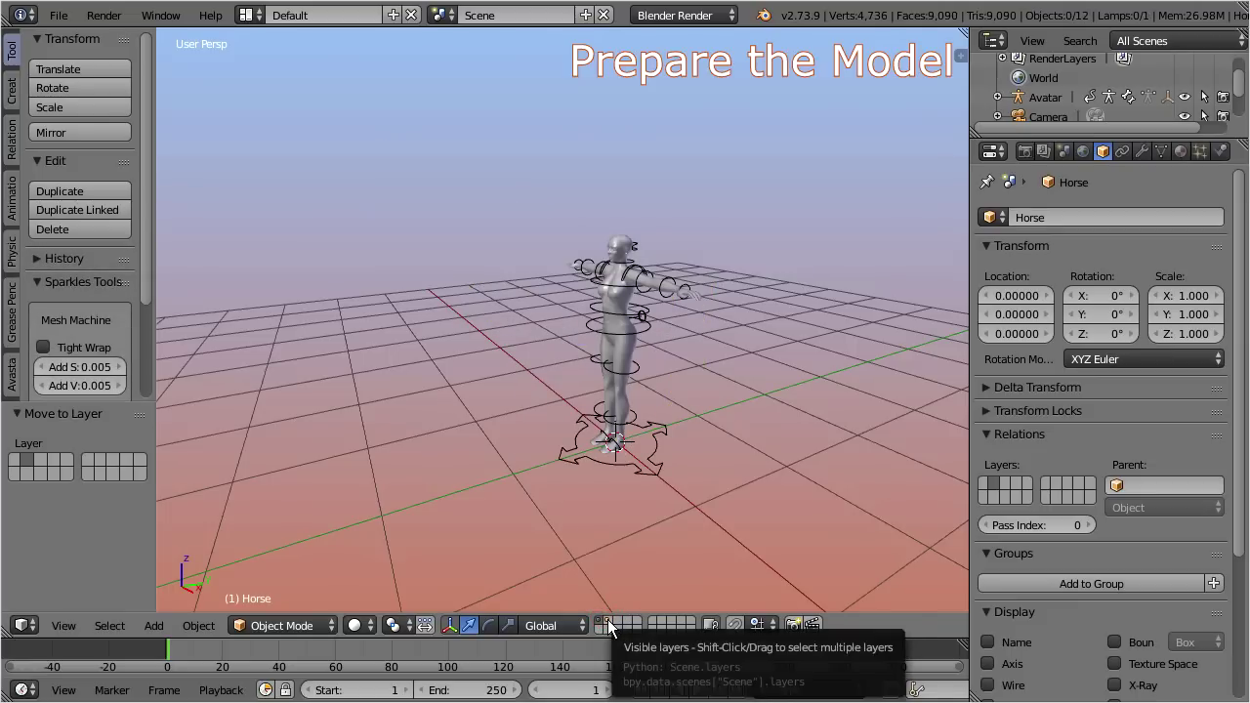
{"action": "left_click", "coordinate": [607, 619], "text": "shift"}
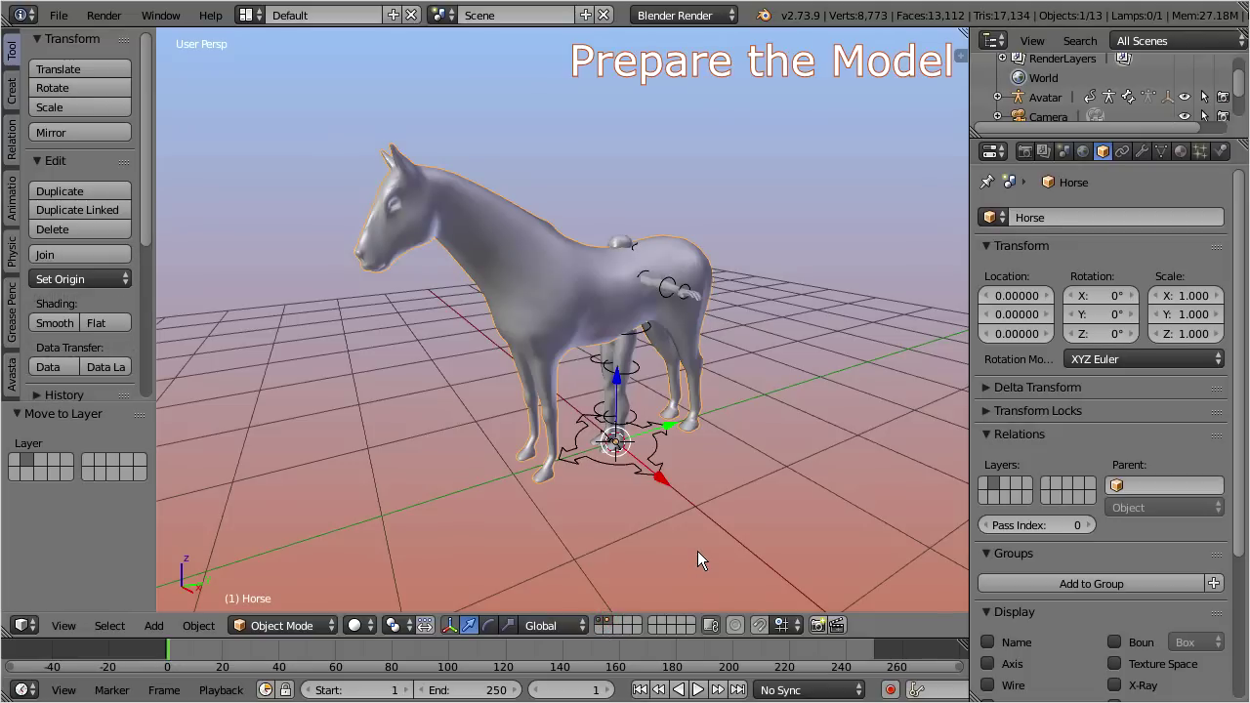
Show only the avatar's layer, select the Avastar rig, and frame it in front orthographic view
{"action": "left_click", "coordinate": [605, 627]}
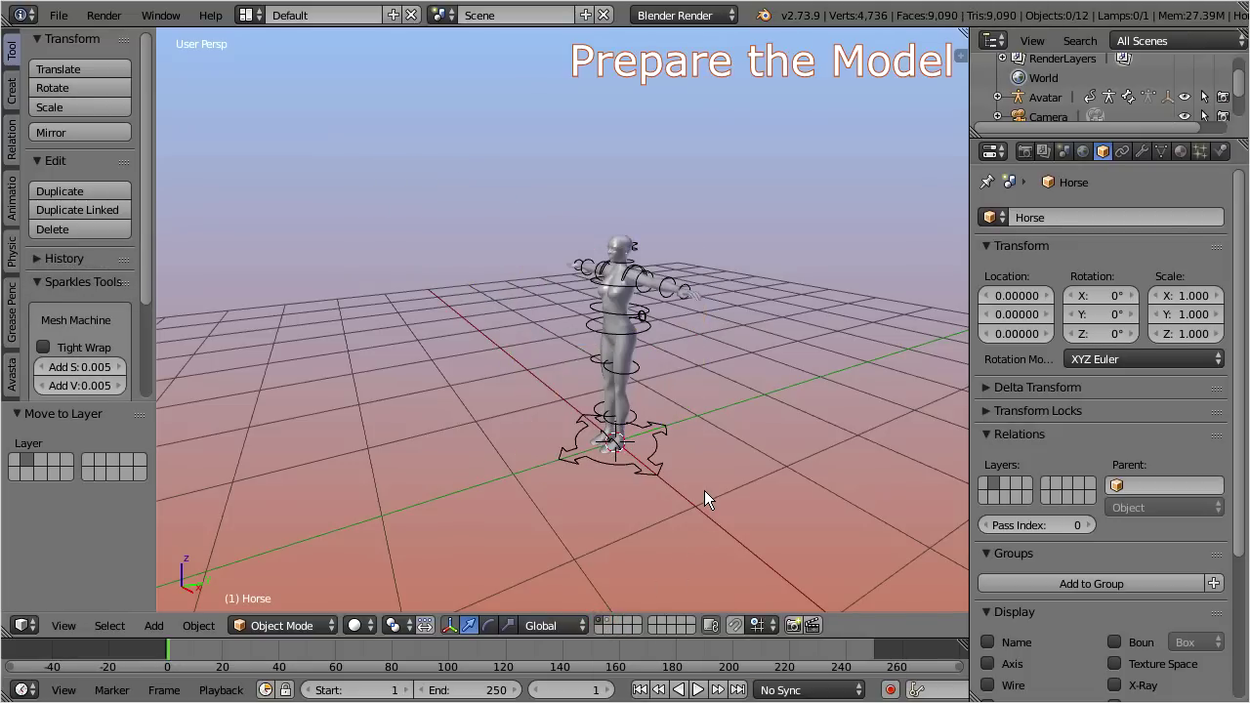
{"action": "right_click", "coordinate": [637, 471]}
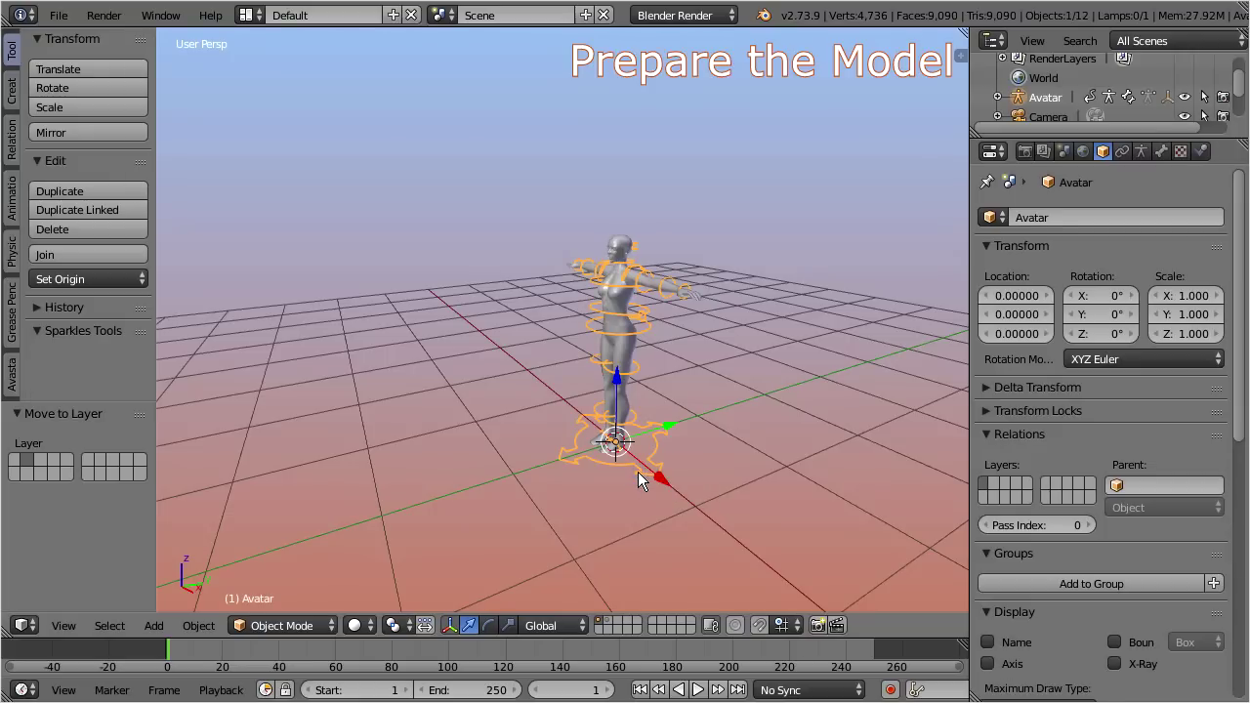
{"action": "key", "text": "KP_Decimal"}
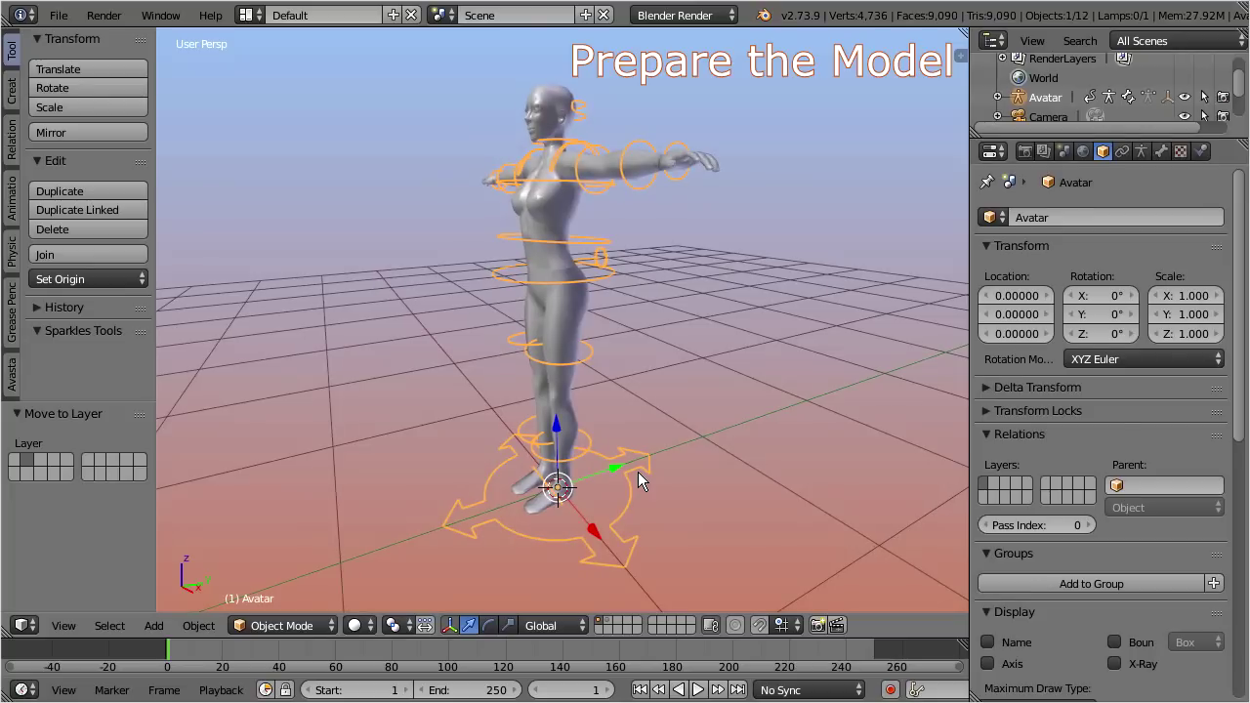
{"action": "key", "text": "KP_1"}
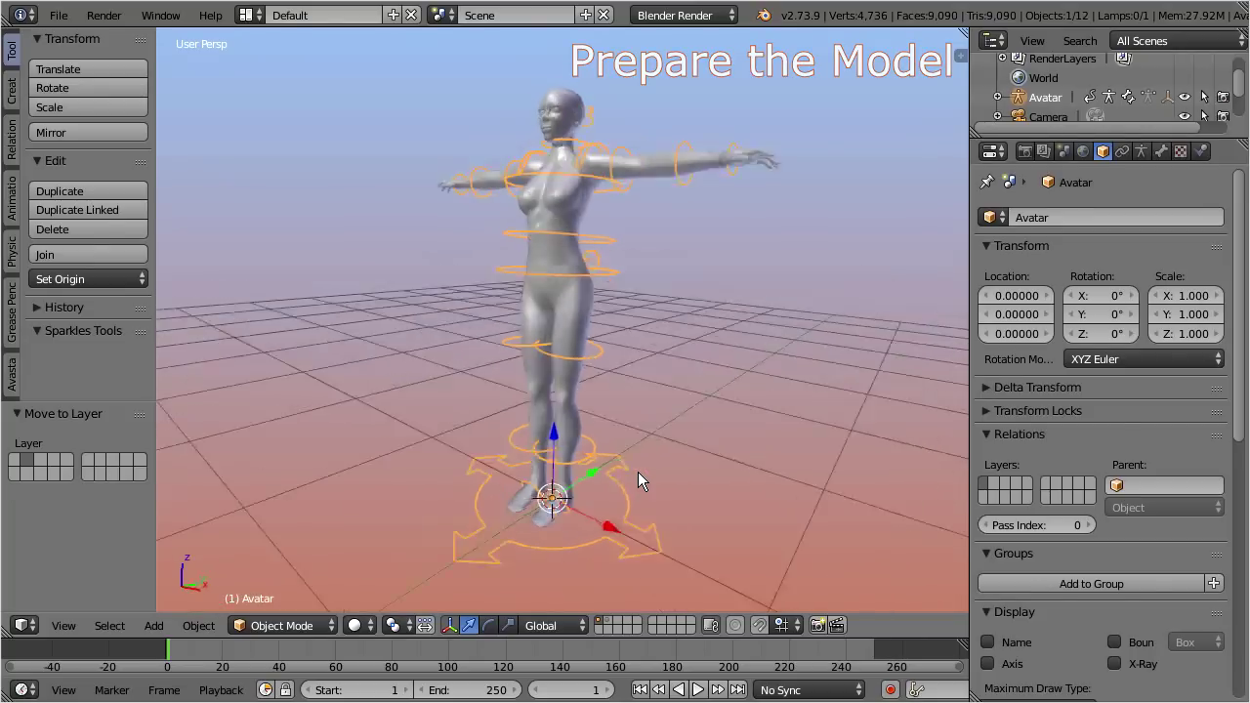
{"action": "key", "text": "KP_5"}
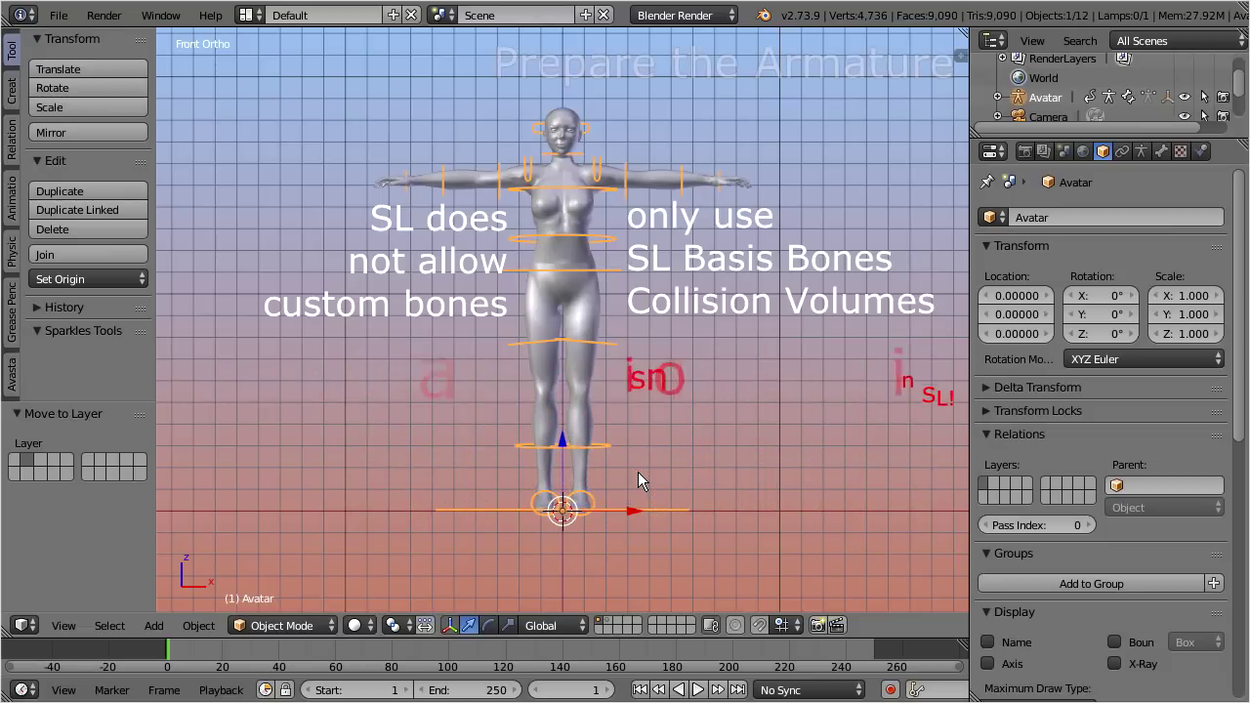
Switch the rig to Pose Mode and expand the Avastar tab's Rigging Visibility bone-layer list
{"action": "left_click", "coordinate": [331, 626]}
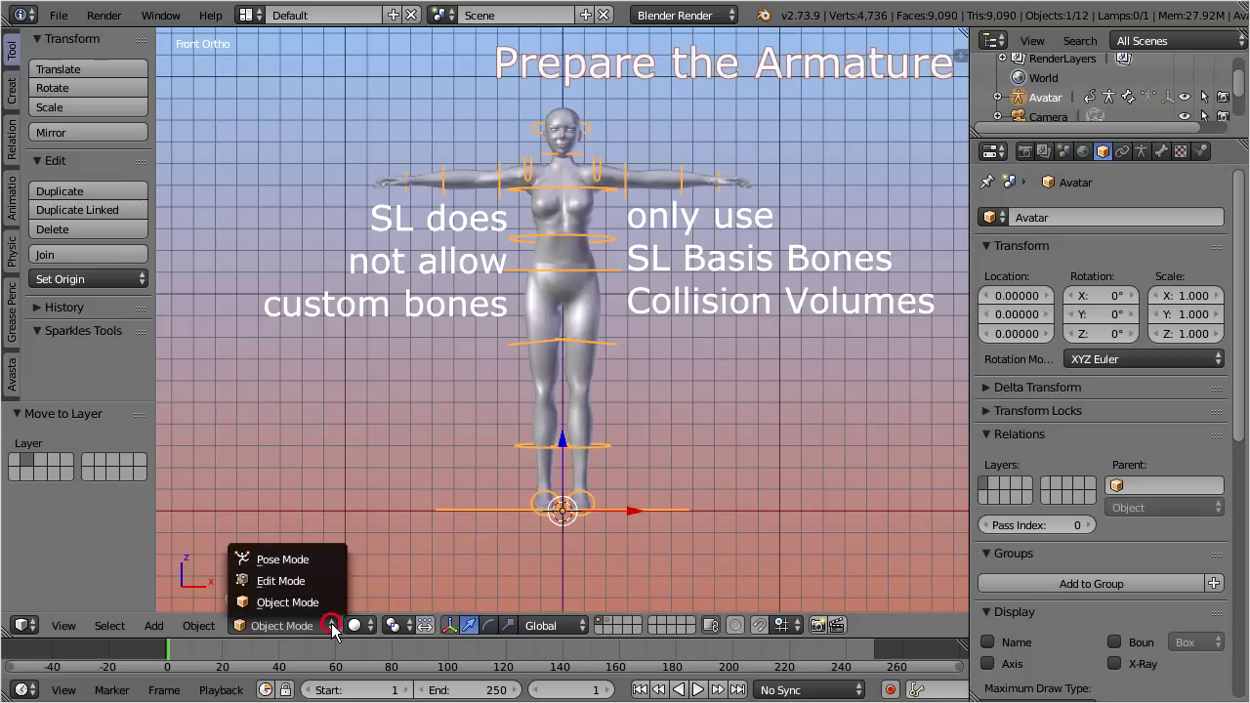
{"action": "left_click", "coordinate": [333, 559]}
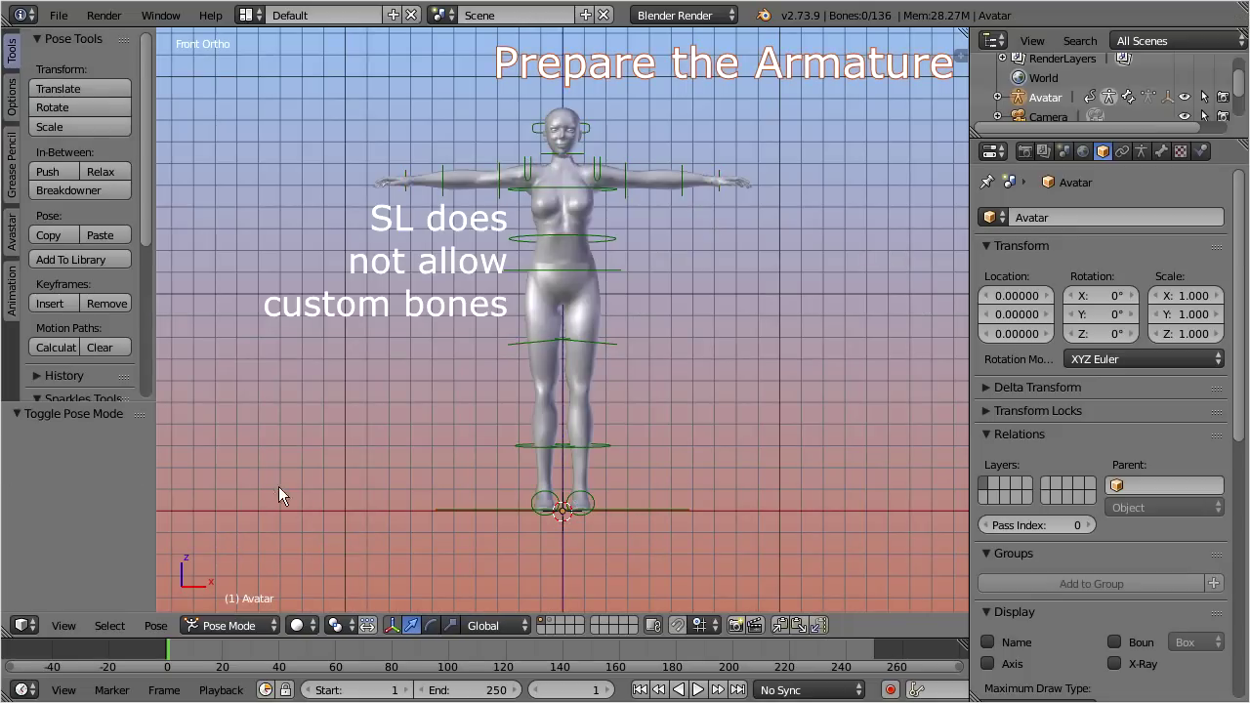
{"action": "left_click_drag", "start_coordinate": [156, 453], "coordinate": [263, 454]}
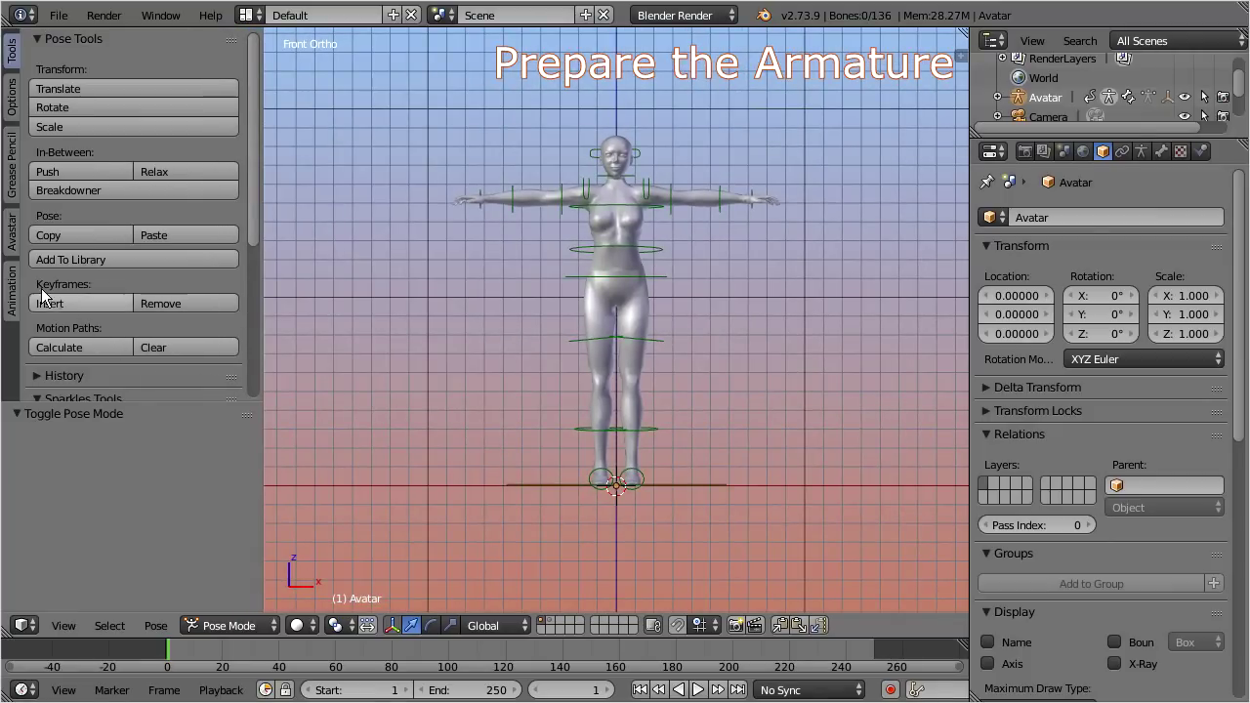
{"action": "left_click", "coordinate": [13, 246]}
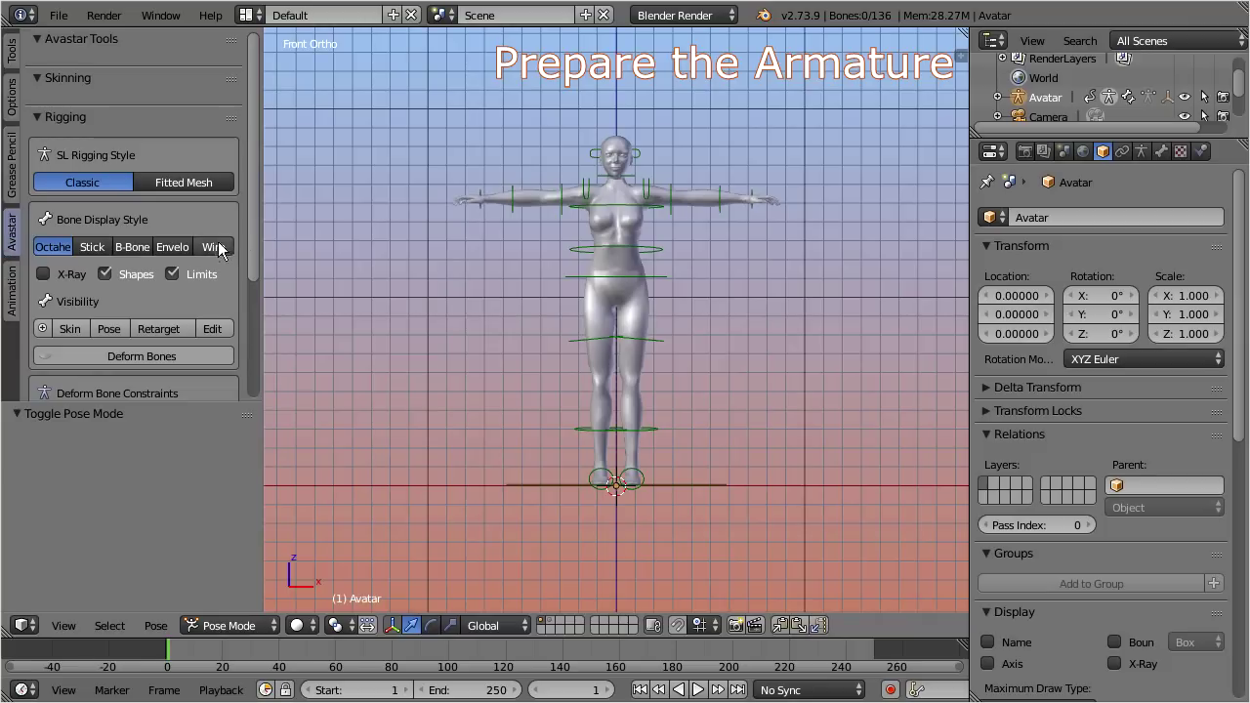
{"action": "left_click_drag", "start_coordinate": [255, 239], "coordinate": [257, 304]}
{"action": "left_click_drag", "start_coordinate": [205, 404], "coordinate": [207, 484]}
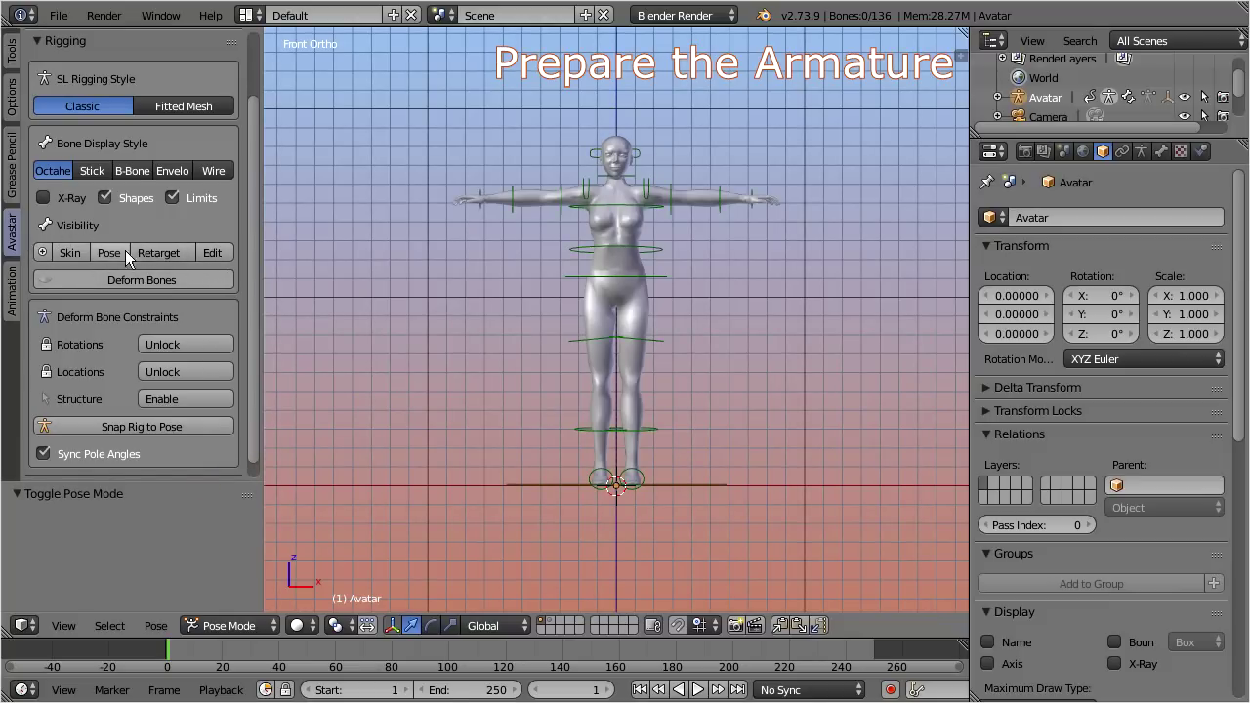
{"action": "left_click", "coordinate": [44, 253]}
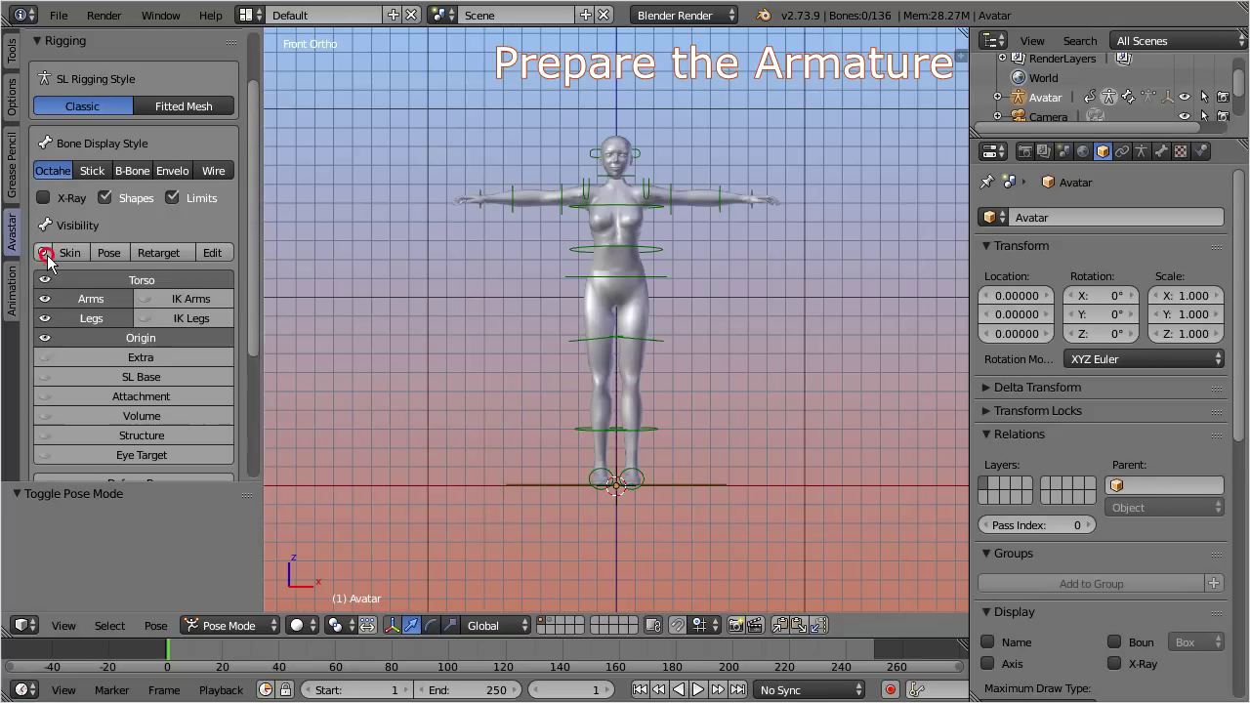
{"action": "left_click_drag", "start_coordinate": [159, 479], "coordinate": [162, 529]}
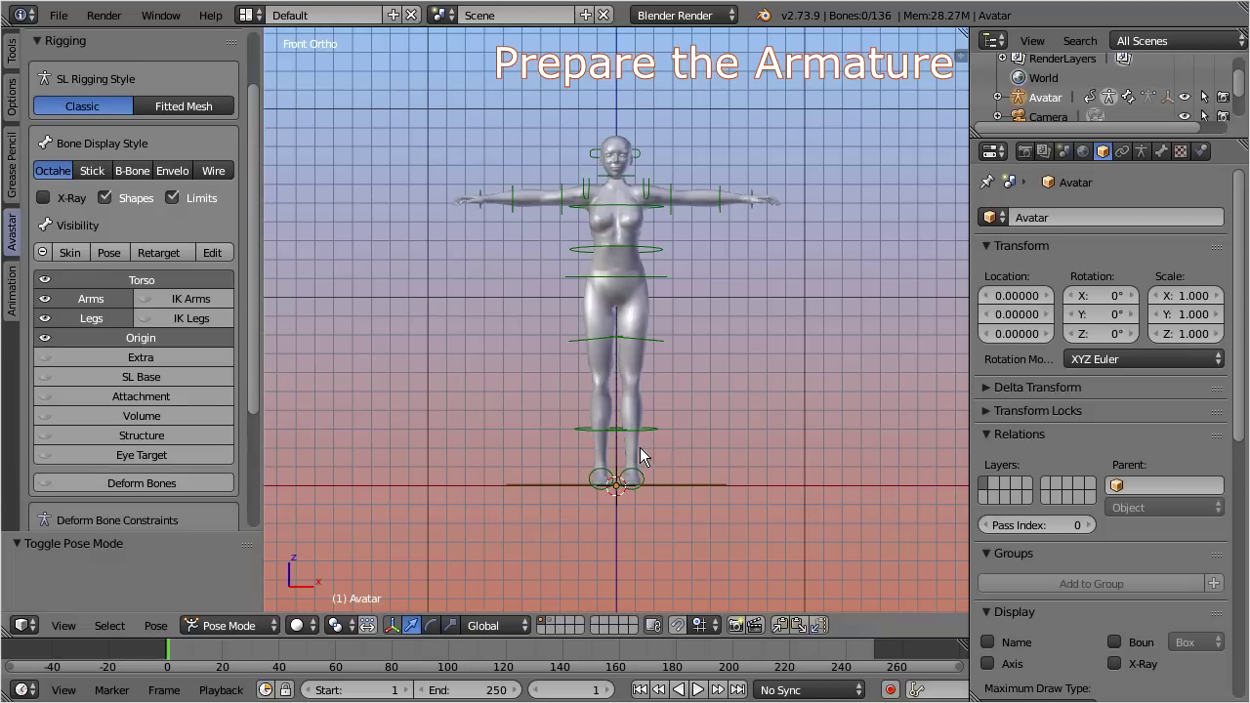
Show the bones through the body mesh and make the SL Base bones visible
{"action": "left_click", "coordinate": [46, 198]}
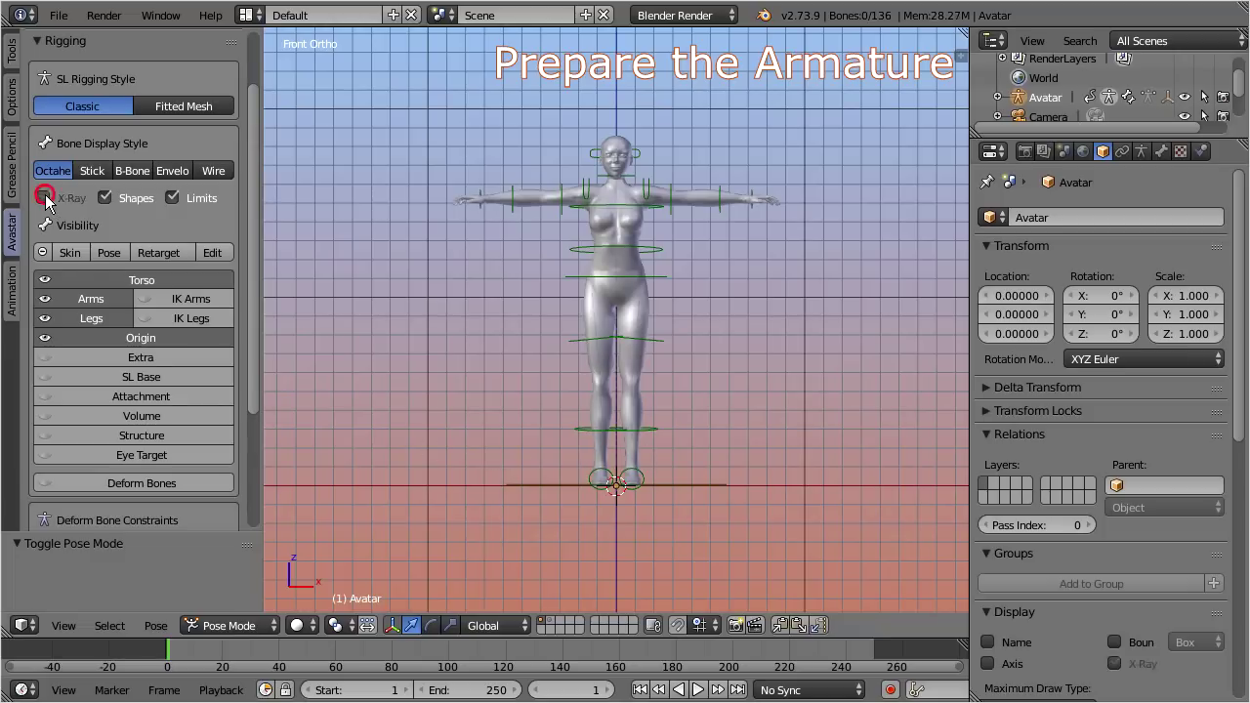
{"action": "left_click", "coordinate": [192, 379]}
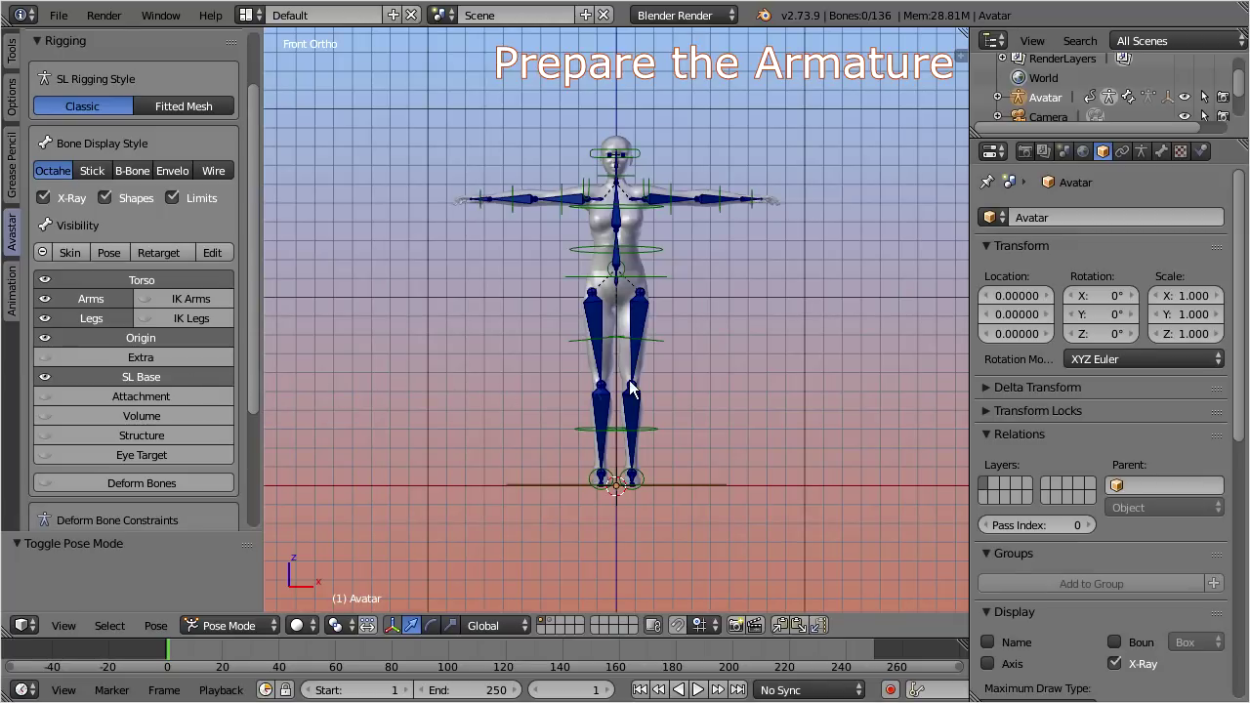
{"action": "scroll", "coordinate": [720, 349], "scroll_direction": "up", "scroll_amount": 8}
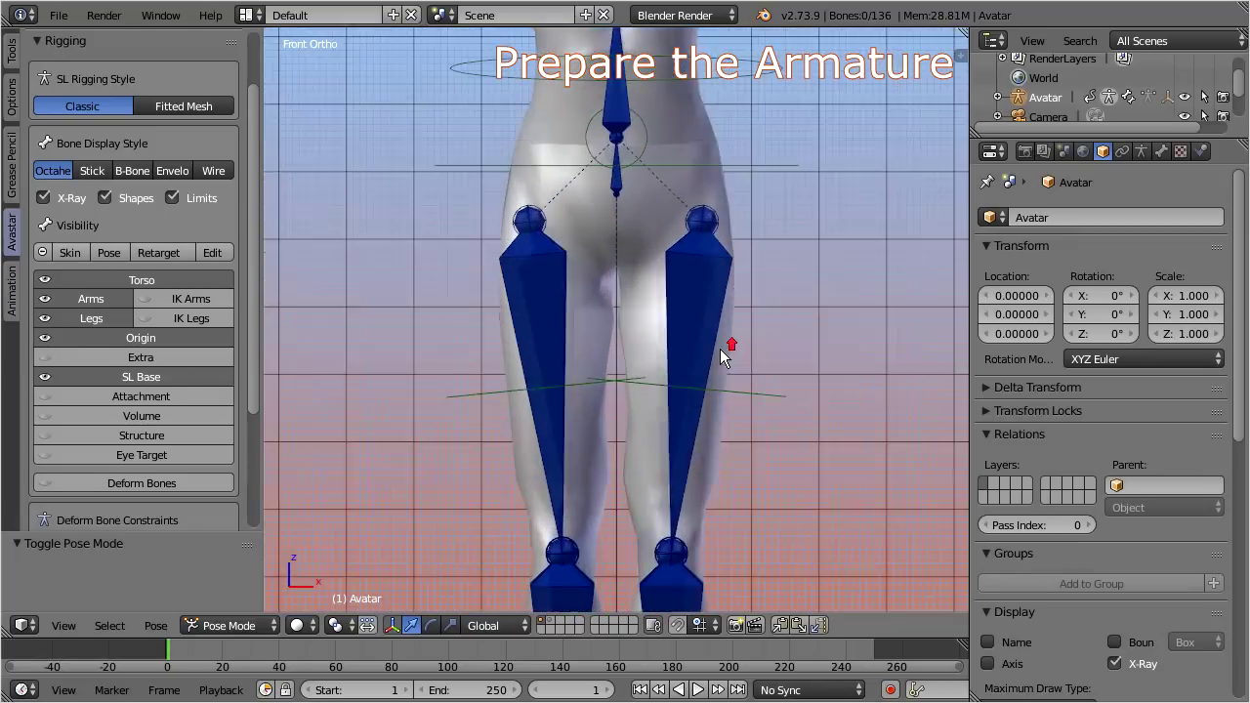
{"action": "scroll", "coordinate": [721, 349], "scroll_direction": "up", "scroll_amount": 2}
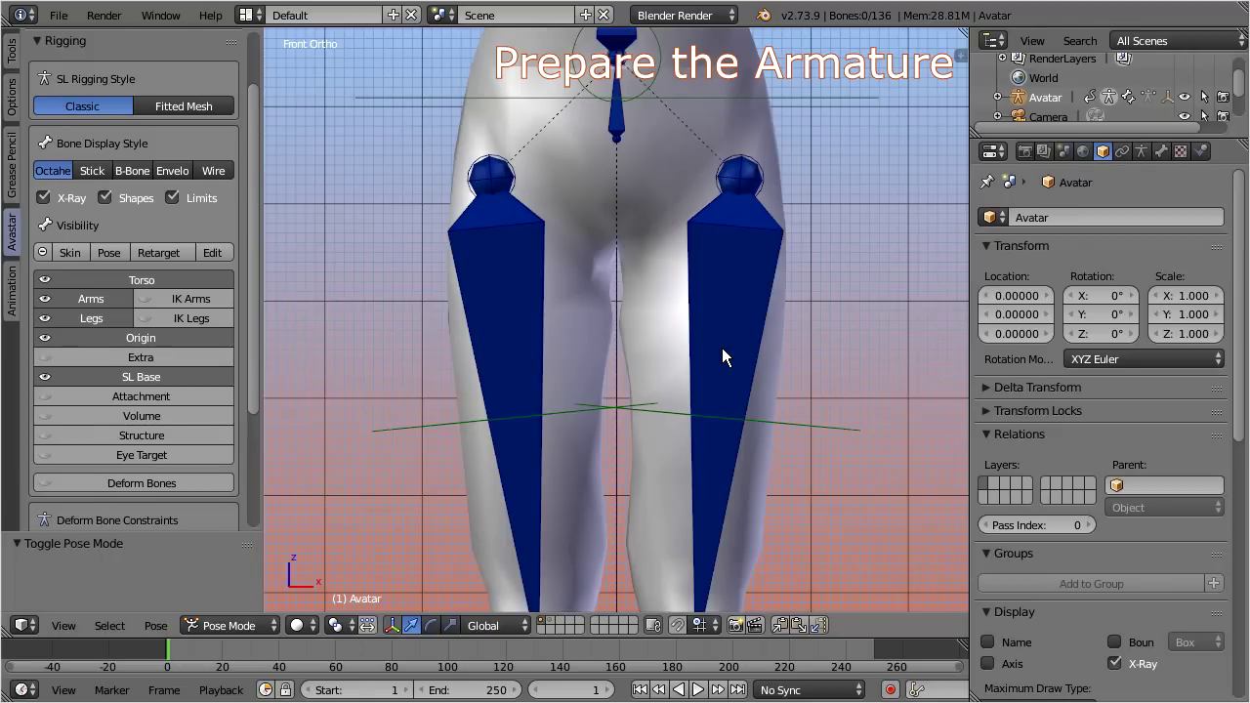
Test-rotate the HipLeft bone, cancel back to T-pose, and deselect all bones
{"action": "right_click", "coordinate": [726, 348]}
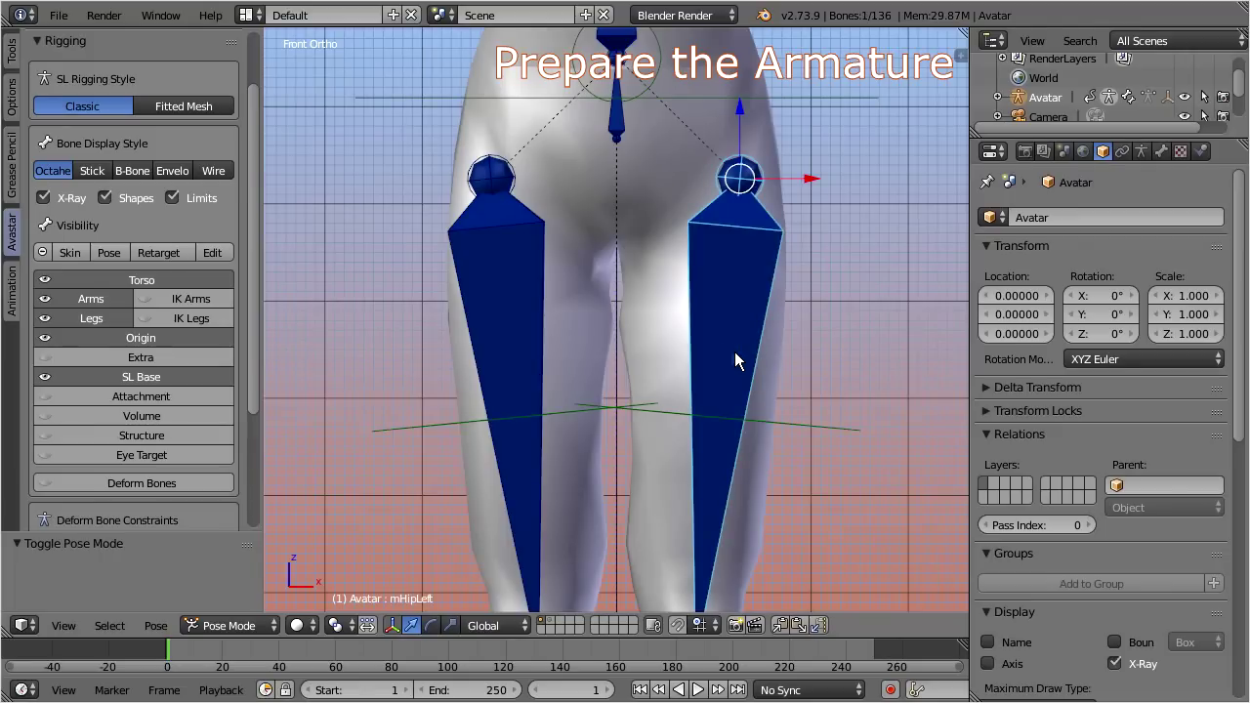
{"action": "right_click", "coordinate": [809, 426]}
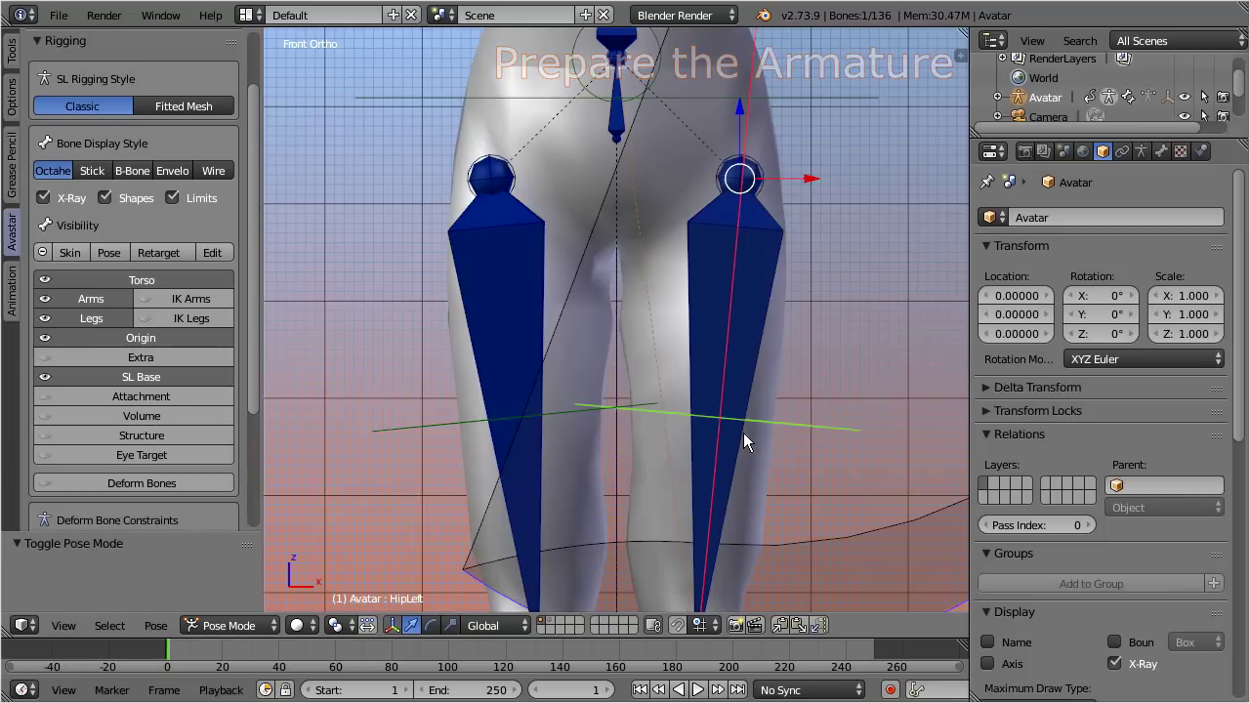
{"action": "scroll", "coordinate": [743, 445], "scroll_direction": "down", "scroll_amount": 3}
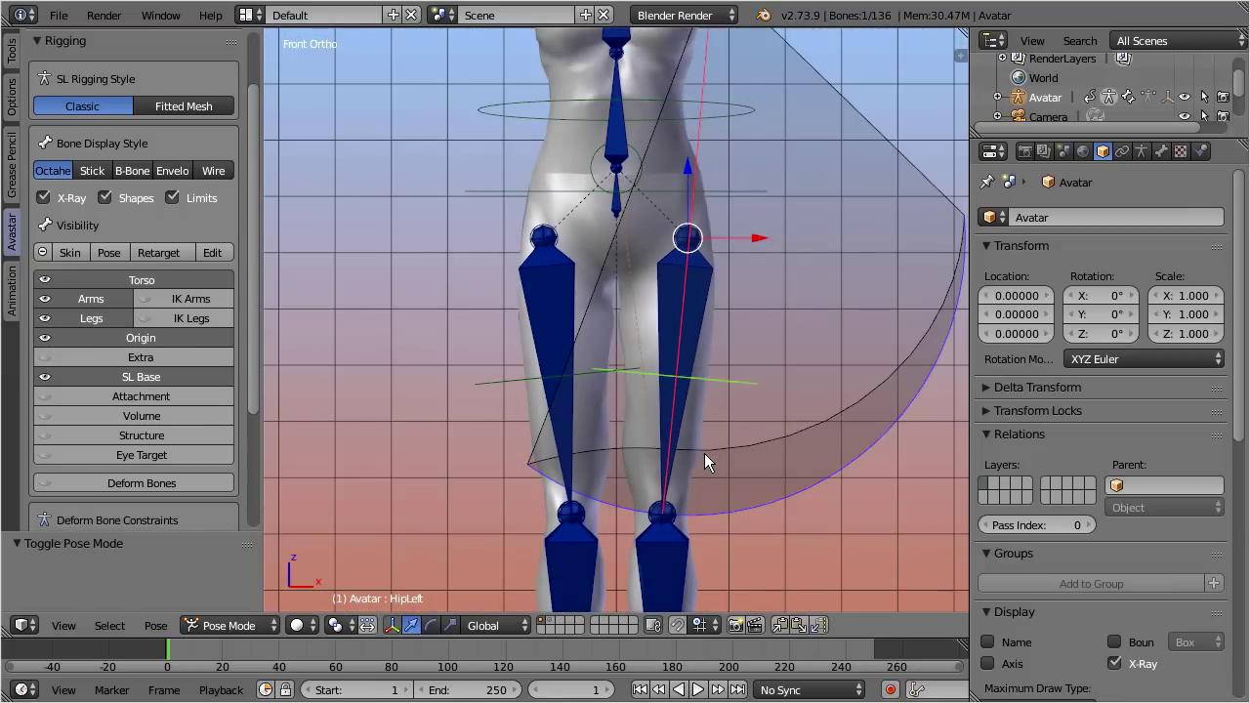
{"action": "key", "text": "r"}
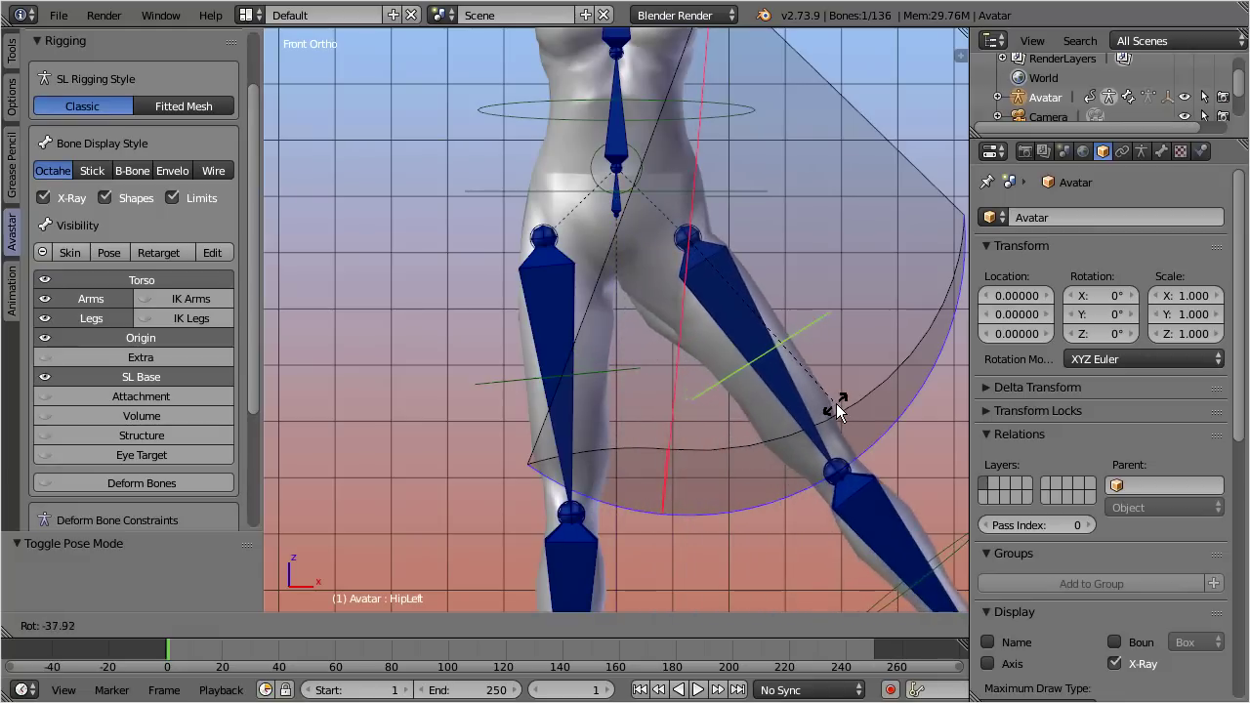
{"action": "key", "text": "Escape"}
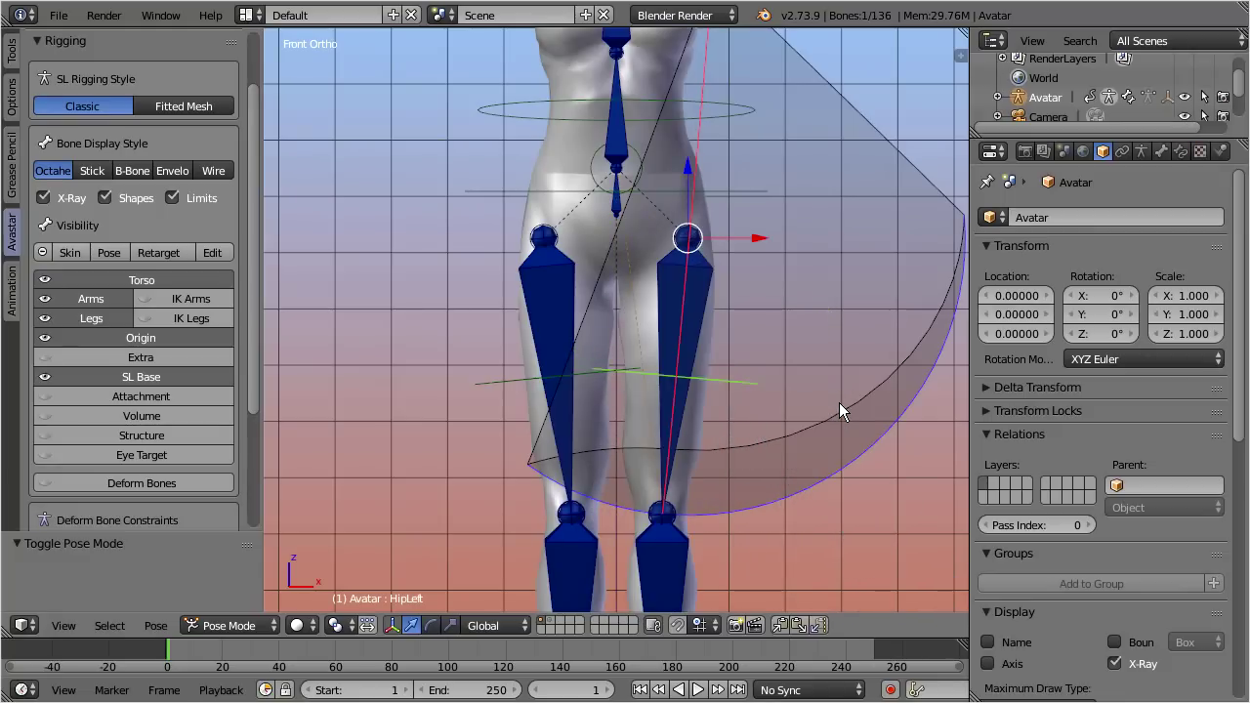
{"action": "key", "text": "a"}
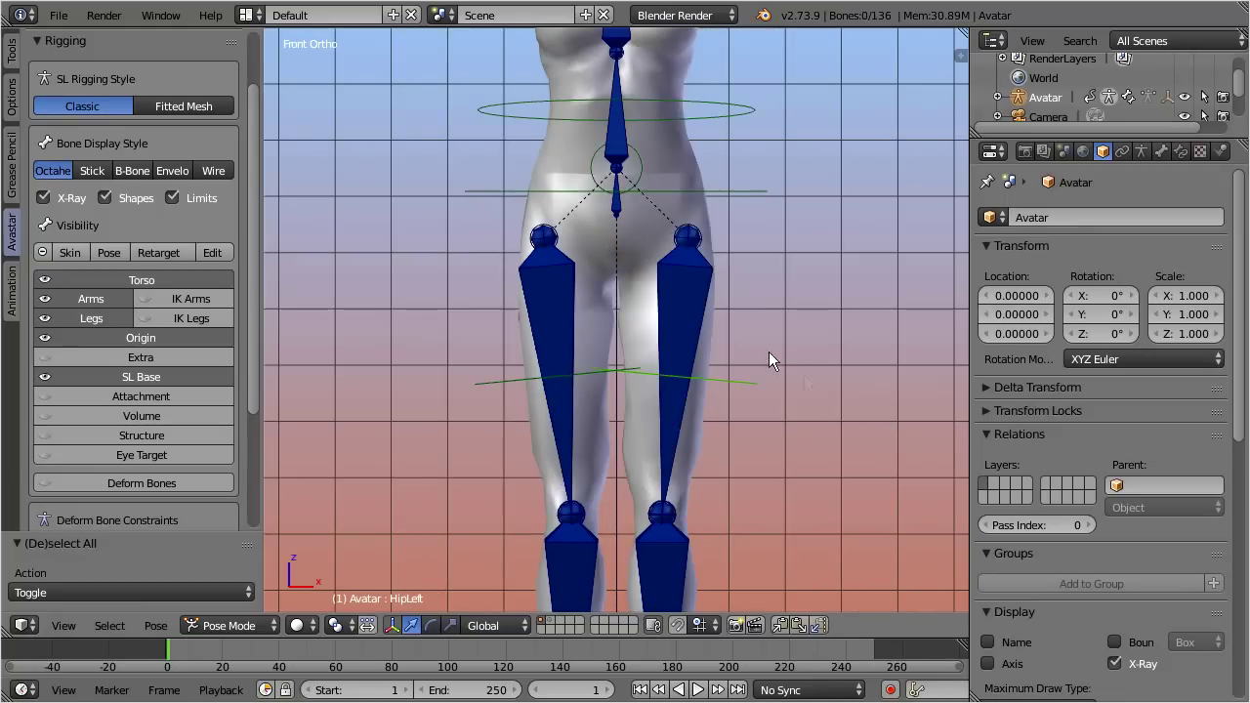
{"action": "scroll", "coordinate": [751, 335], "scroll_direction": "down", "scroll_amount": 4}
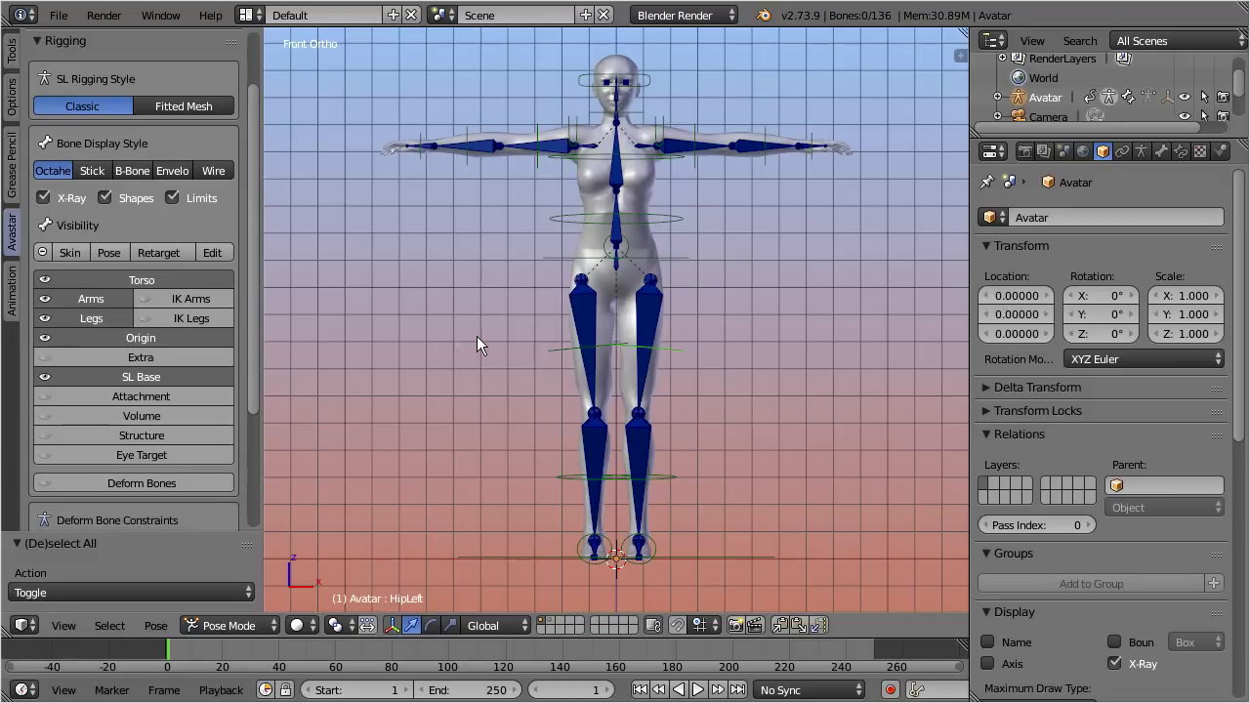
Hide the SL Base bones and delete the Avastar meshes, leaving only the bare armature
{"action": "left_click", "coordinate": [199, 378]}
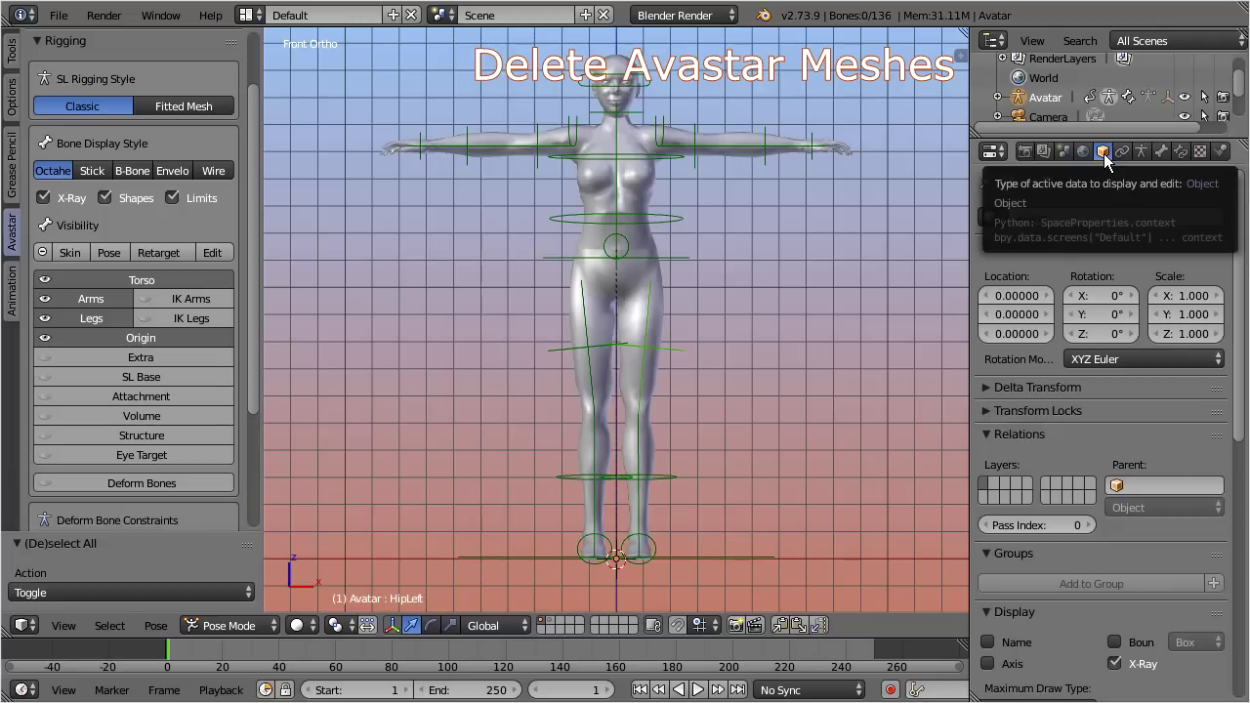
{"action": "left_click_drag", "start_coordinate": [1234, 254], "coordinate": [1246, 543]}
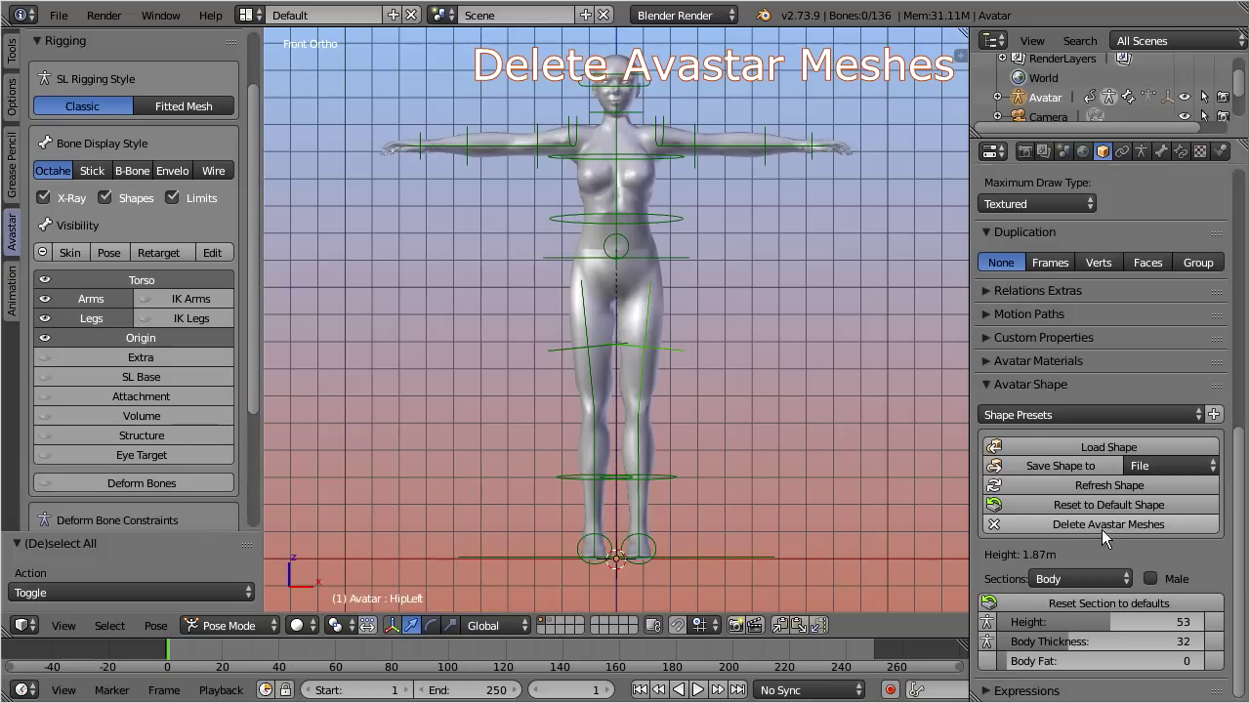
{"action": "left_click", "coordinate": [1189, 524]}
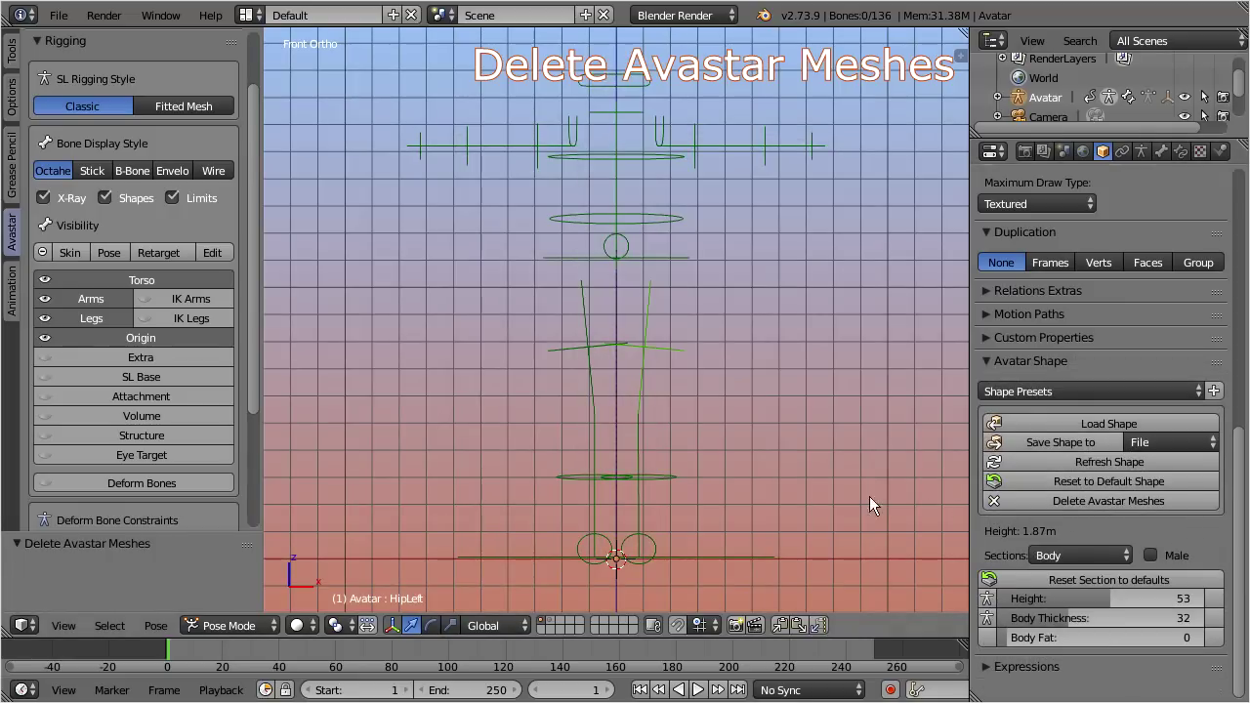
Show the horse's layer, orbit to an angled view, and put the armature into Edit Mode
{"action": "left_click", "coordinate": [551, 624], "text": "shift"}
{"action": "scroll", "coordinate": [663, 388], "scroll_direction": "down", "scroll_amount": 2}
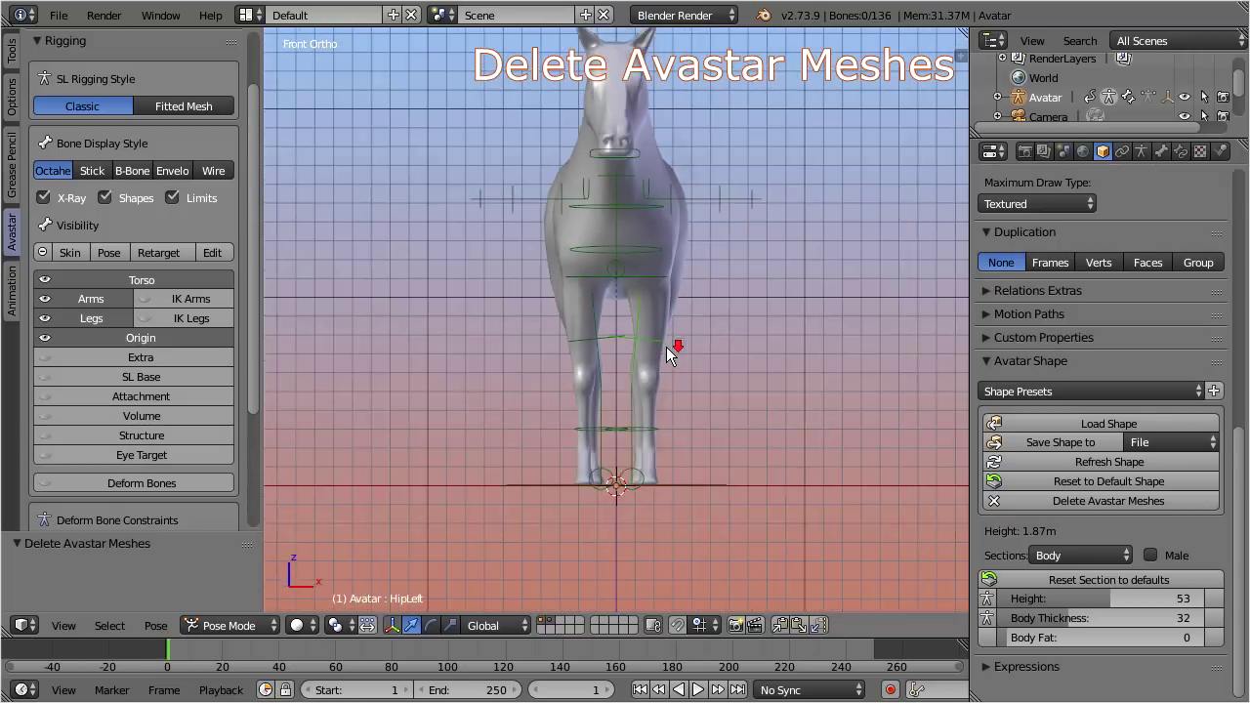
{"action": "middle_click_drag", "start_coordinate": [672, 349], "coordinate": [563, 356]}
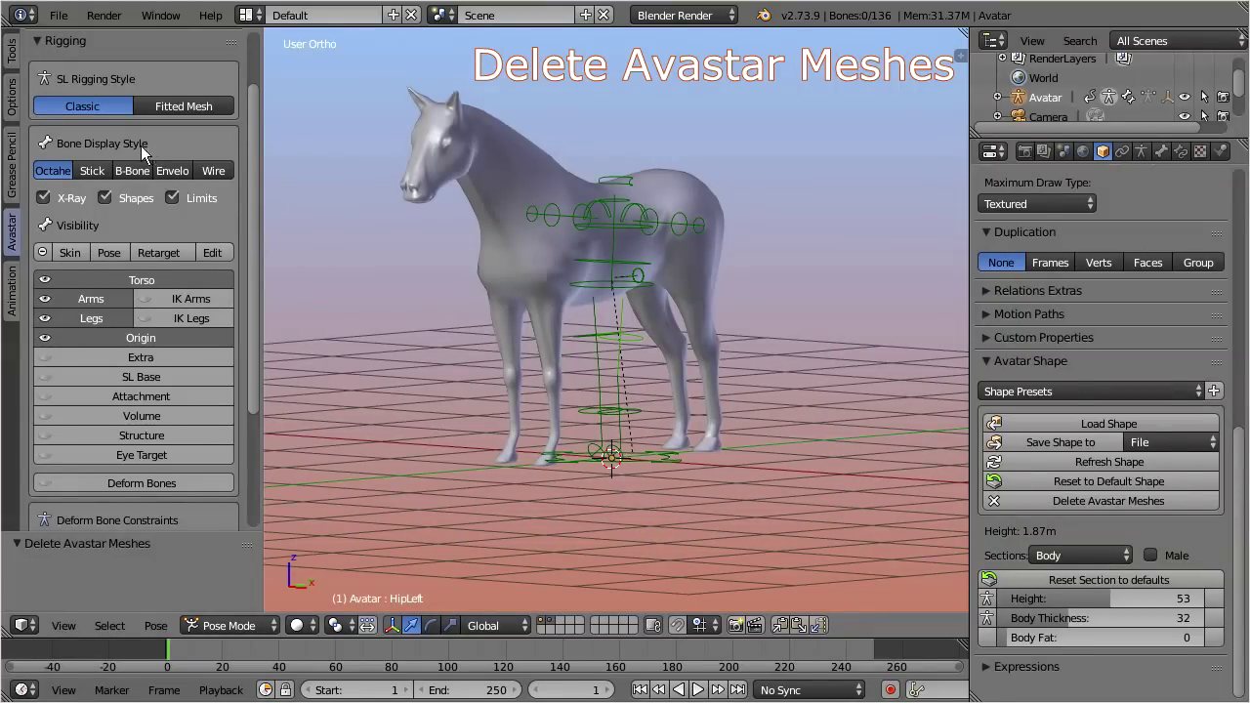
{"action": "left_click", "coordinate": [224, 253]}
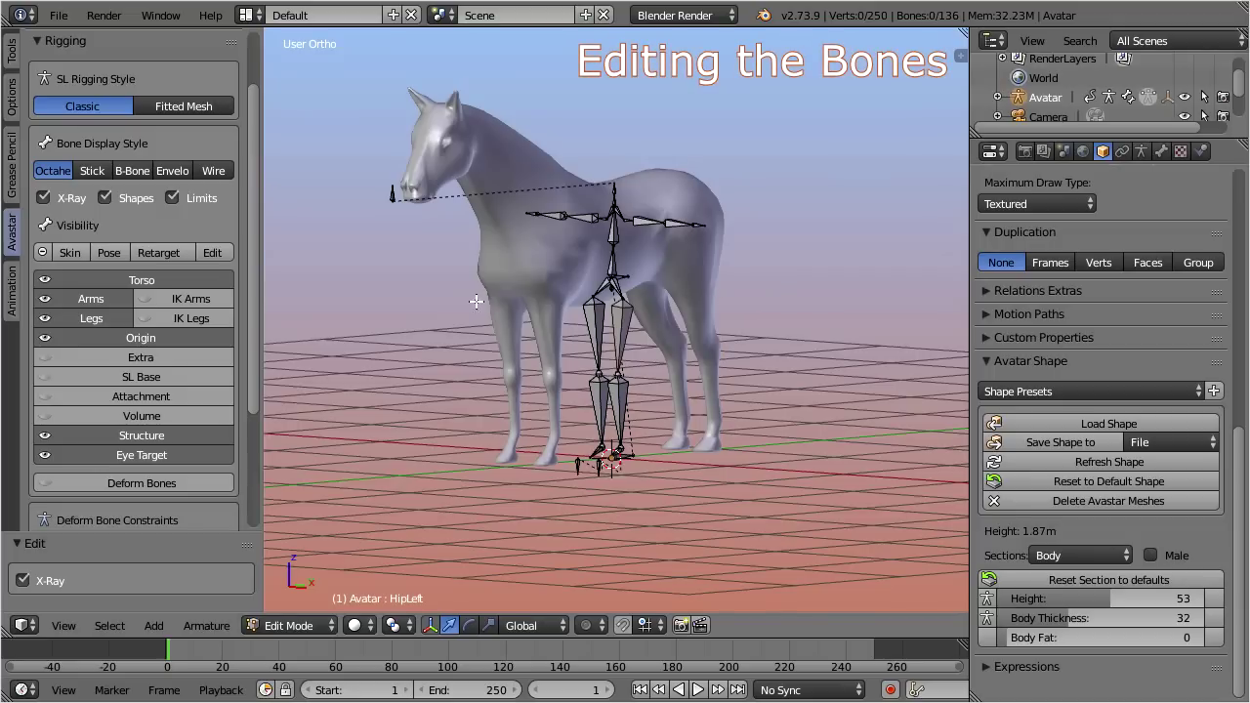
Turn on the Extra bone layer in the Avastar Visibility list
{"action": "left_click", "coordinate": [210, 357]}
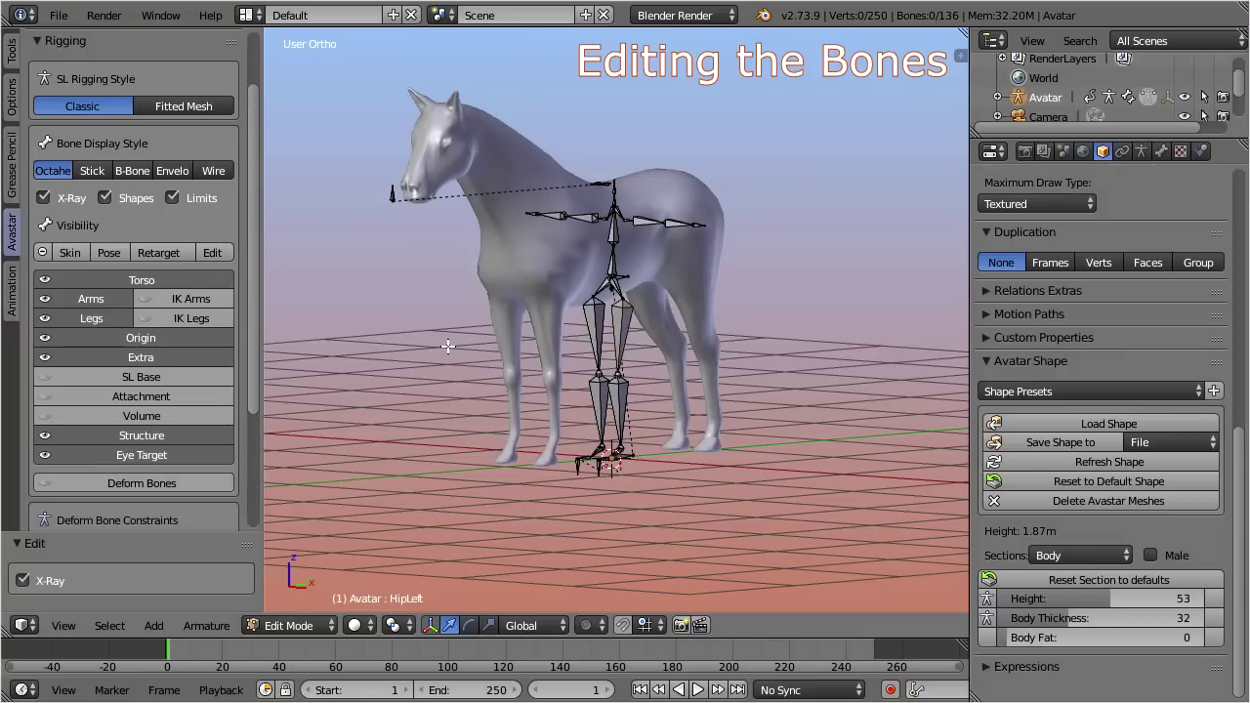
Move the EyeTarget bone from the nose back along Y to the top of the spine
{"action": "right_click", "coordinate": [391, 196]}
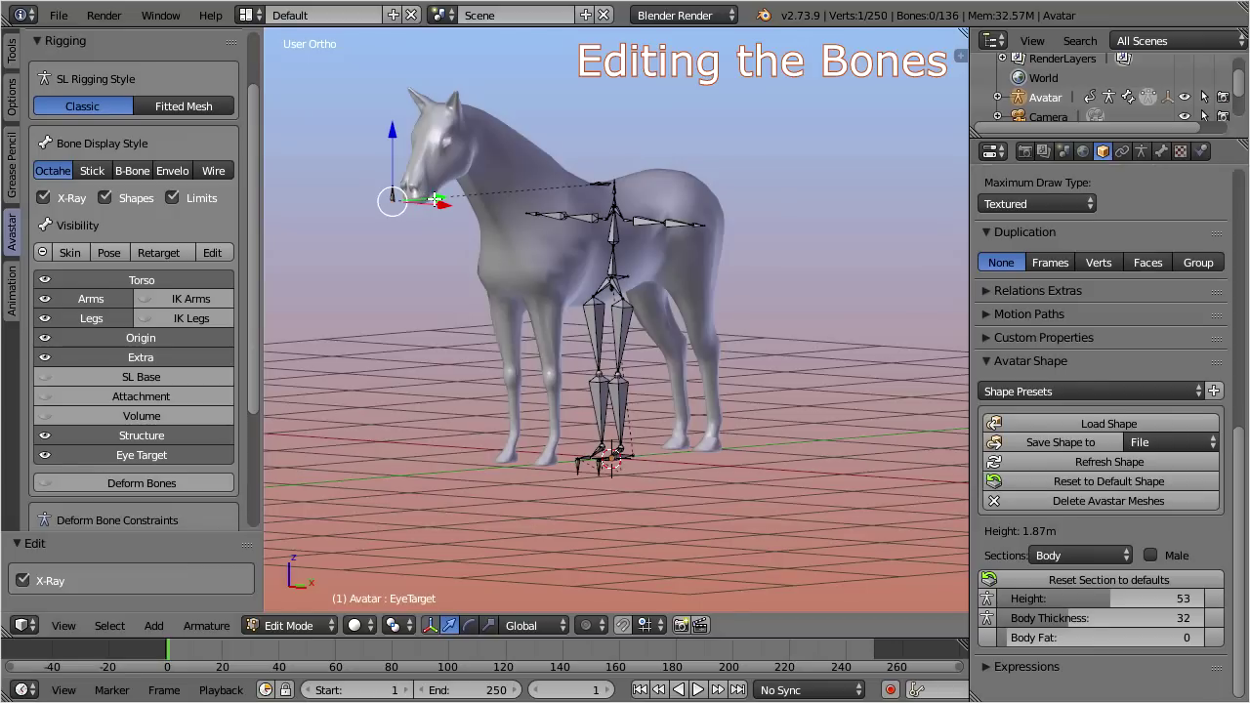
{"action": "left_click", "coordinate": [434, 199]}
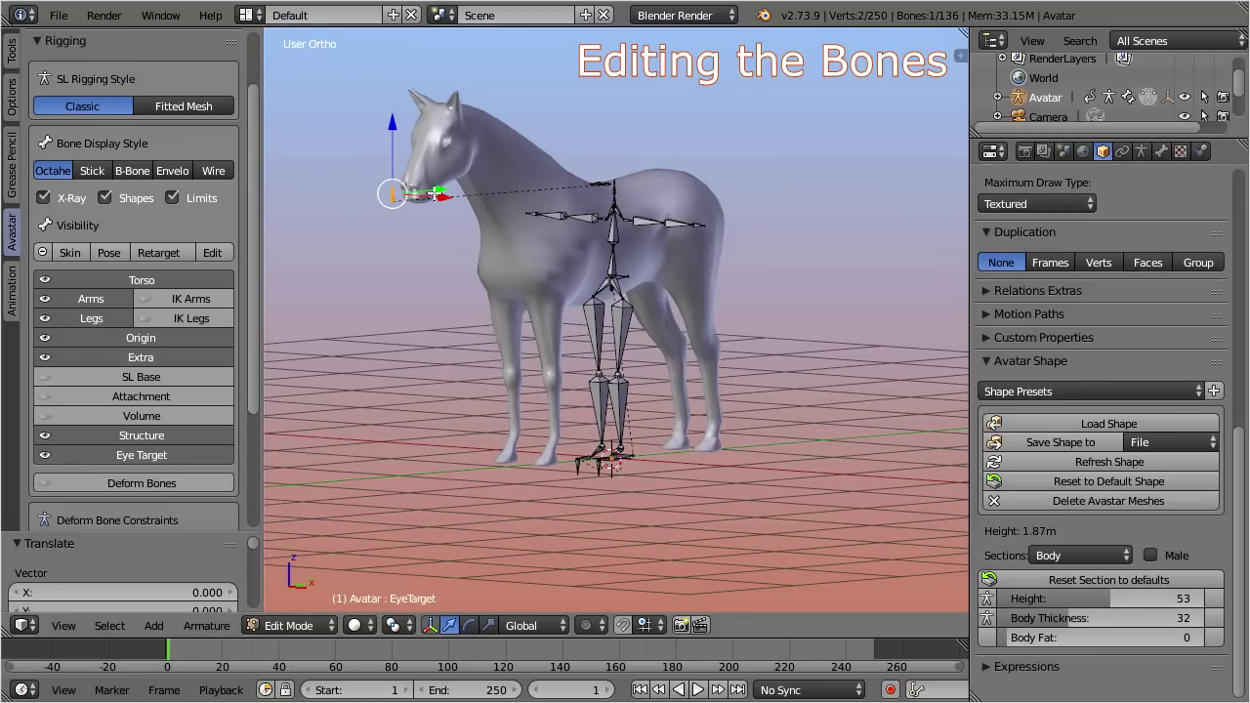
{"action": "left_click_drag", "start_coordinate": [439, 199], "coordinate": [621, 188]}
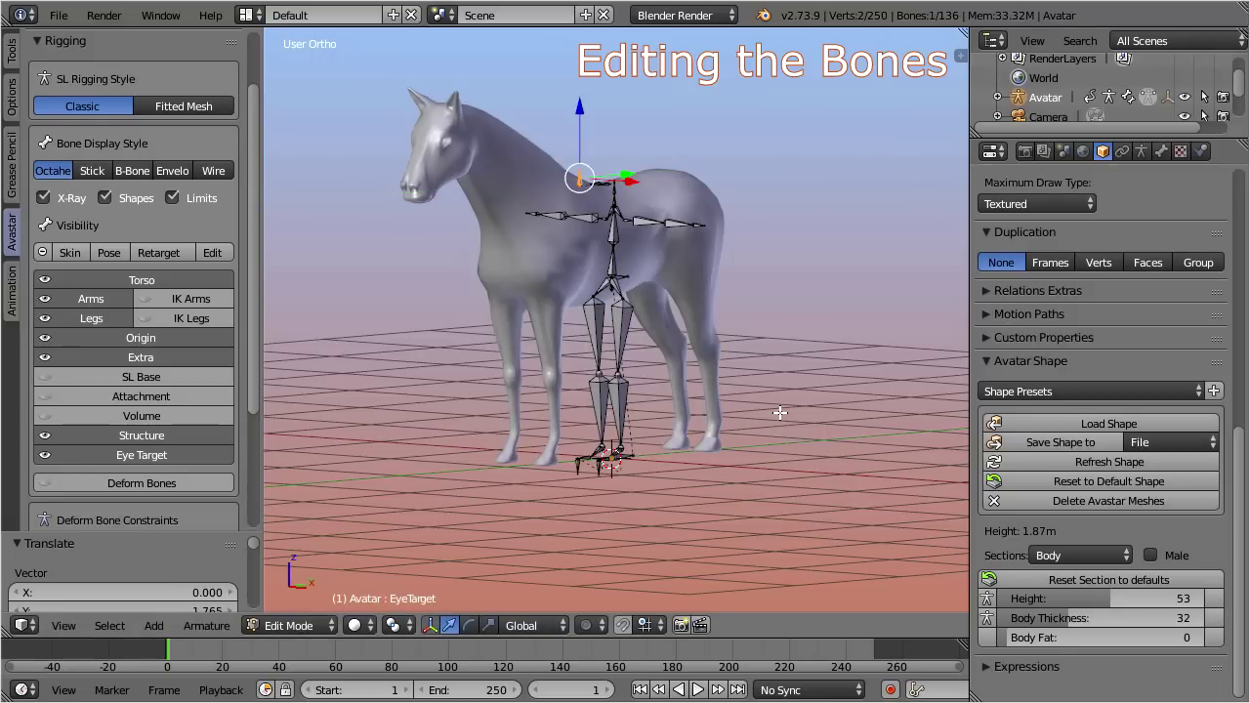
In side view, slide the whole skeleton rearward so the leg chains sit in the hind legs
{"action": "key", "text": "a"}
{"action": "key", "text": "a"}
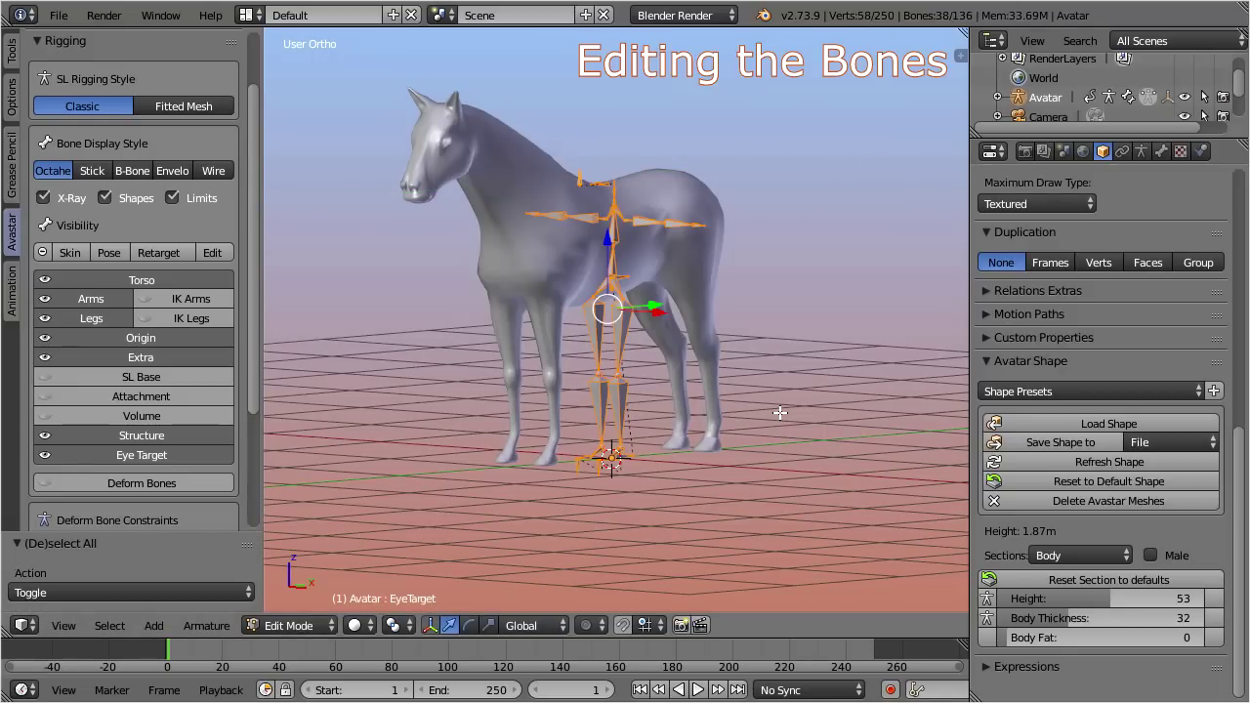
{"action": "key", "text": "KP_3"}
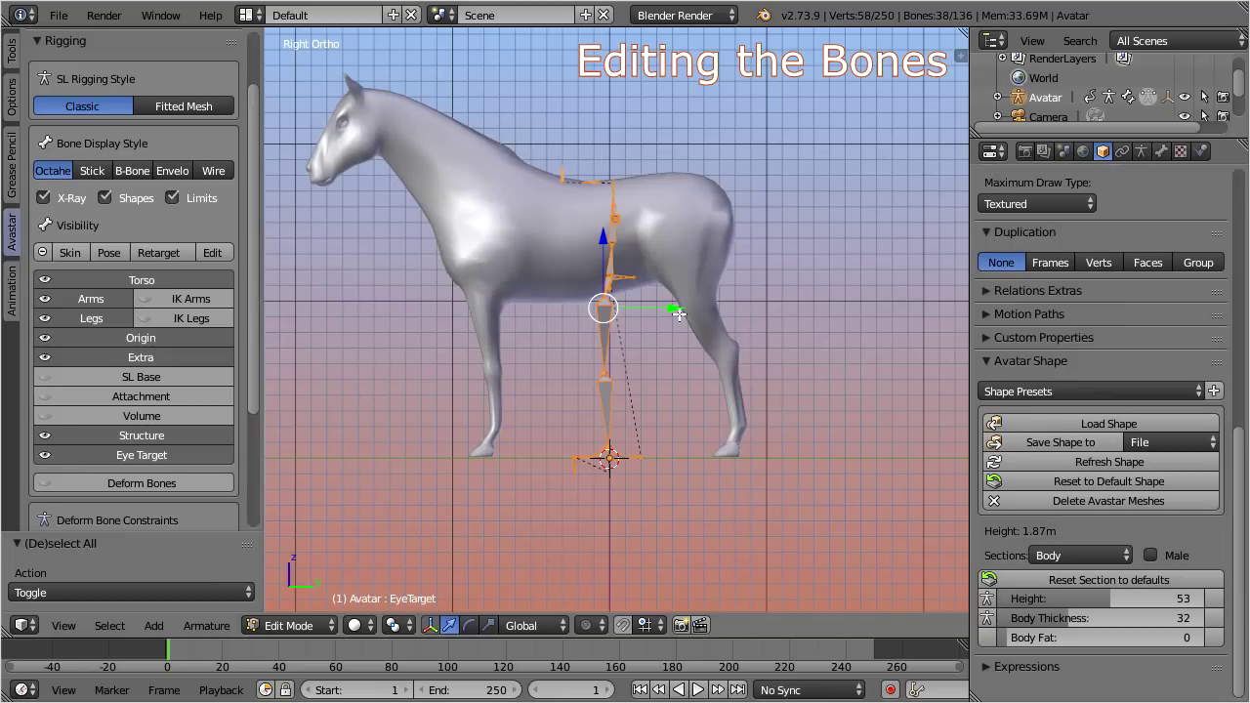
{"action": "left_click_drag", "start_coordinate": [669, 307], "coordinate": [792, 313]}
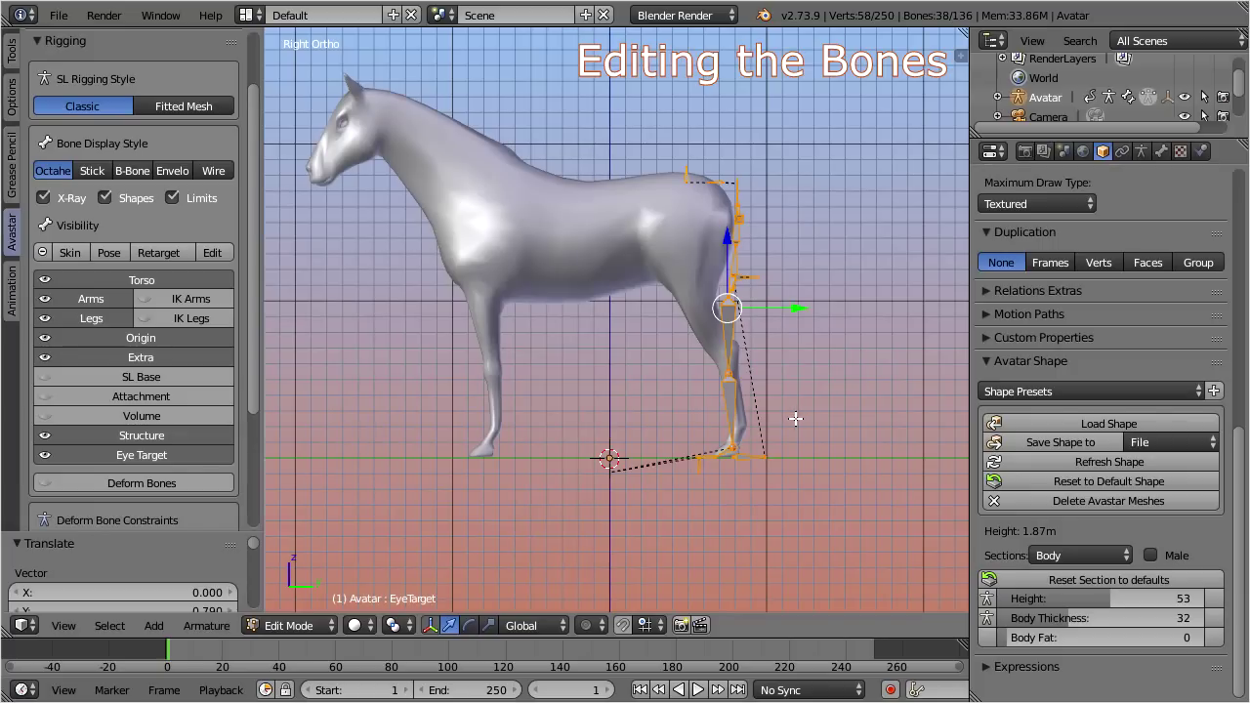
{"action": "scroll", "coordinate": [772, 461], "scroll_direction": "up", "scroll_amount": 6}
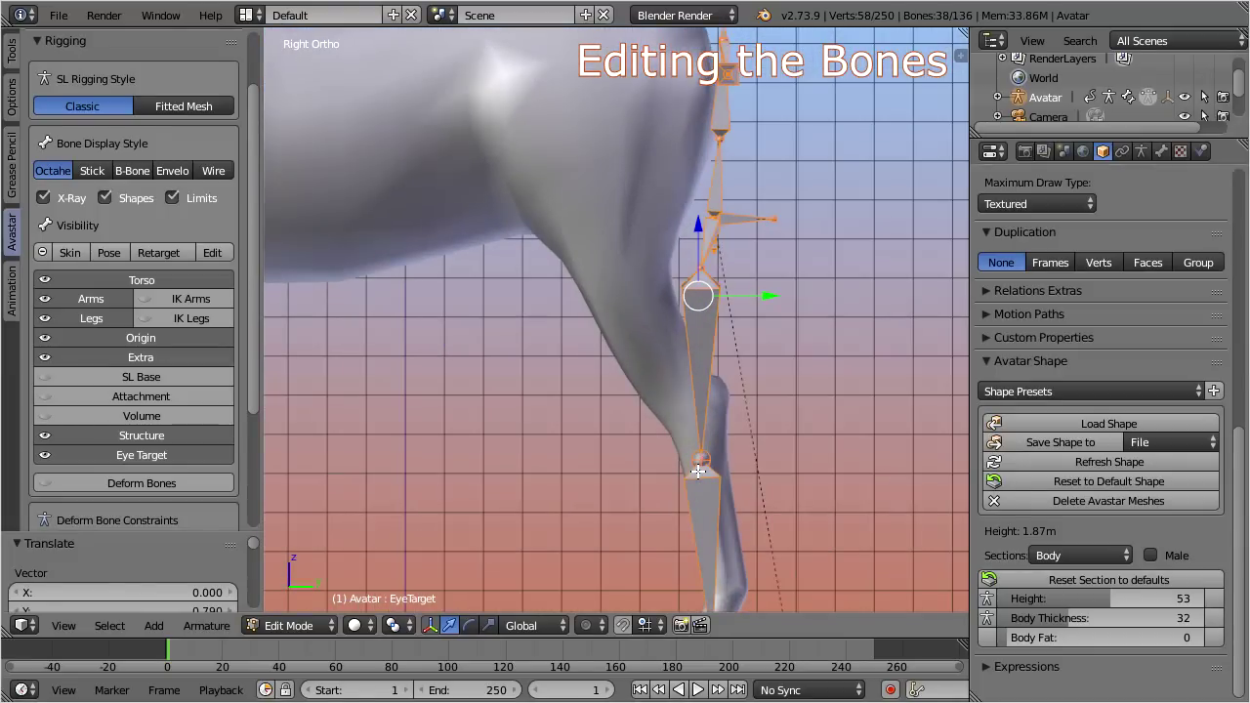
{"action": "middle_click_drag", "start_coordinate": [694, 467], "coordinate": [837, 346], "text": "shift"}
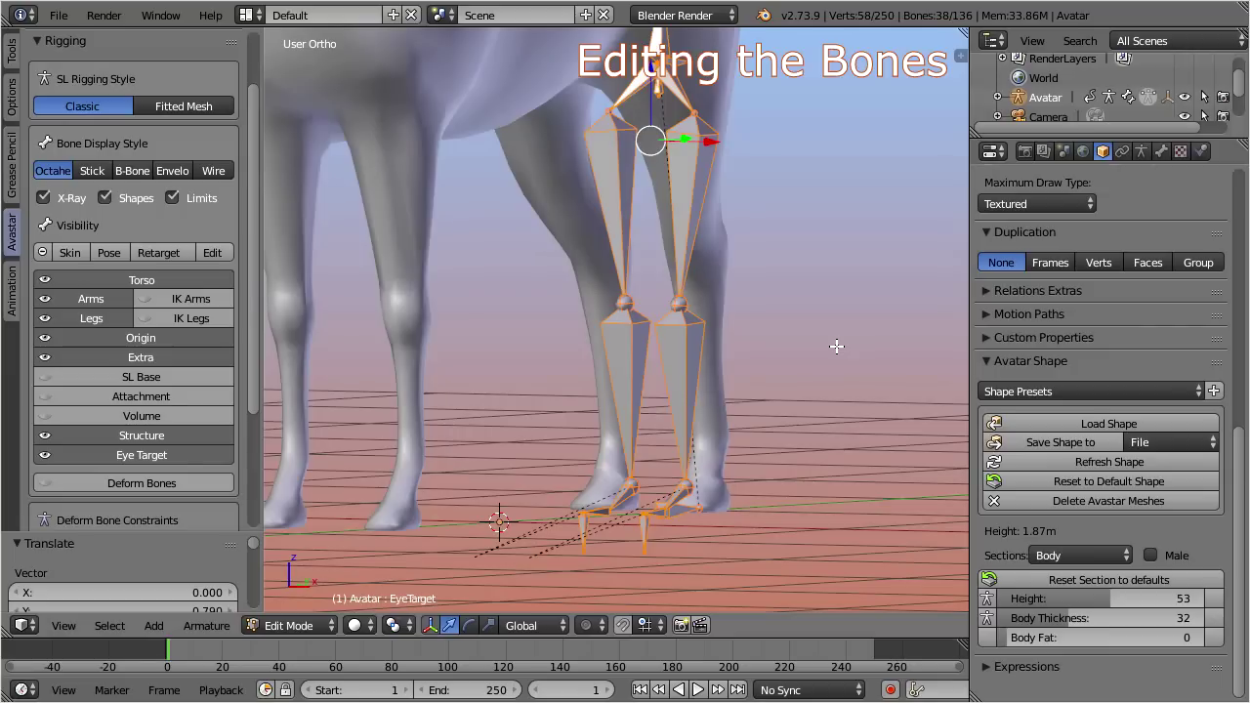
Select the hind-leg knee joint and enable X-Axis Mirror in the armature Options
{"action": "right_click", "coordinate": [687, 305]}
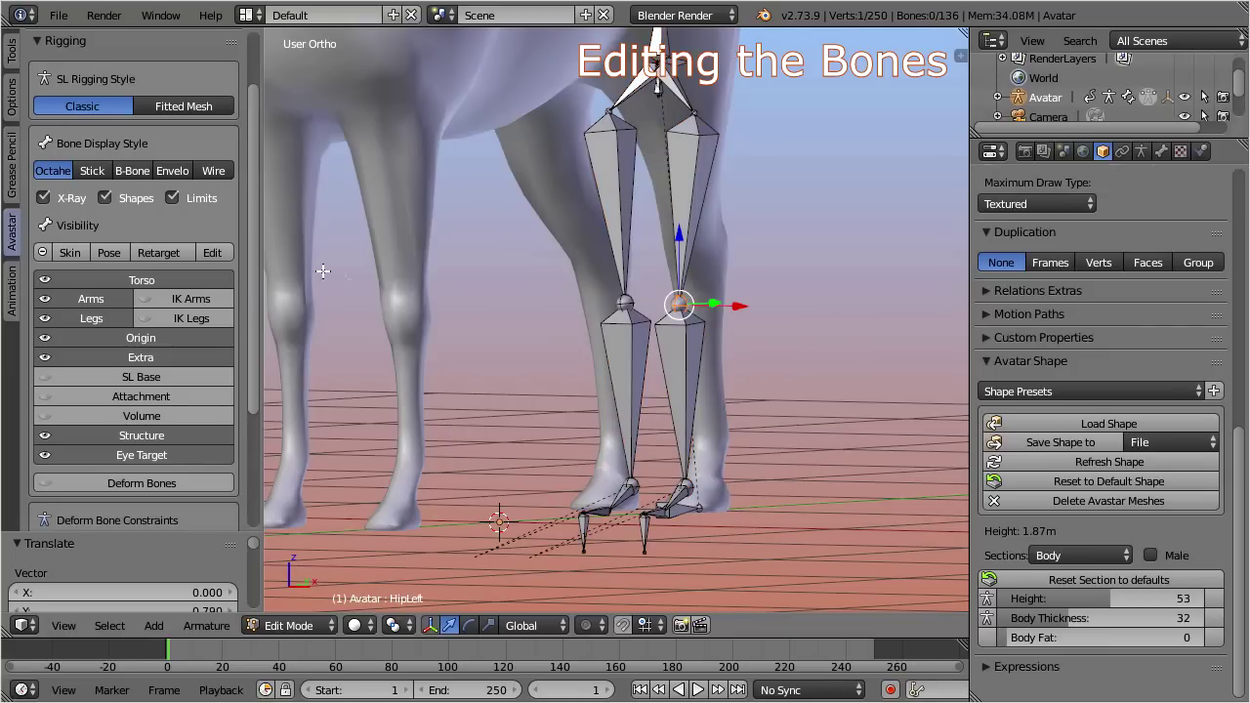
{"action": "left_click", "coordinate": [11, 114]}
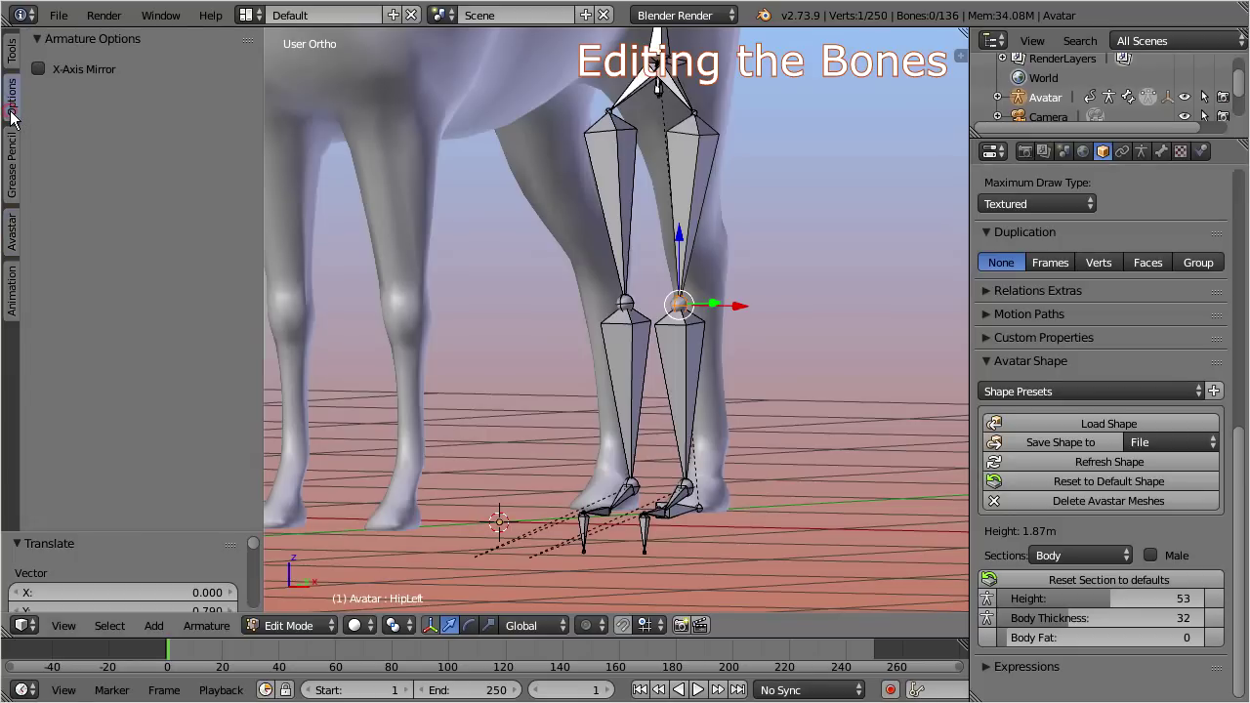
{"action": "left_click", "coordinate": [38, 69]}
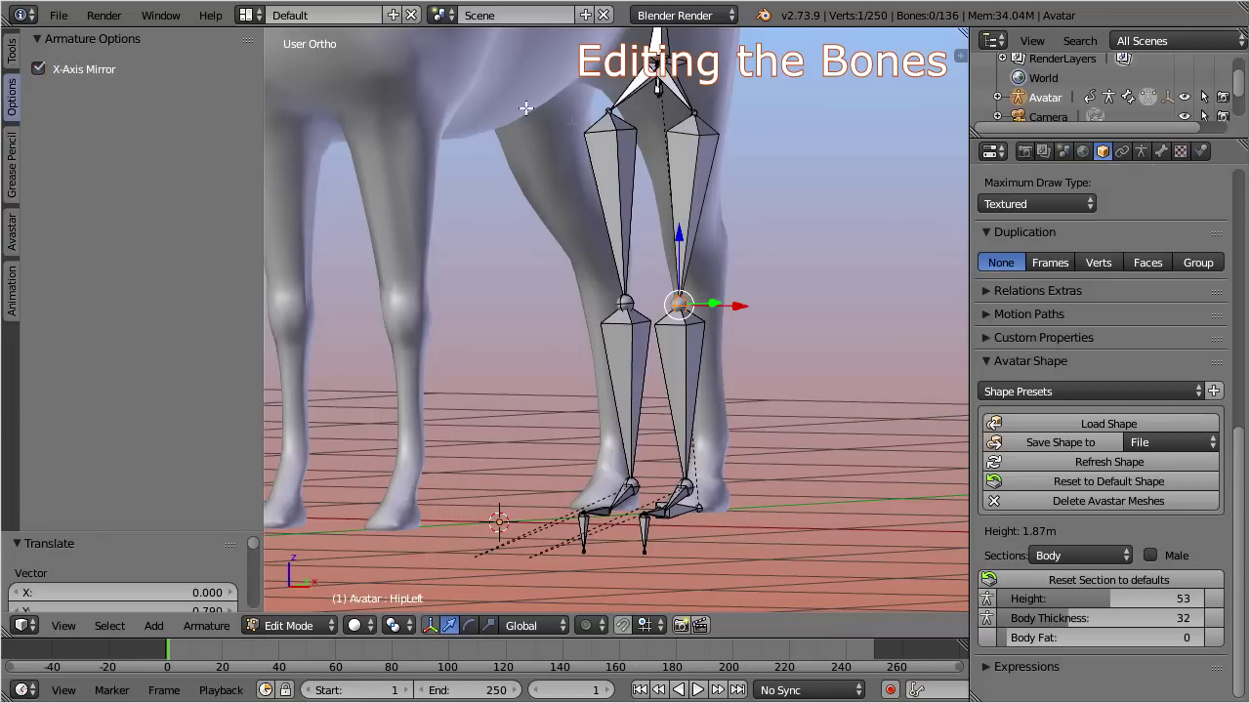
{"action": "mouse_move", "coordinate": [713, 303]}
{"action": "left_mouse_down"}
{"action": "mouse_move", "coordinate": [770, 296]}
{"action": "mouse_move", "coordinate": [627, 300]}
{"action": "mouse_move", "coordinate": [809, 314]}
{"action": "mouse_move", "coordinate": [712, 313]}
{"action": "mouse_move", "coordinate": [770, 310]}
{"action": "left_mouse_up"}
Cancel the knee move and frame the hind foot in side view, trying the AnkleLeft bone
{"action": "right_click", "coordinate": [771, 310]}
{"action": "key", "text": "KP_3"}
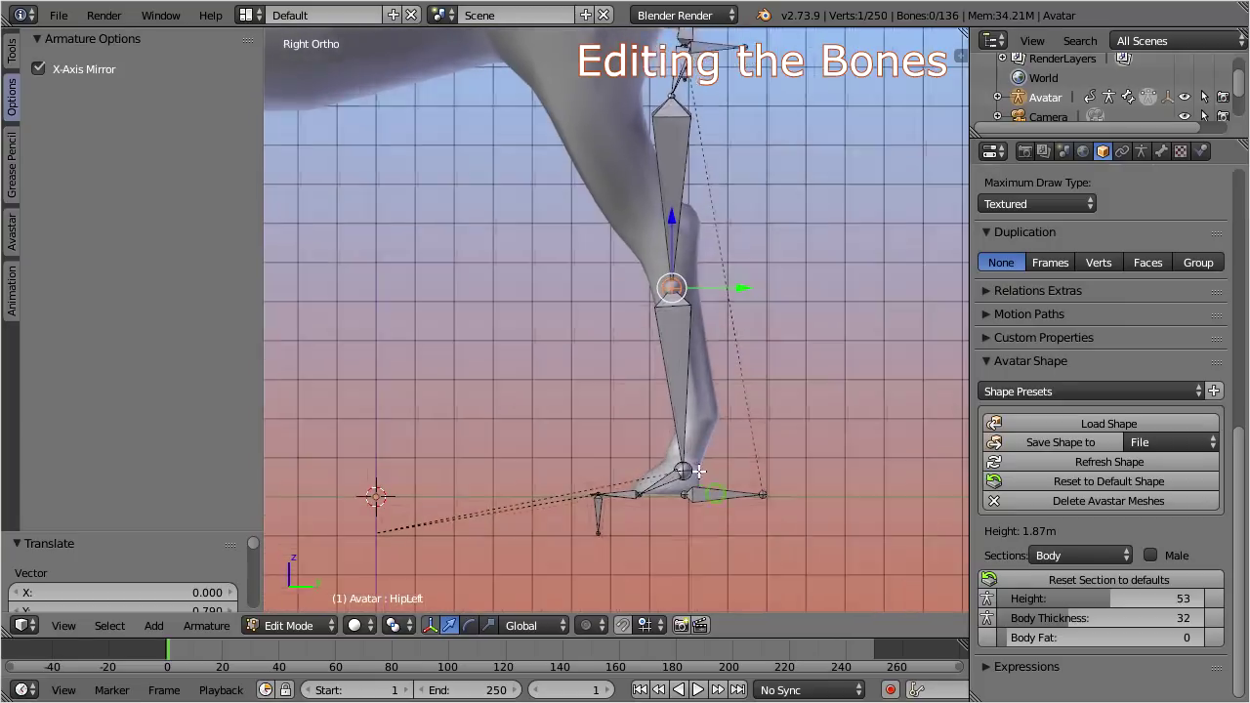
{"action": "scroll", "coordinate": [689, 455], "scroll_direction": "up", "scroll_amount": 5}
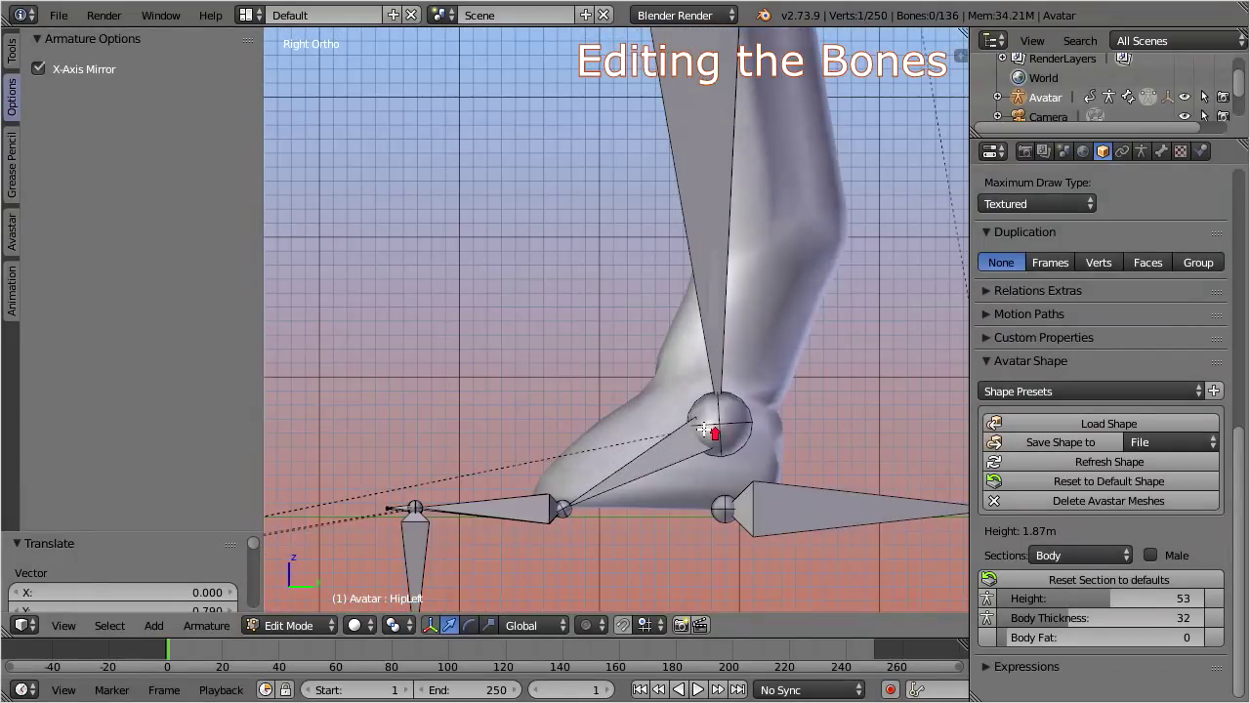
{"action": "right_click", "coordinate": [673, 456]}
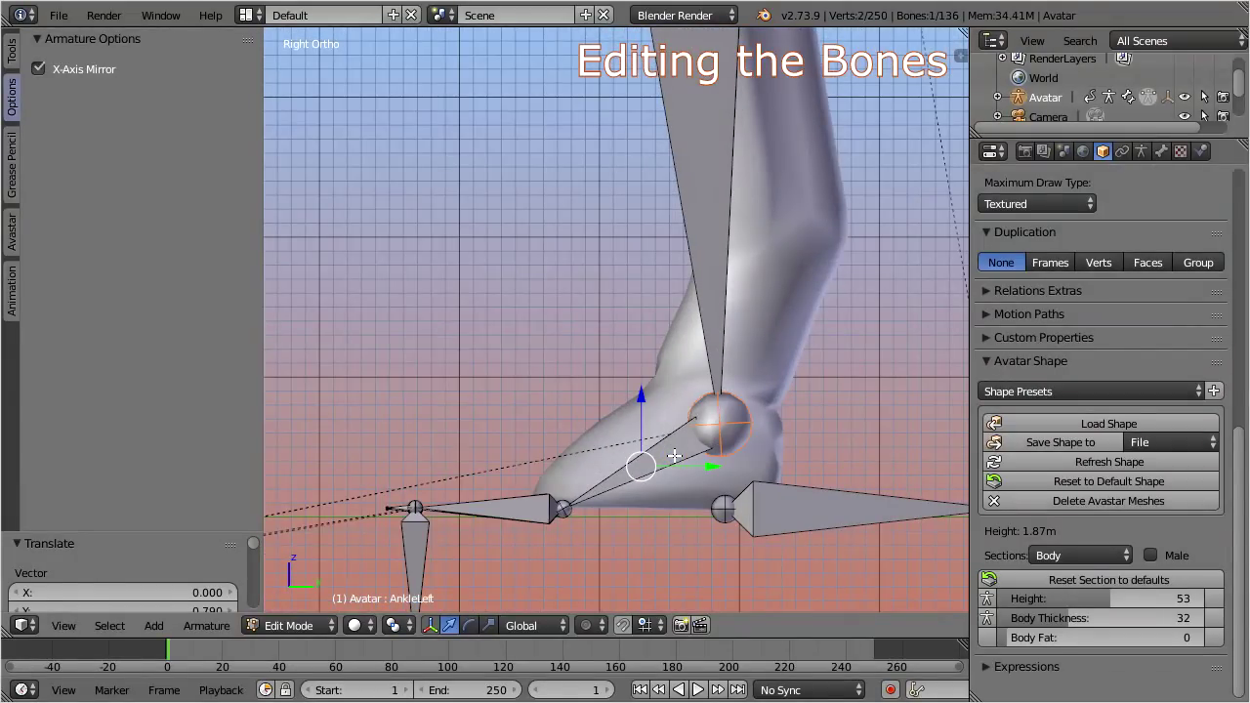
{"action": "key", "text": "g"}
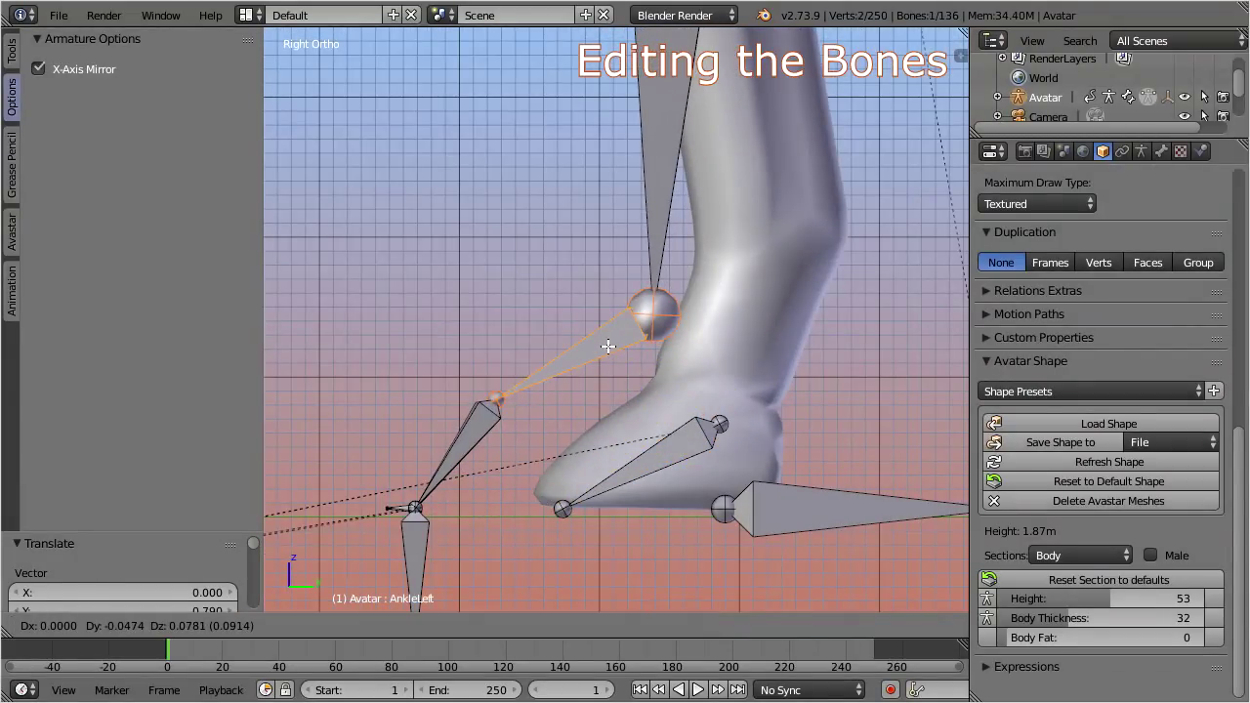
{"action": "key", "text": "Escape"}
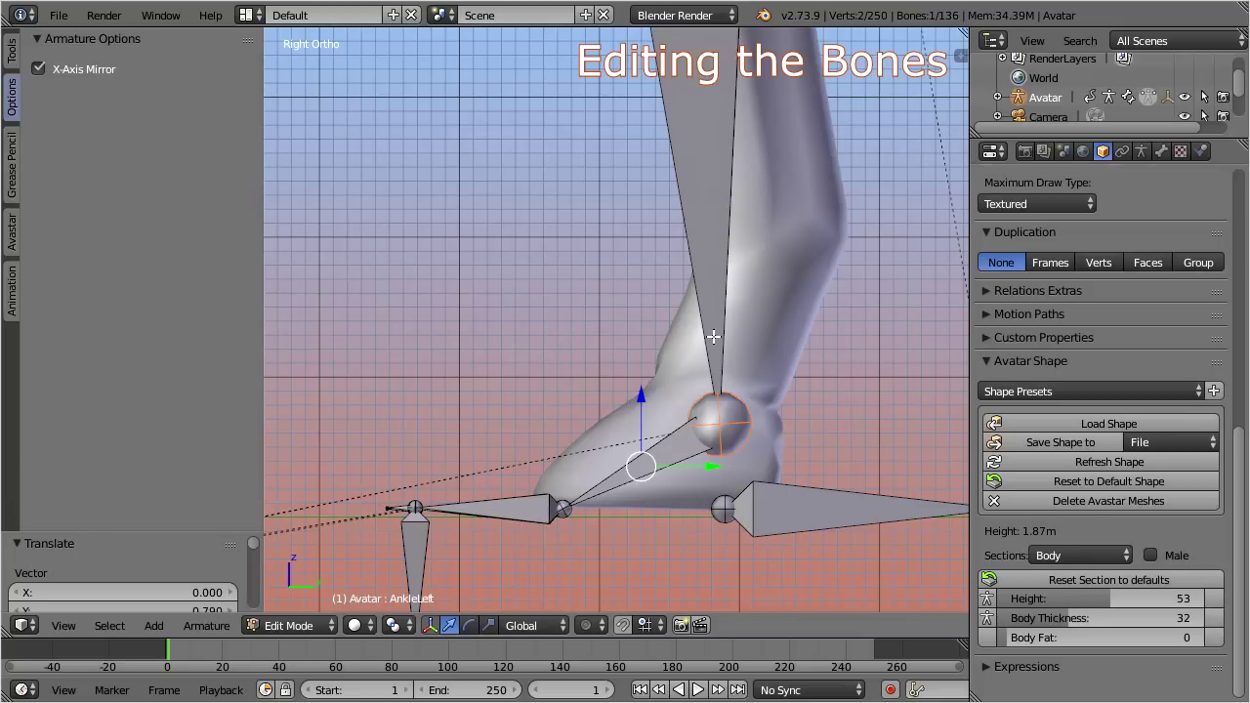
Box-select just the ankle joint and raise it up and back into the hock
{"action": "key", "text": "a"}
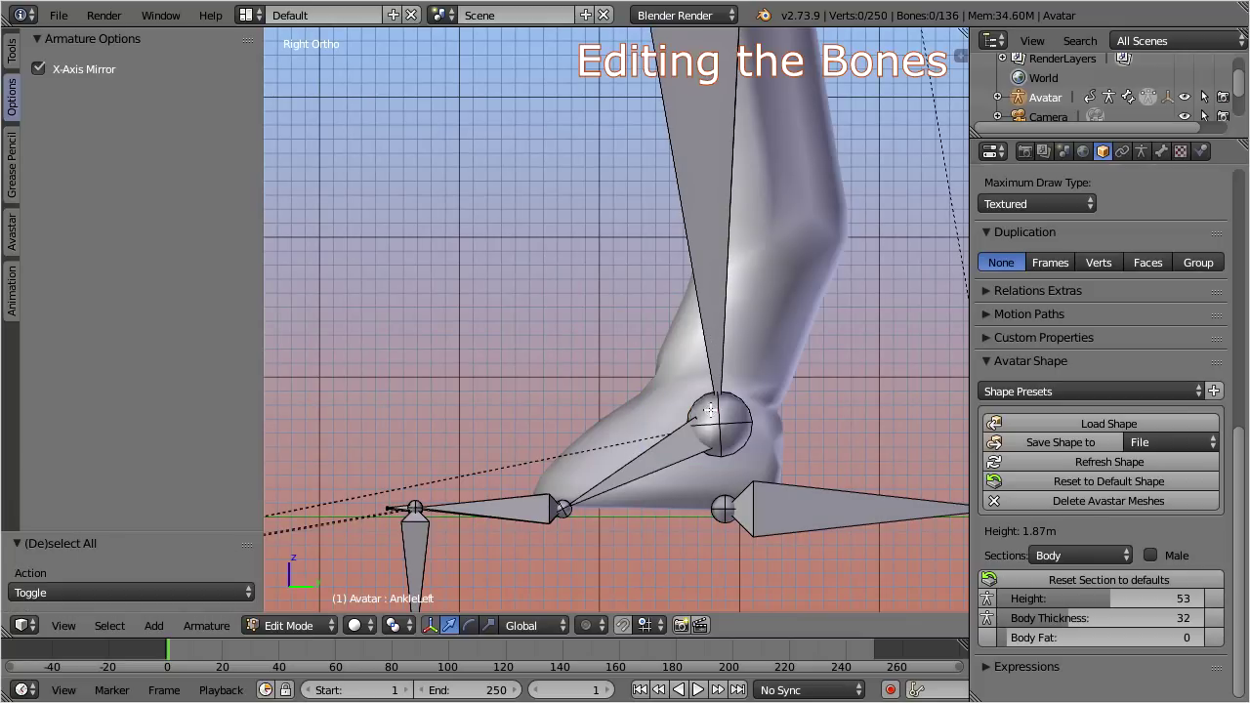
{"action": "key", "text": "b"}
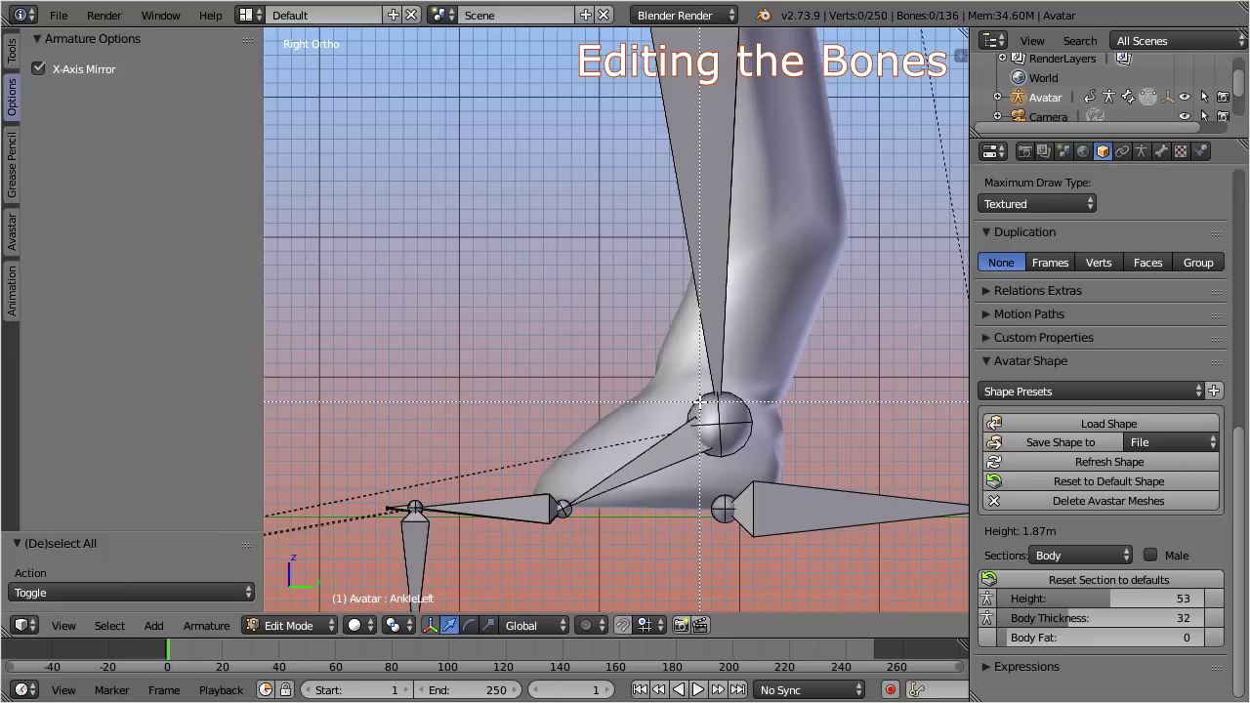
{"action": "left_click_drag", "start_coordinate": [699, 400], "coordinate": [739, 445]}
{"action": "scroll", "coordinate": [735, 410], "scroll_direction": "down", "scroll_amount": 3}
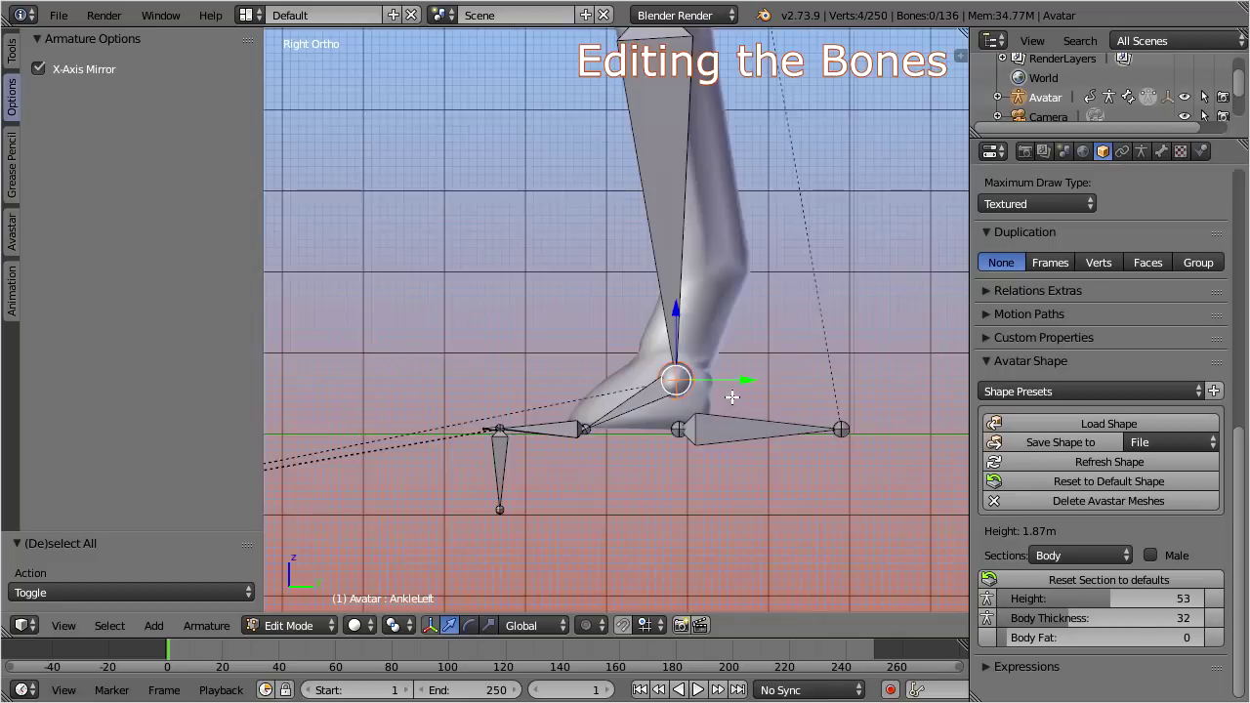
{"action": "scroll", "coordinate": [731, 394], "scroll_direction": "down", "scroll_amount": 1}
{"action": "key", "text": "g"}
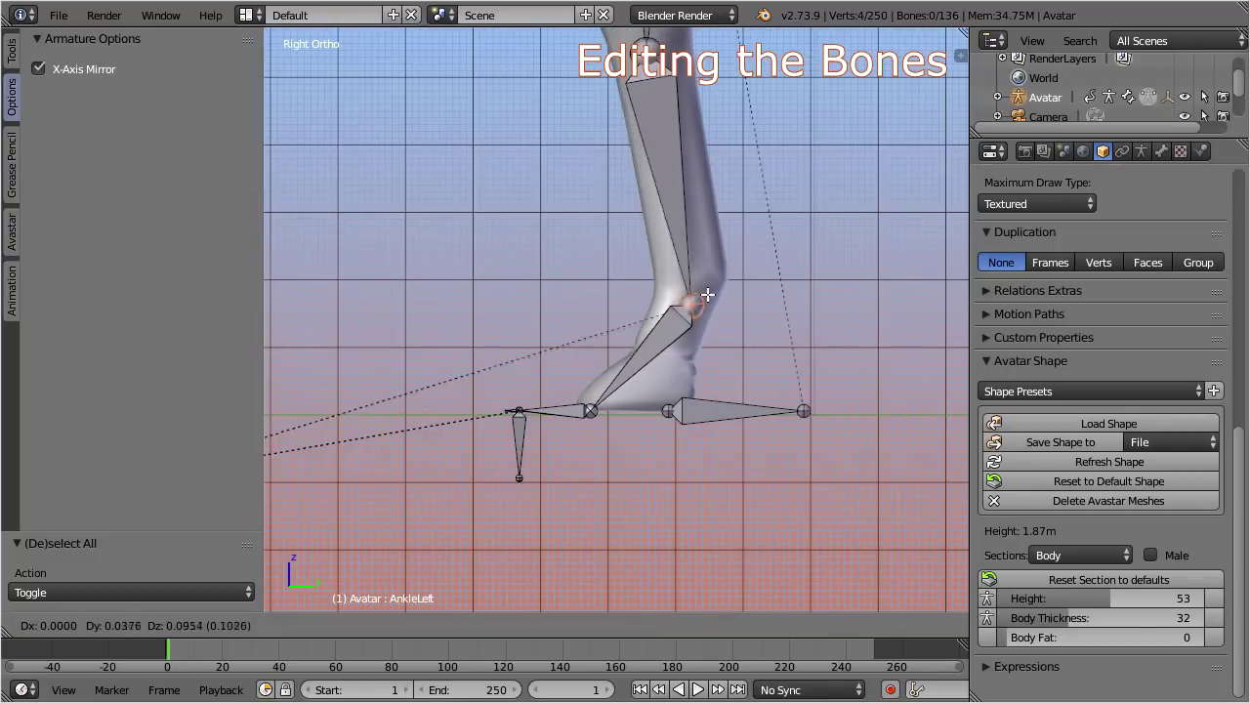
{"action": "left_click", "coordinate": [730, 264]}
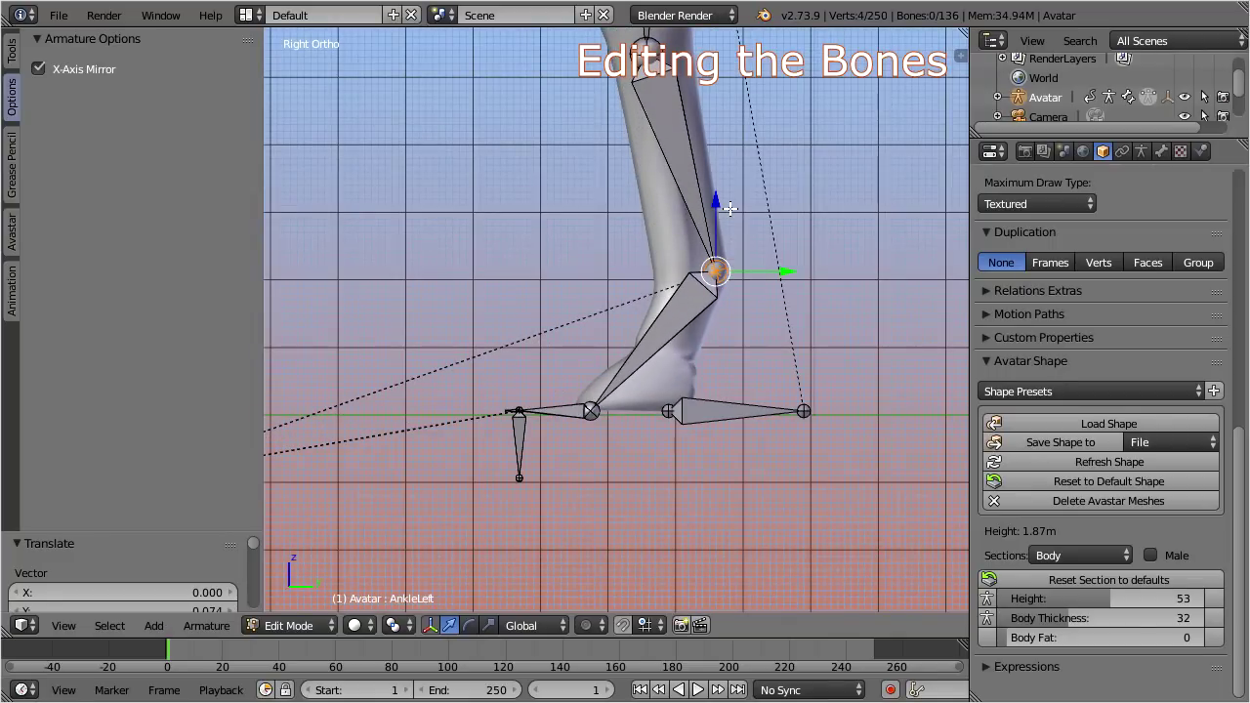
{"action": "scroll", "coordinate": [715, 454], "scroll_direction": "up", "scroll_amount": 5, "text": "shift"}
Raise the hind leg's knee joint high into the upper leg
{"action": "right_click", "coordinate": [652, 355]}
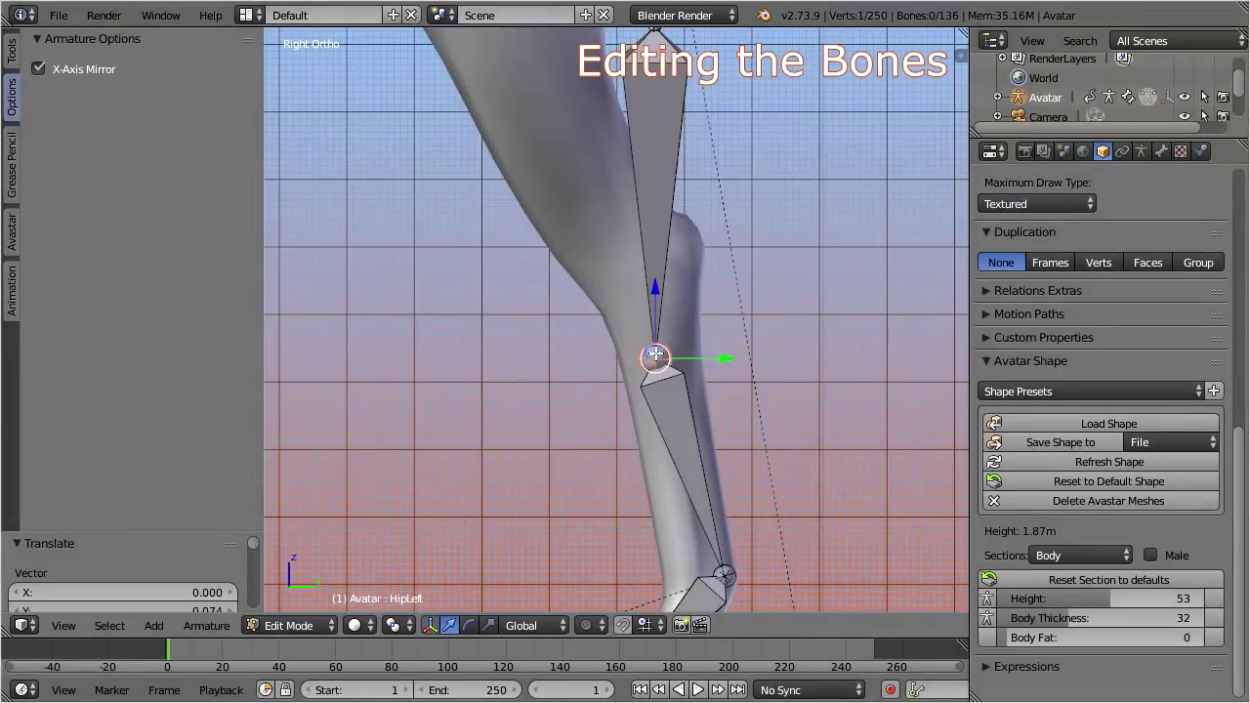
{"action": "key", "text": "g"}
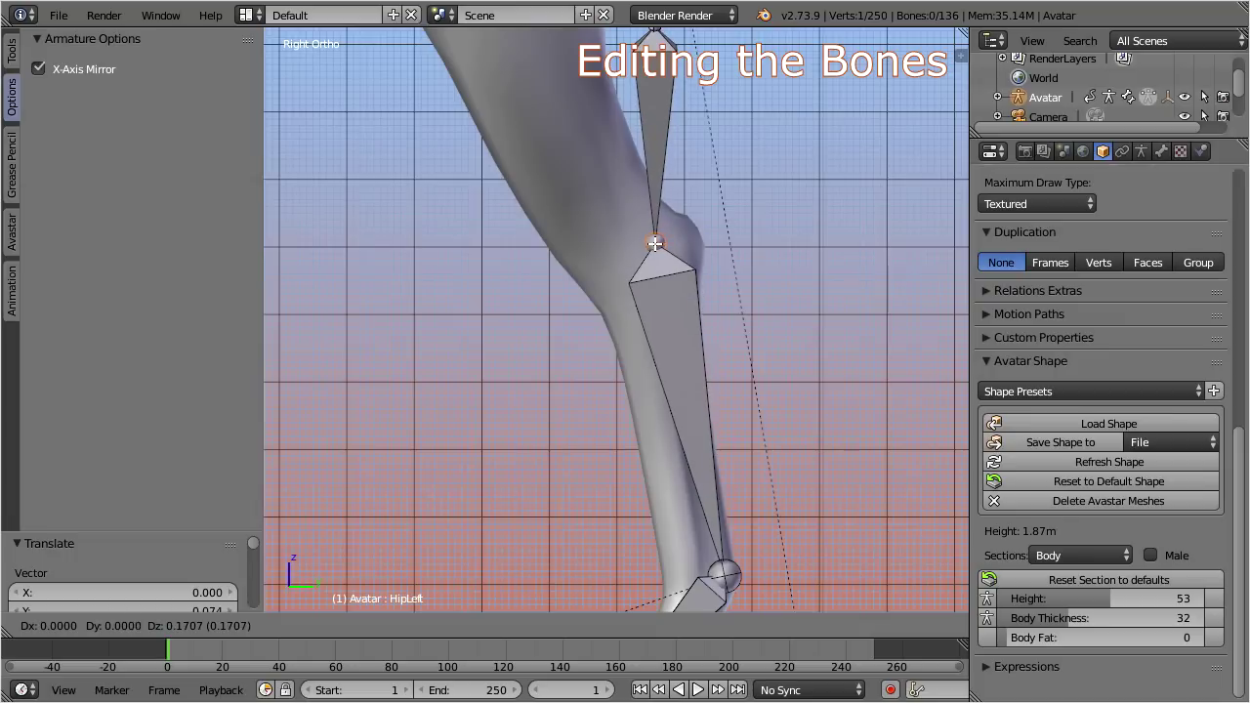
{"action": "left_click", "coordinate": [667, 243]}
{"action": "middle_click_drag", "start_coordinate": [667, 243], "coordinate": [696, 341], "text": "shift"}
{"action": "scroll", "coordinate": [696, 340], "scroll_direction": "down", "scroll_amount": 3}
{"action": "scroll", "coordinate": [658, 114], "scroll_direction": "down", "scroll_amount": 3}
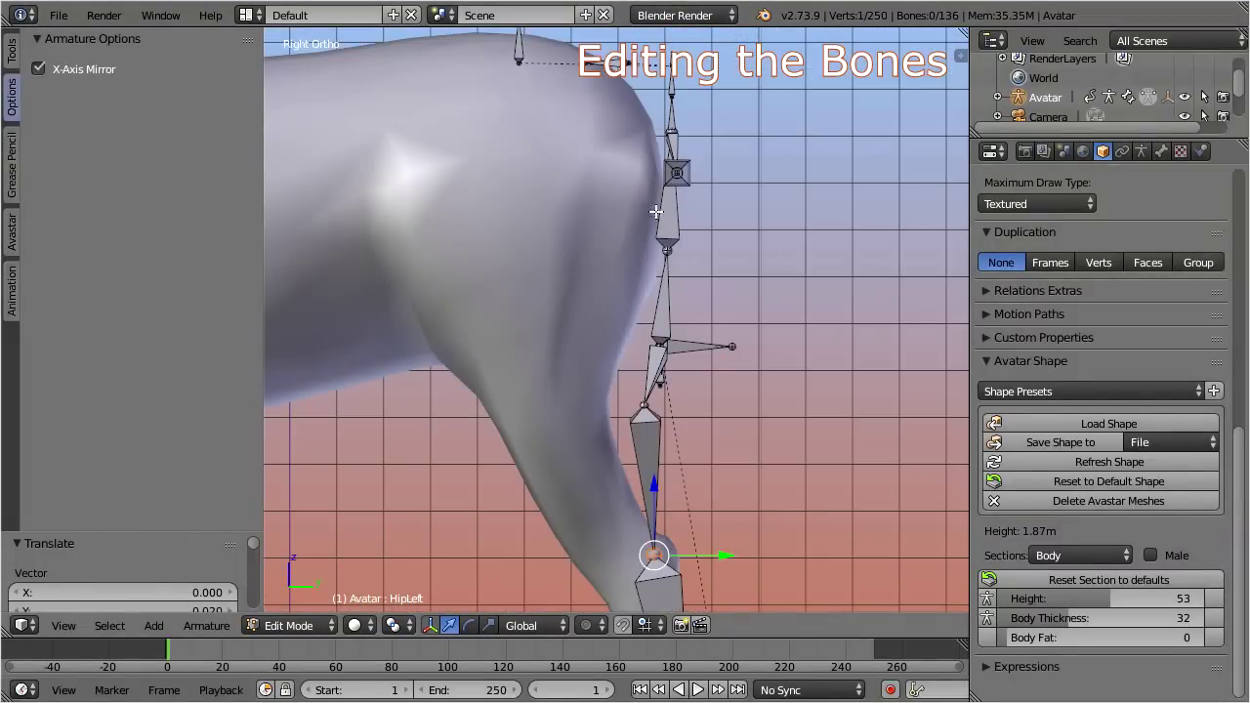
{"action": "scroll", "coordinate": [660, 215], "scroll_direction": "down", "scroll_amount": 3, "text": "shift"}
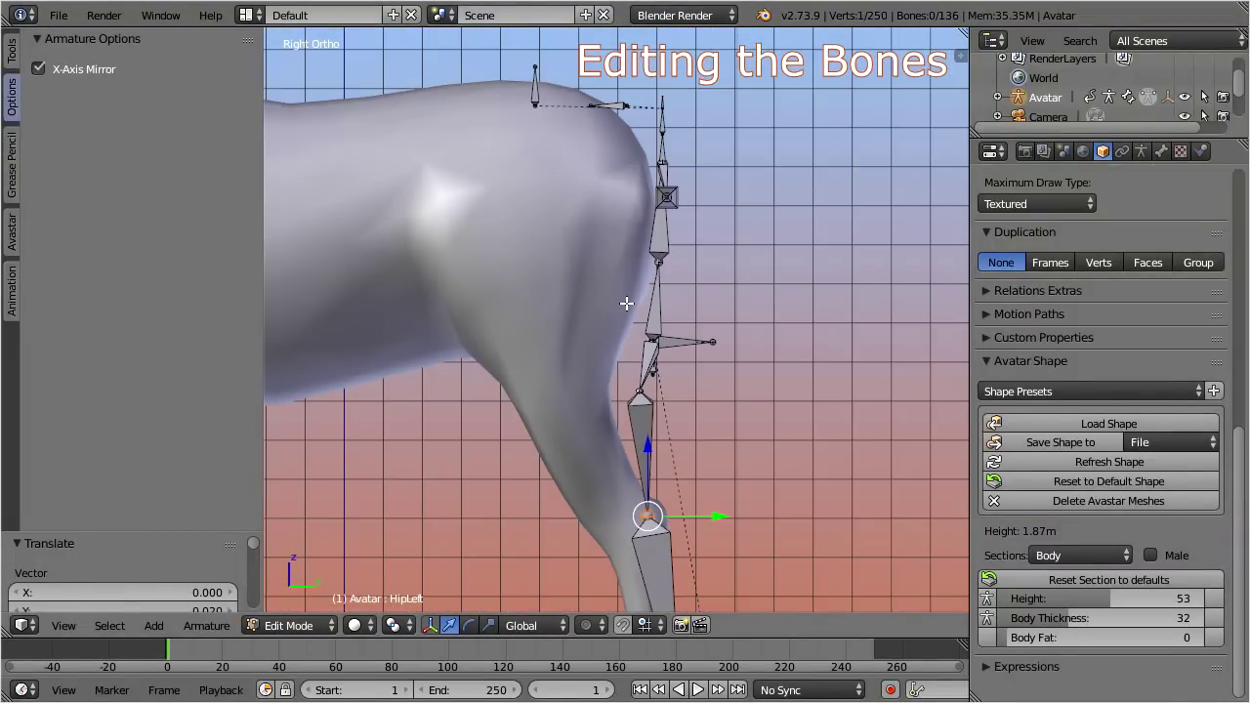
Box-select the upper leg and hip bones and shift them upward
{"action": "key", "text": "a"}
{"action": "key", "text": "b"}
{"action": "left_click_drag", "start_coordinate": [493, 49], "coordinate": [771, 422]}
{"action": "key", "text": "g"}
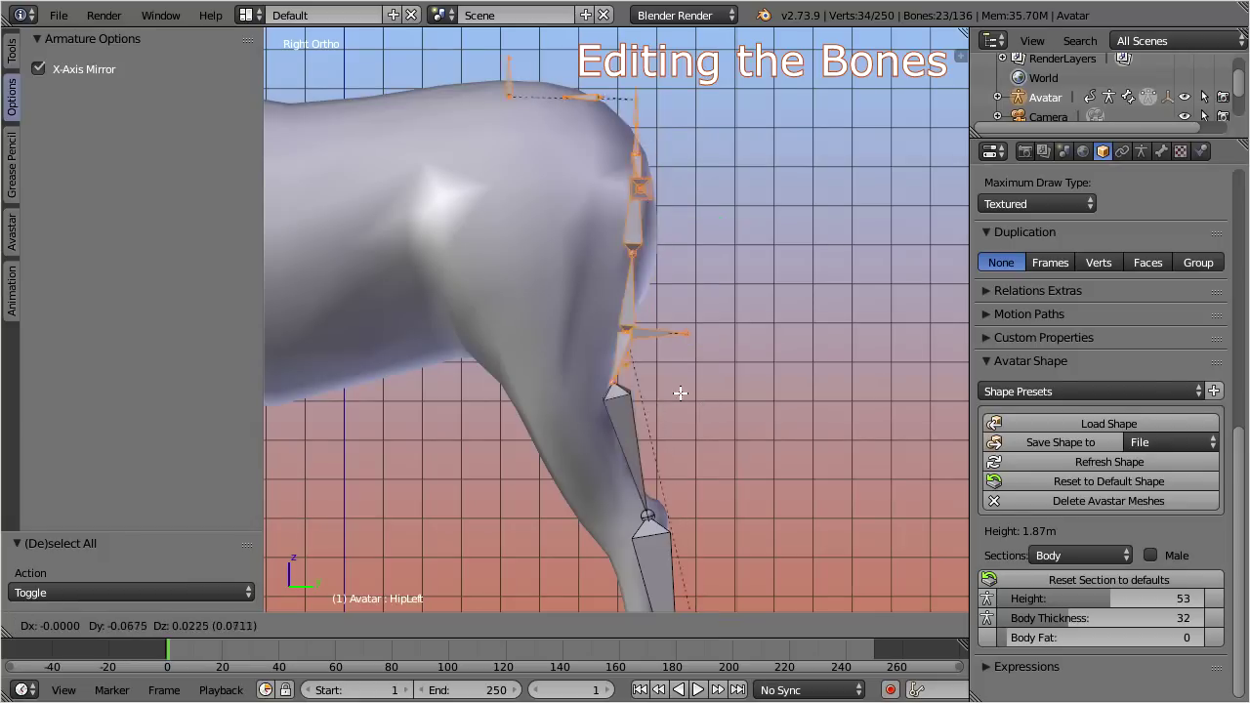
{"action": "left_click", "coordinate": [592, 340]}
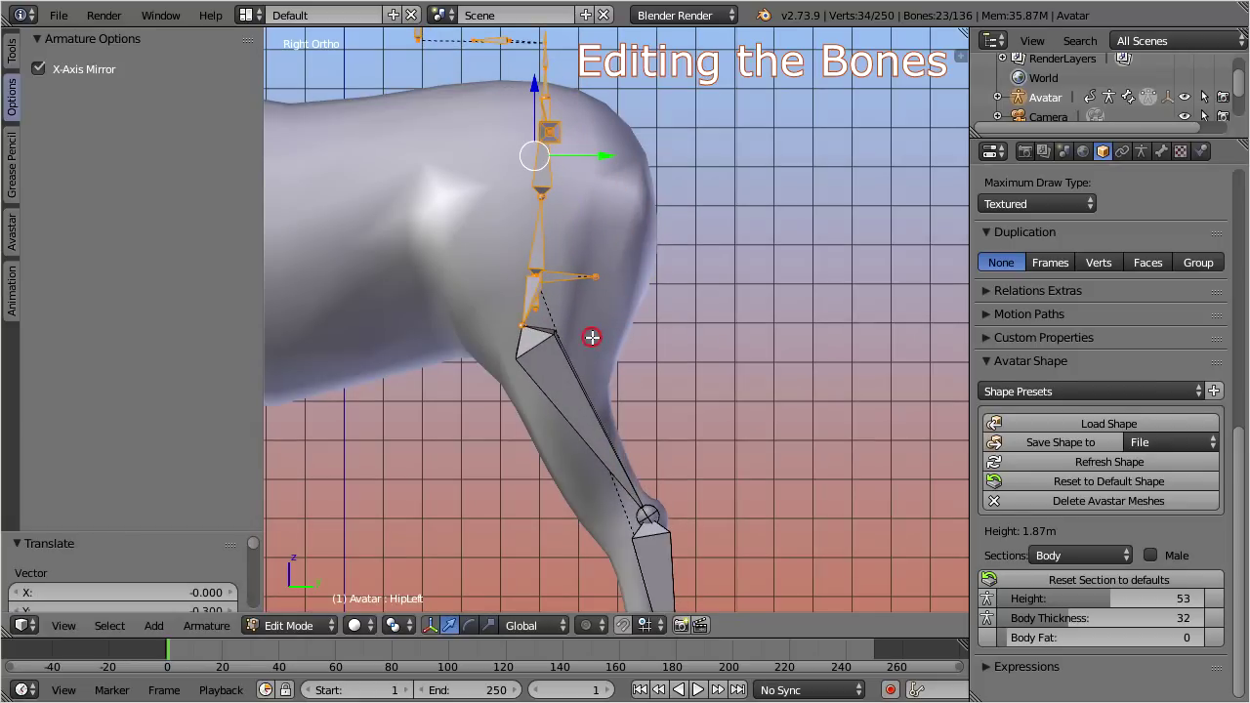
Exclude the lower thigh joint and move the remaining bones up-left into the body
{"action": "key", "text": "b"}
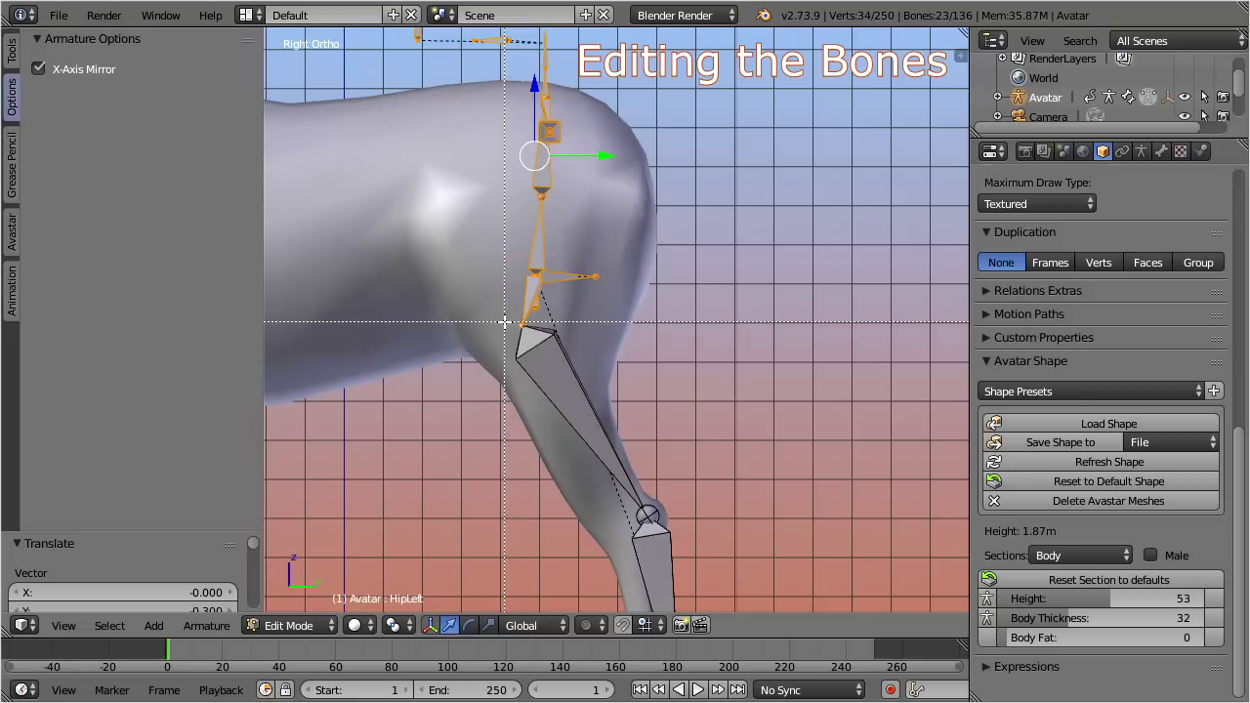
{"action": "middle_click_drag", "start_coordinate": [508, 319], "coordinate": [550, 340]}
{"action": "key", "text": "g"}
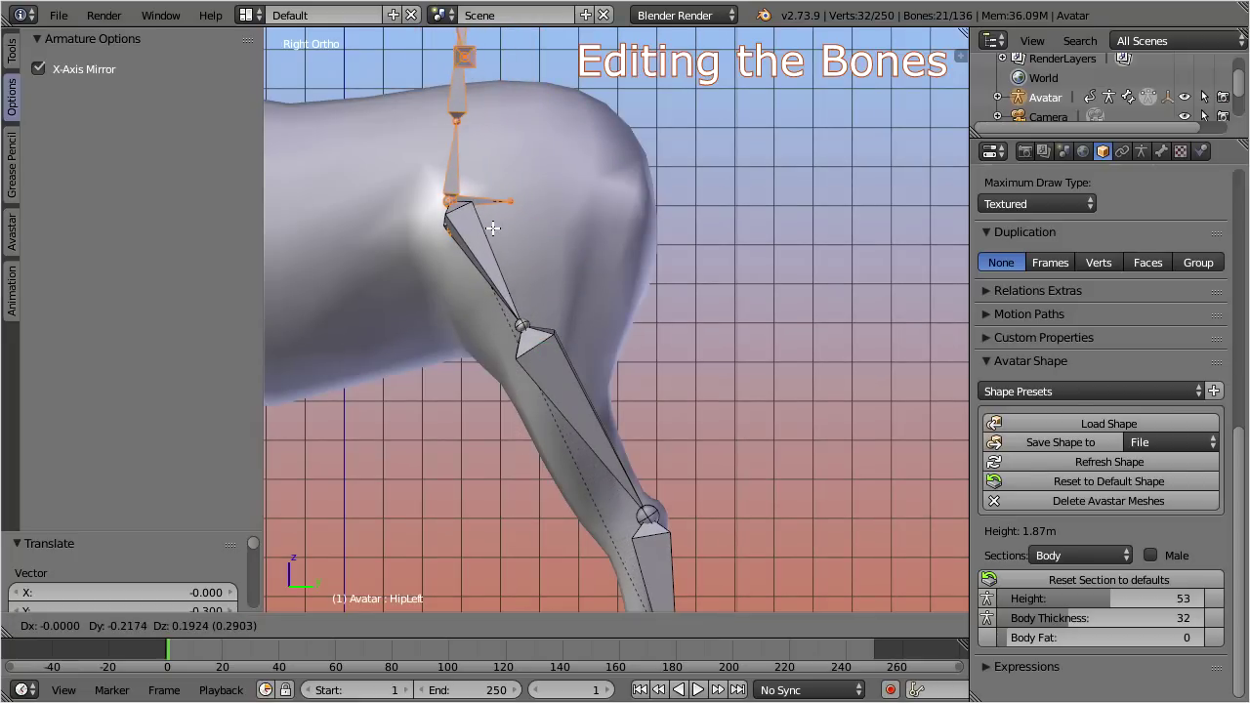
{"action": "left_click", "coordinate": [492, 228]}
{"action": "scroll", "coordinate": [489, 233], "scroll_direction": "up", "scroll_amount": 4}
{"action": "middle_click_drag", "start_coordinate": [490, 232], "coordinate": [639, 185], "text": "shift"}
{"action": "scroll", "coordinate": [632, 392], "scroll_direction": "up", "scroll_amount": 2}
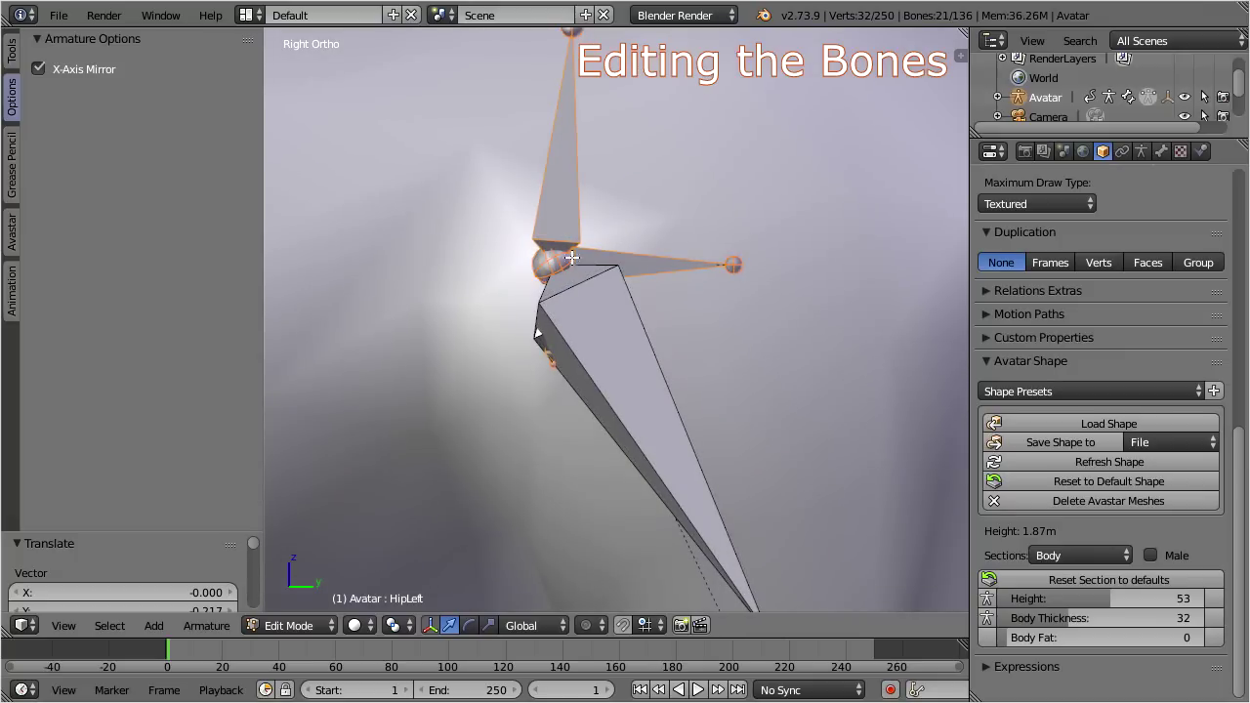
Set the pivot to 3D Cursor and rotate the spine bones -110.261° about the hip joint
{"action": "key", "text": "g"}
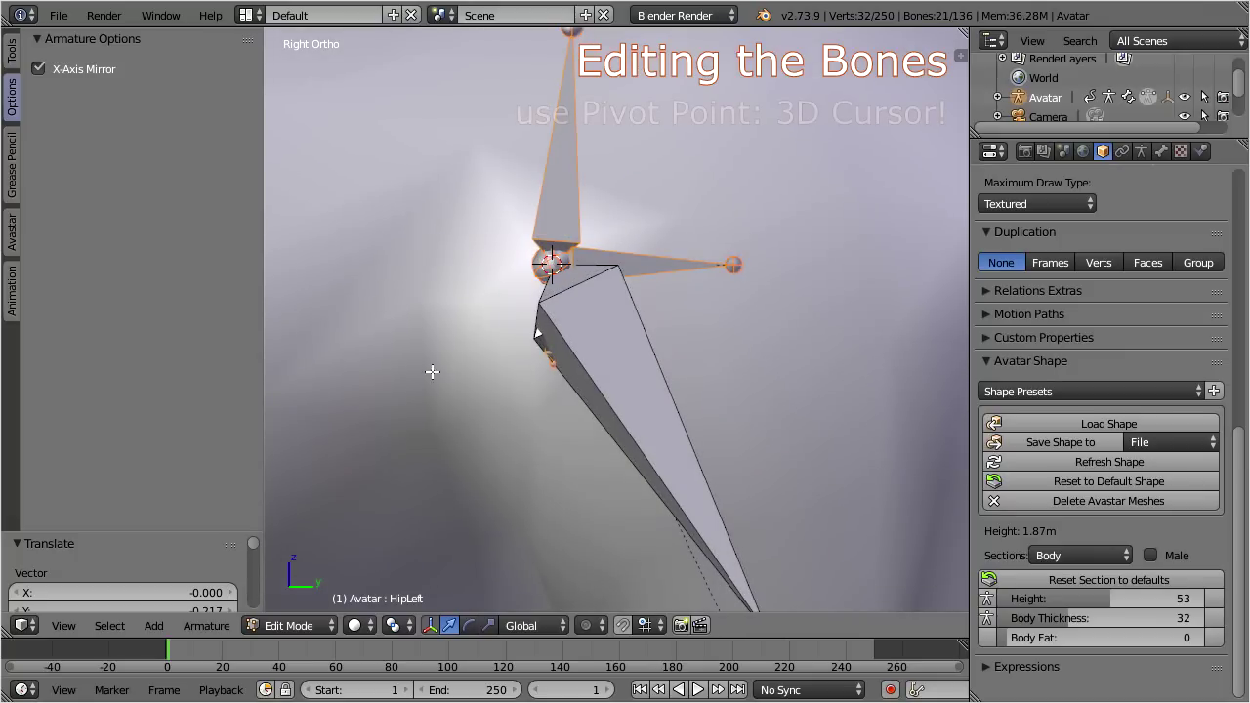
{"action": "left_click", "coordinate": [401, 626]}
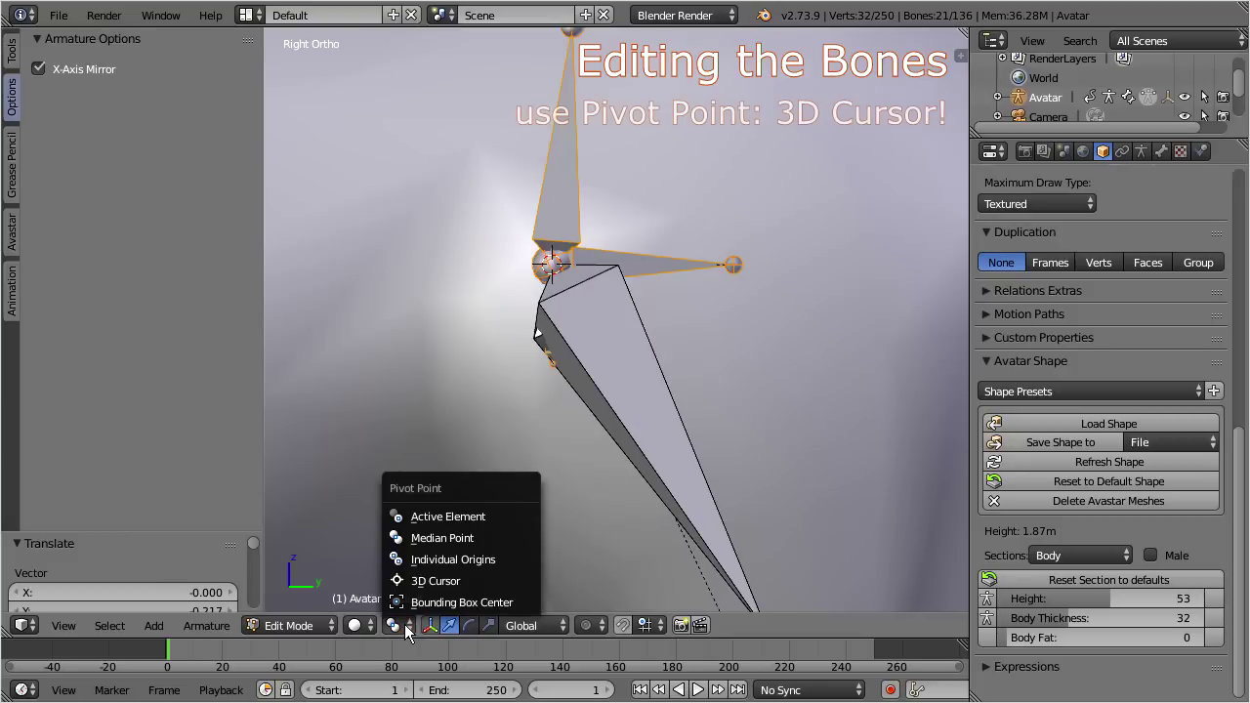
{"action": "left_click", "coordinate": [504, 580]}
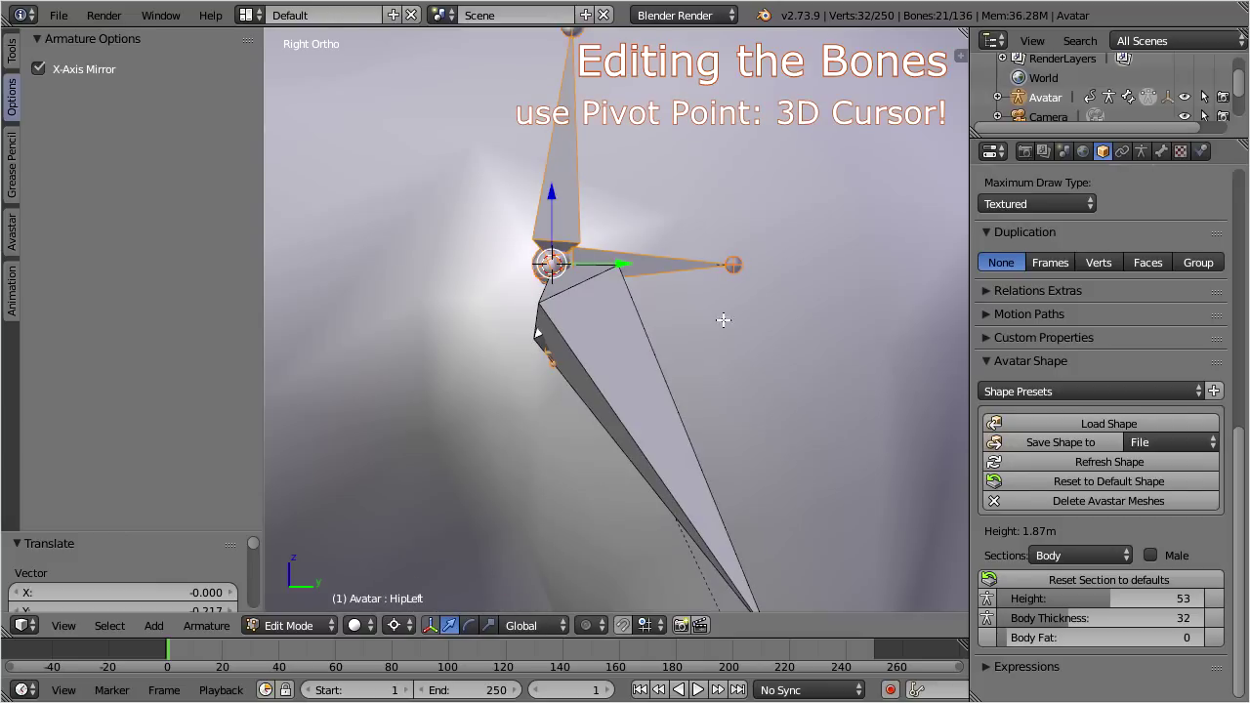
{"action": "scroll", "coordinate": [771, 252], "scroll_direction": "down", "scroll_amount": 5}
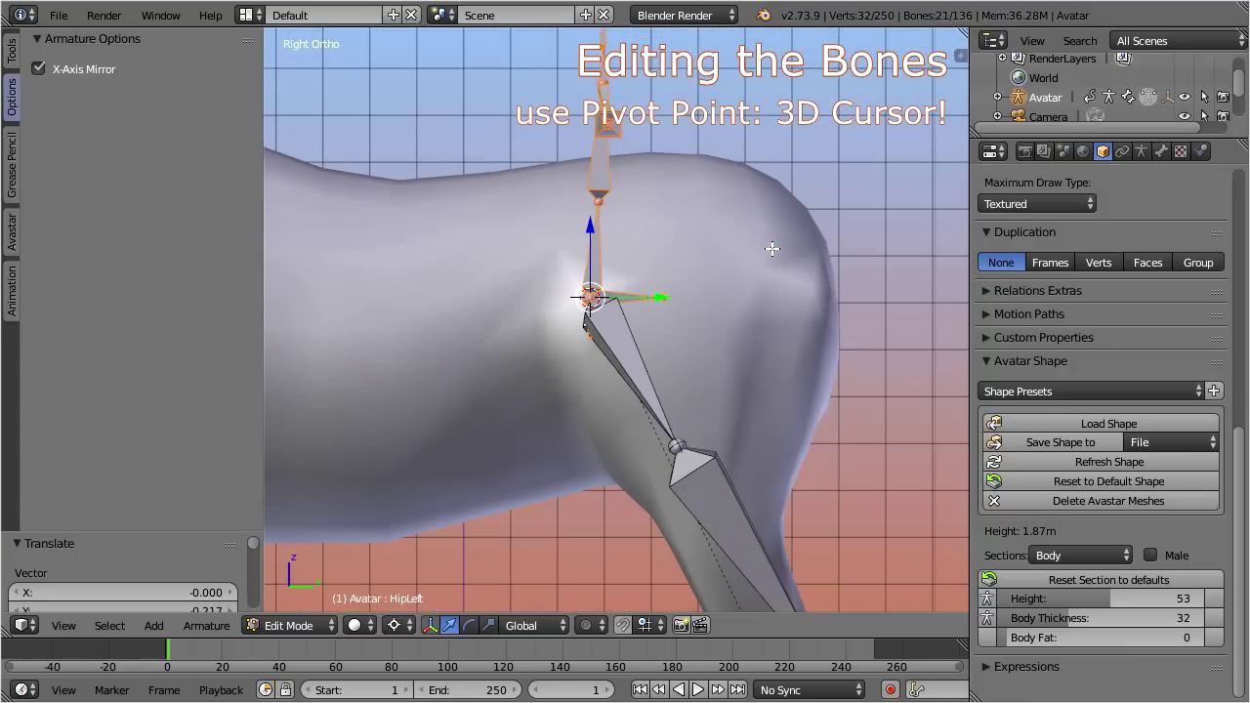
{"action": "key", "text": "r"}
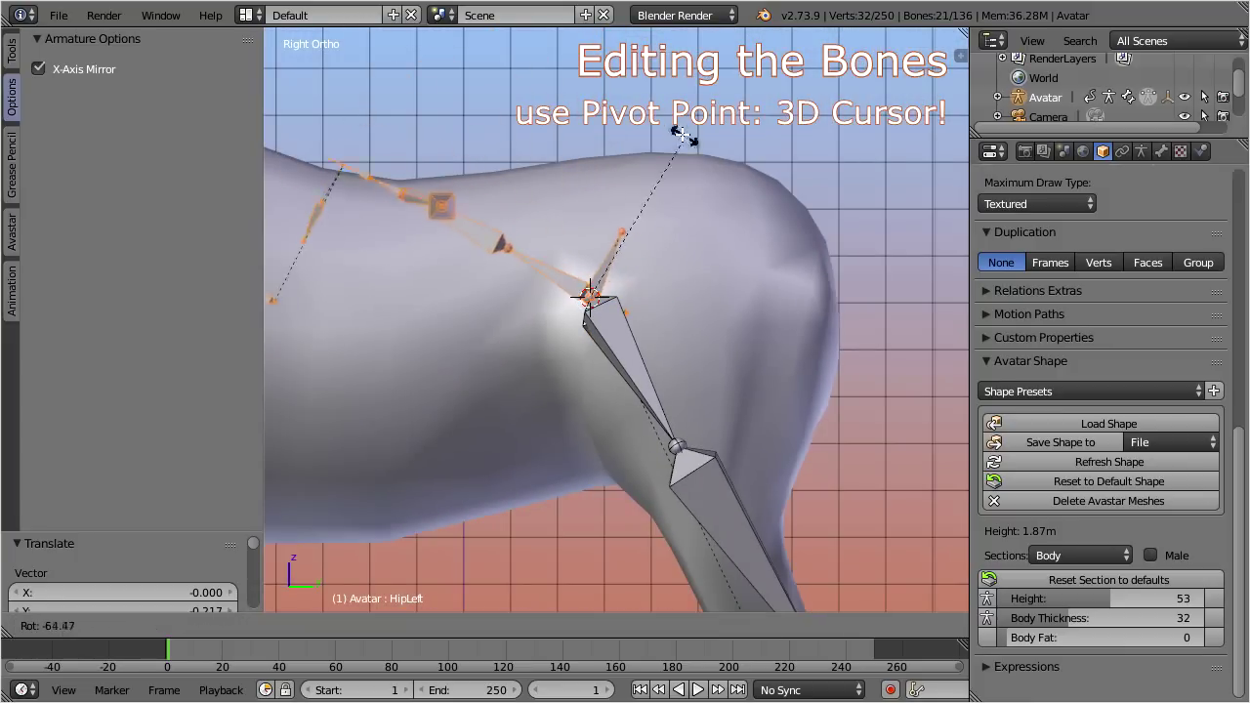
{"action": "left_click", "coordinate": [546, 132]}
{"action": "scroll", "coordinate": [700, 270], "scroll_direction": "up", "scroll_amount": 5}
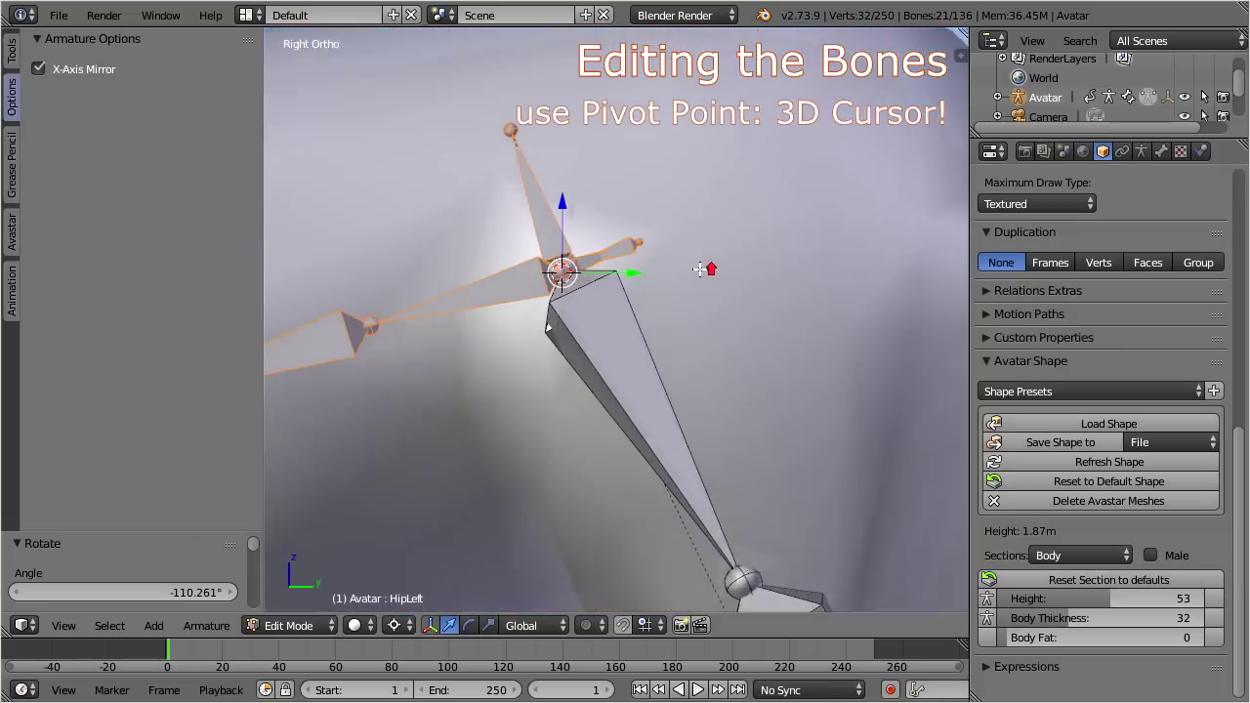
{"action": "right_click", "coordinate": [697, 179]}
{"action": "scroll", "coordinate": [685, 234], "scroll_direction": "up", "scroll_amount": 5}
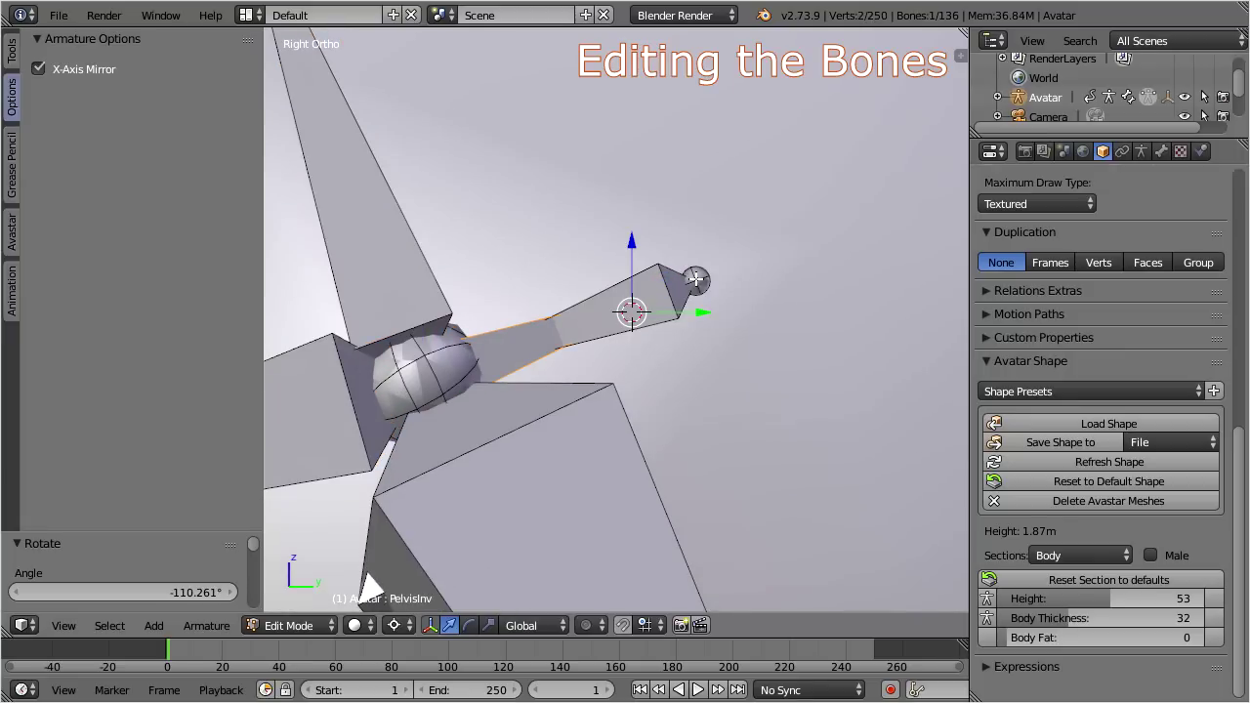
Select the Pelvis bone's tip and stretch it up and to the right
{"action": "right_click", "coordinate": [695, 280]}
{"action": "right_click", "coordinate": [675, 283]}
{"action": "right_click", "coordinate": [675, 282]}
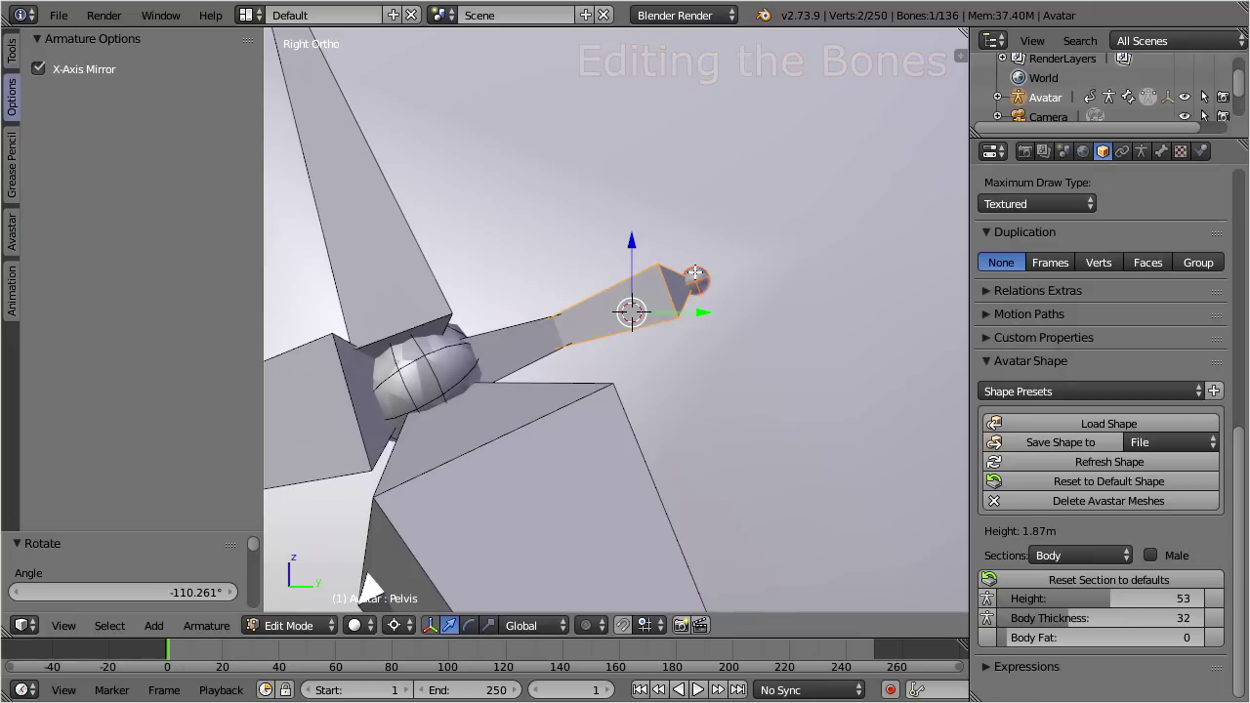
{"action": "key", "text": "a"}
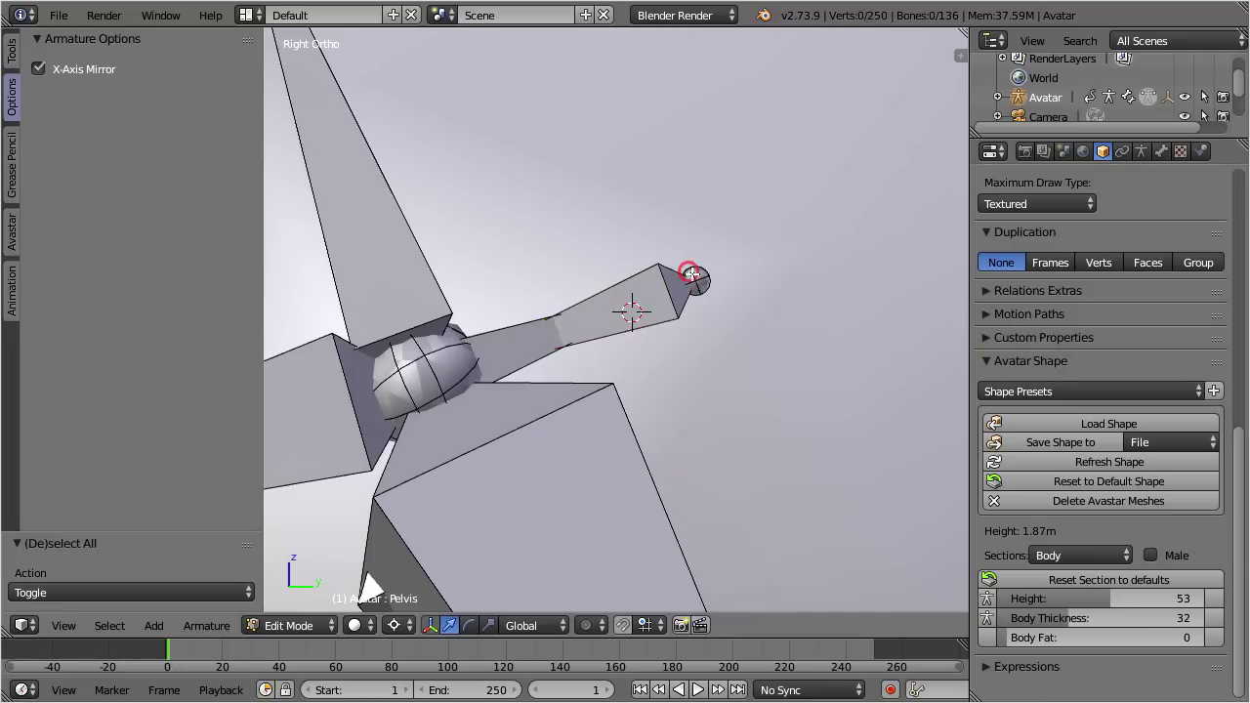
{"action": "scroll", "coordinate": [713, 283], "scroll_direction": "down", "scroll_amount": 4}
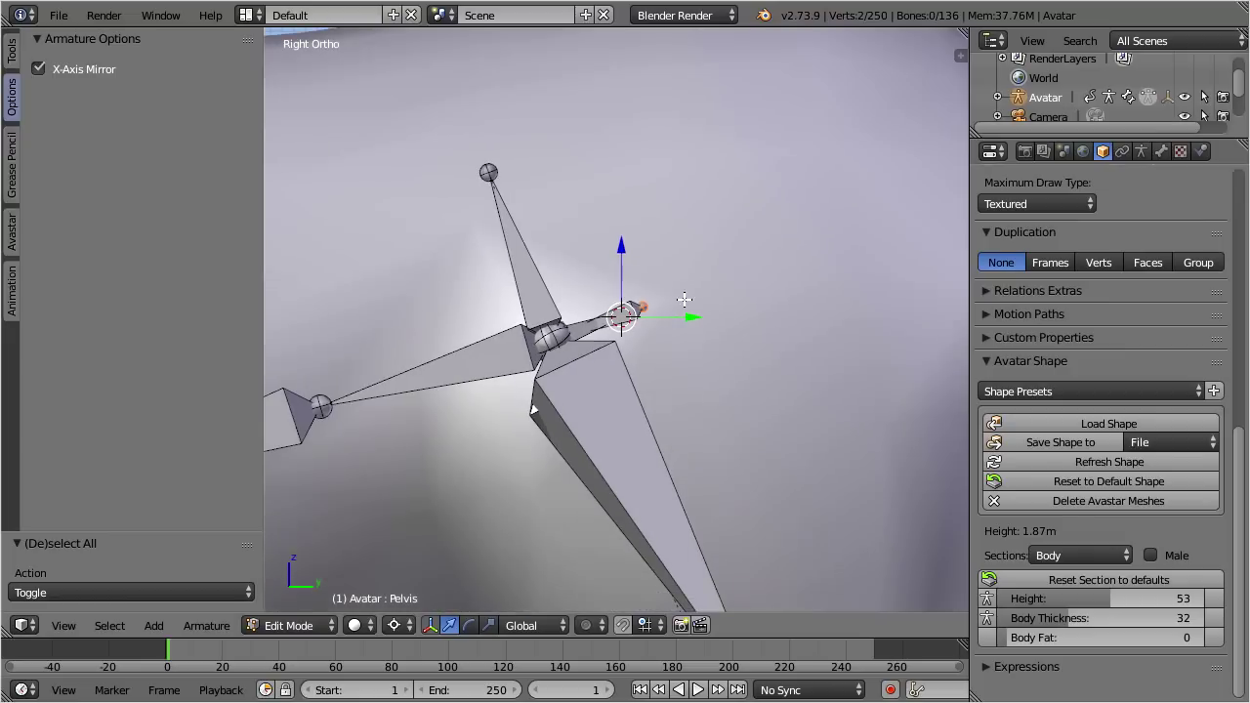
{"action": "key", "text": "g"}
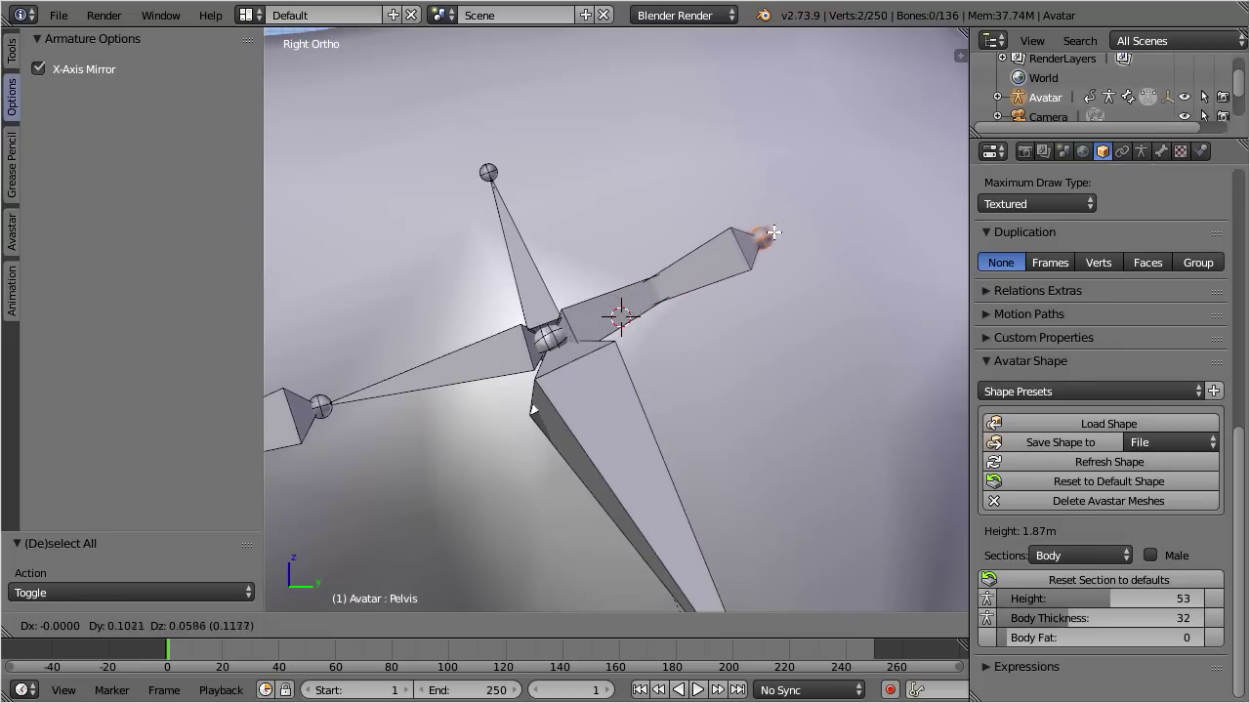
{"action": "left_click", "coordinate": [782, 226]}
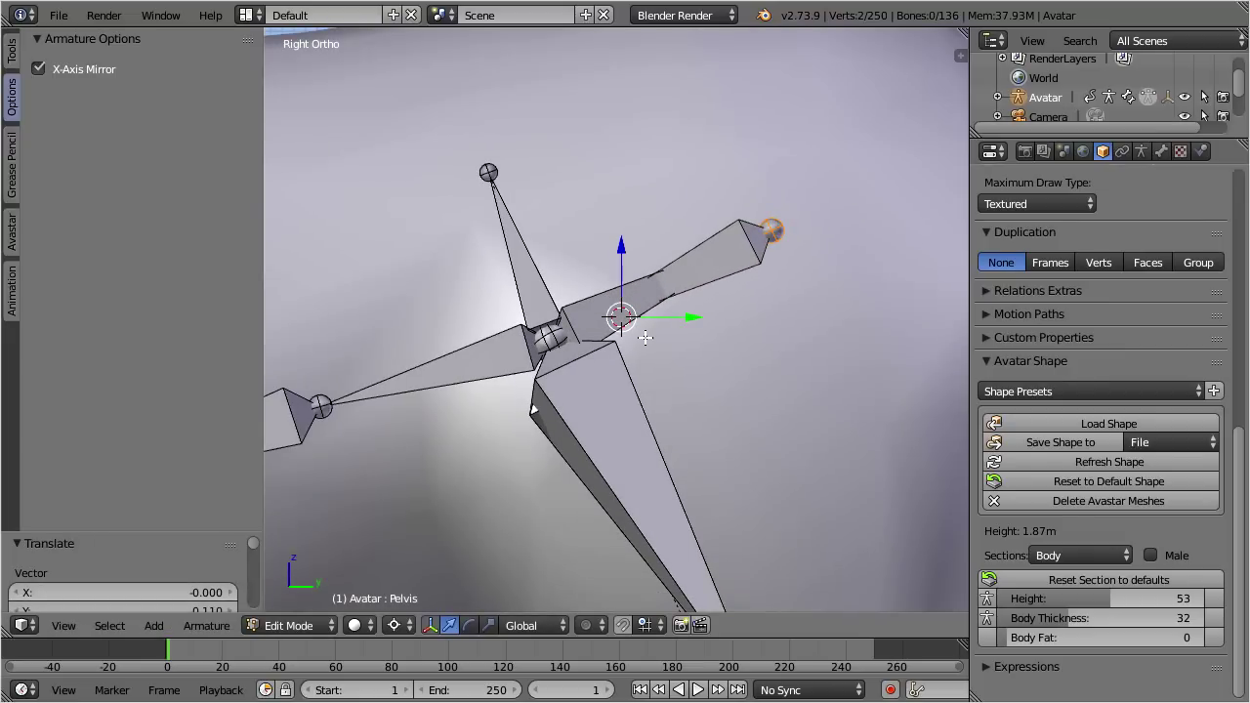
Select the COG bone's tip and start raising it above the horse's back
{"action": "scroll", "coordinate": [599, 270], "scroll_direction": "down", "scroll_amount": 5}
{"action": "right_click", "coordinate": [565, 260]}
{"action": "key", "text": "g"}
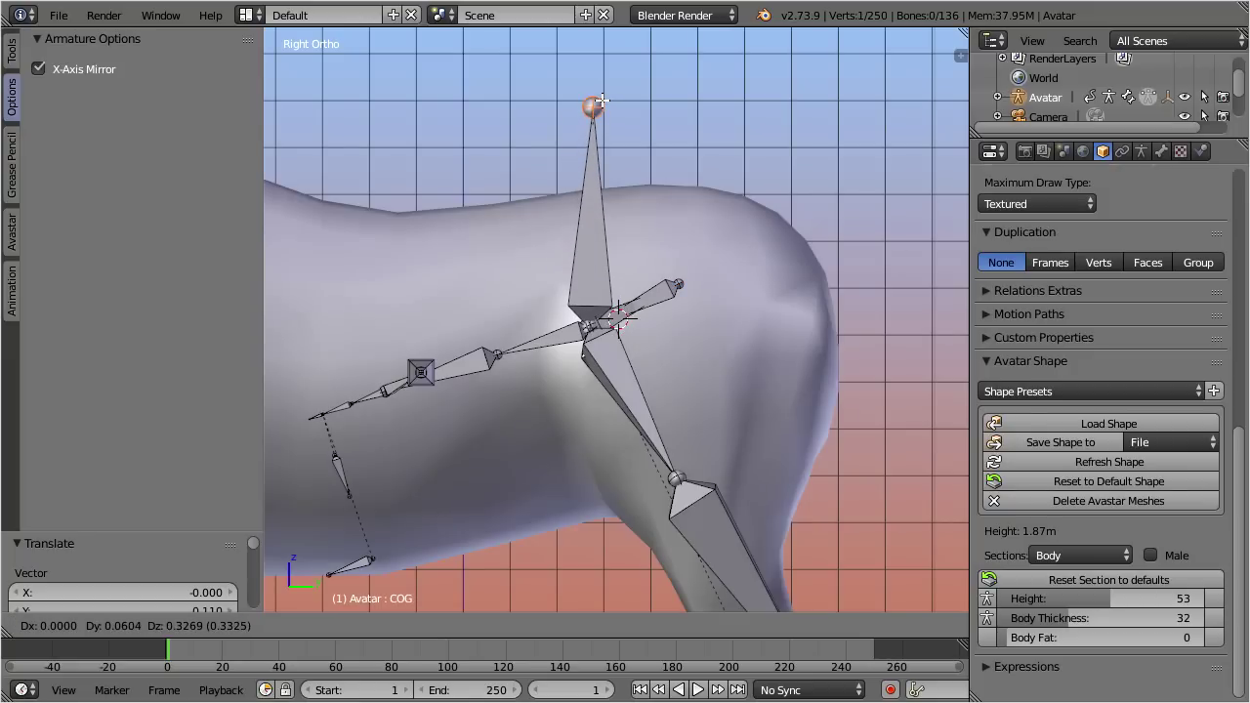
Fix the COG tip above the back, then move the front spine and neck bones forward
{"action": "left_click", "coordinate": [602, 97]}
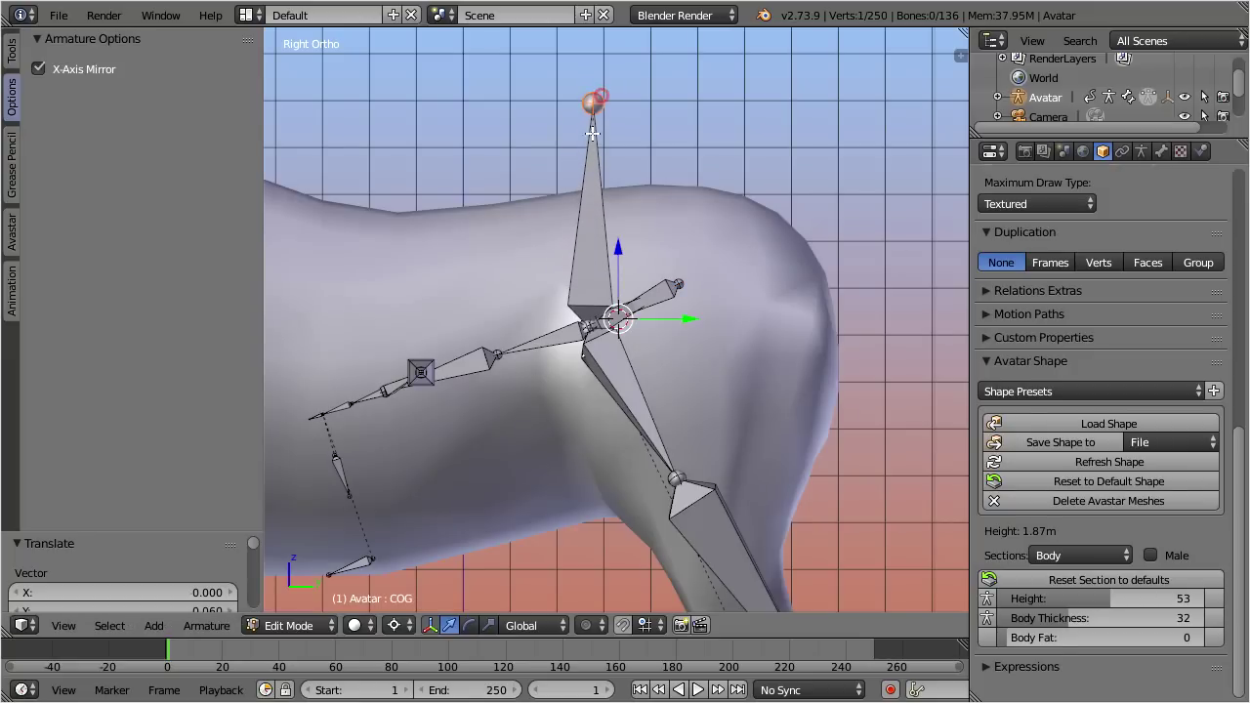
{"action": "scroll", "coordinate": [495, 368], "scroll_direction": "down", "scroll_amount": 2}
{"action": "key", "text": "a"}
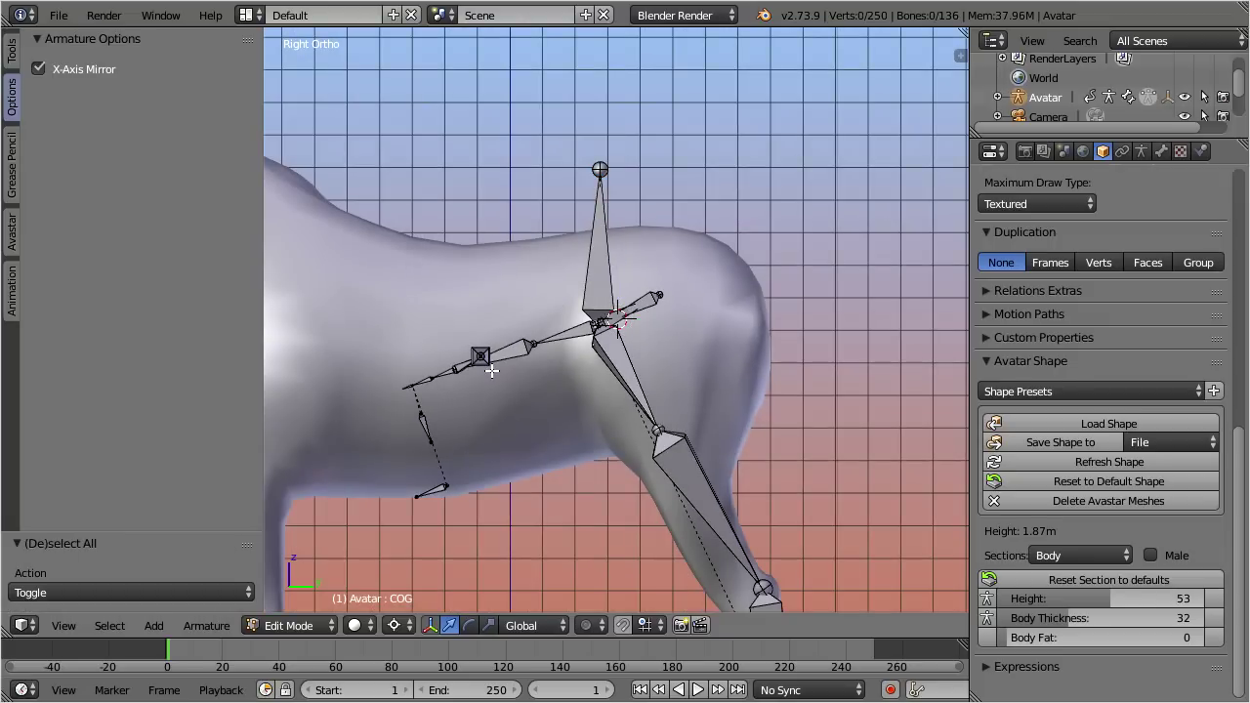
{"action": "key", "text": "b"}
{"action": "left_click_drag", "start_coordinate": [346, 232], "coordinate": [554, 539]}
{"action": "key", "text": "g"}
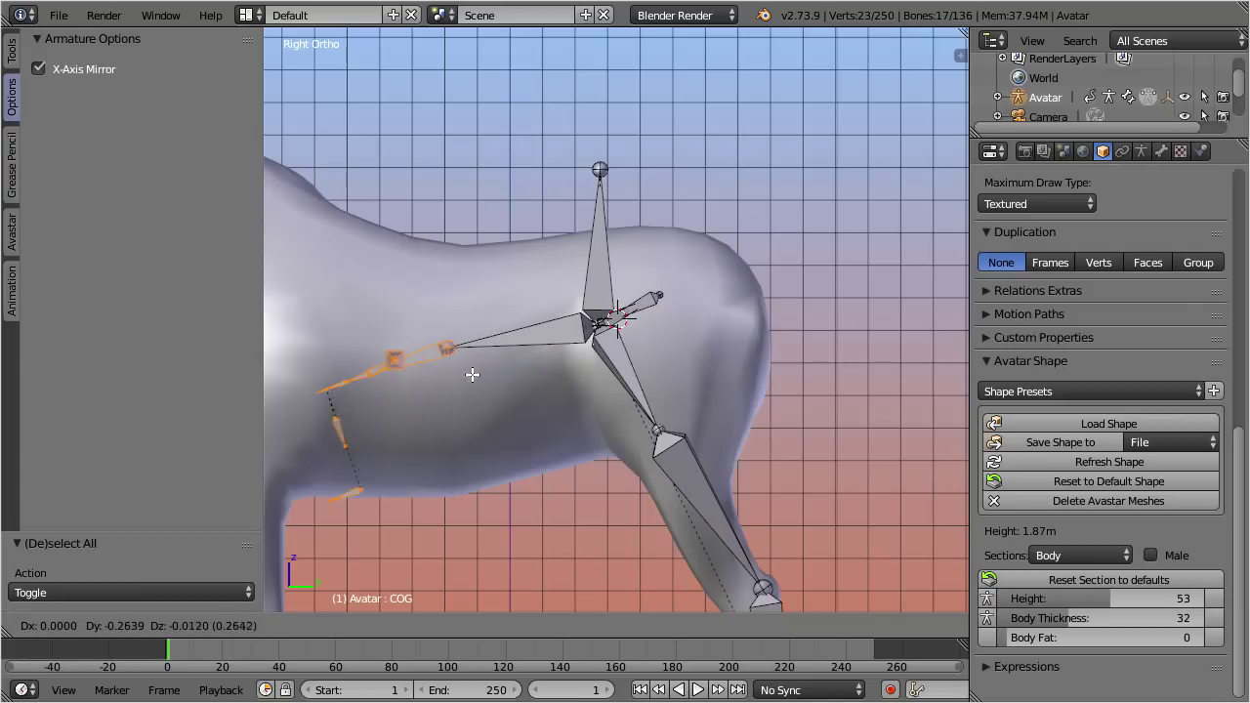
{"action": "left_click", "coordinate": [456, 384]}
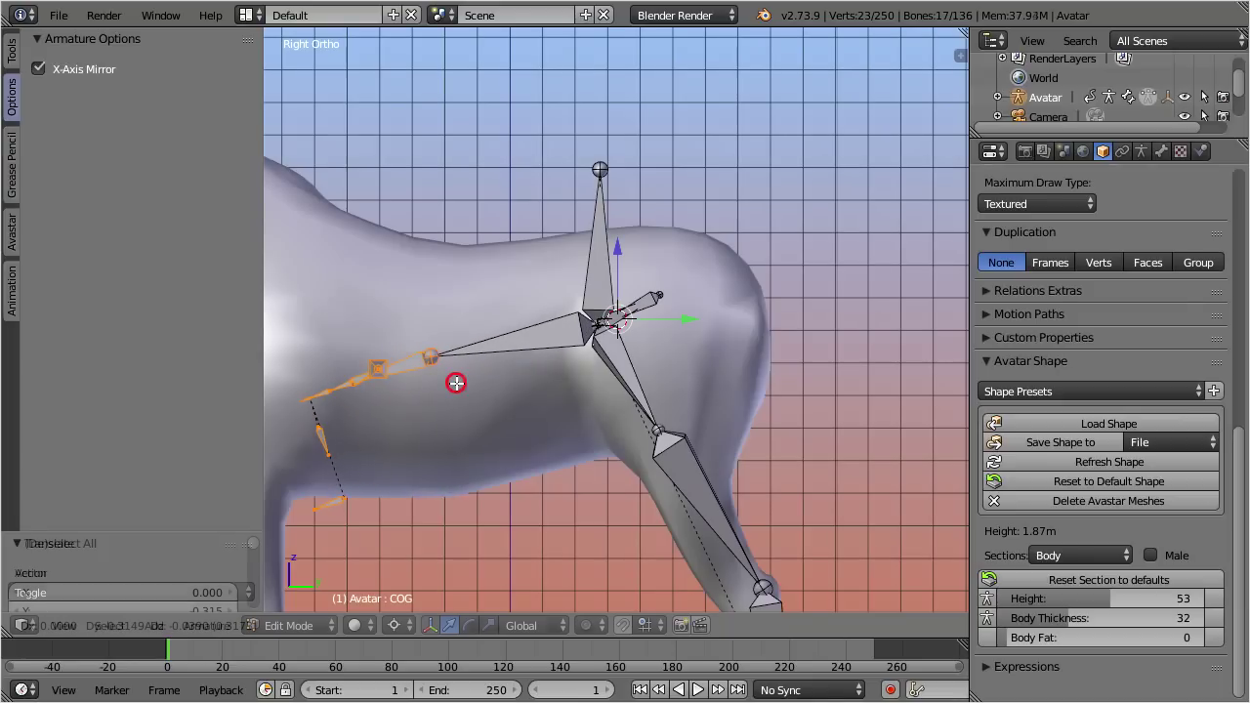
Exclude the rearmost joint and move the neck bones up and forward along the neck
{"action": "right_click", "coordinate": [430, 356], "text": "shift"}
{"action": "mouse_move", "coordinate": [430, 333]}
{"action": "middle_mouse_down", "text": "shift"}
{"action": "mouse_move", "coordinate": [578, 336]}
{"action": "mouse_move", "coordinate": [688, 360]}
{"action": "middle_mouse_up", "text": "shift"}
{"action": "key", "text": "g"}
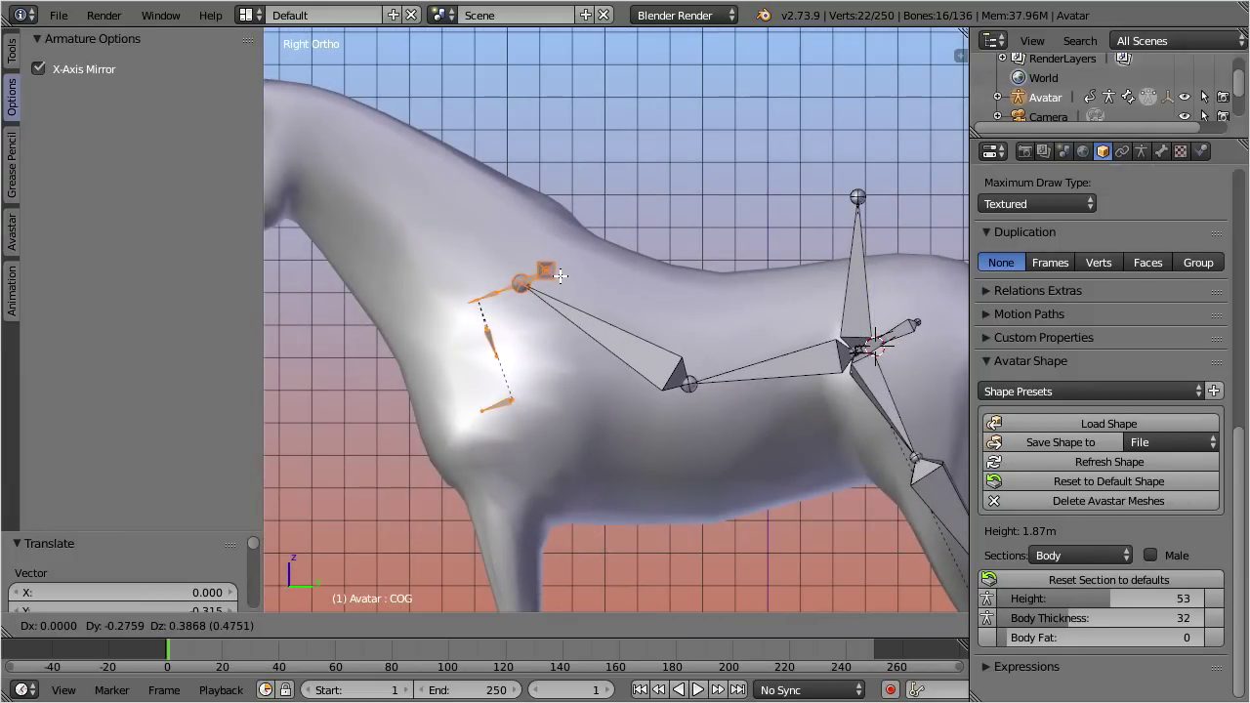
{"action": "left_click", "coordinate": [552, 266]}
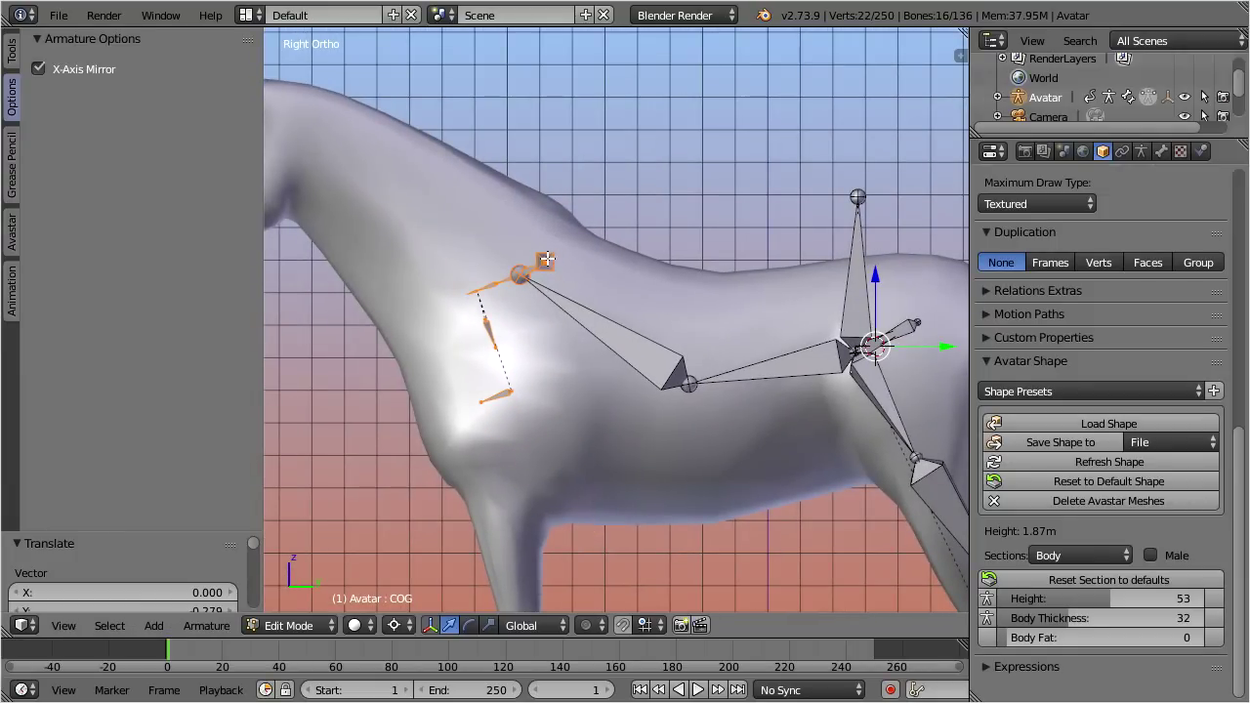
Deselect the lower neck bones and raise the head bones up behind the ears
{"action": "key", "text": "b"}
{"action": "left_click_drag", "start_coordinate": [520, 228], "coordinate": [606, 318]}
{"action": "middle_click_drag", "start_coordinate": [606, 318], "coordinate": [608, 318]}
{"action": "middle_click_drag", "start_coordinate": [519, 335], "coordinate": [718, 431], "text": "shift"}
{"action": "key", "text": "g"}
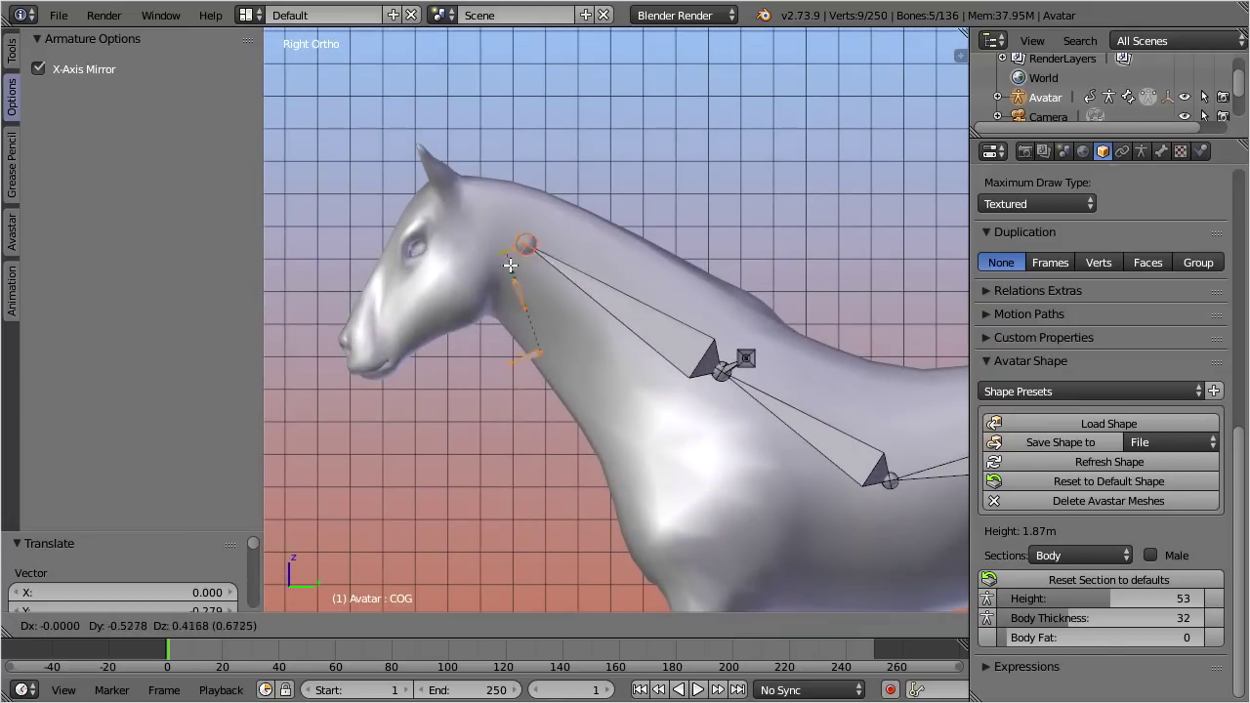
{"action": "left_click", "coordinate": [444, 231]}
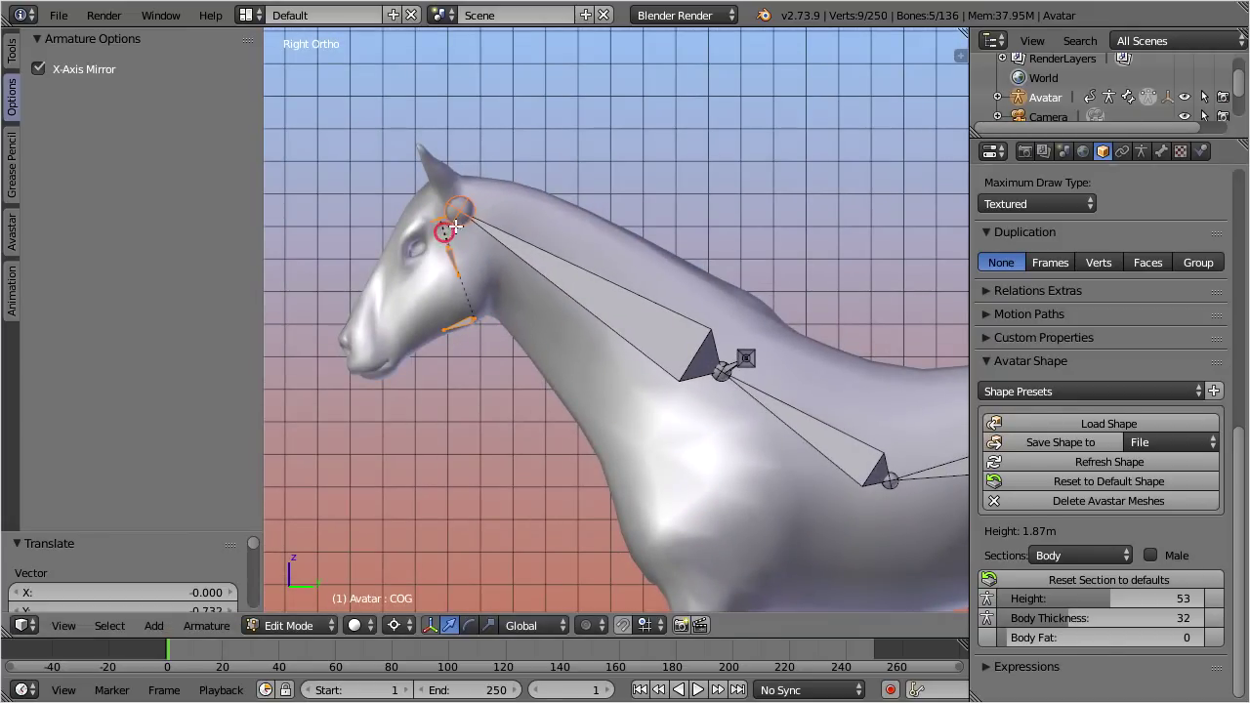
Place the head bone's tip down at the horse's muzzle
{"action": "right_click", "coordinate": [461, 210], "text": "shift"}
{"action": "key", "text": "g"}
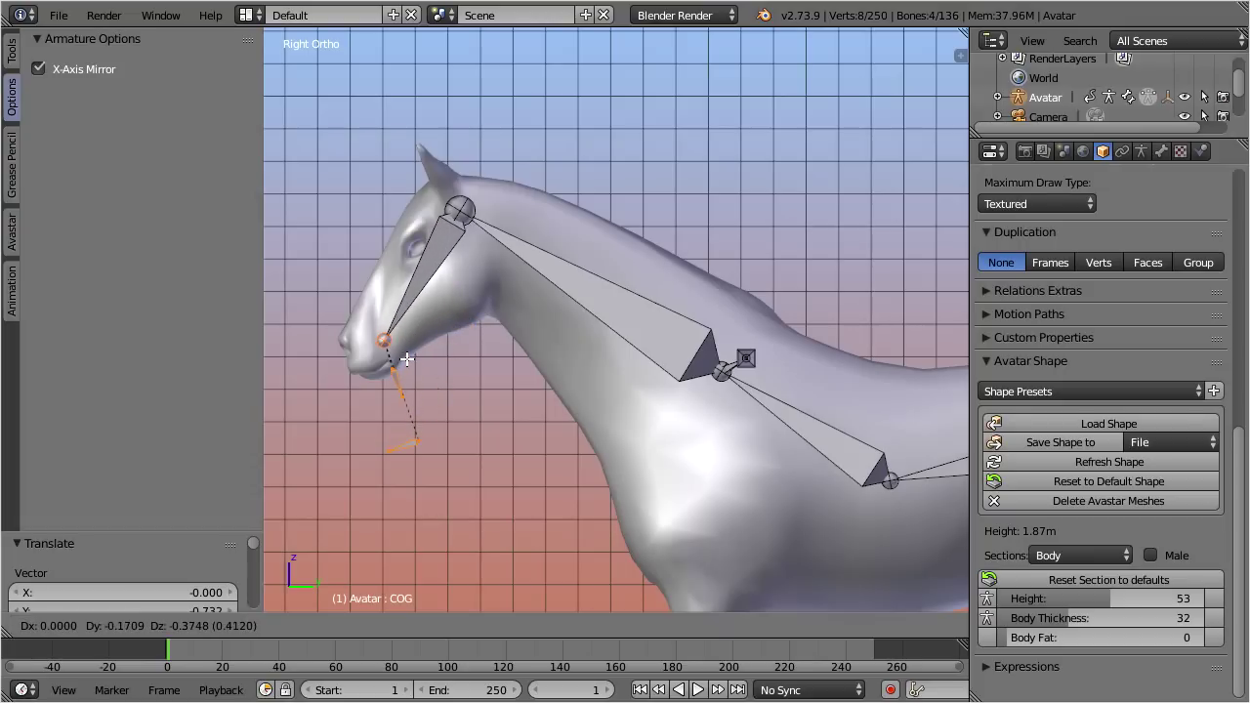
{"action": "left_click", "coordinate": [405, 361]}
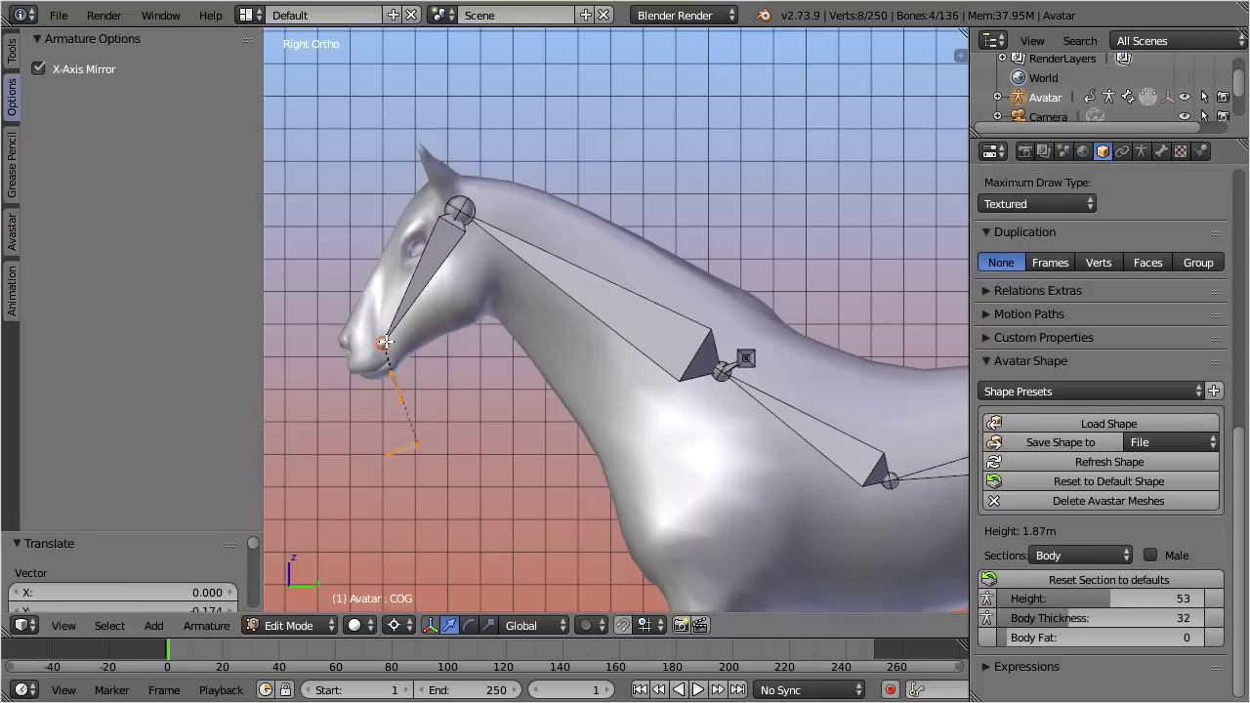
Bring the dangling eye bone chain up from below the muzzle onto the head near the eye
{"action": "scroll", "coordinate": [422, 350], "scroll_direction": "up", "scroll_amount": 5}
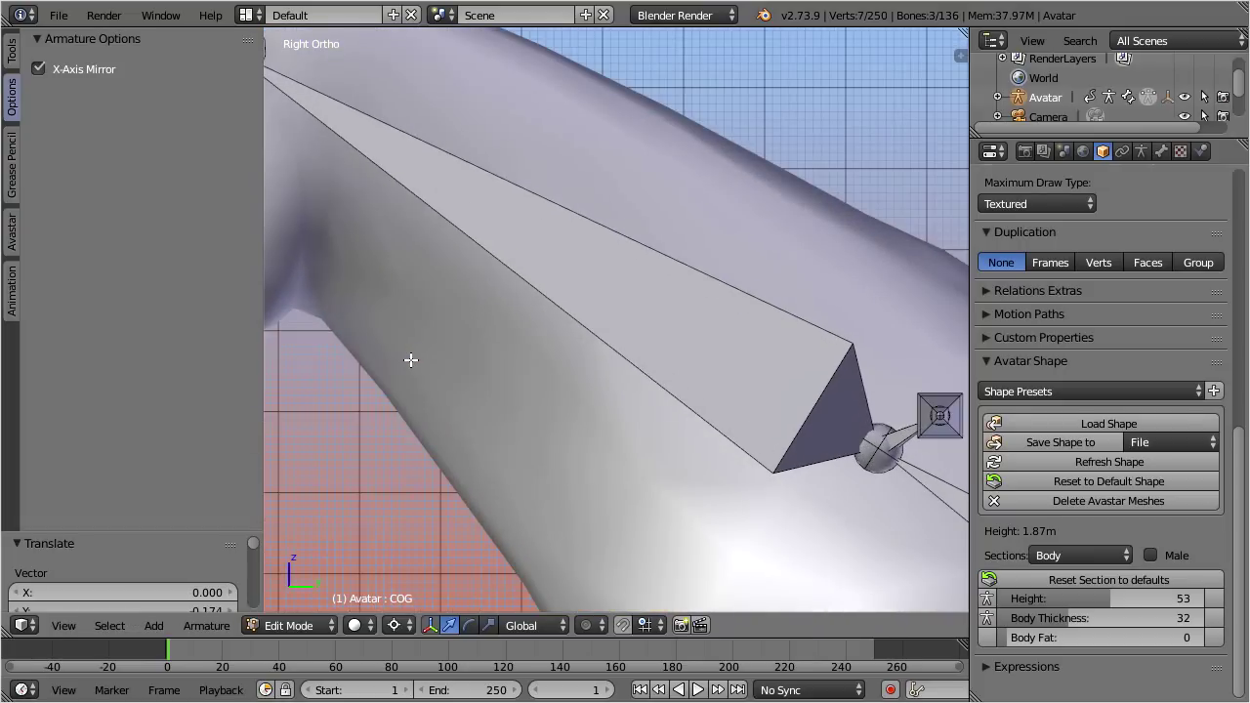
{"action": "scroll", "coordinate": [411, 359], "scroll_direction": "down", "scroll_amount": 6}
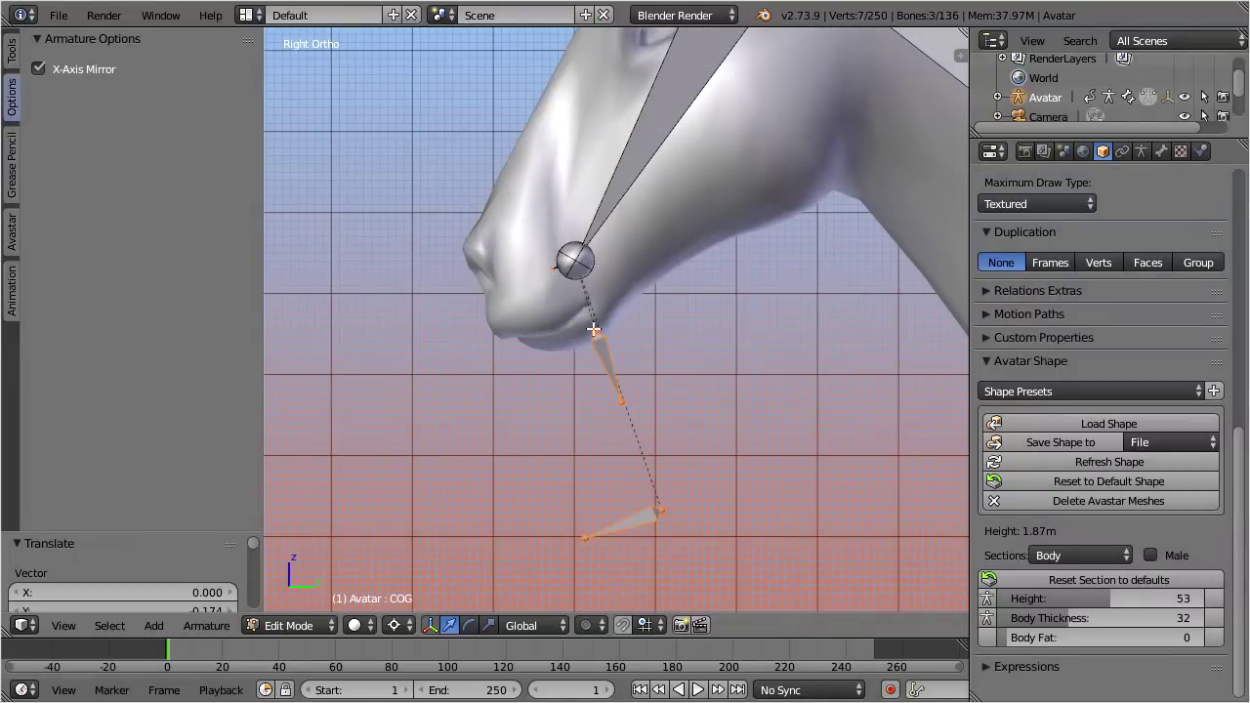
{"action": "key", "text": "g"}
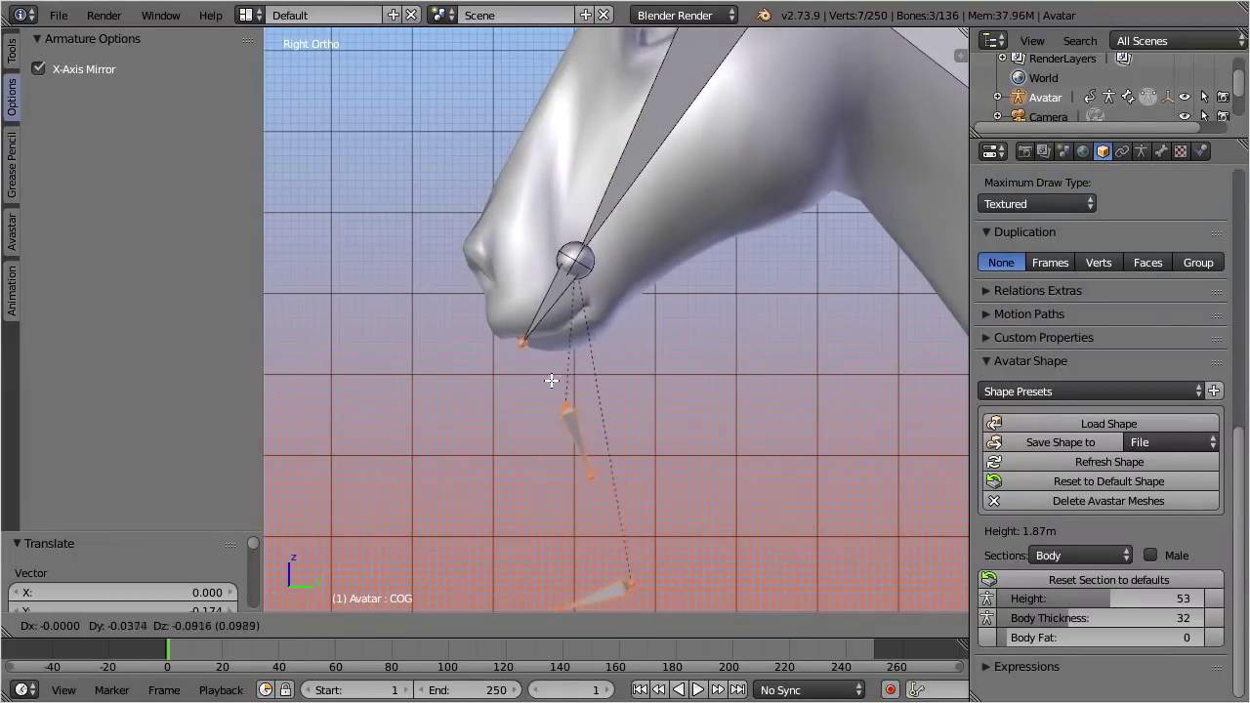
{"action": "left_click", "coordinate": [539, 395]}
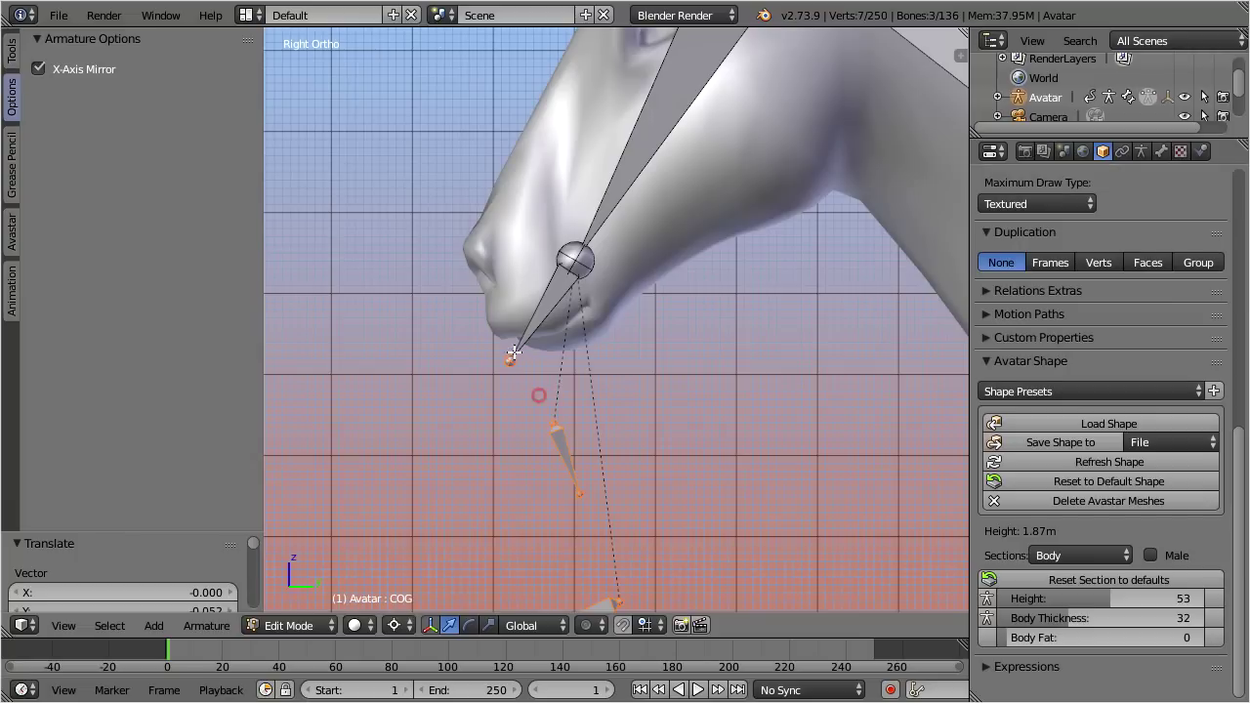
{"action": "right_click", "coordinate": [511, 359], "text": "shift"}
{"action": "key", "text": "g"}
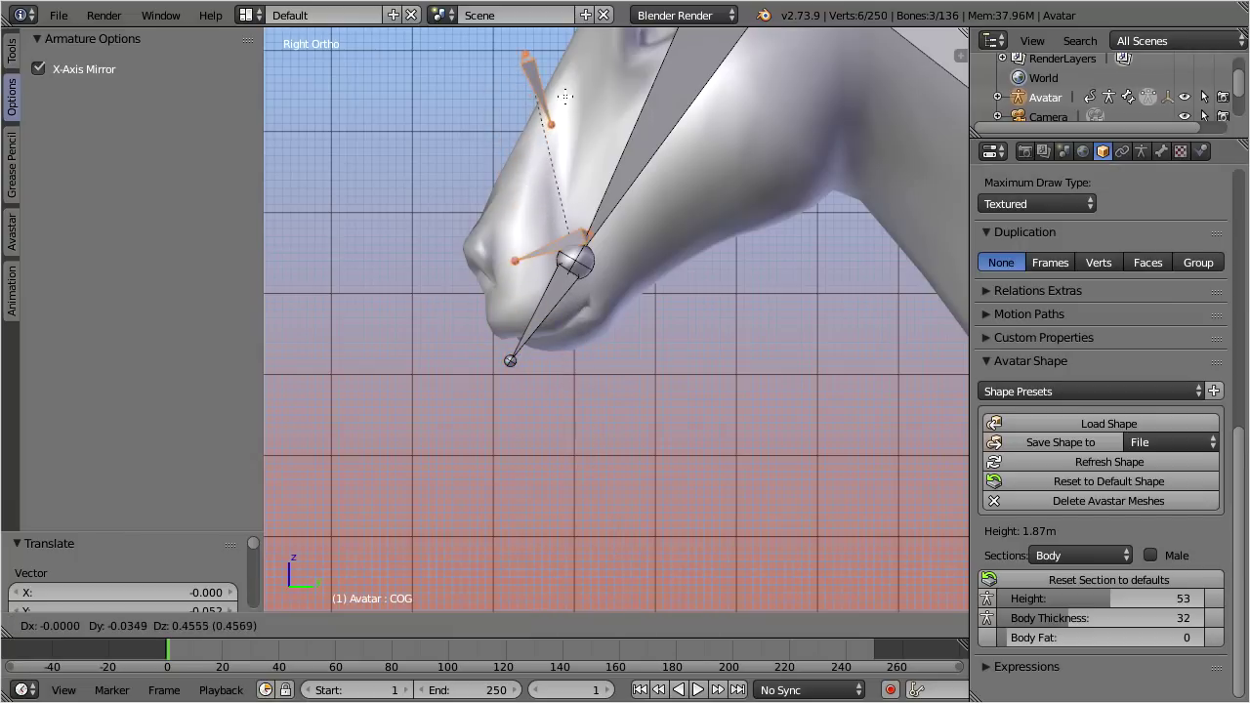
{"action": "left_click", "coordinate": [564, 95]}
{"action": "scroll", "coordinate": [616, 235], "scroll_direction": "down", "scroll_amount": 4}
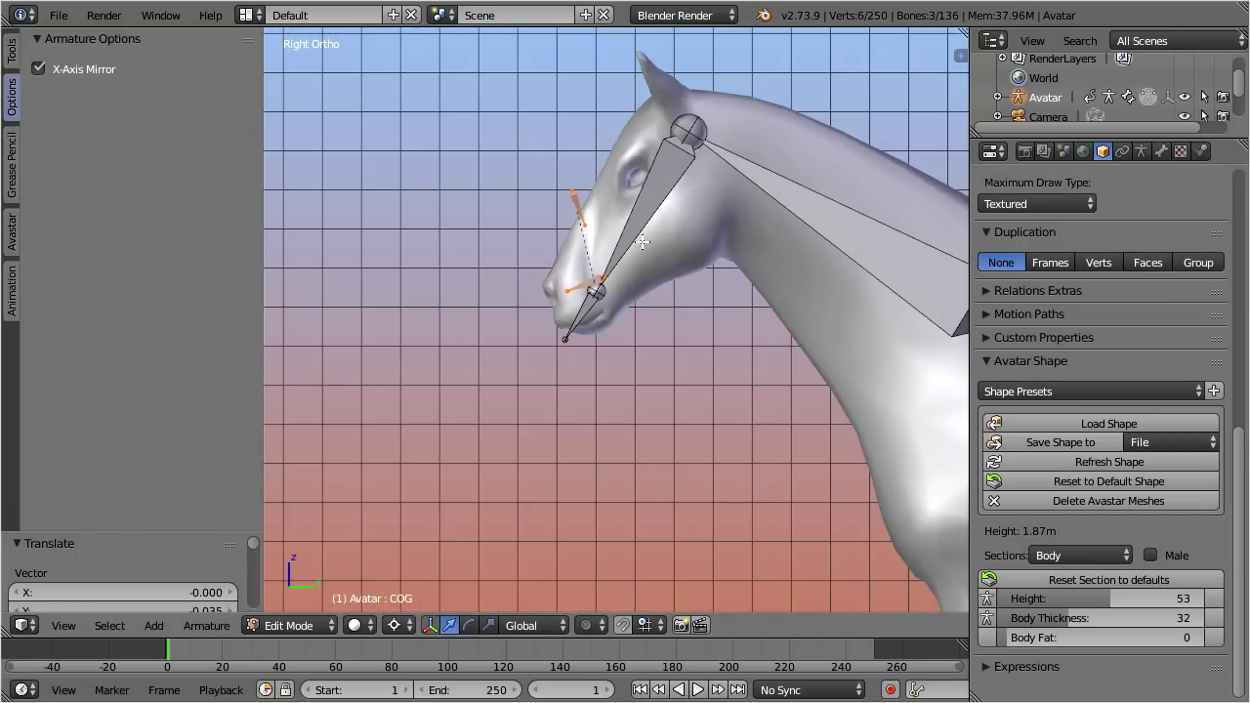
{"action": "key", "text": "g"}
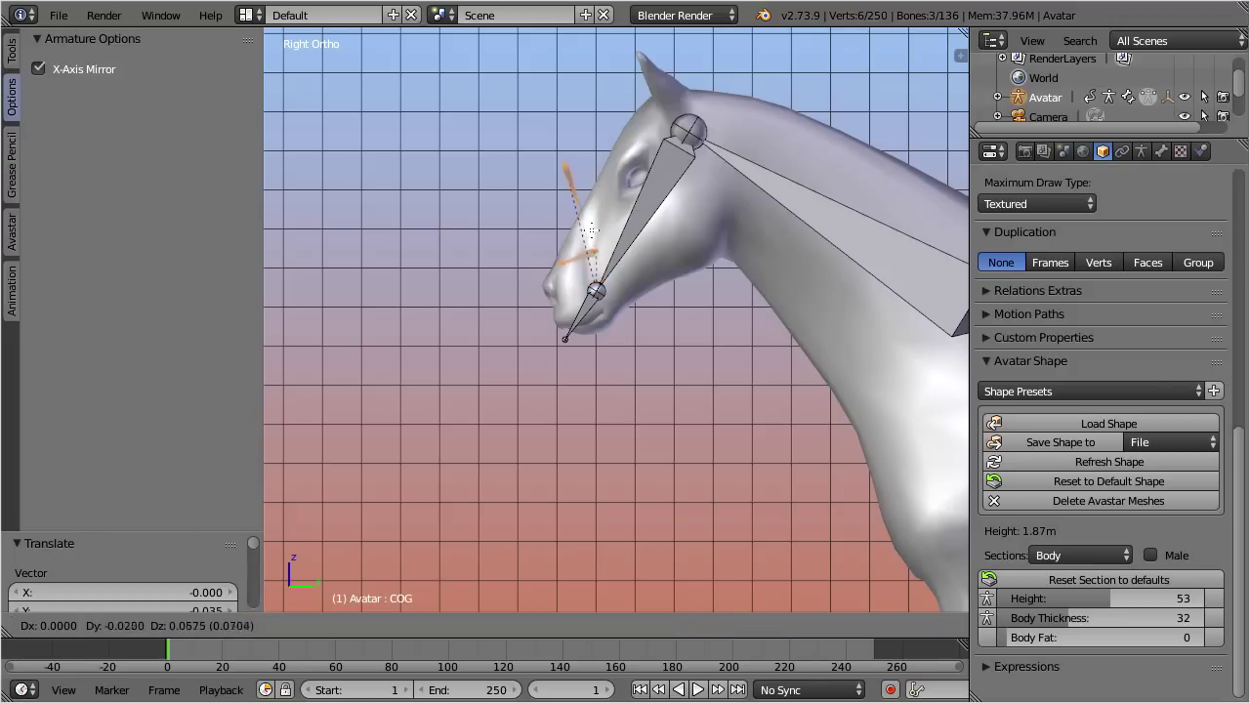
{"action": "left_click", "coordinate": [590, 198]}
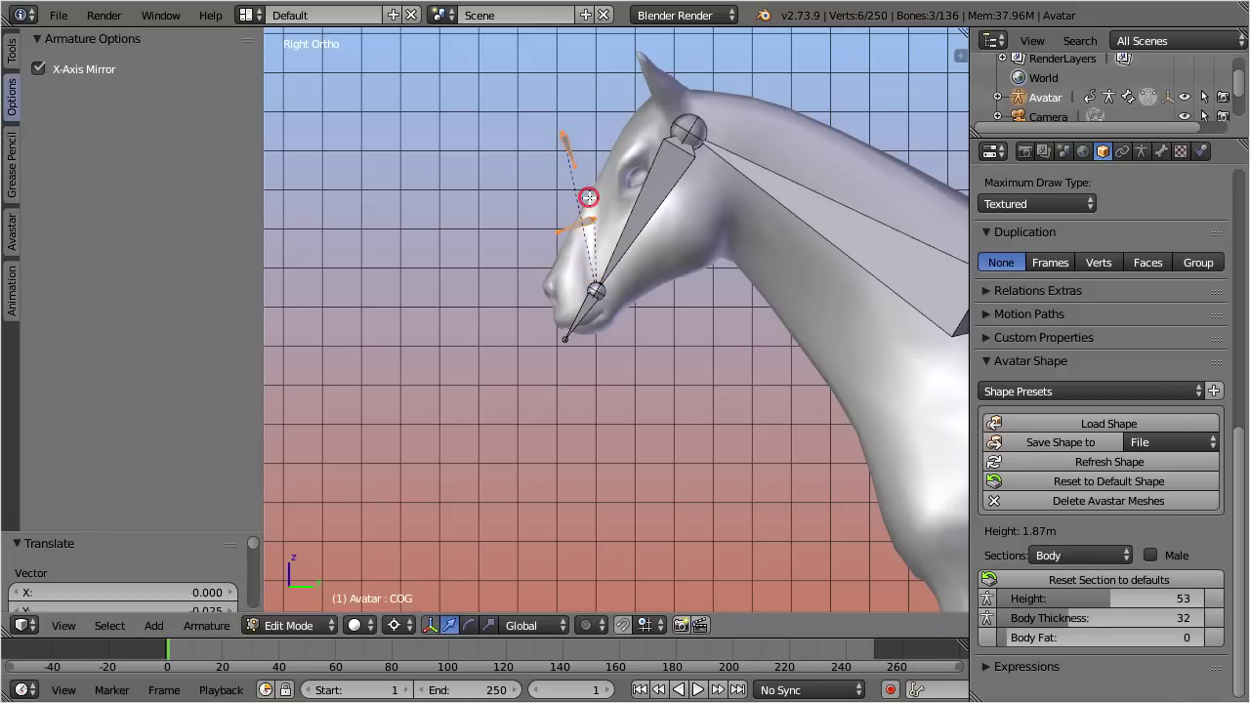
Rotate the bone at the forehead joint to about 108.6°
{"action": "right_click", "coordinate": [563, 134]}
{"action": "key", "text": "r"}
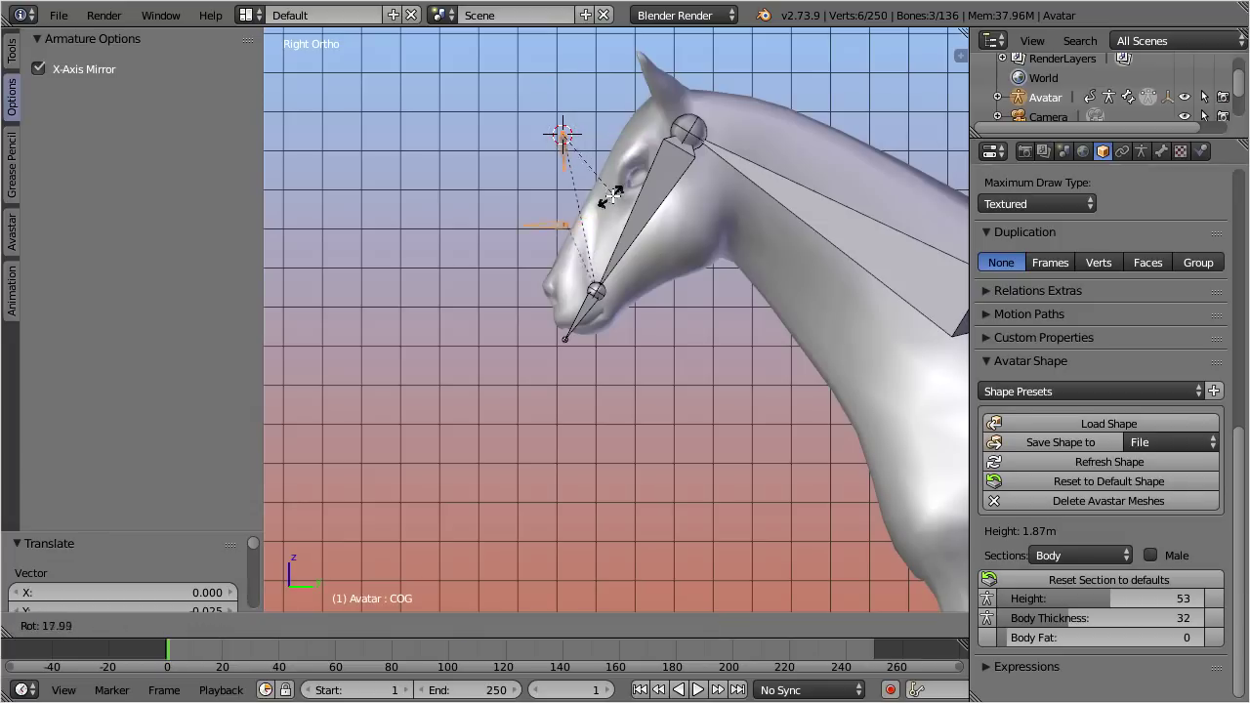
{"action": "left_click", "coordinate": [482, 199]}
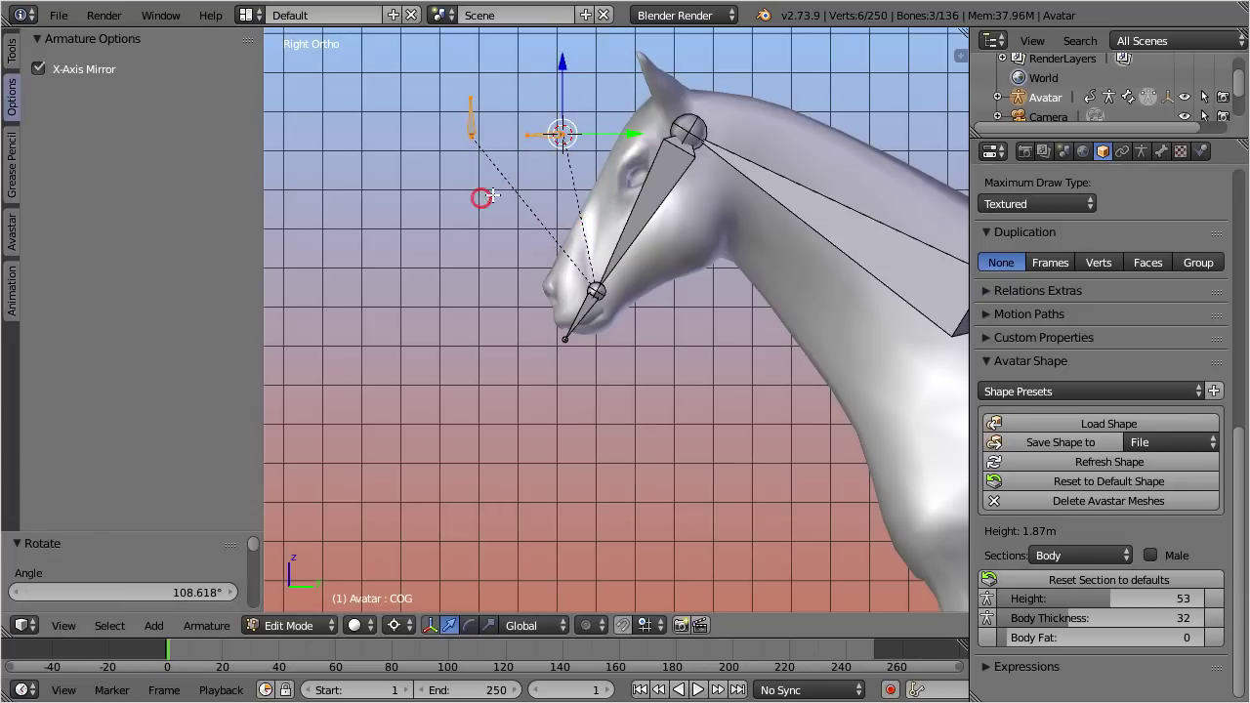
Set the eye joint beside the eye and push EyeTarget about 0.45 units forward along Y
{"action": "key", "text": "g"}
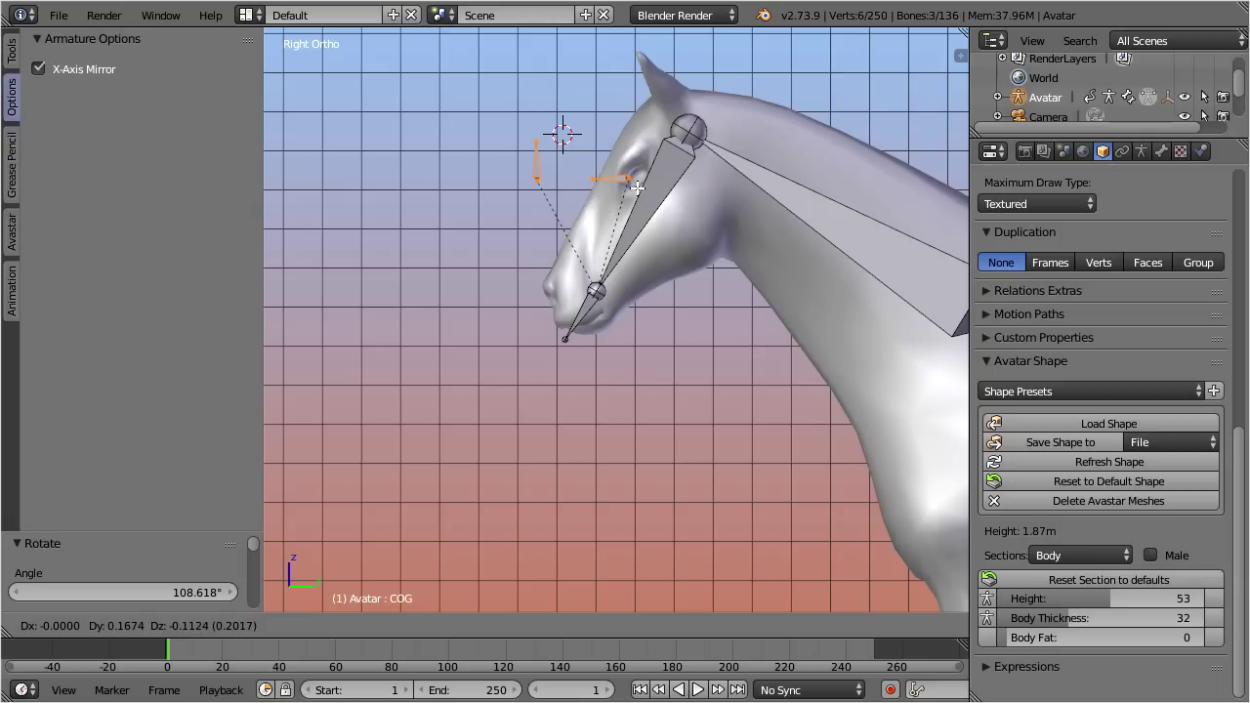
{"action": "left_click", "coordinate": [638, 188]}
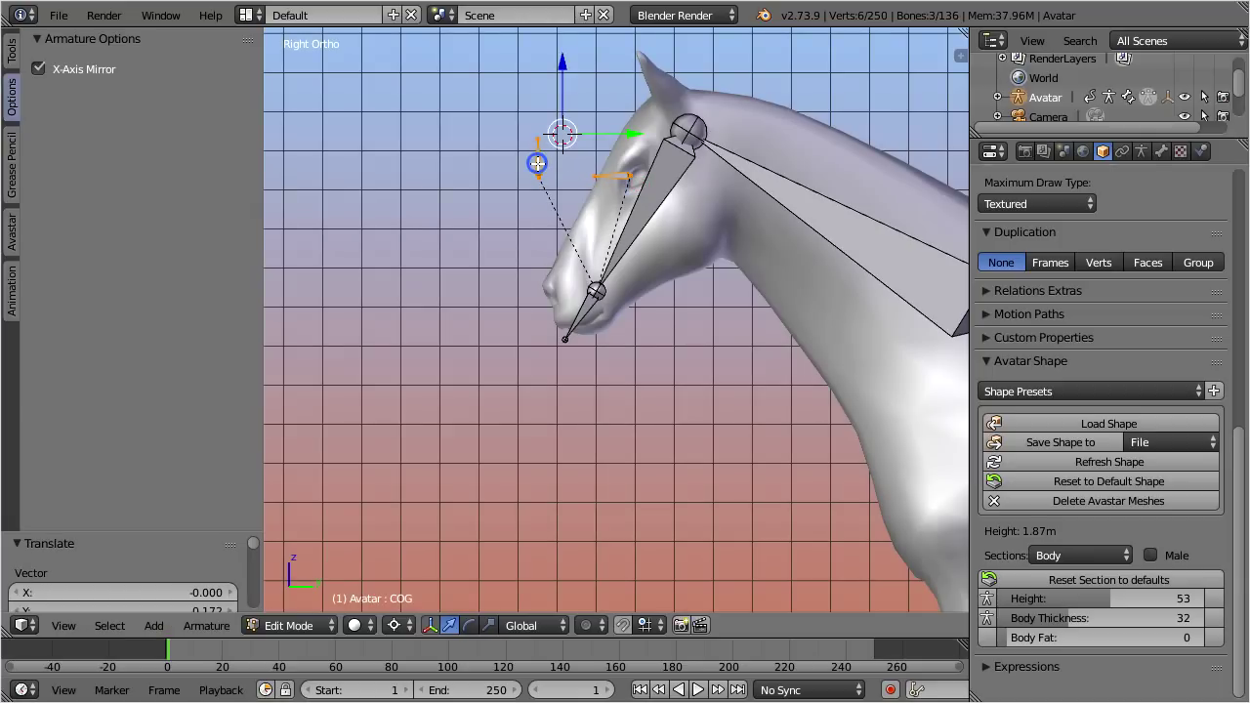
{"action": "key", "text": "a"}
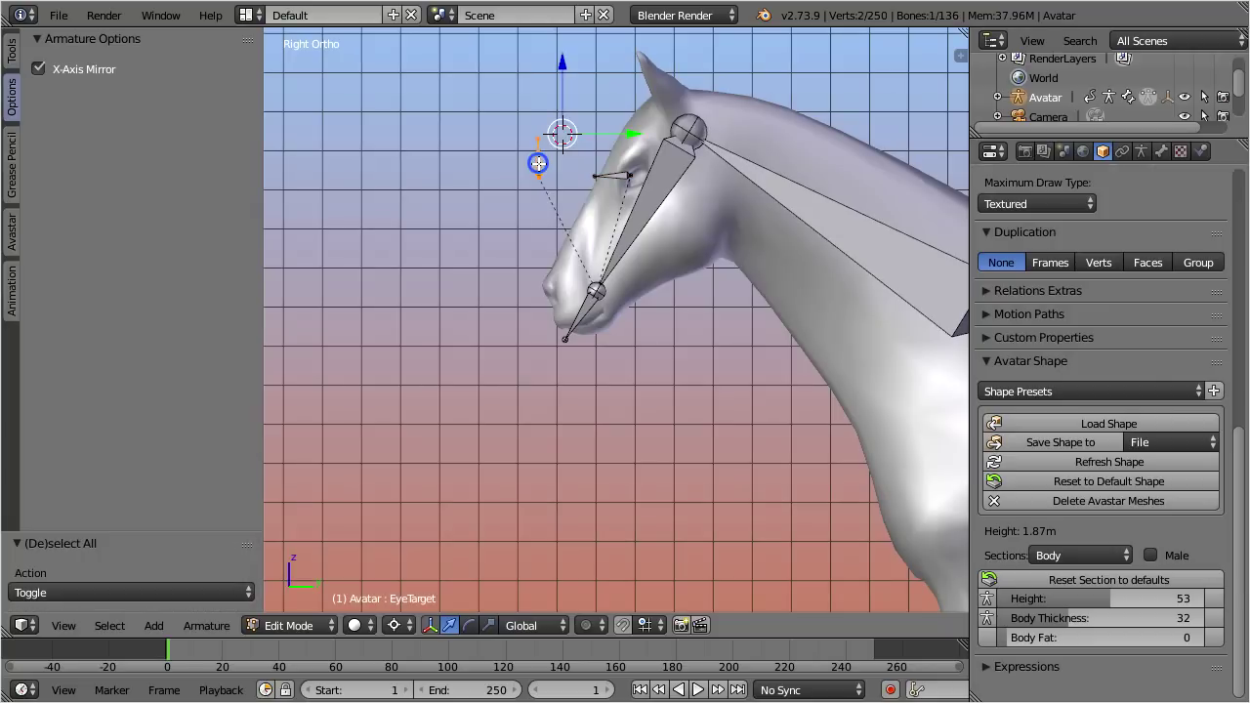
{"action": "right_click", "coordinate": [542, 161]}
{"action": "key", "text": "g"}
{"action": "key", "text": "y"}
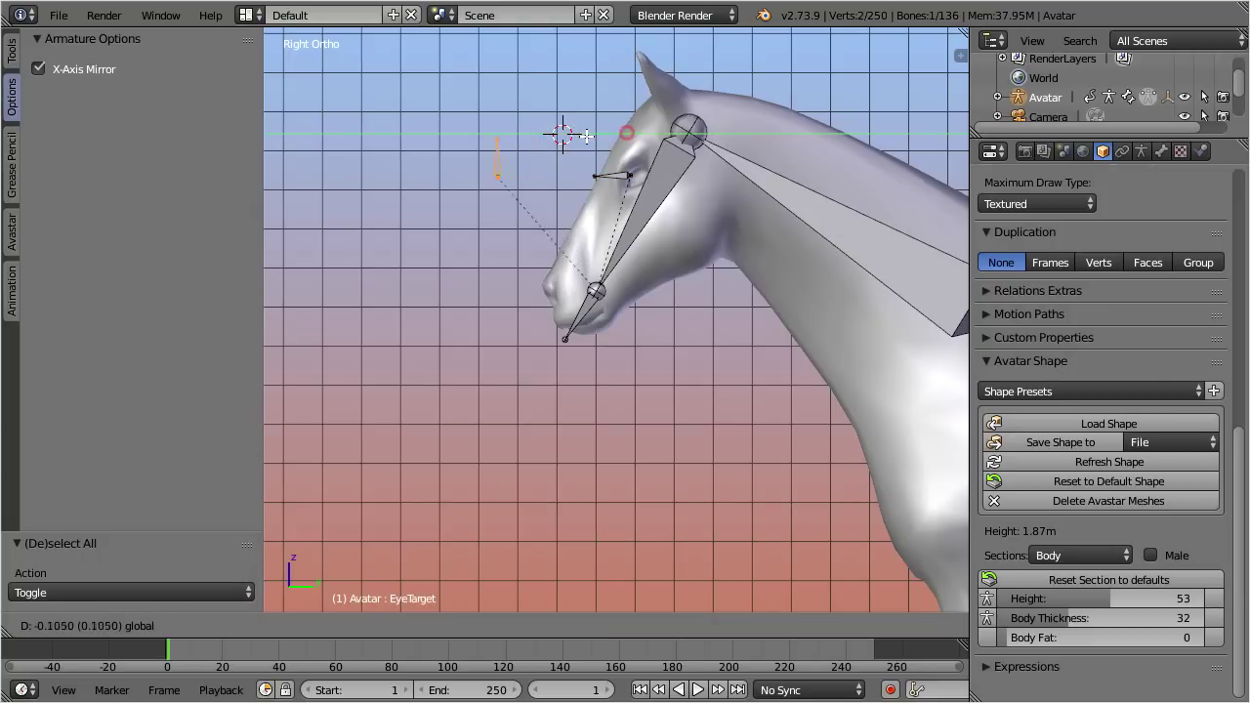
{"action": "left_click", "coordinate": [451, 151]}
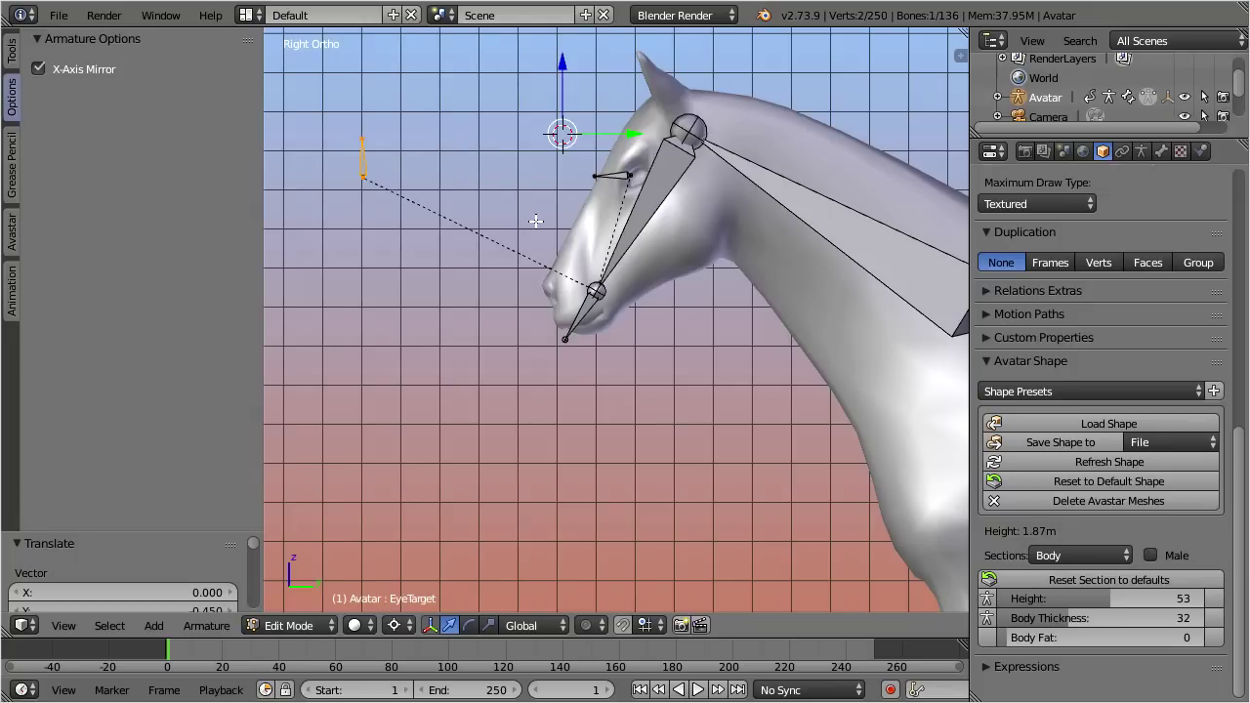
{"action": "scroll", "coordinate": [535, 221], "scroll_direction": "down", "scroll_amount": 6}
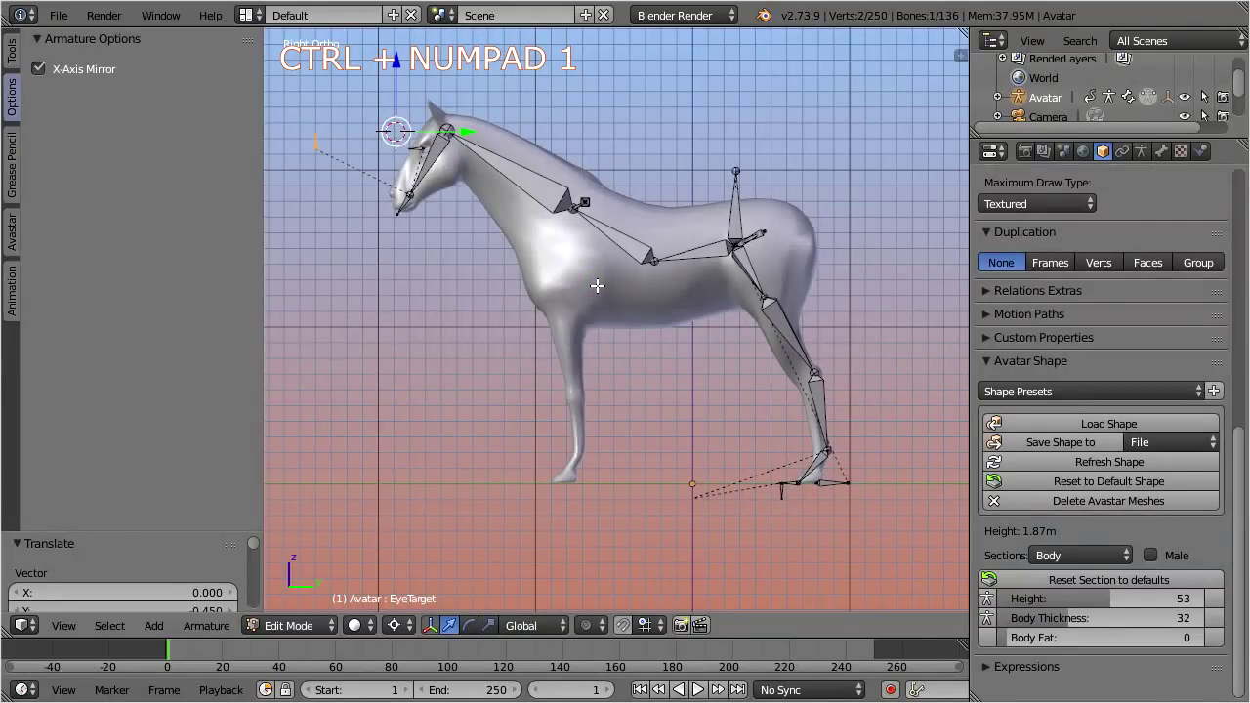
From the back view, box-select the hind leg bones and spread them apart along X
{"action": "key", "text": "ctrl+KP_1"}
{"action": "scroll", "coordinate": [616, 422], "scroll_direction": "up", "scroll_amount": 2}
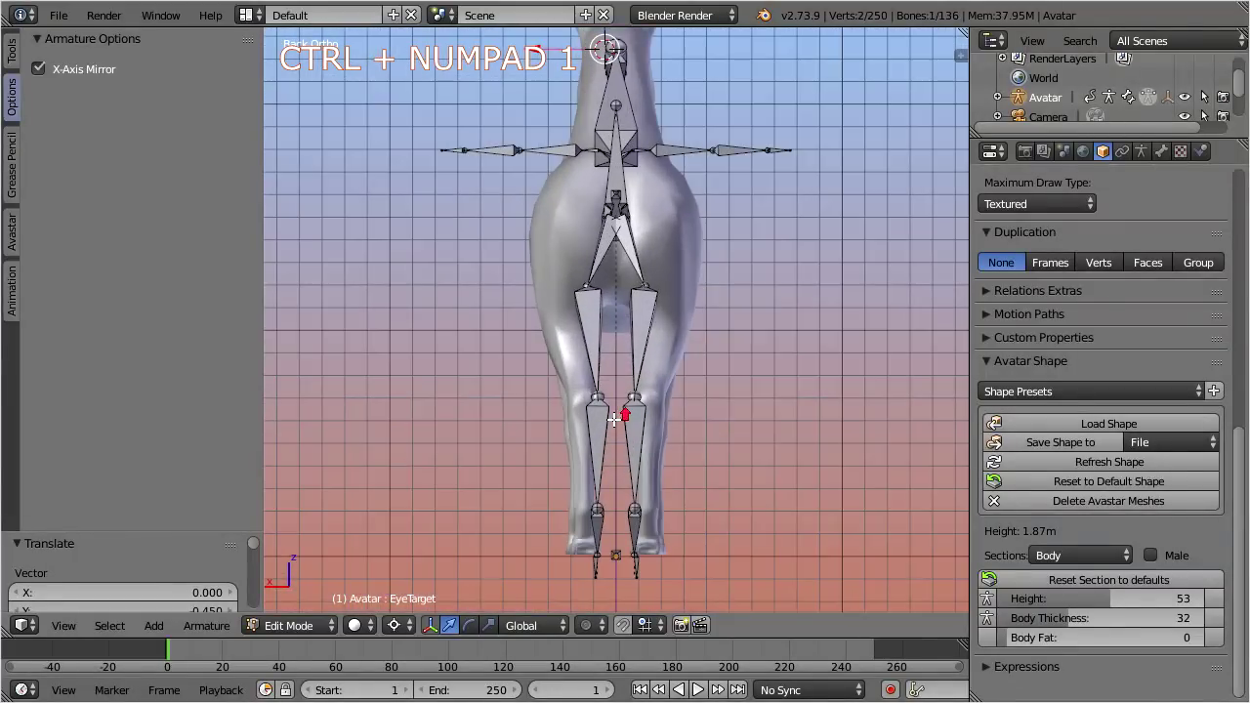
{"action": "key", "text": "a"}
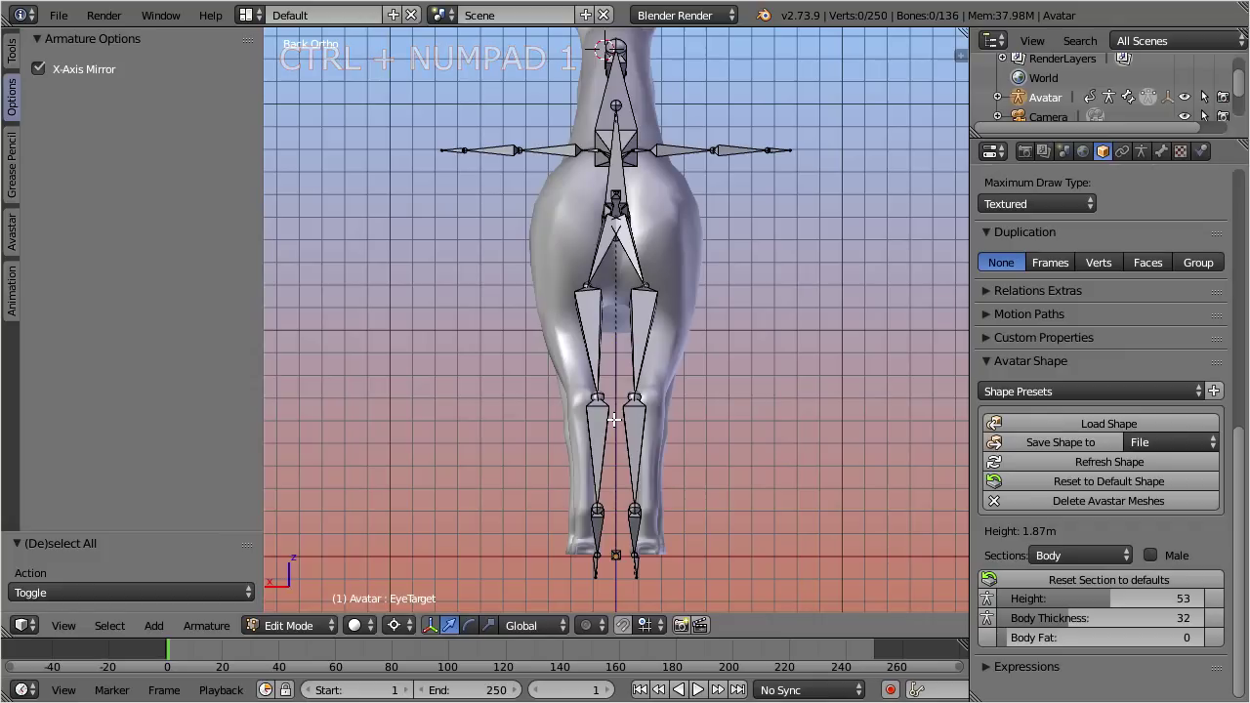
{"action": "key", "text": "b"}
{"action": "left_click_drag", "start_coordinate": [542, 262], "coordinate": [606, 586]}
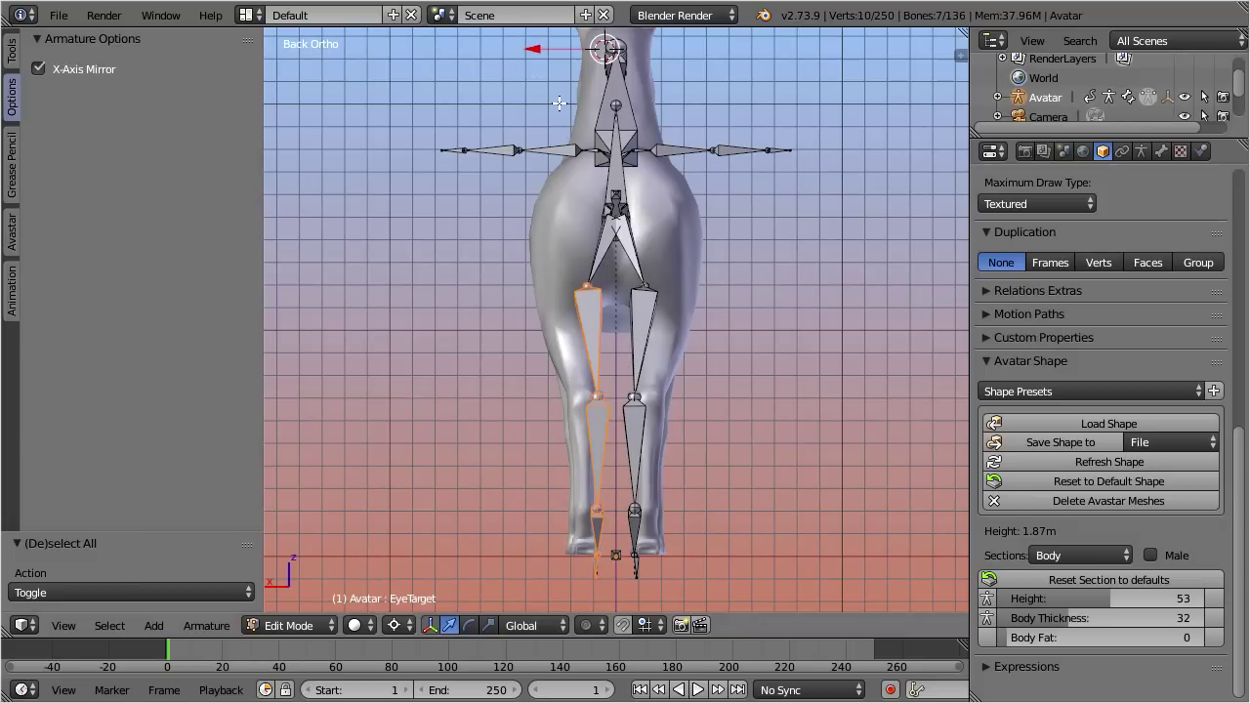
{"action": "key", "text": "g"}
{"action": "key", "text": "x"}
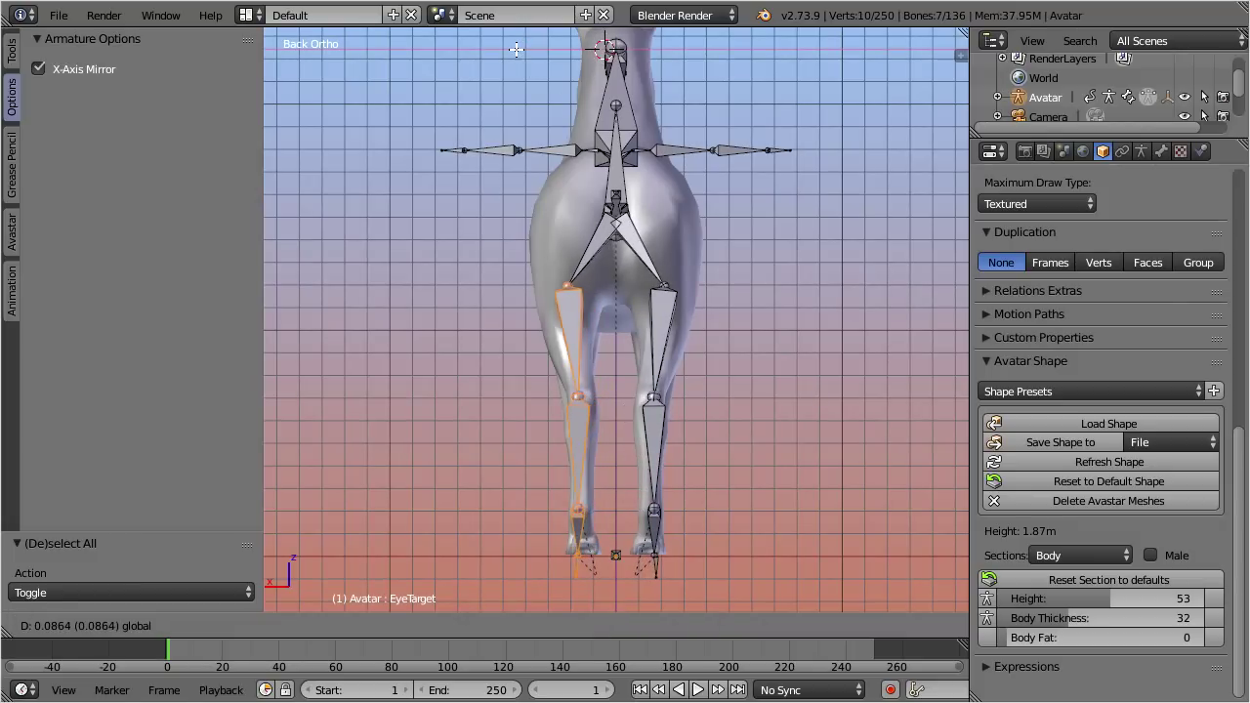
{"action": "left_click", "coordinate": [513, 49]}
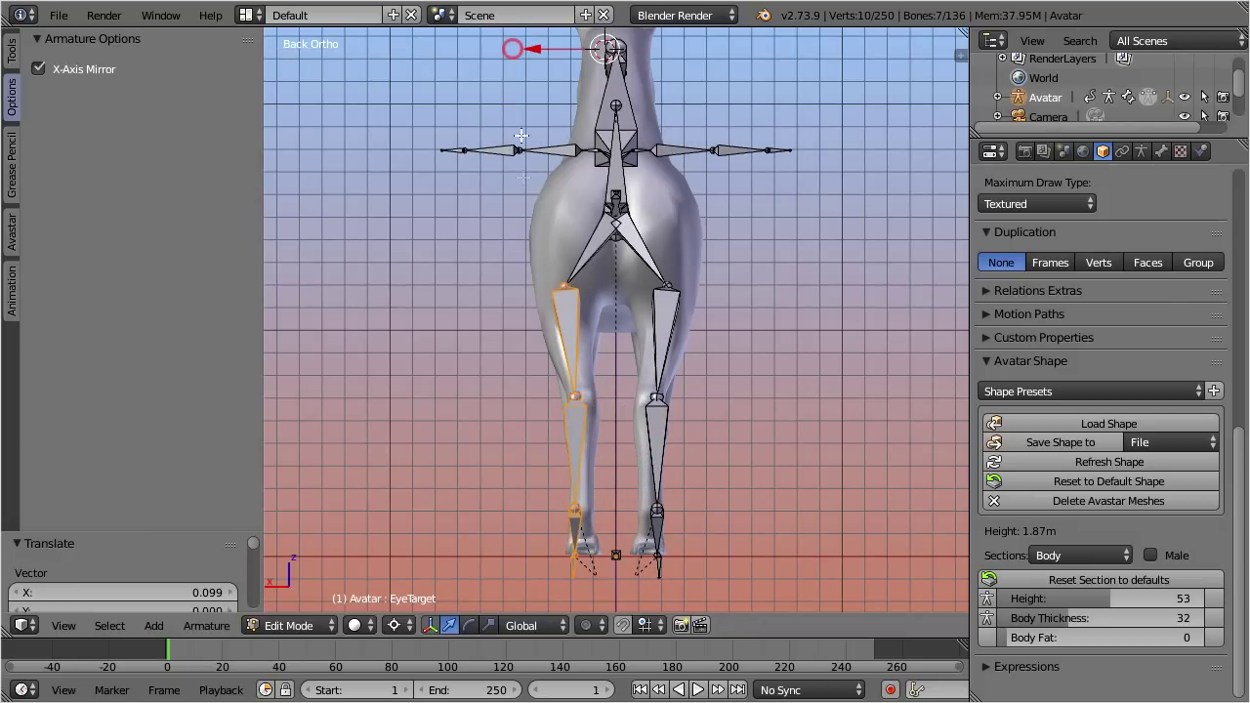
Nudge the shin and hoof bones sideways into place inside the hind leg
{"action": "right_click", "coordinate": [565, 286], "text": "shift"}
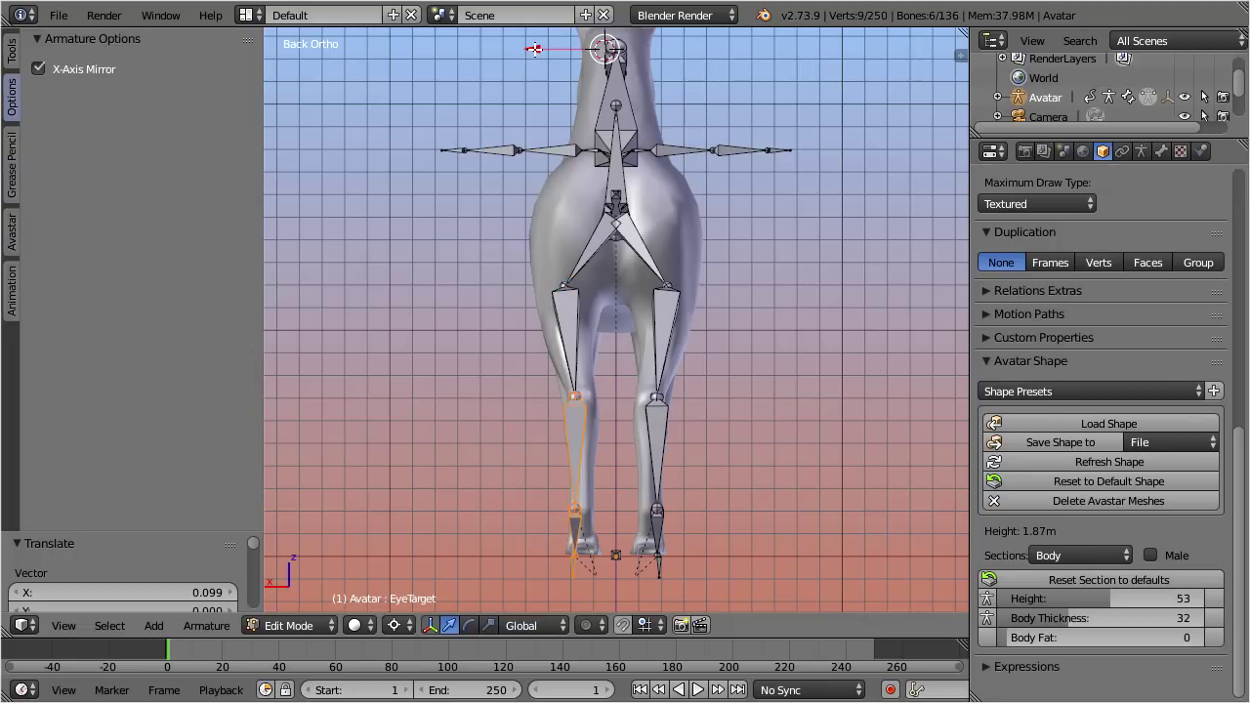
{"action": "key", "text": "g"}
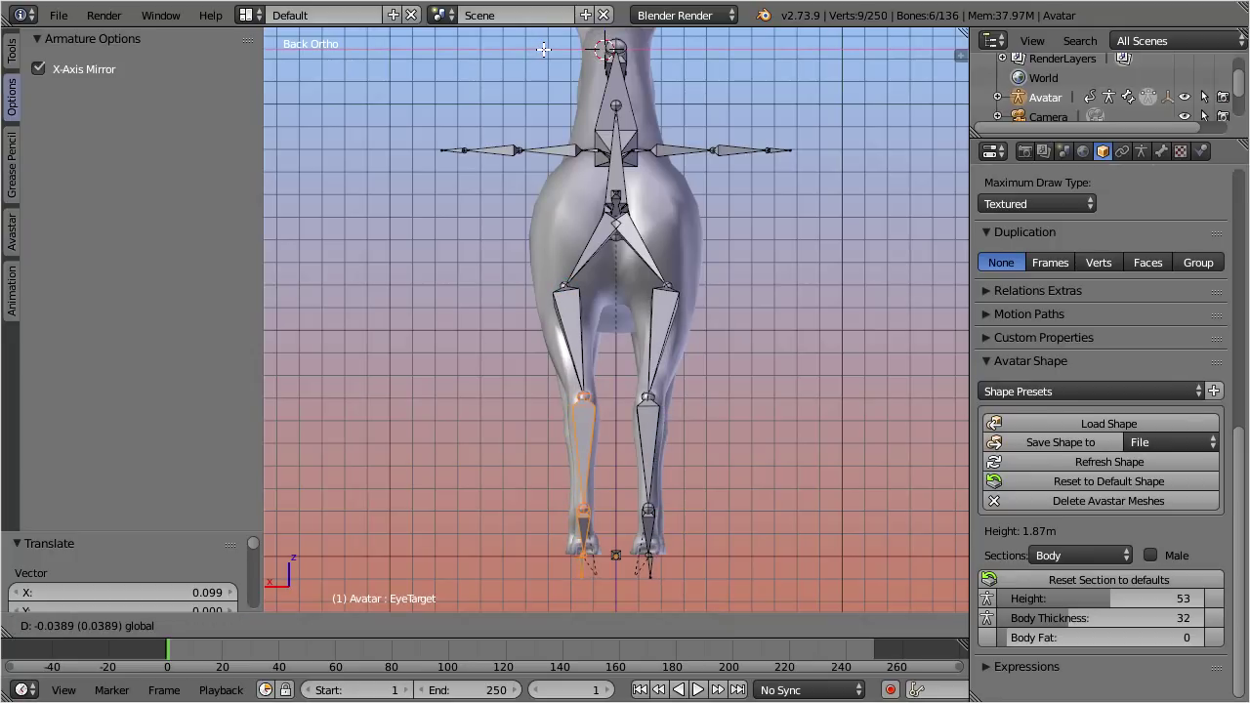
{"action": "left_click", "coordinate": [539, 49]}
{"action": "right_click", "coordinate": [586, 394], "text": "shift"}
{"action": "key", "text": "g"}
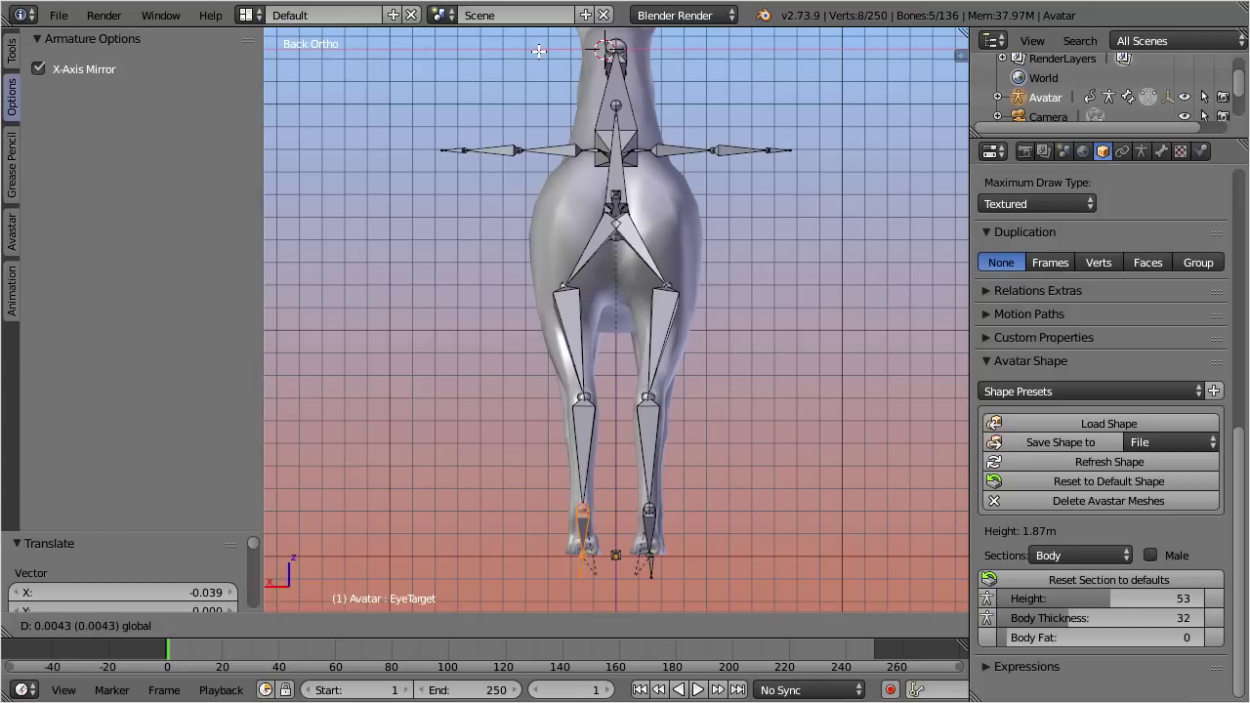
{"action": "left_click", "coordinate": [538, 51]}
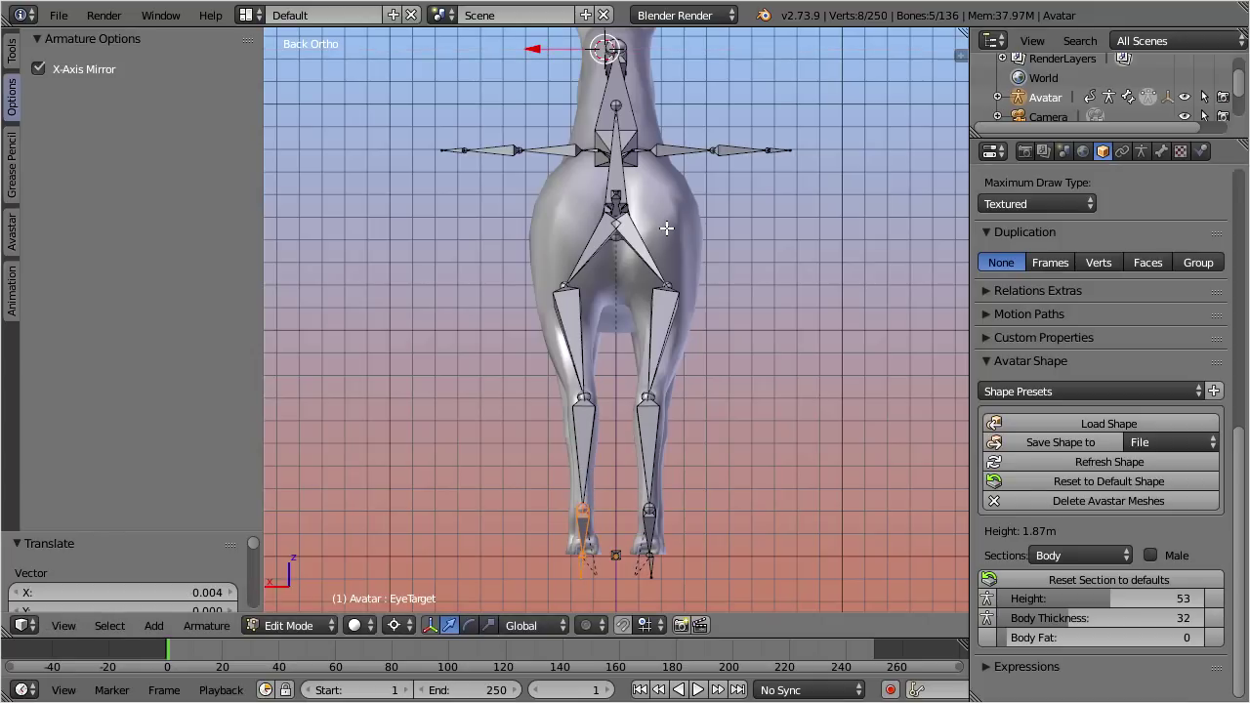
{"action": "scroll", "coordinate": [666, 228], "scroll_direction": "down", "scroll_amount": 2}
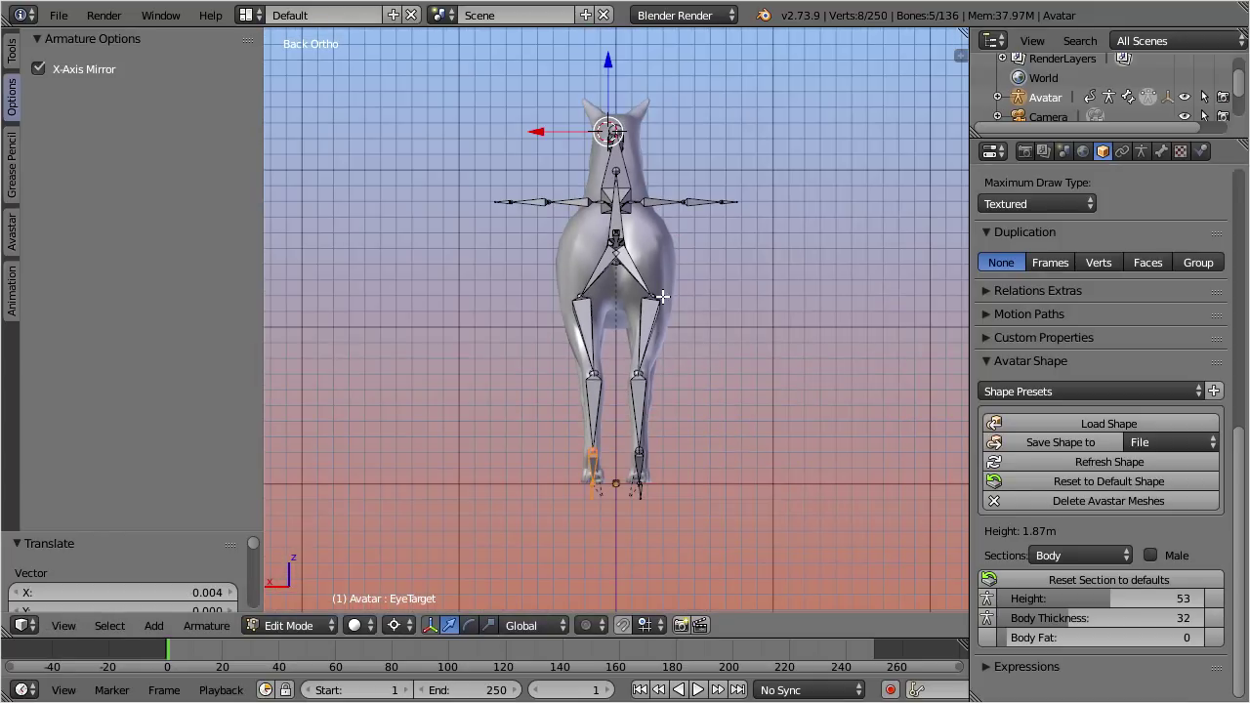
{"action": "middle_click_drag", "start_coordinate": [662, 296], "coordinate": [945, 299]}
Box-select the hind-leg bones and hide them
{"action": "key", "text": "a"}
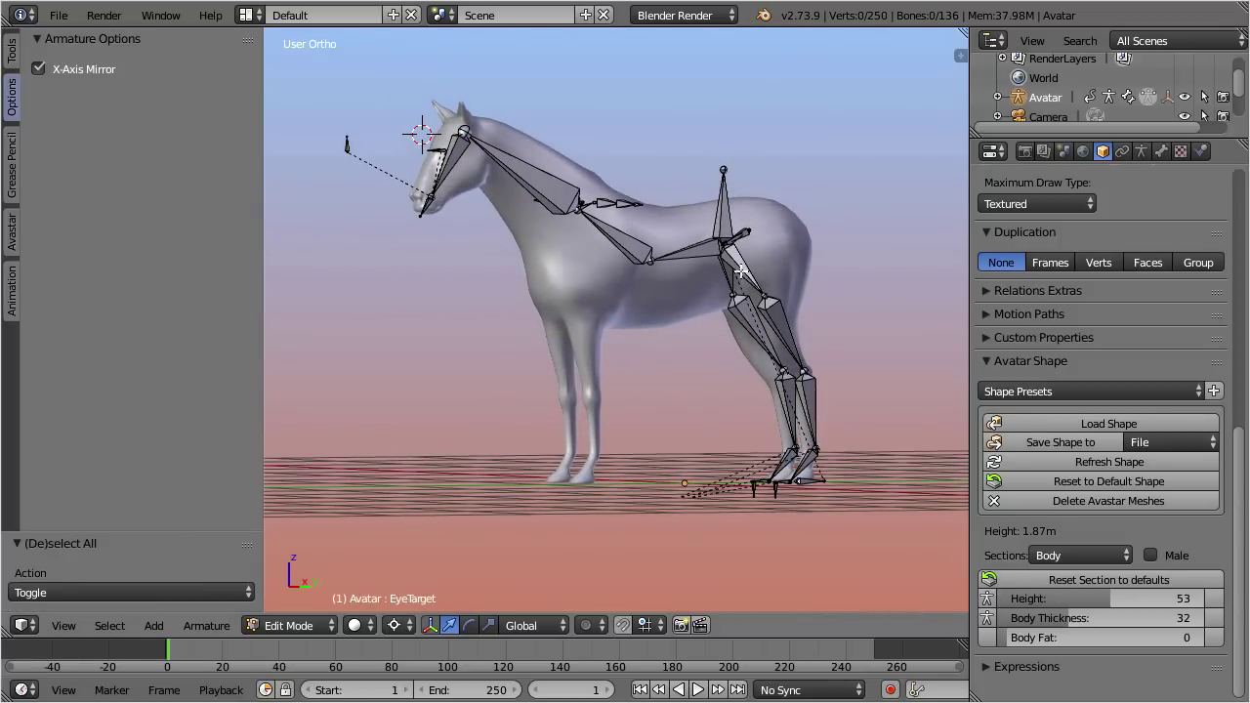
{"action": "key", "text": "b"}
{"action": "left_click_drag", "start_coordinate": [668, 115], "coordinate": [887, 547]}
{"action": "key", "text": "h"}
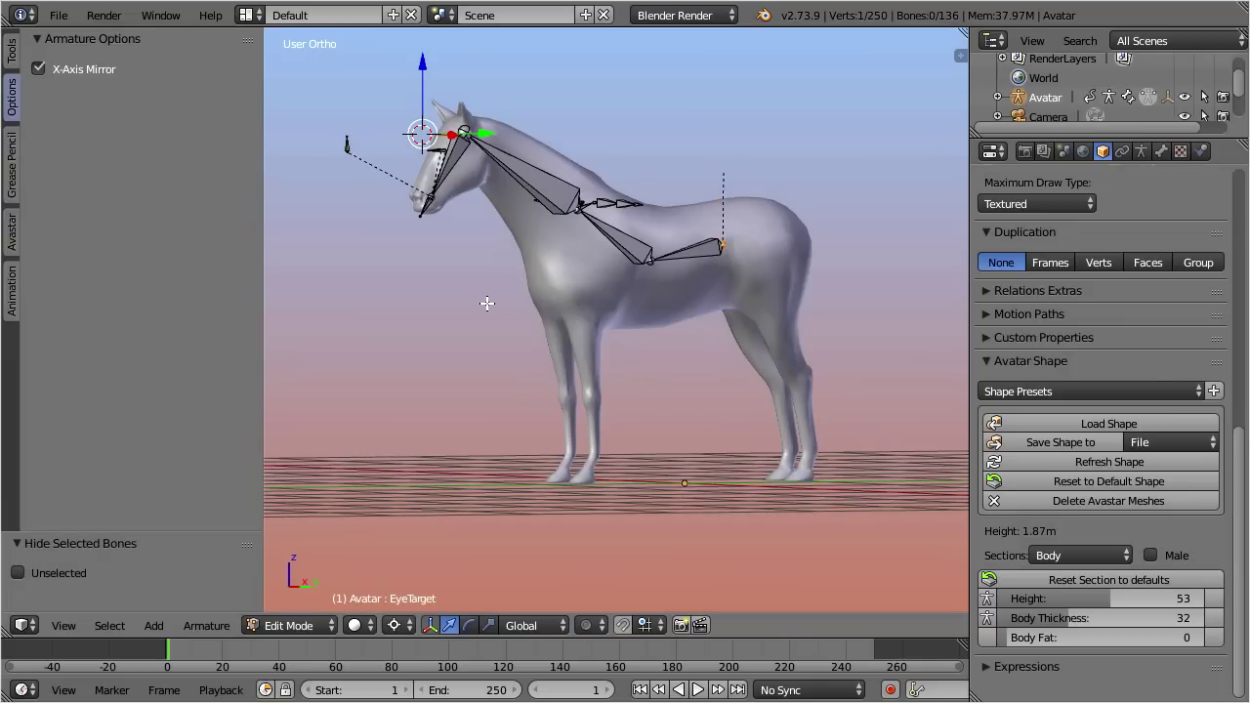
Frame the head bones in front view and select the EyeLeft bone
{"action": "key", "text": "KP_1"}
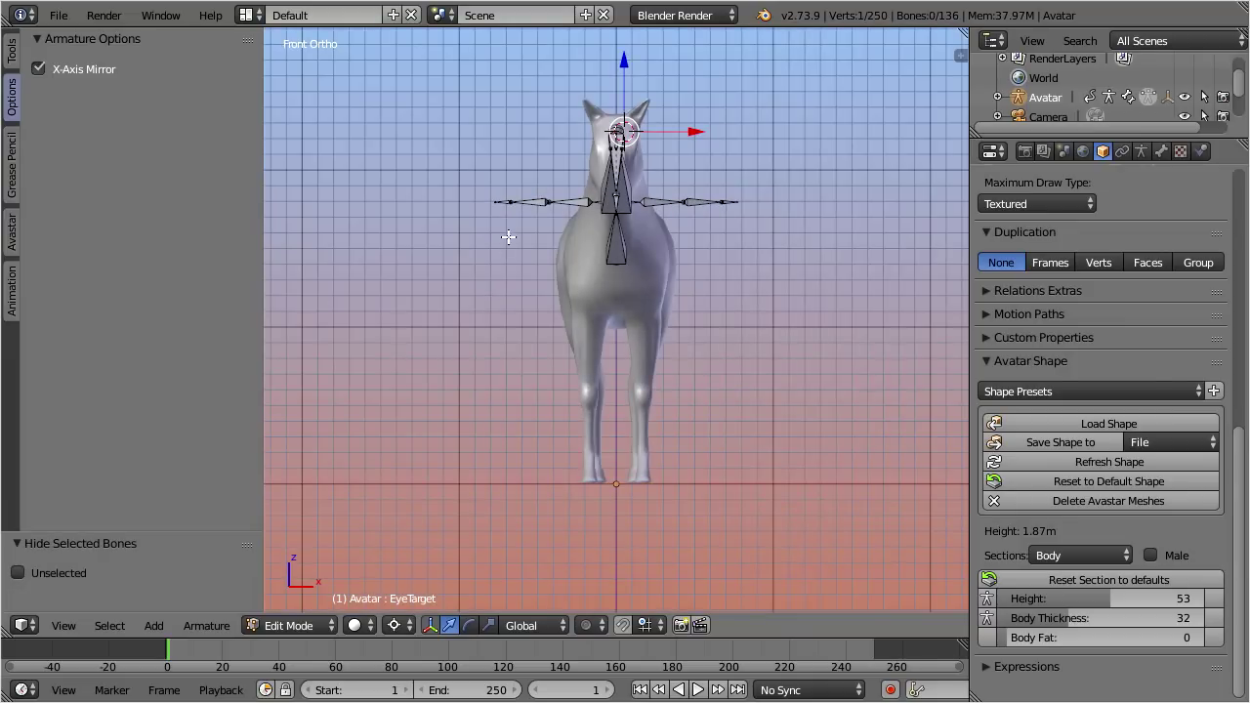
{"action": "scroll", "coordinate": [633, 202], "scroll_direction": "up", "scroll_amount": 5}
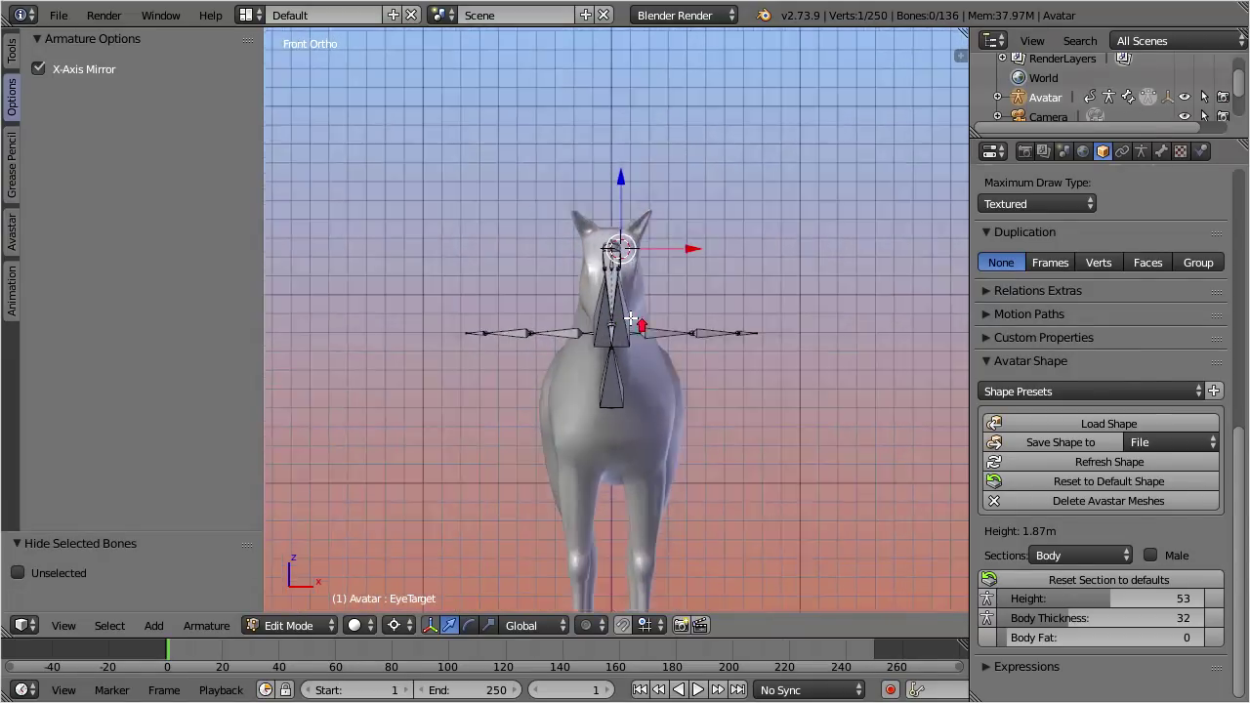
{"action": "scroll", "coordinate": [630, 315], "scroll_direction": "up", "scroll_amount": 1}
{"action": "middle_click_drag", "start_coordinate": [661, 265], "coordinate": [690, 365], "text": "shift"}
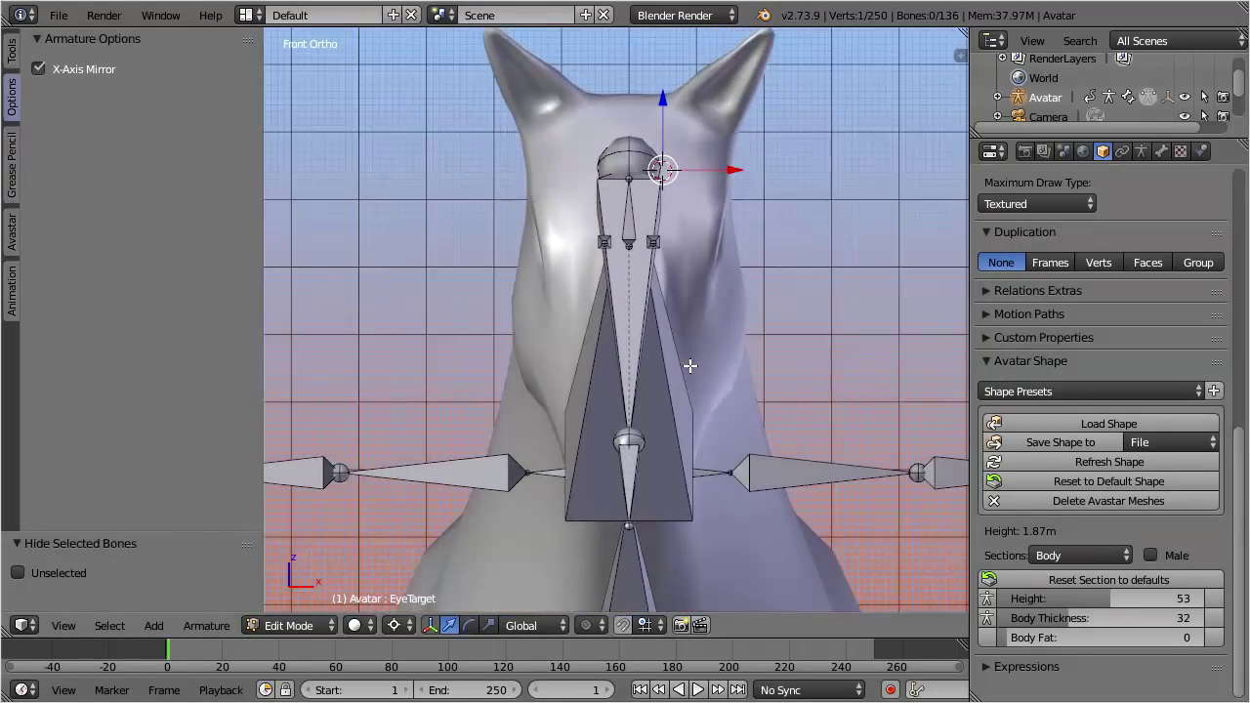
{"action": "left_click", "coordinate": [629, 226]}
{"action": "left_click", "coordinate": [630, 225]}
{"action": "left_click", "coordinate": [630, 225]}
{"action": "left_click", "coordinate": [630, 228]}
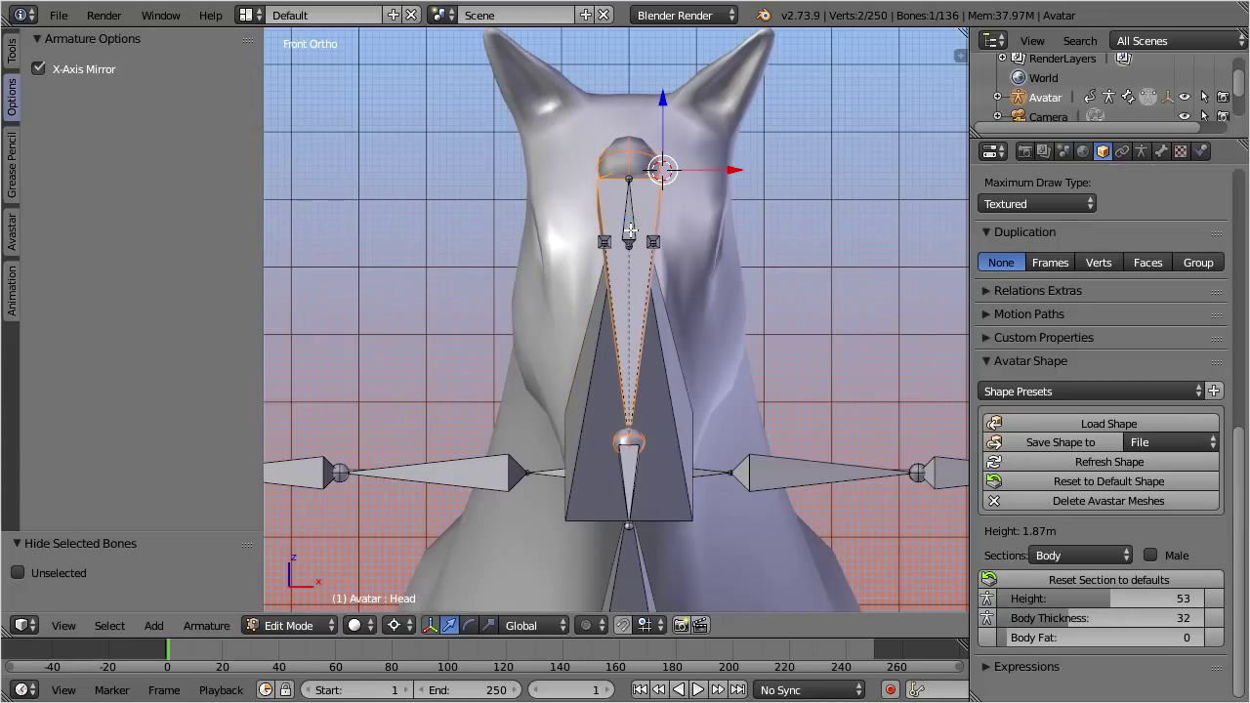
{"action": "scroll", "coordinate": [630, 231], "scroll_direction": "up", "scroll_amount": 2}
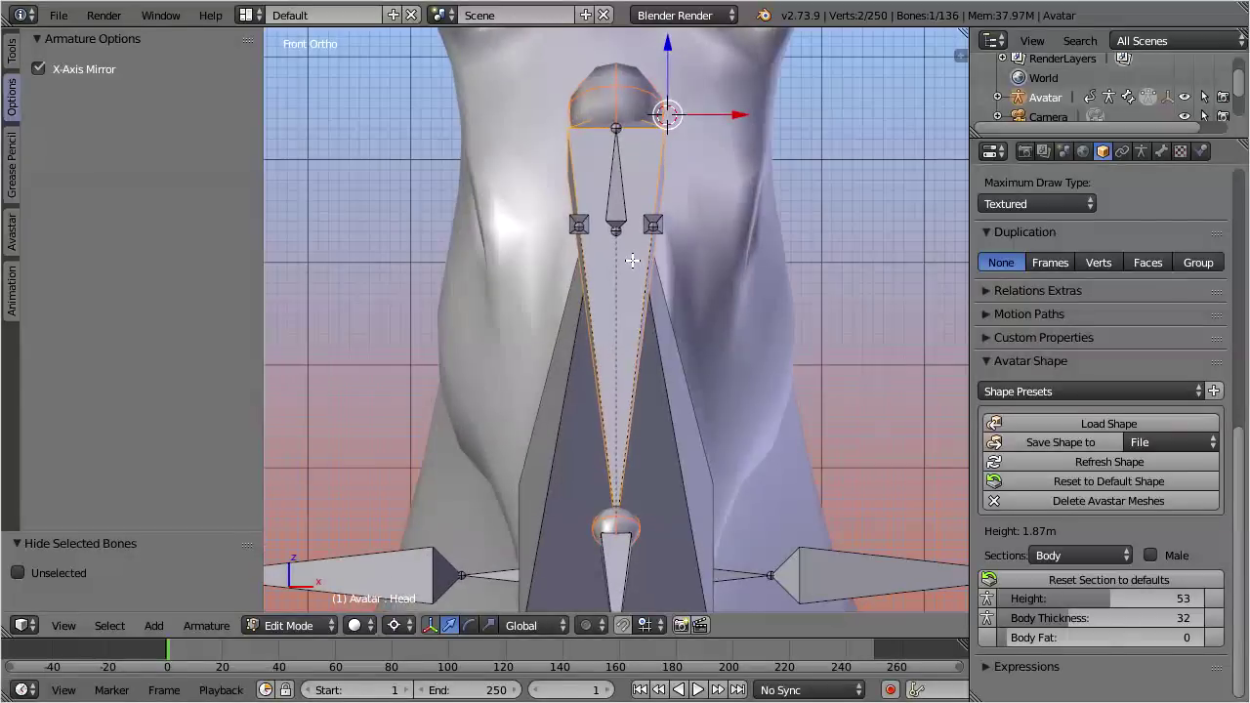
{"action": "middle_click_drag", "start_coordinate": [630, 298], "coordinate": [550, 298]}
{"action": "left_click", "coordinate": [612, 222]}
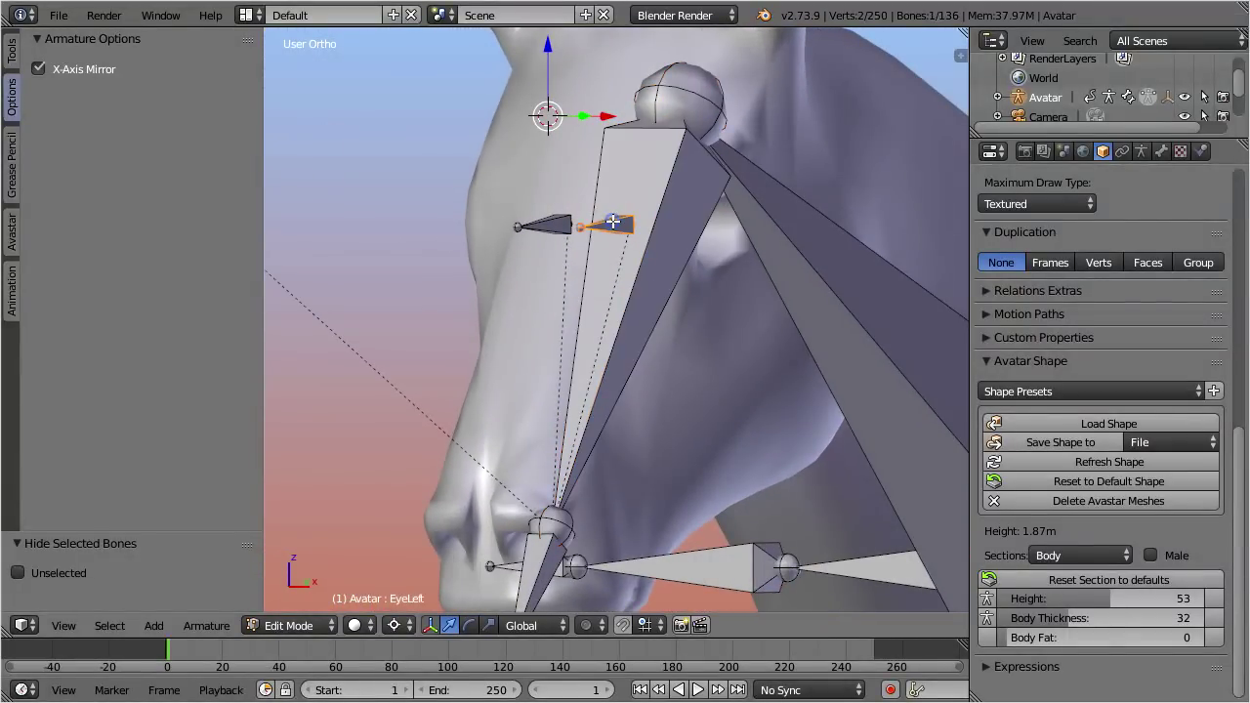
{"action": "key", "text": "KP_1"}
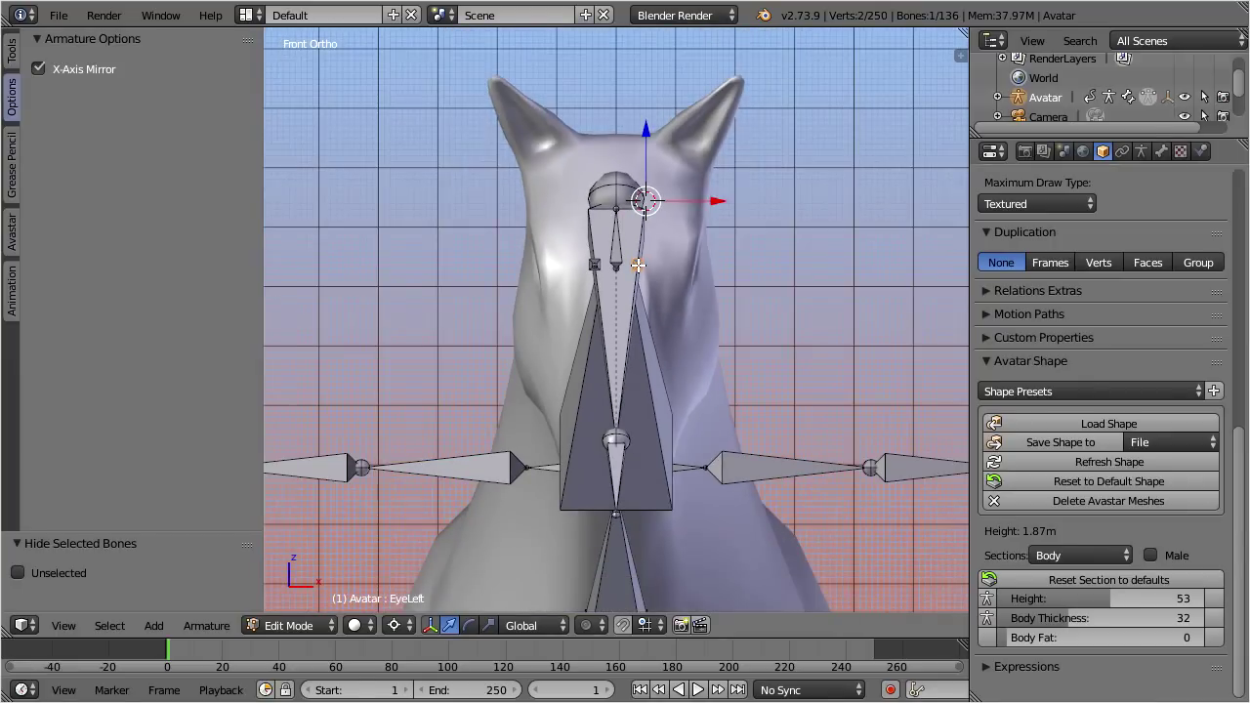
Move the mirrored eye bones 0.095 units further apart over the horse's eyes
{"action": "key", "text": "g"}
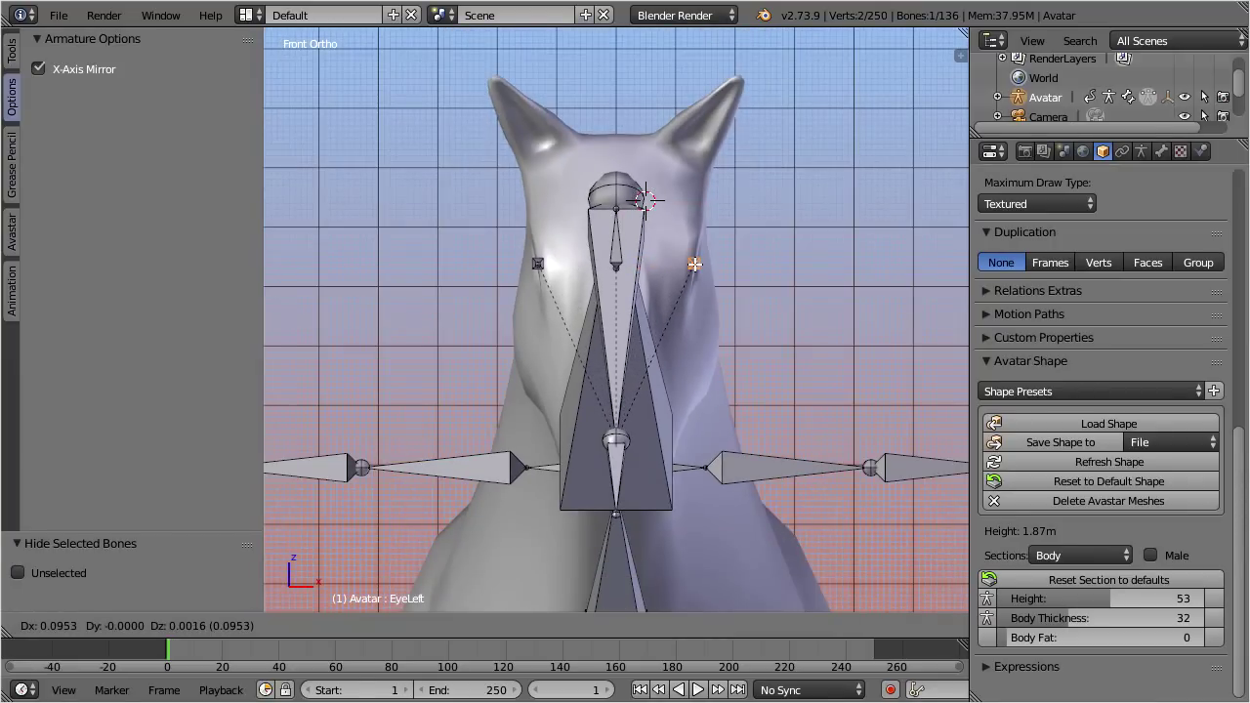
{"action": "left_click", "coordinate": [693, 264]}
{"action": "scroll", "coordinate": [674, 341], "scroll_direction": "down", "scroll_amount": 3}
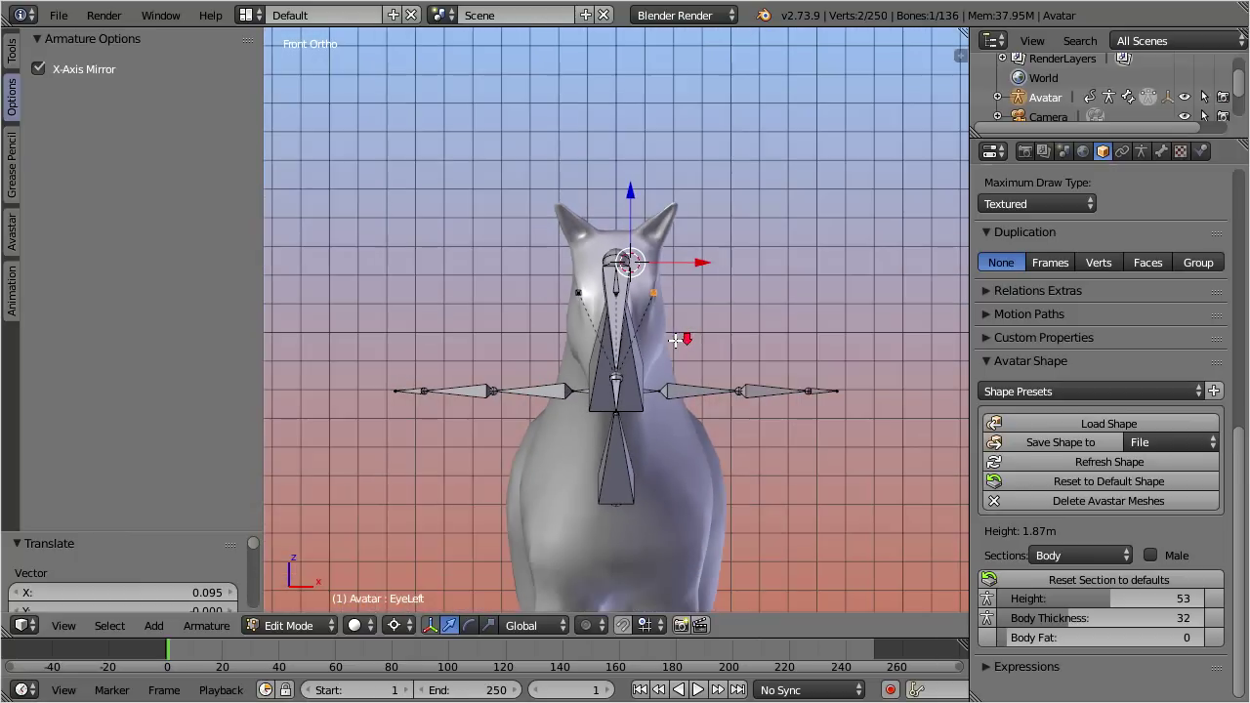
{"action": "middle_click_drag", "start_coordinate": [674, 341], "coordinate": [641, 243], "text": "shift"}
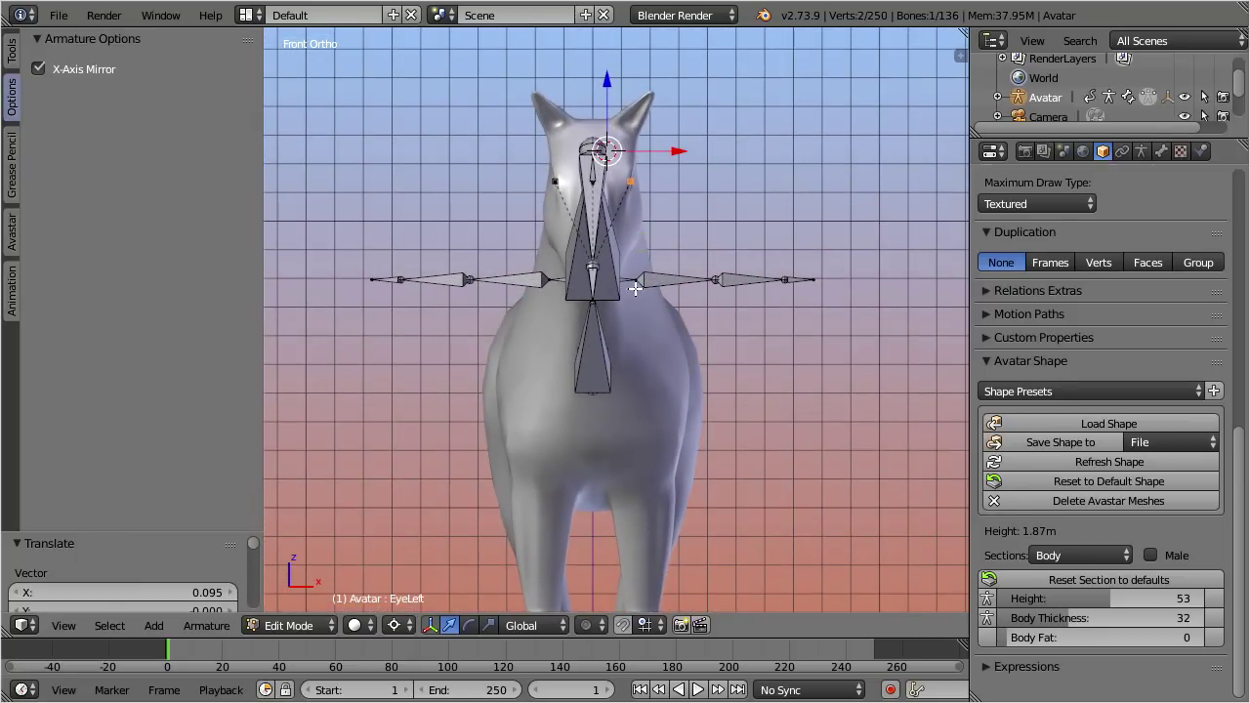
{"action": "middle_click_drag", "start_coordinate": [630, 288], "coordinate": [510, 357]}
Box-select the left arm bone chain and move it down and inward in front view
{"action": "scroll", "coordinate": [611, 297], "scroll_direction": "up", "scroll_amount": 5}
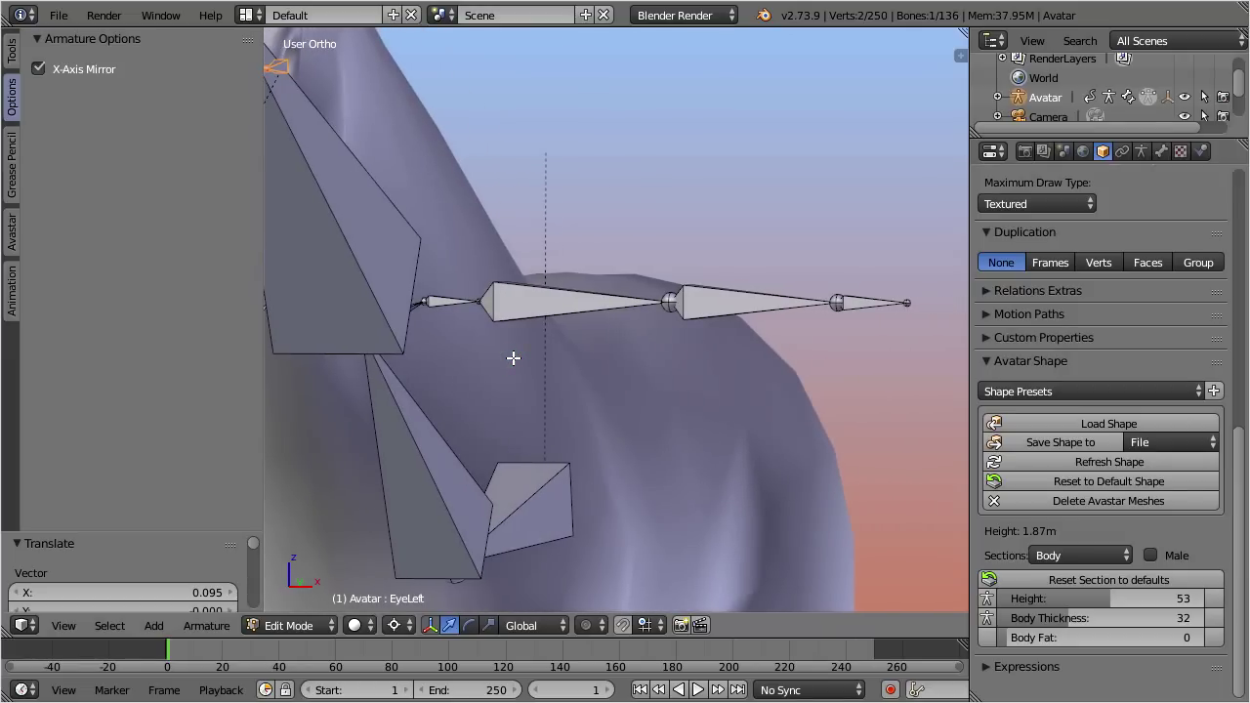
{"action": "key", "text": "a"}
{"action": "key", "text": "b"}
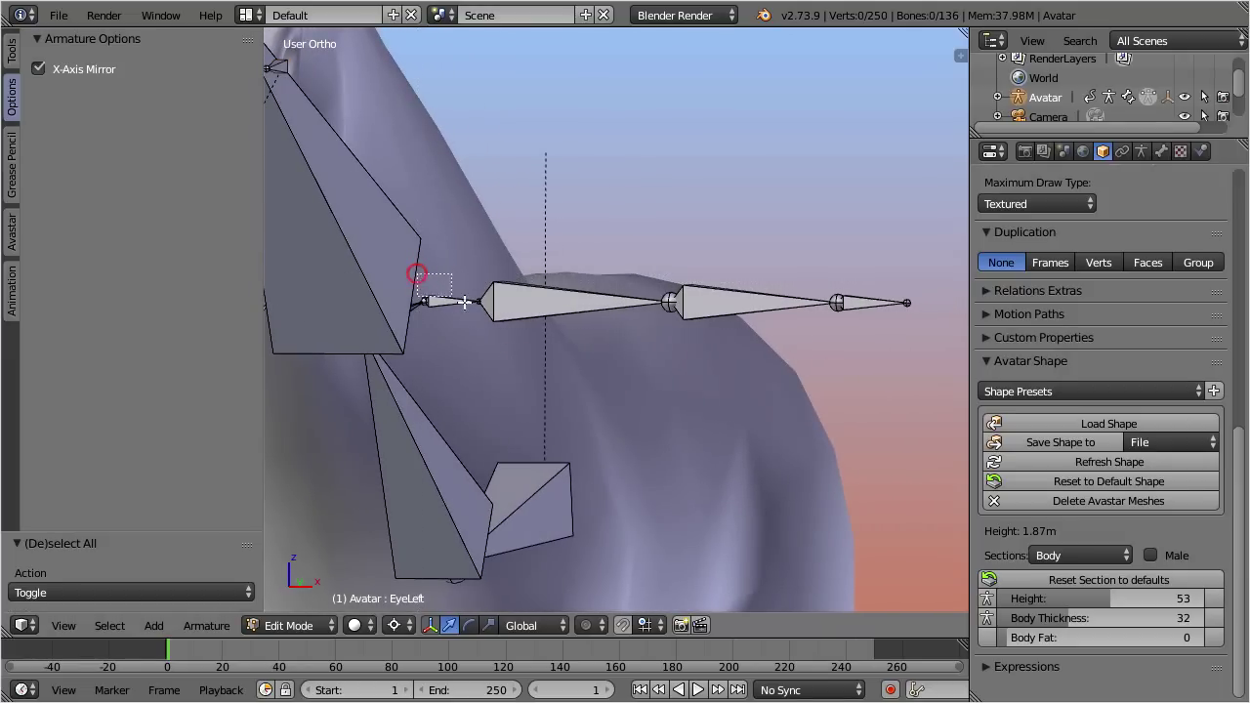
{"action": "left_click_drag", "start_coordinate": [417, 273], "coordinate": [914, 326]}
{"action": "scroll", "coordinate": [560, 332], "scroll_direction": "down", "scroll_amount": 4}
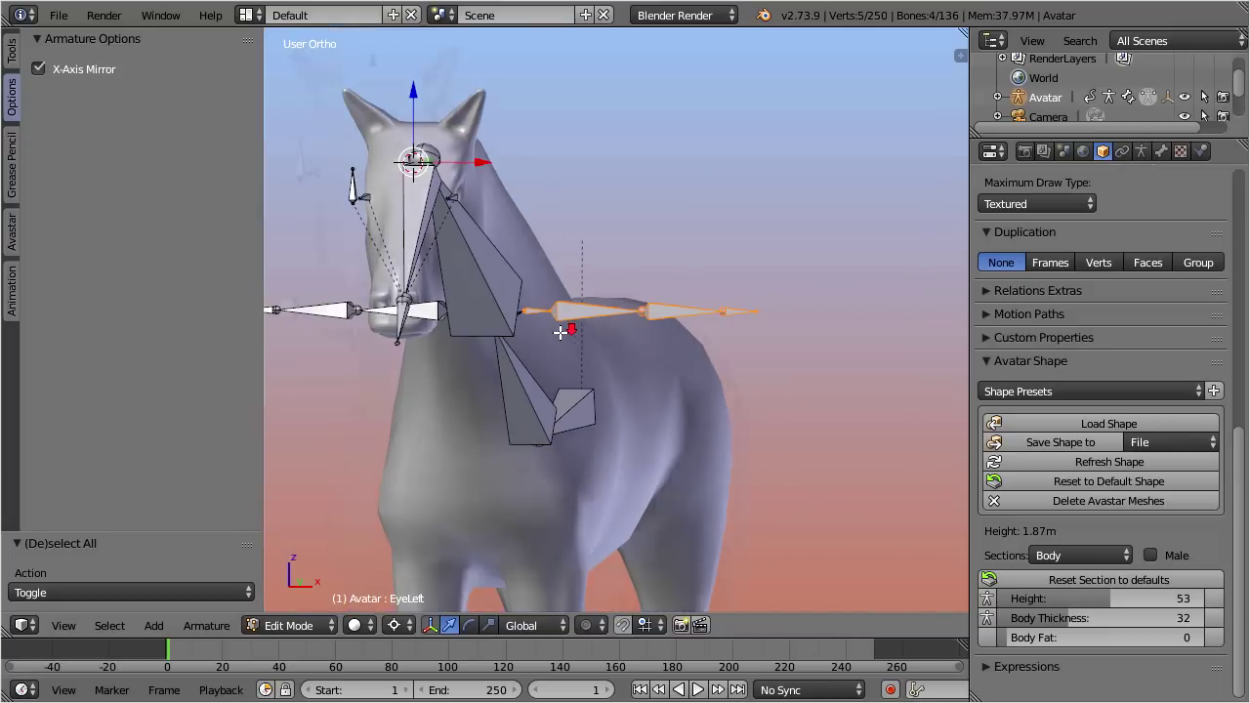
{"action": "key", "text": "KP_1"}
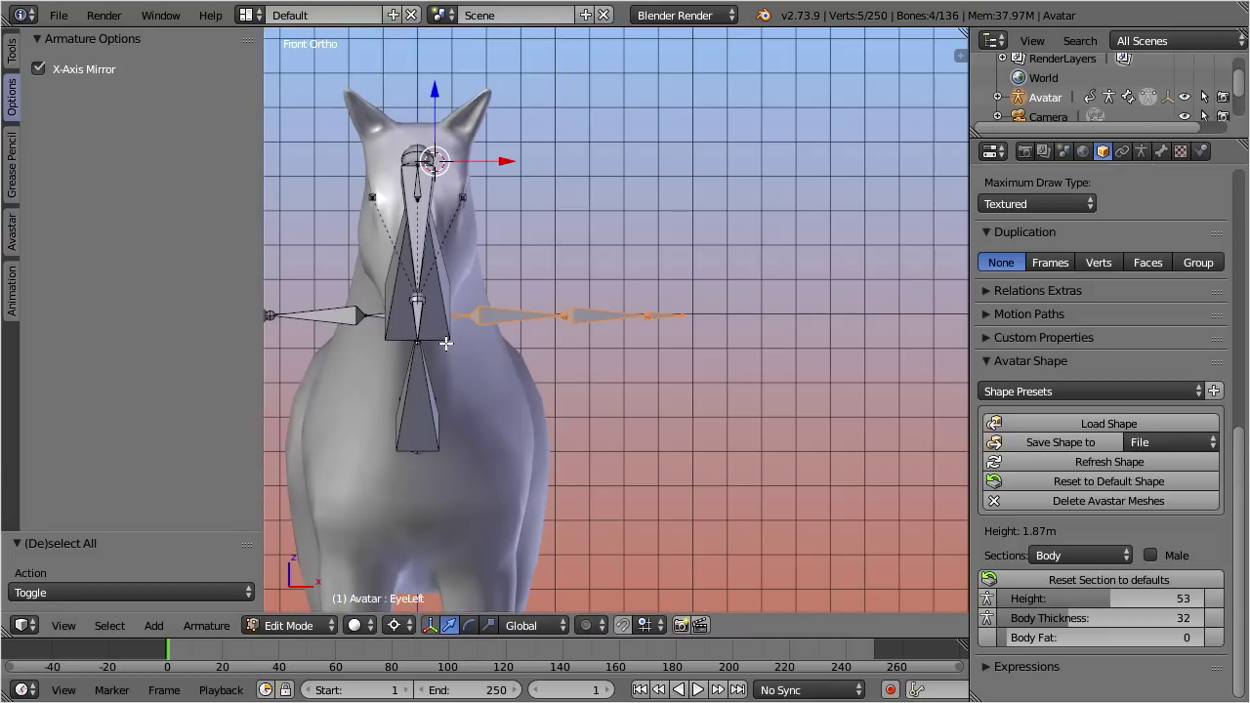
{"action": "key", "text": "g"}
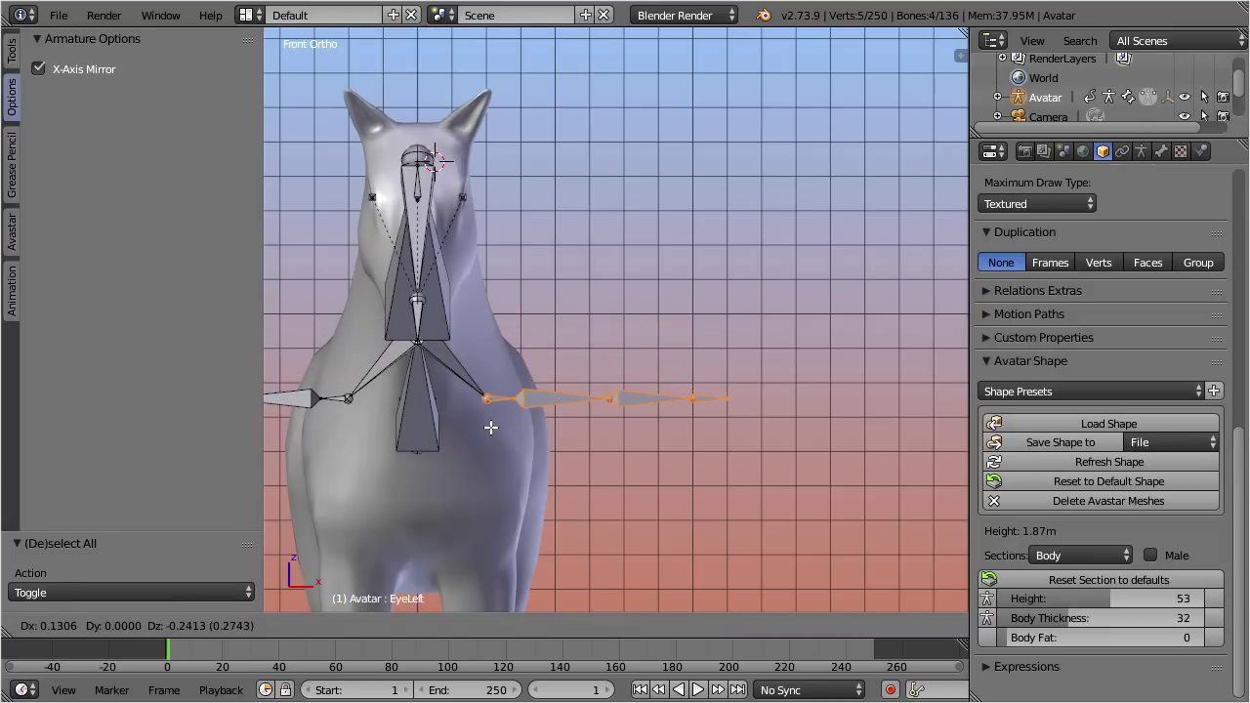
{"action": "left_click", "coordinate": [490, 427]}
Lower the arm bones into the front legs, placing the lower joints at the knees
{"action": "middle_click_drag", "start_coordinate": [457, 440], "coordinate": [653, 218], "text": "shift"}
{"action": "right_click", "coordinate": [718, 192], "text": "shift"}
{"action": "key", "text": "g"}
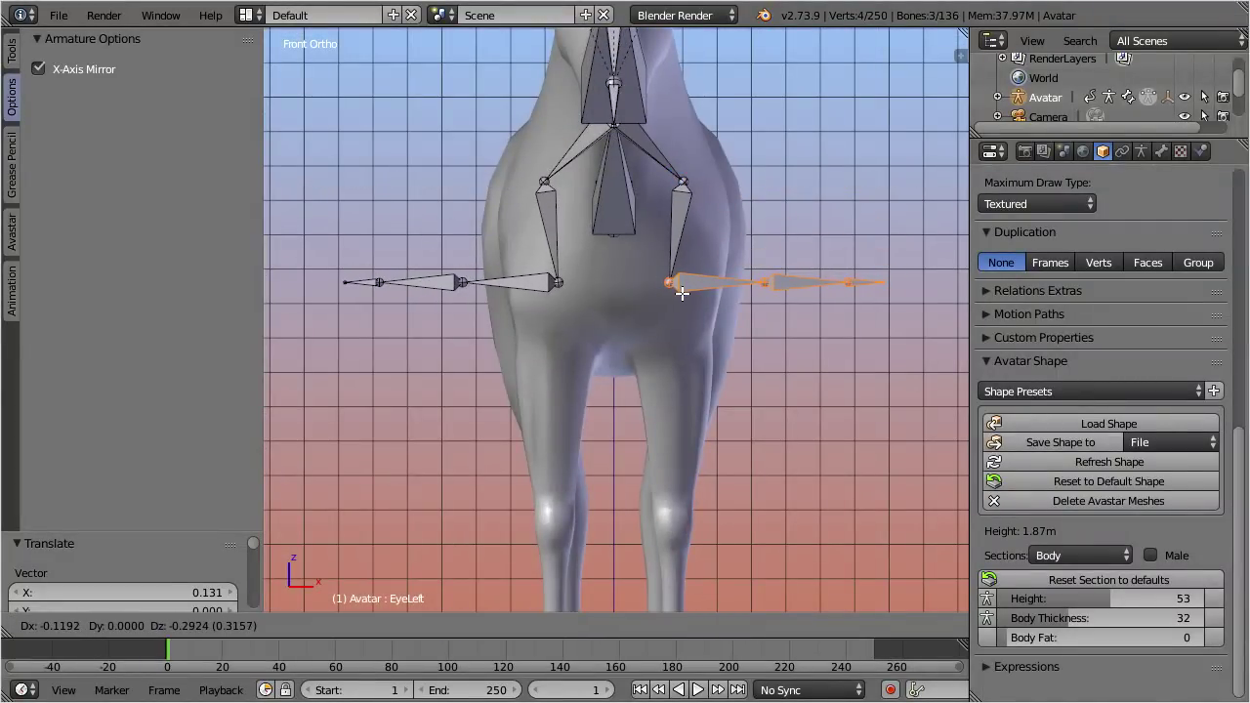
{"action": "left_click", "coordinate": [681, 292]}
{"action": "right_click", "coordinate": [687, 282], "text": "shift"}
{"action": "key", "text": "g"}
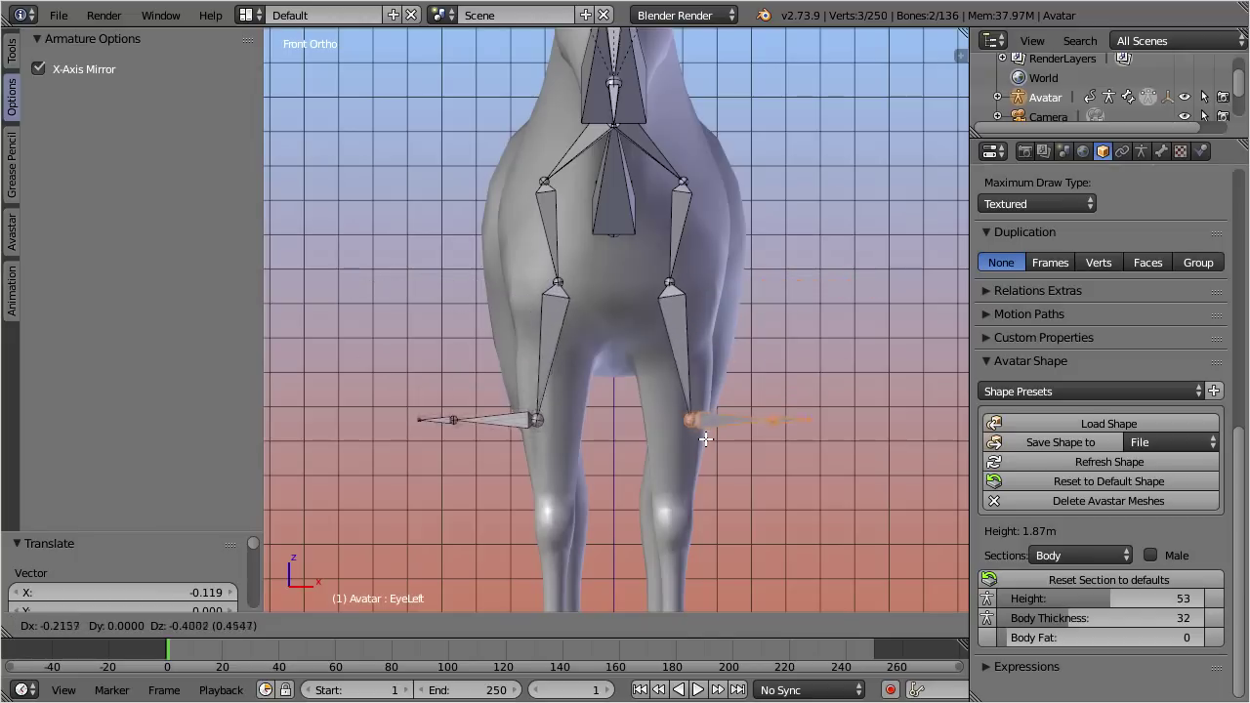
{"action": "left_click", "coordinate": [689, 535]}
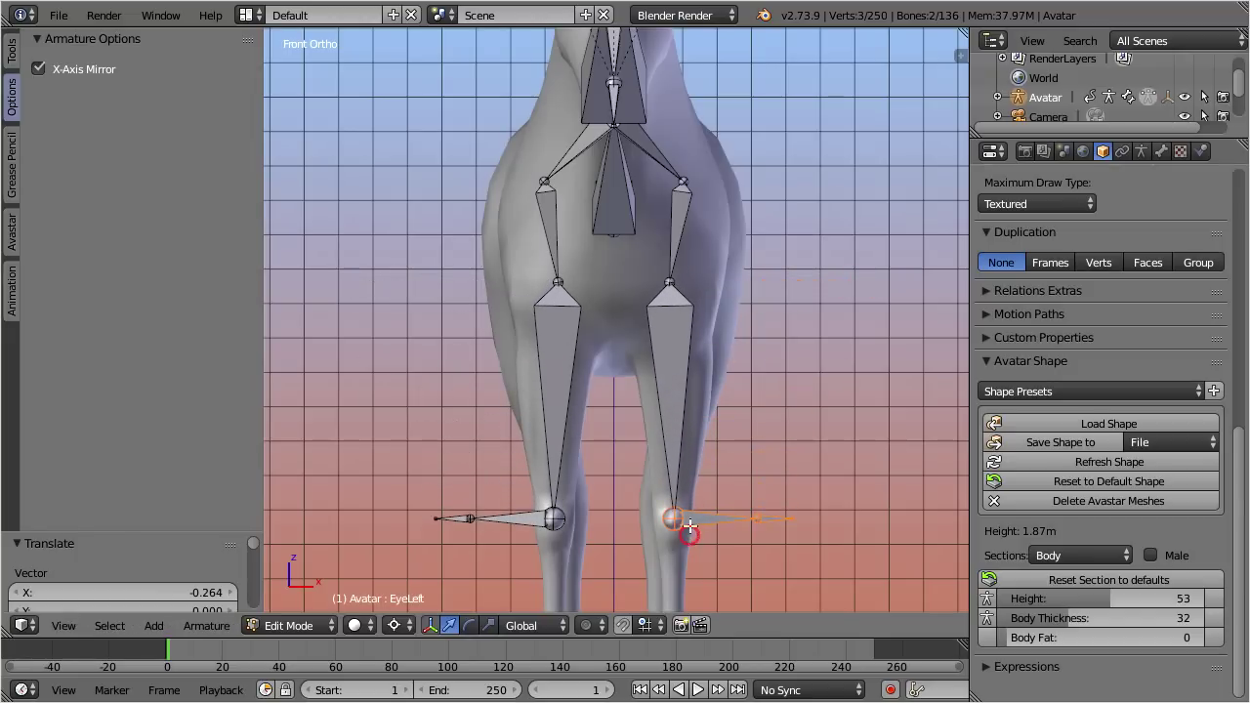
Place the forearm tail at the ankle and the WristLeft tip at the hoof
{"action": "middle_click_drag", "start_coordinate": [689, 535], "coordinate": [708, 221], "text": "shift"}
{"action": "right_click", "coordinate": [761, 229]}
{"action": "key", "text": "g"}
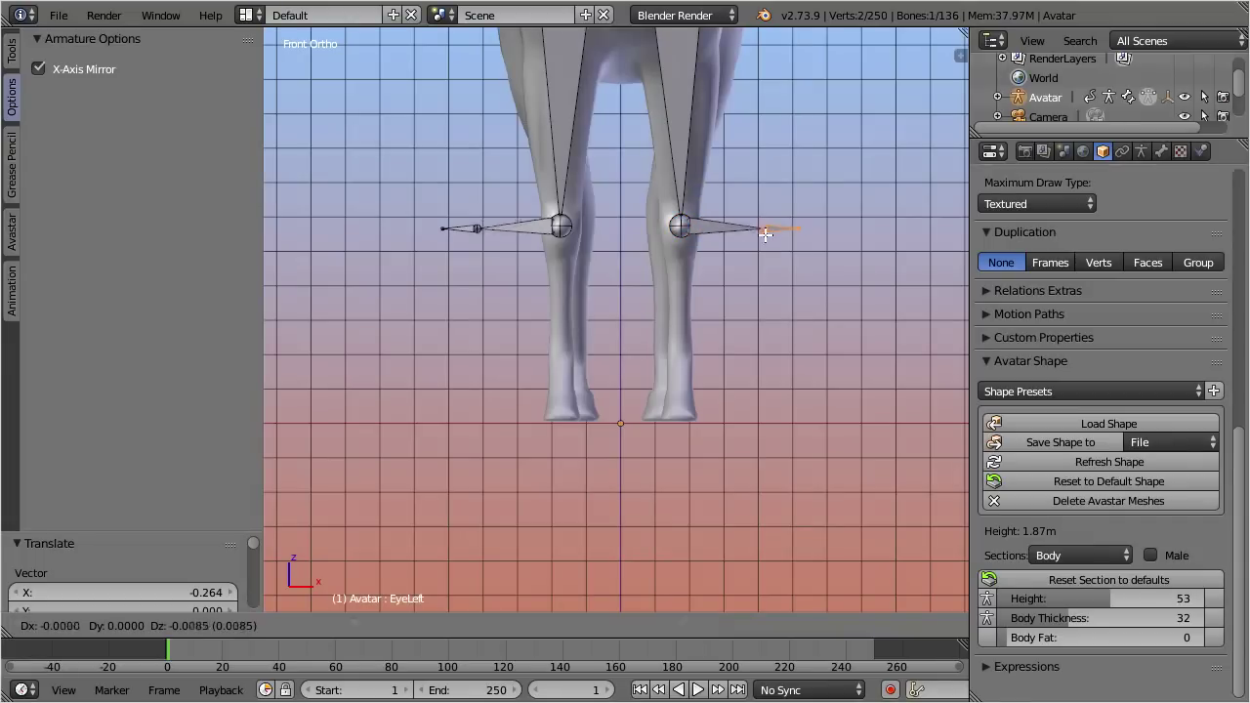
{"action": "left_click", "coordinate": [680, 357]}
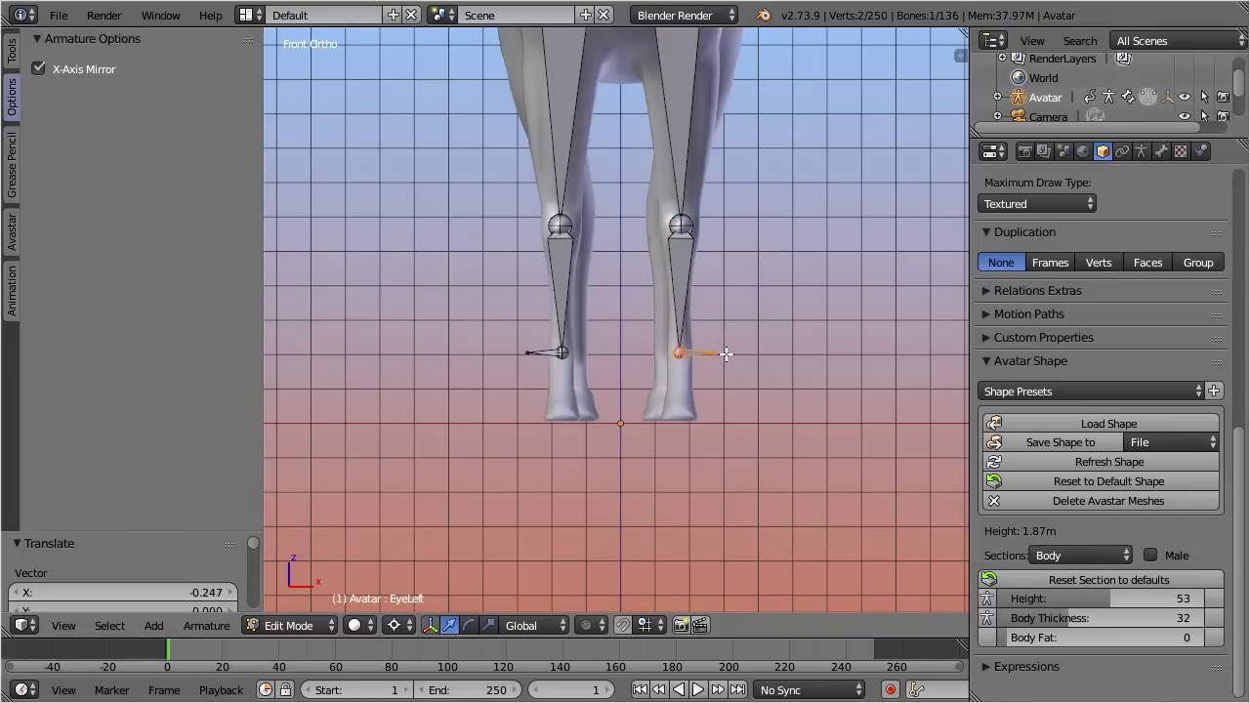
{"action": "right_click", "coordinate": [724, 355]}
{"action": "key", "text": "g"}
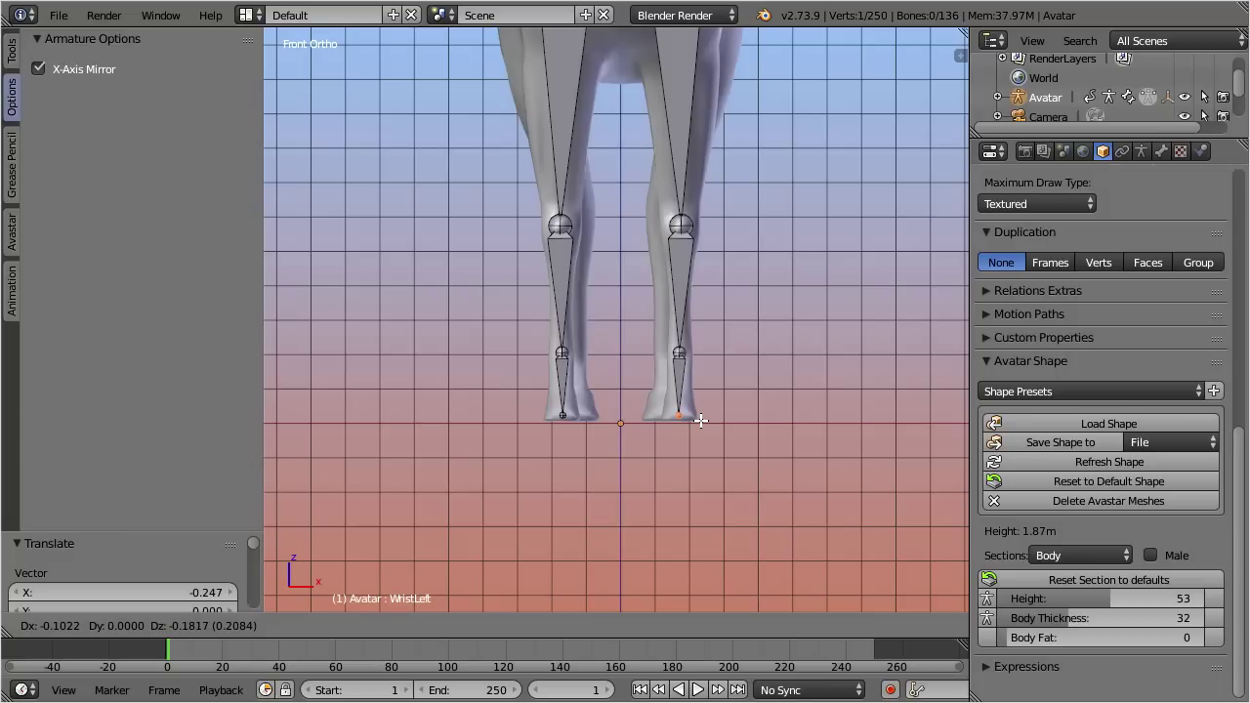
{"action": "left_click", "coordinate": [700, 420]}
In right side view, fit the CollarLinkLeft and CollarLeft joints into the chest
{"action": "scroll", "coordinate": [711, 222], "scroll_direction": "down", "scroll_amount": 3}
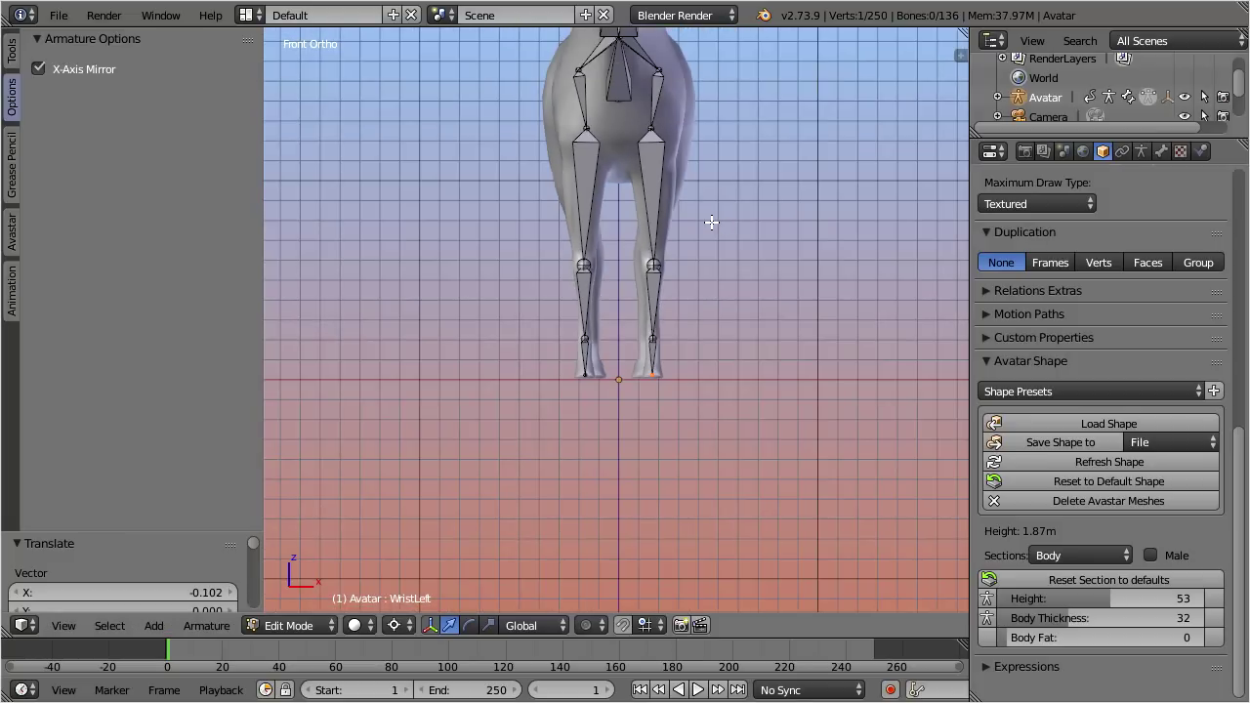
{"action": "middle_click_drag", "start_coordinate": [710, 217], "coordinate": [722, 408], "text": "shift"}
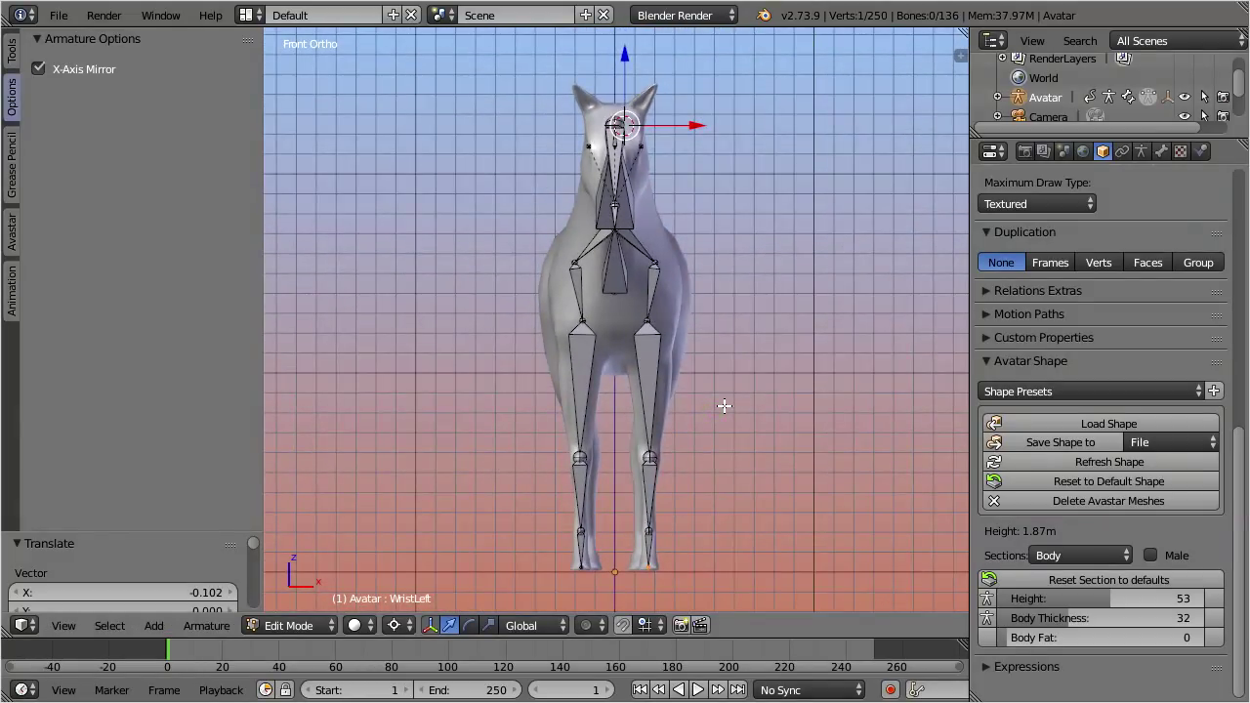
{"action": "key", "text": "KP_3"}
{"action": "middle_click_drag", "start_coordinate": [805, 366], "coordinate": [676, 342], "text": "shift"}
{"action": "right_click", "coordinate": [662, 238]}
{"action": "key", "text": "g"}
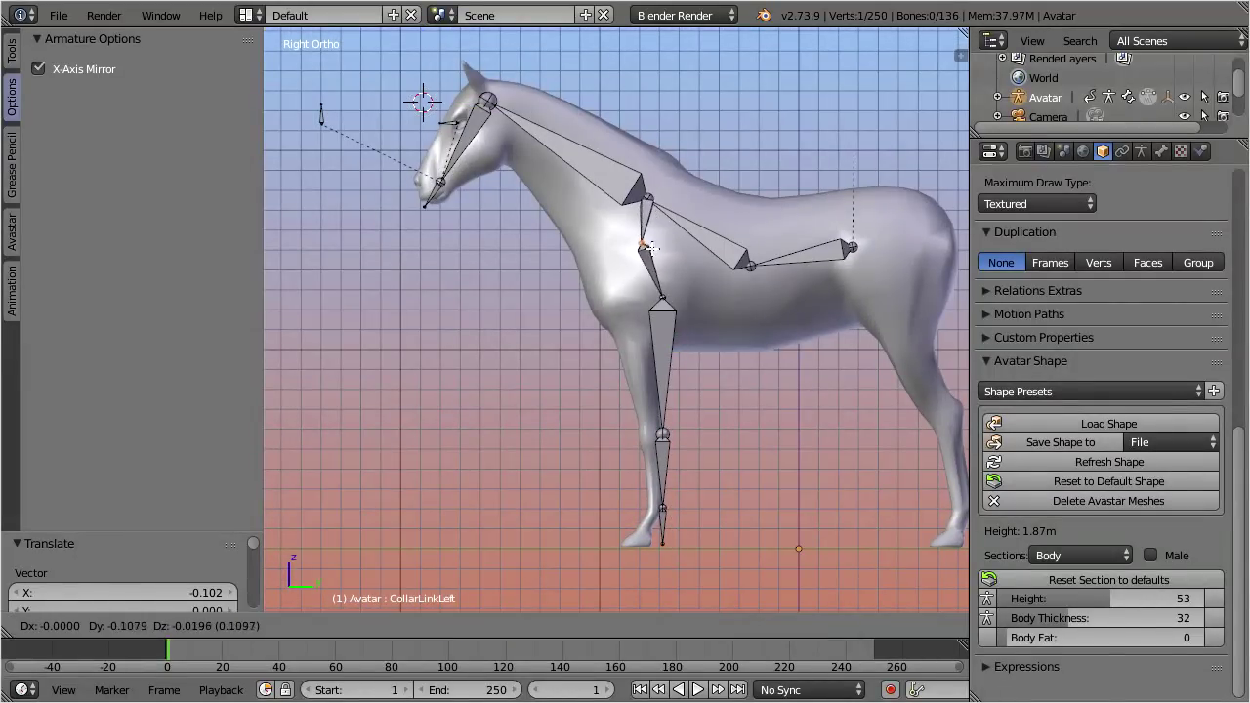
{"action": "left_click", "coordinate": [622, 252]}
{"action": "right_click", "coordinate": [670, 295]}
{"action": "key", "text": "g"}
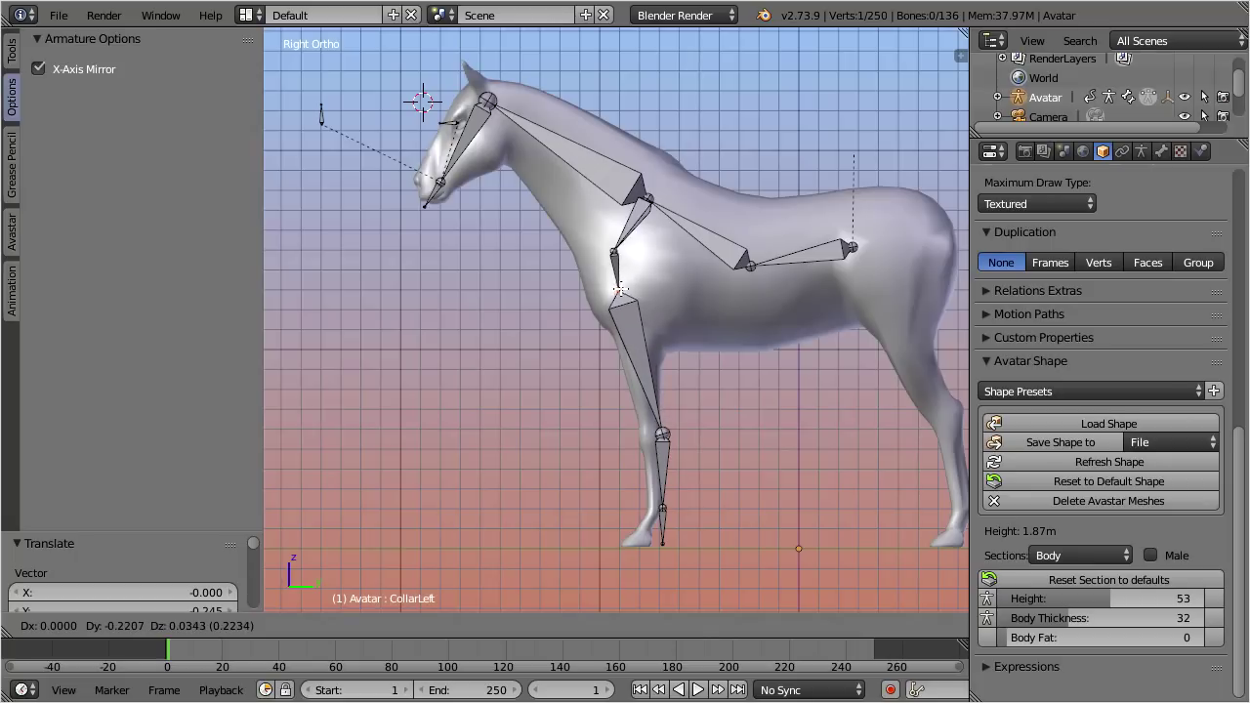
{"action": "left_click", "coordinate": [619, 289]}
Adjust the front knee joint and raise the collar joint slightly
{"action": "right_click", "coordinate": [664, 433]}
{"action": "key", "text": "g"}
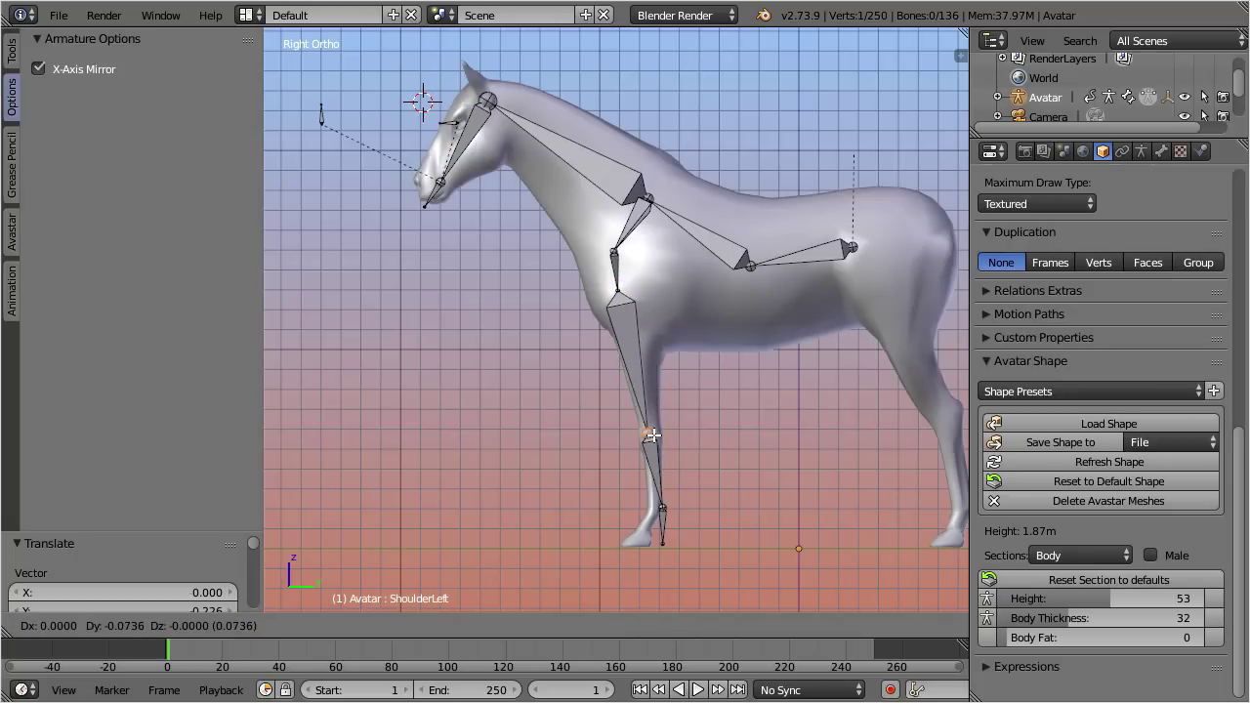
{"action": "left_click", "coordinate": [652, 438]}
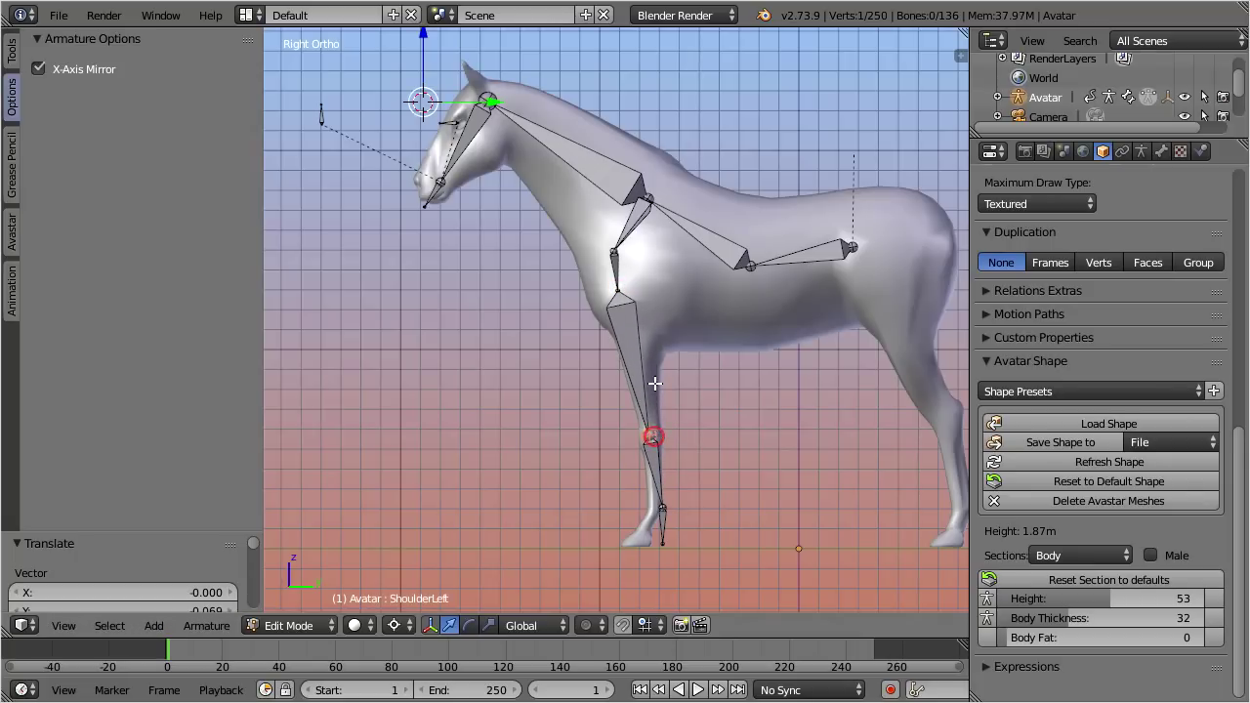
{"action": "right_click", "coordinate": [637, 287]}
{"action": "right_click", "coordinate": [612, 252]}
{"action": "key", "text": "g"}
{"action": "left_click", "coordinate": [611, 238]}
Set the ElbowLeft joint and WristLeft tip positions down at the hoof
{"action": "right_click", "coordinate": [667, 504]}
{"action": "key", "text": "g"}
{"action": "left_click", "coordinate": [664, 505]}
{"action": "right_click", "coordinate": [664, 544]}
{"action": "key", "text": "g"}
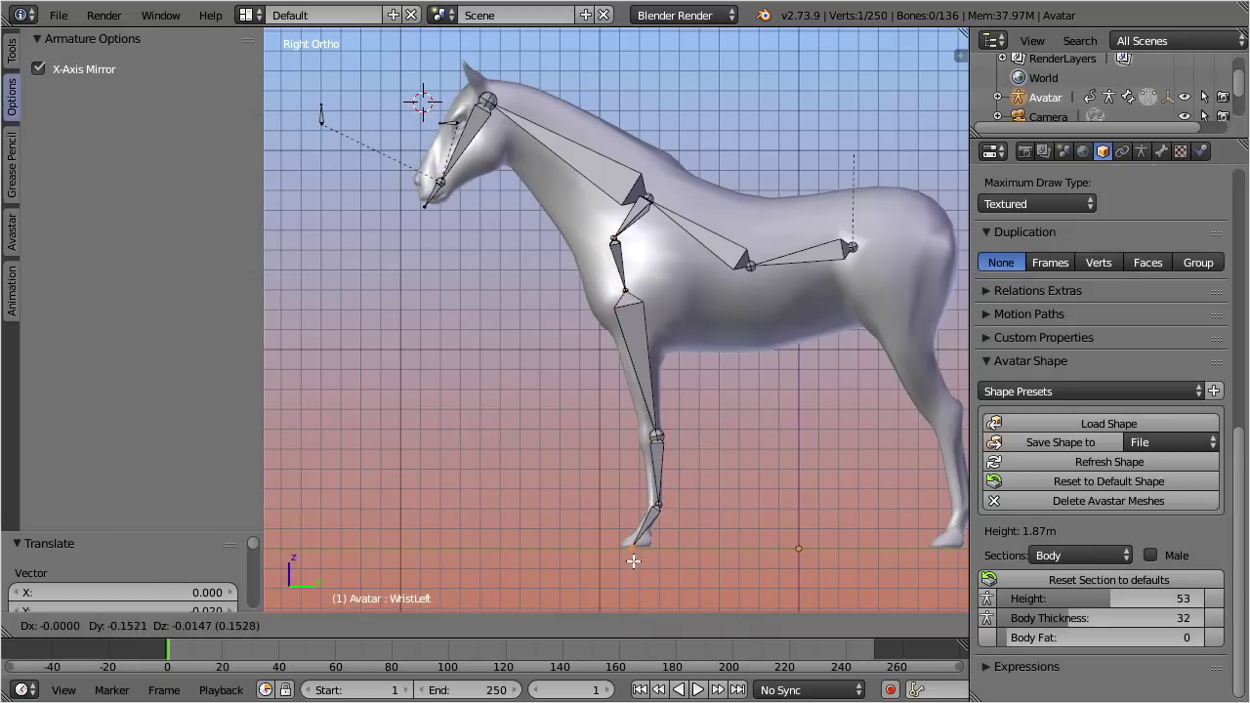
{"action": "left_click", "coordinate": [629, 558]}
Unhide the hind-leg bones with Alt+H, select all bones, and inspect the rig from around
{"action": "scroll", "coordinate": [646, 399], "scroll_direction": "down", "scroll_amount": 2}
{"action": "middle_click_drag", "start_coordinate": [646, 398], "coordinate": [743, 418]}
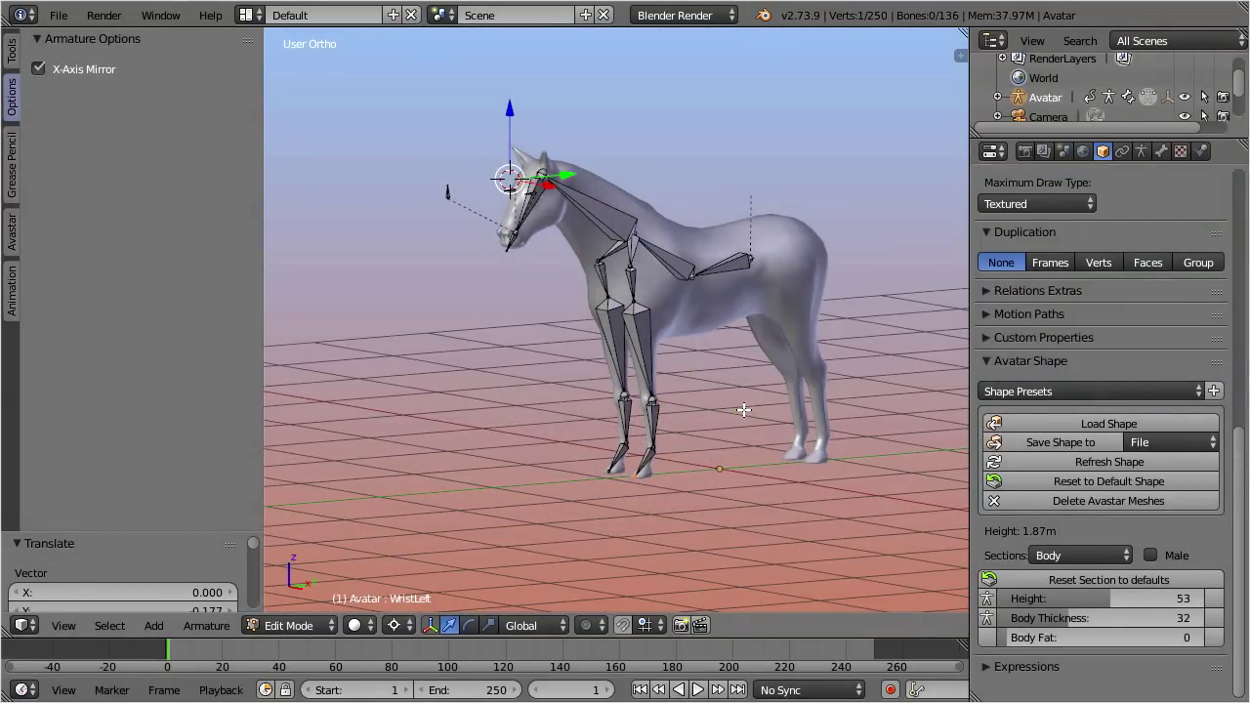
{"action": "key", "text": "alt+h"}
{"action": "key", "text": "a"}
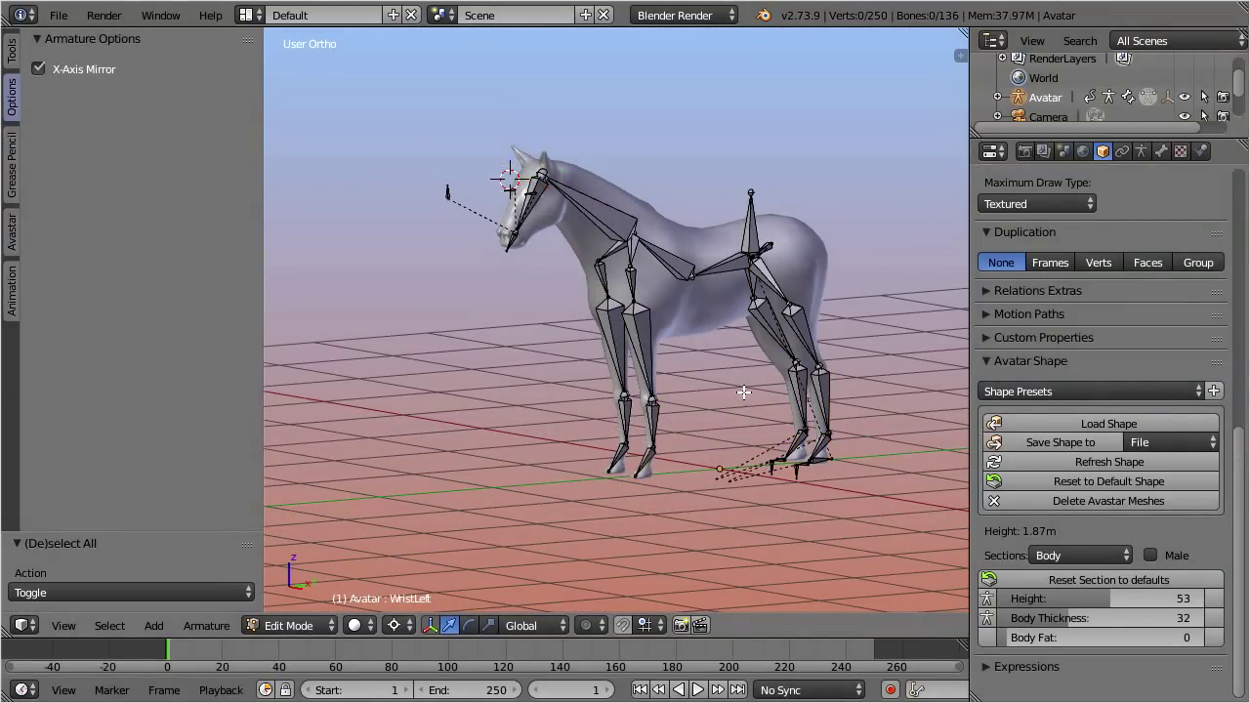
{"action": "key", "text": "a"}
{"action": "middle_click_drag", "start_coordinate": [684, 381], "coordinate": [901, 380]}
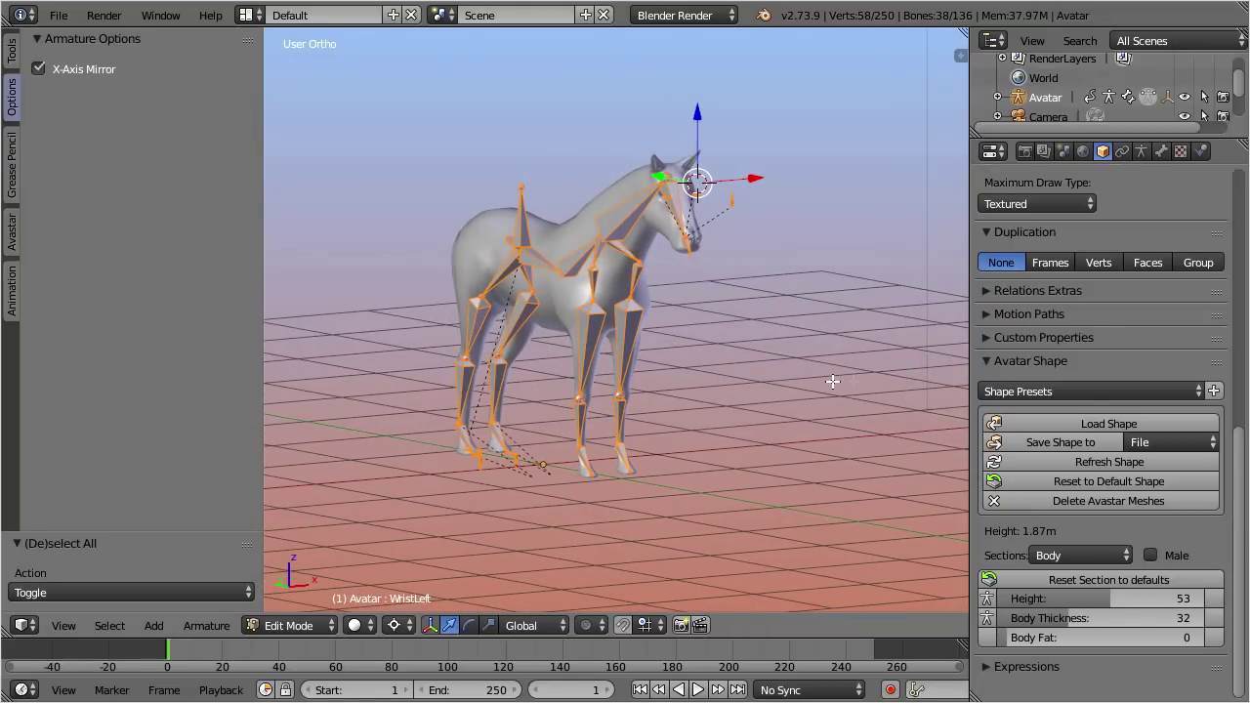
{"action": "middle_click_drag", "start_coordinate": [754, 382], "coordinate": [504, 391]}
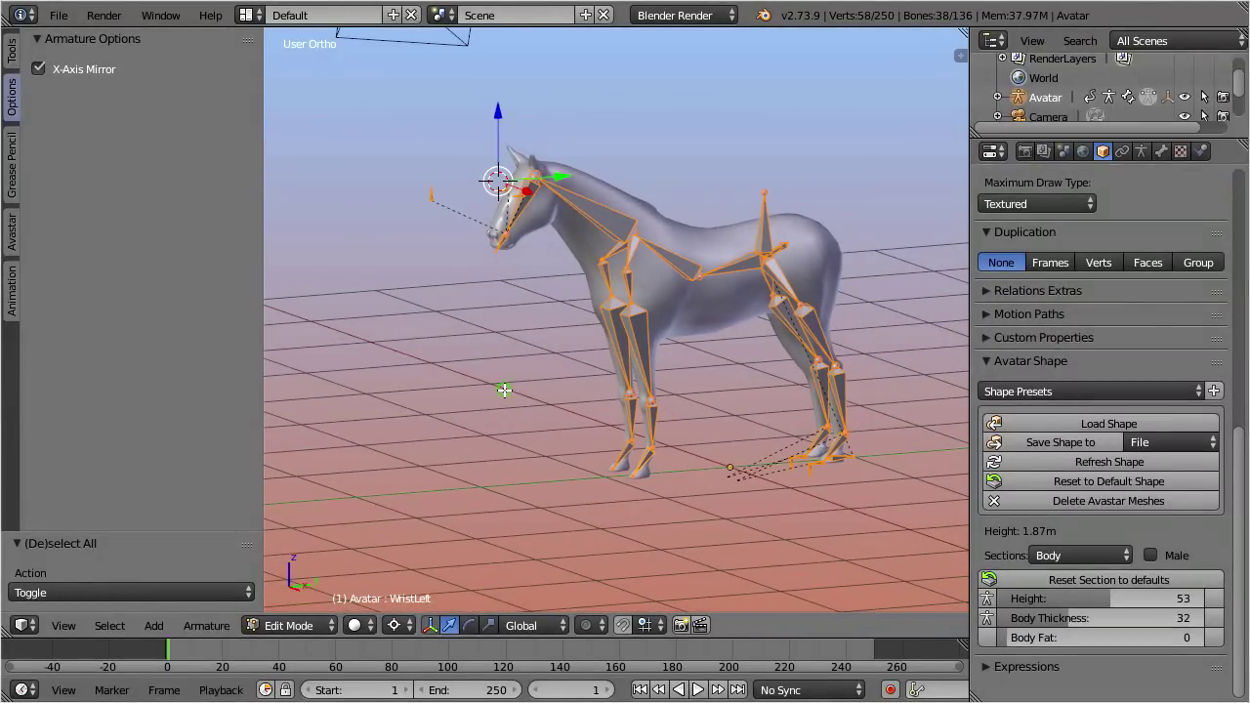
{"action": "middle_click_drag", "start_coordinate": [715, 383], "coordinate": [654, 388], "text": "shift"}
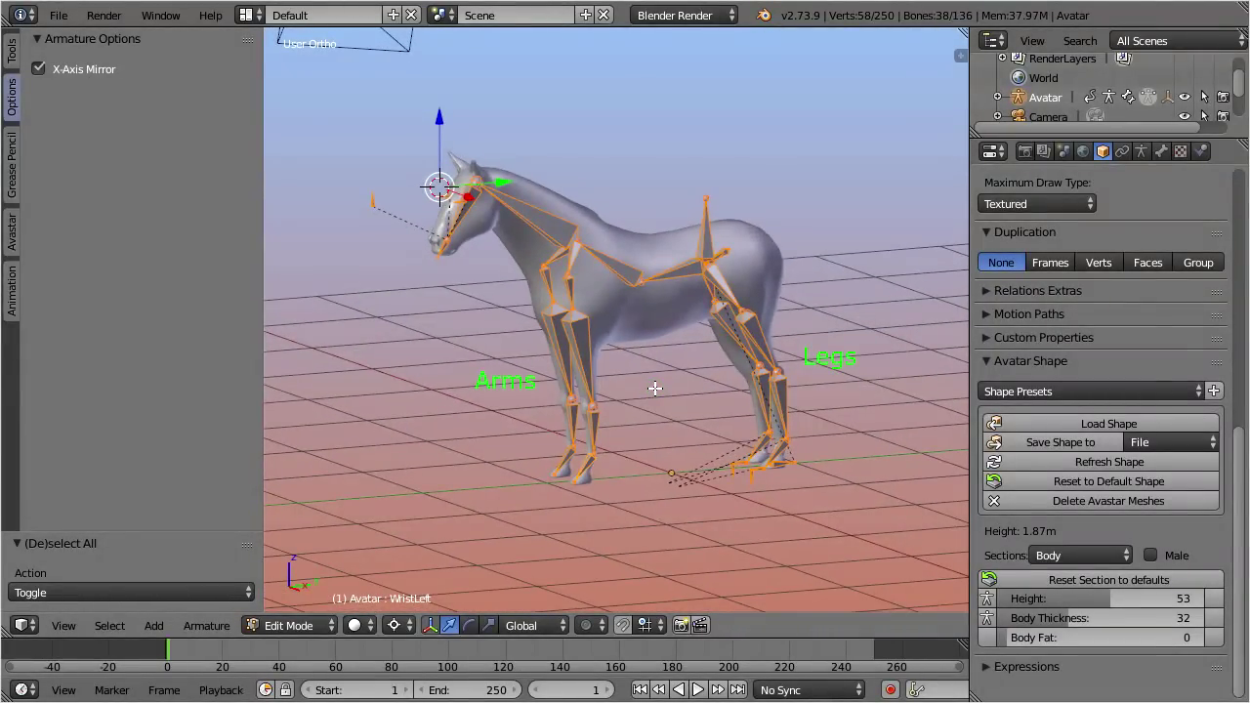
Show the SL Base skeleton in Avastar's rigging tools and run Snap Base to Rig
{"action": "left_click", "coordinate": [13, 235]}
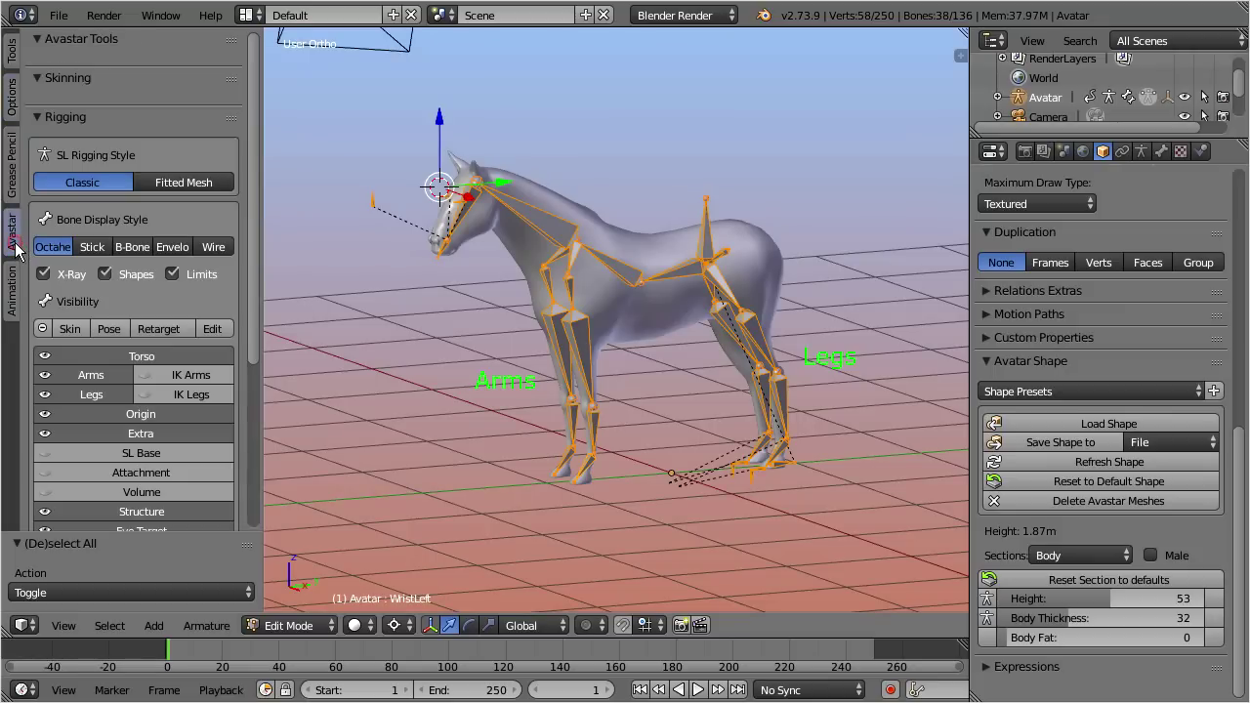
{"action": "left_click", "coordinate": [159, 453]}
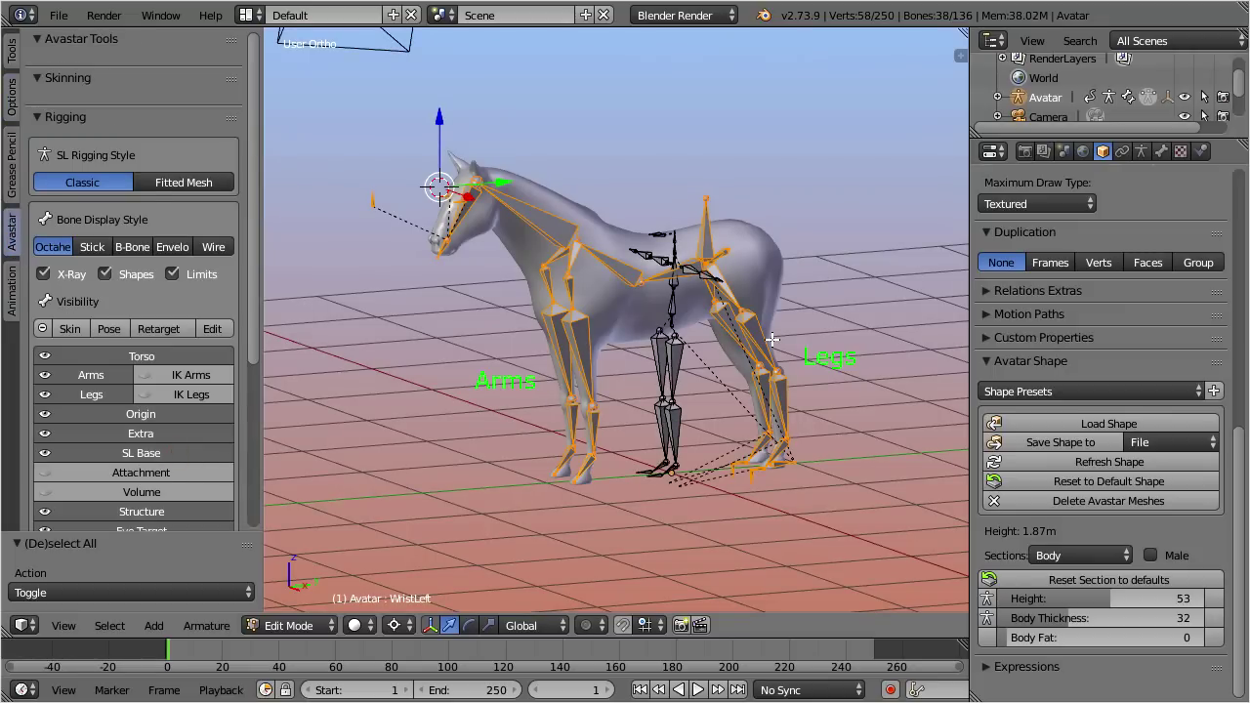
{"action": "scroll", "coordinate": [771, 339], "scroll_direction": "up", "scroll_amount": 2}
{"action": "middle_click_drag", "start_coordinate": [771, 339], "coordinate": [796, 338]}
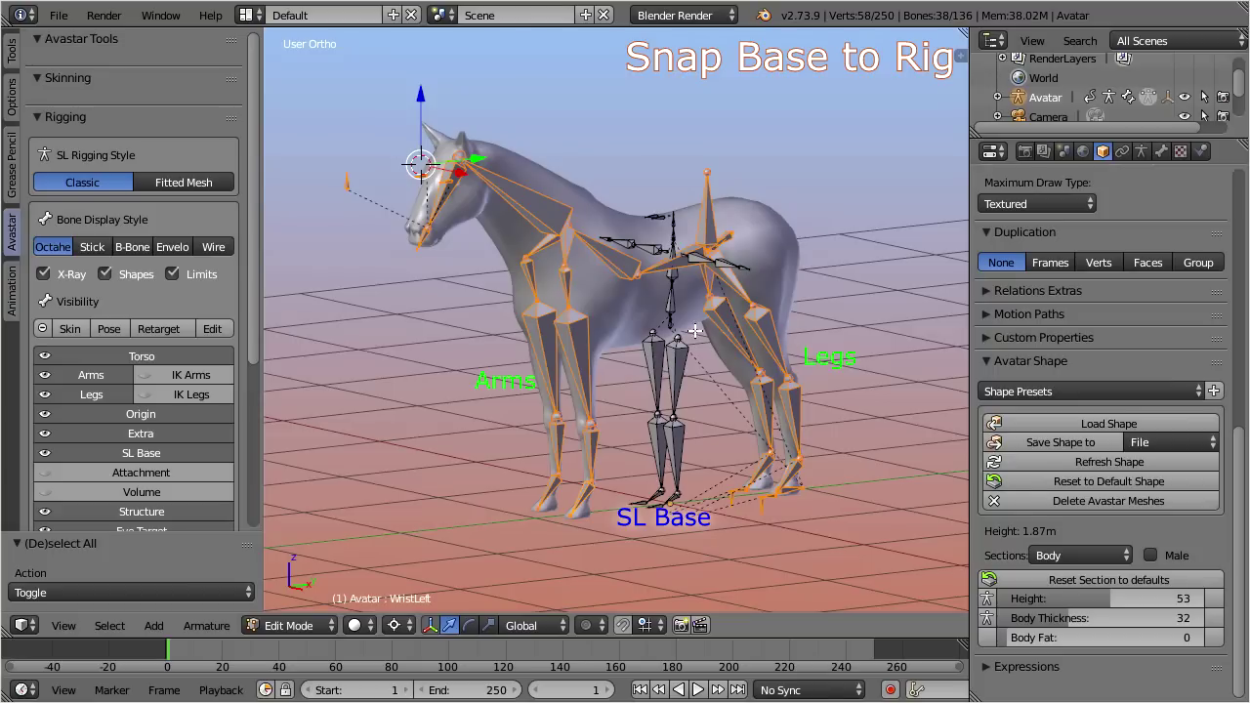
{"action": "scroll", "coordinate": [252, 244], "scroll_direction": "down", "scroll_amount": 5}
{"action": "left_click_drag", "start_coordinate": [254, 345], "coordinate": [256, 459]}
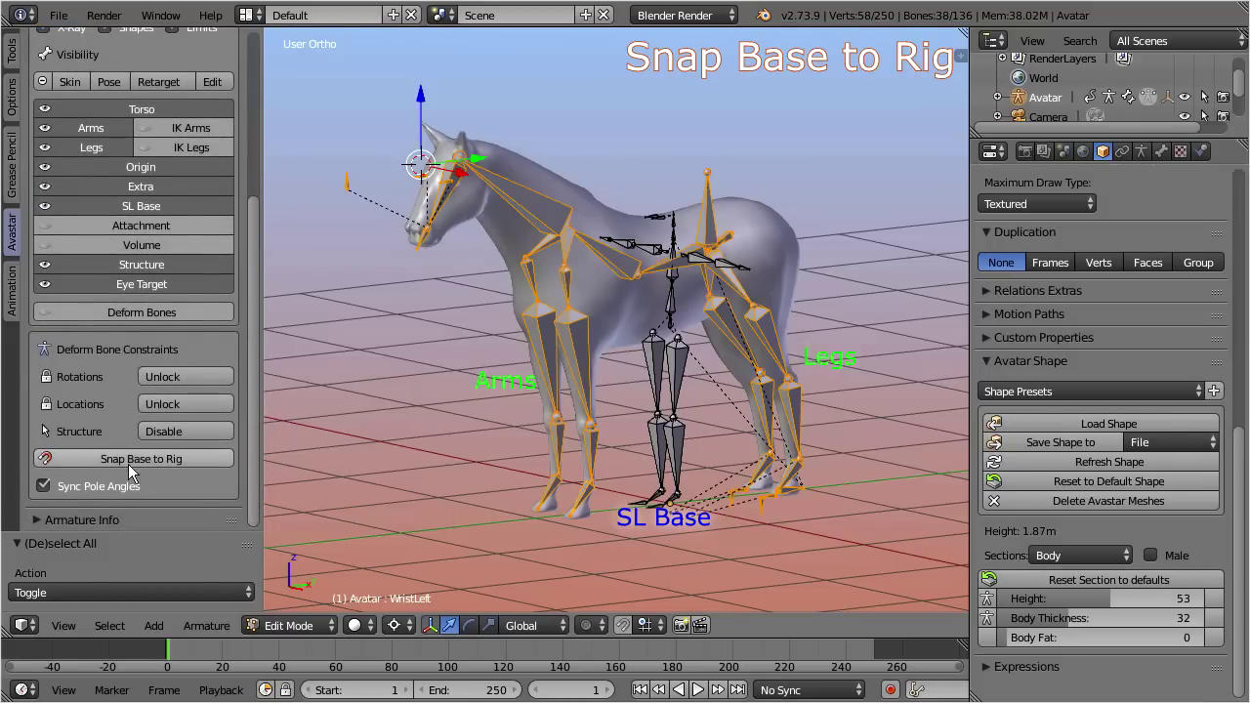
{"action": "left_click", "coordinate": [214, 459]}
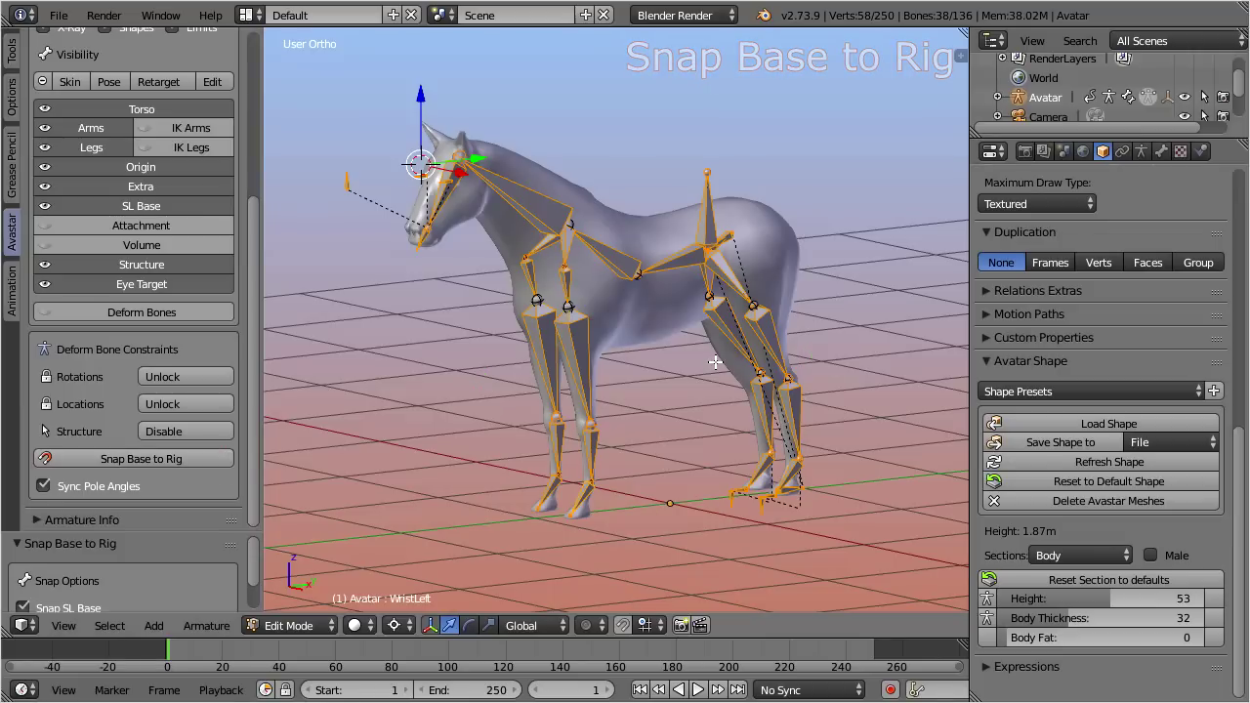
Switch the armature into Pose Mode
{"action": "middle_click_drag", "start_coordinate": [645, 372], "coordinate": [933, 415]}
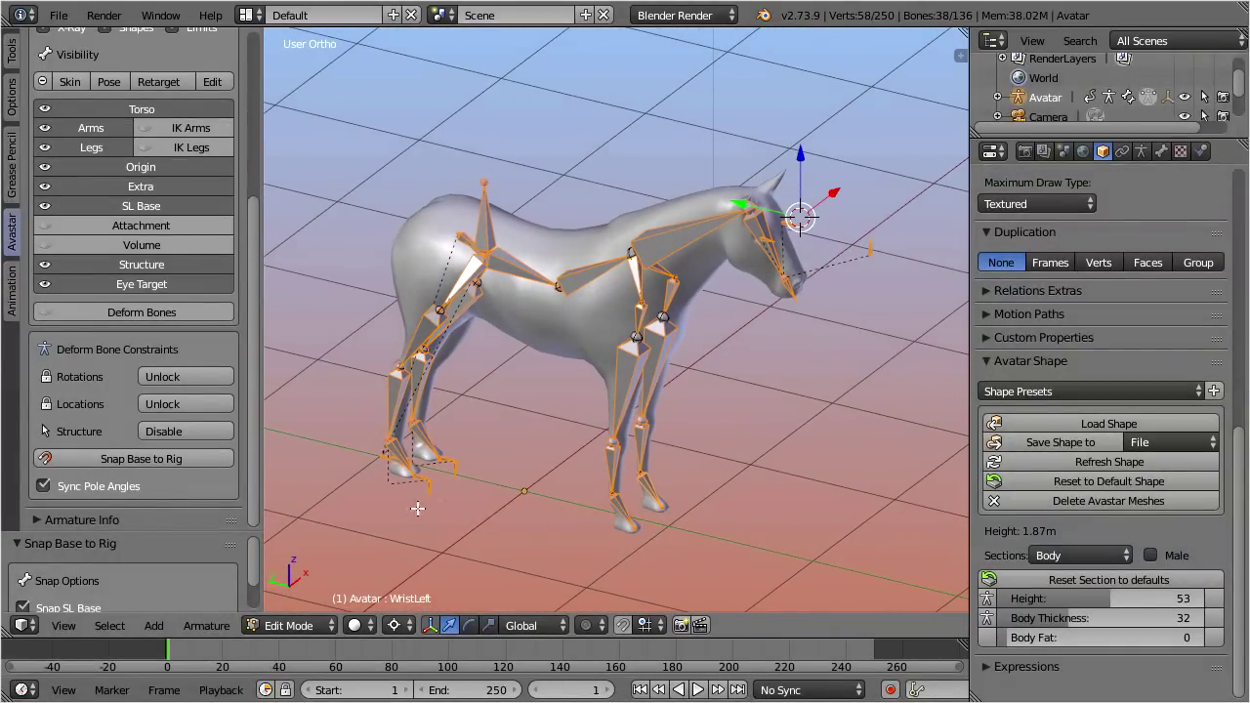
{"action": "left_click", "coordinate": [328, 626]}
{"action": "left_click", "coordinate": [337, 559]}
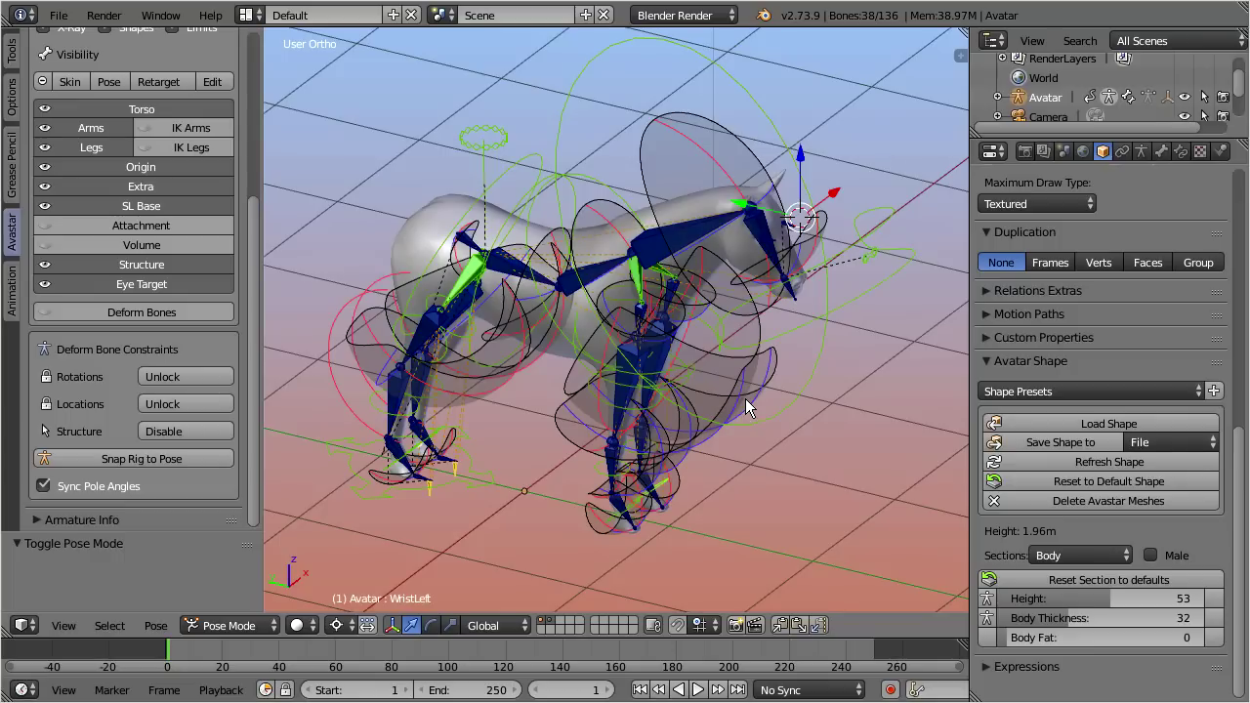
Turn off bone Shapes and Limits display, leaving the SL Base bones visible
{"action": "left_click", "coordinate": [205, 204]}
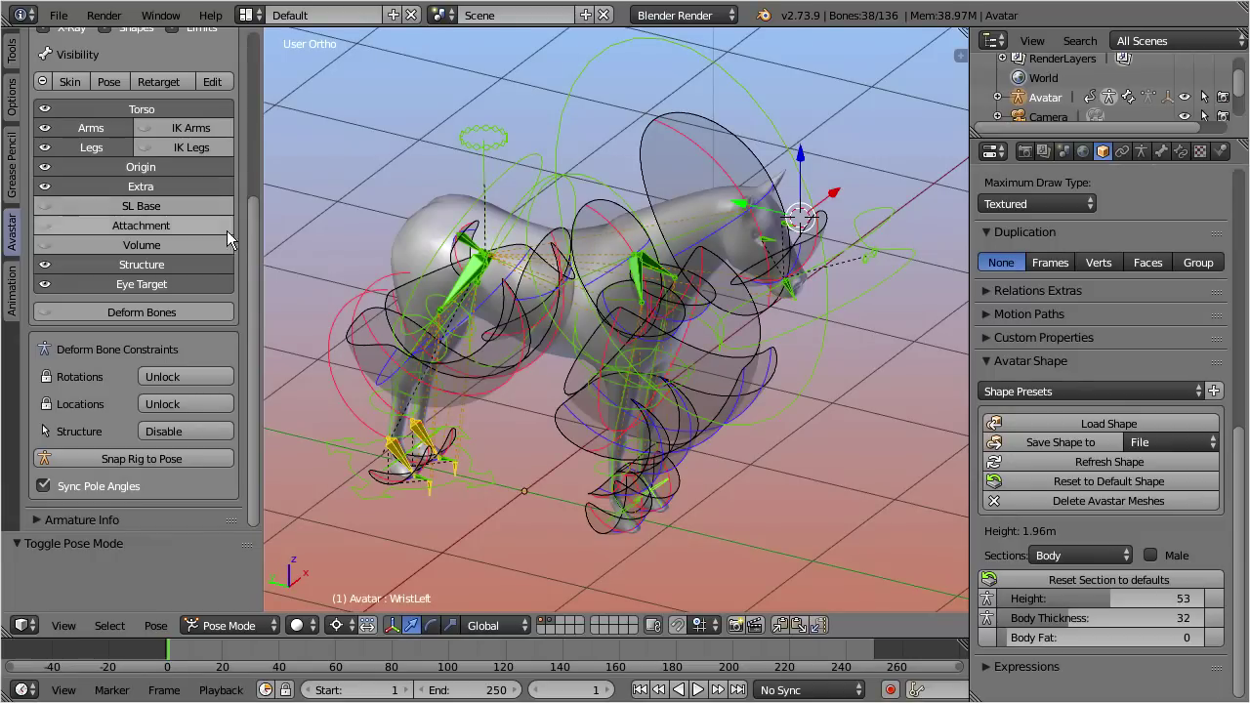
{"action": "scroll", "coordinate": [253, 281], "scroll_direction": "up", "scroll_amount": 2}
{"action": "scroll", "coordinate": [251, 244], "scroll_direction": "up", "scroll_amount": 2}
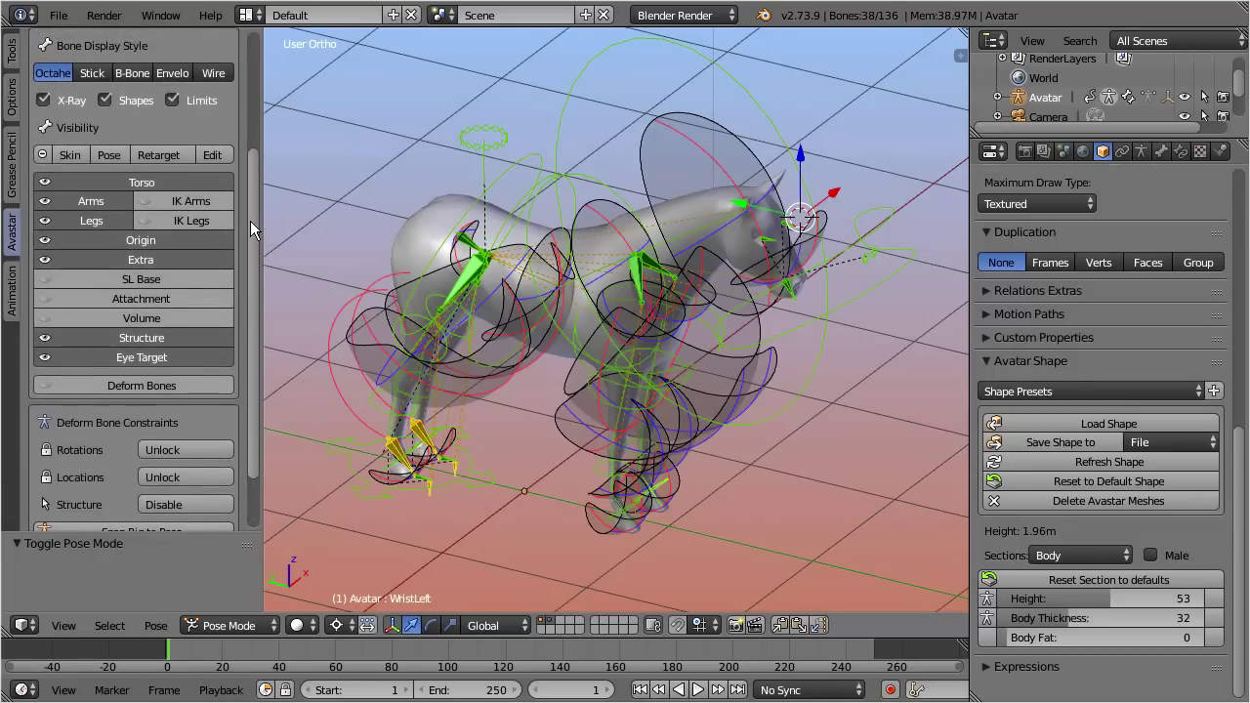
{"action": "left_click", "coordinate": [104, 99]}
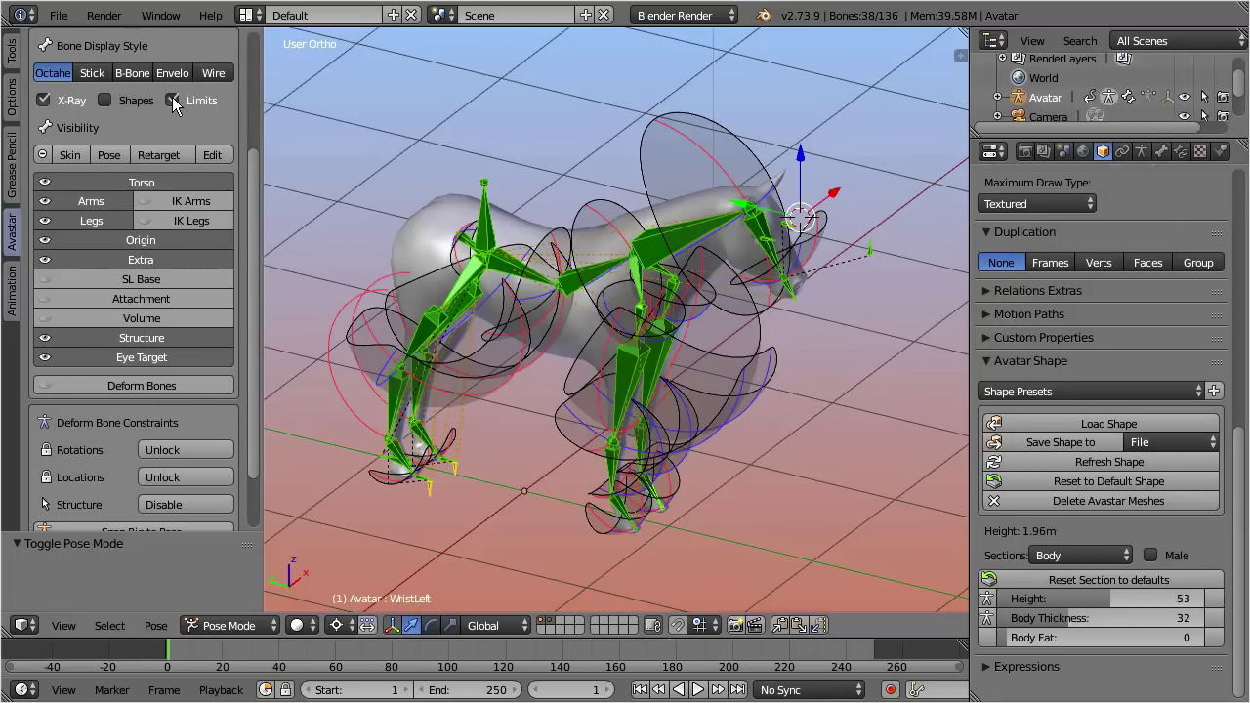
{"action": "left_click", "coordinate": [173, 102]}
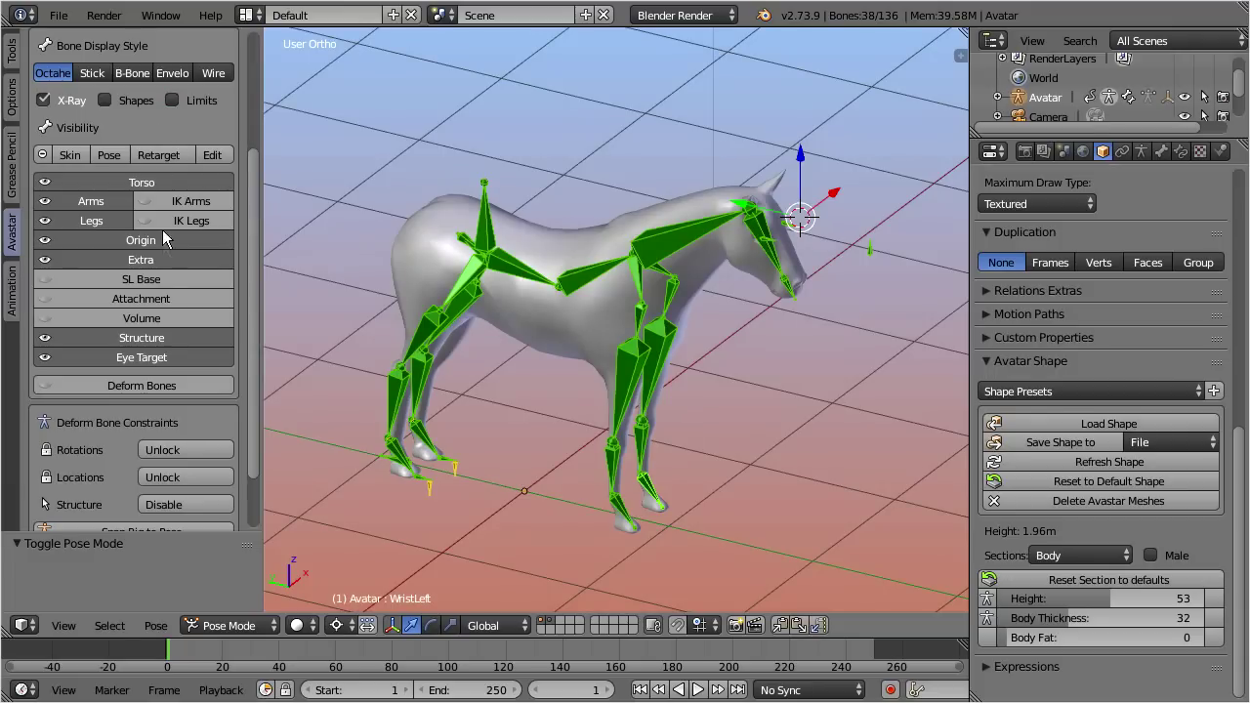
{"action": "left_click", "coordinate": [182, 279]}
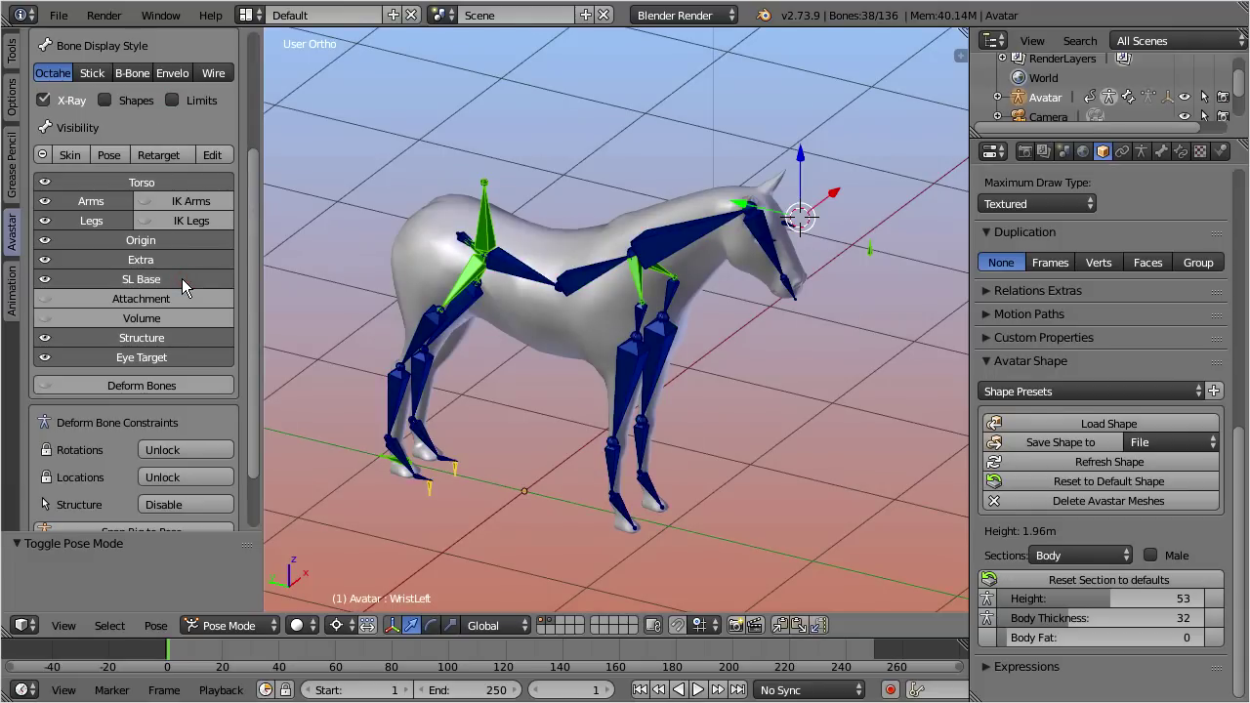
{"action": "left_click", "coordinate": [182, 278]}
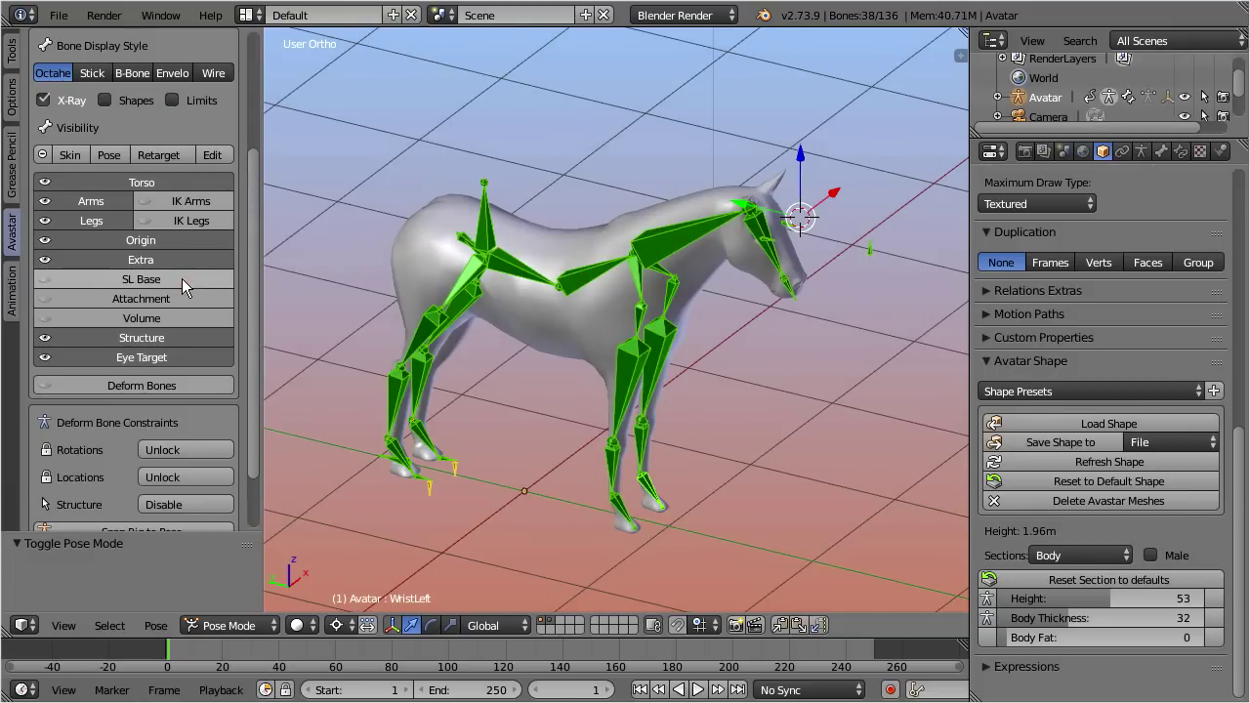
{"action": "left_click", "coordinate": [182, 278]}
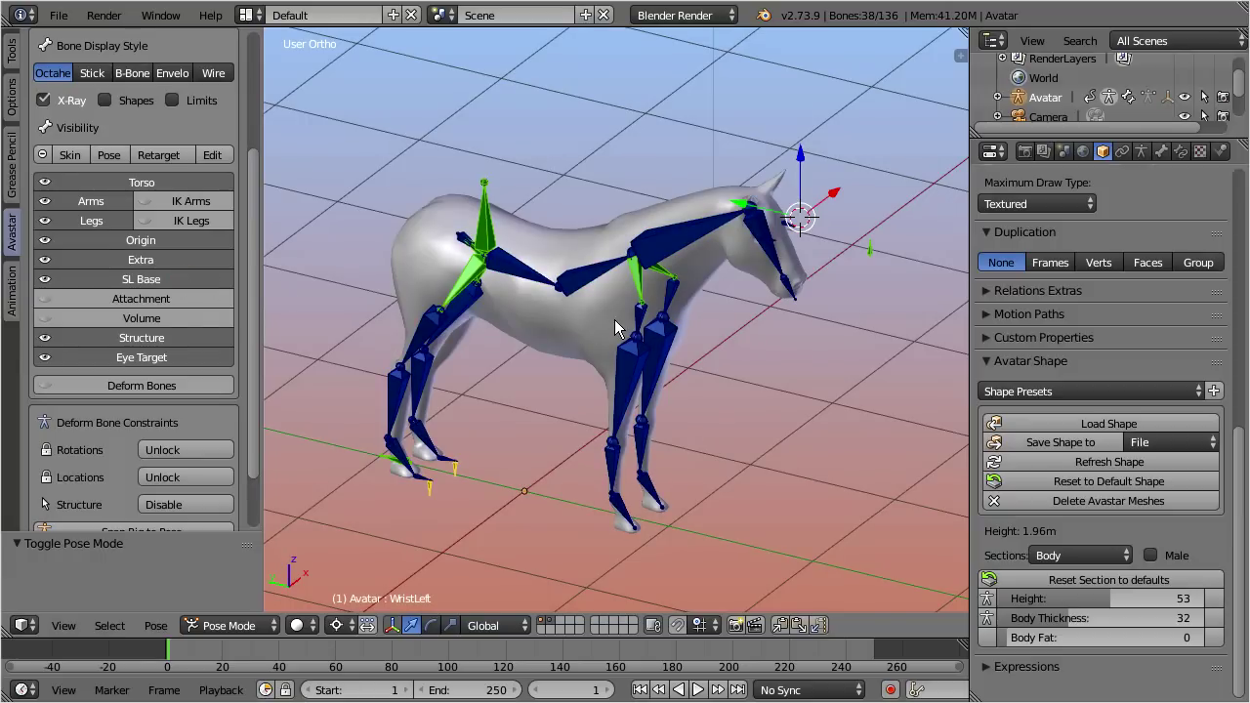
Return to Object Mode and add the horse mesh to the armature selection
{"action": "middle_click_drag", "start_coordinate": [614, 319], "coordinate": [287, 283]}
{"action": "left_click", "coordinate": [239, 625]}
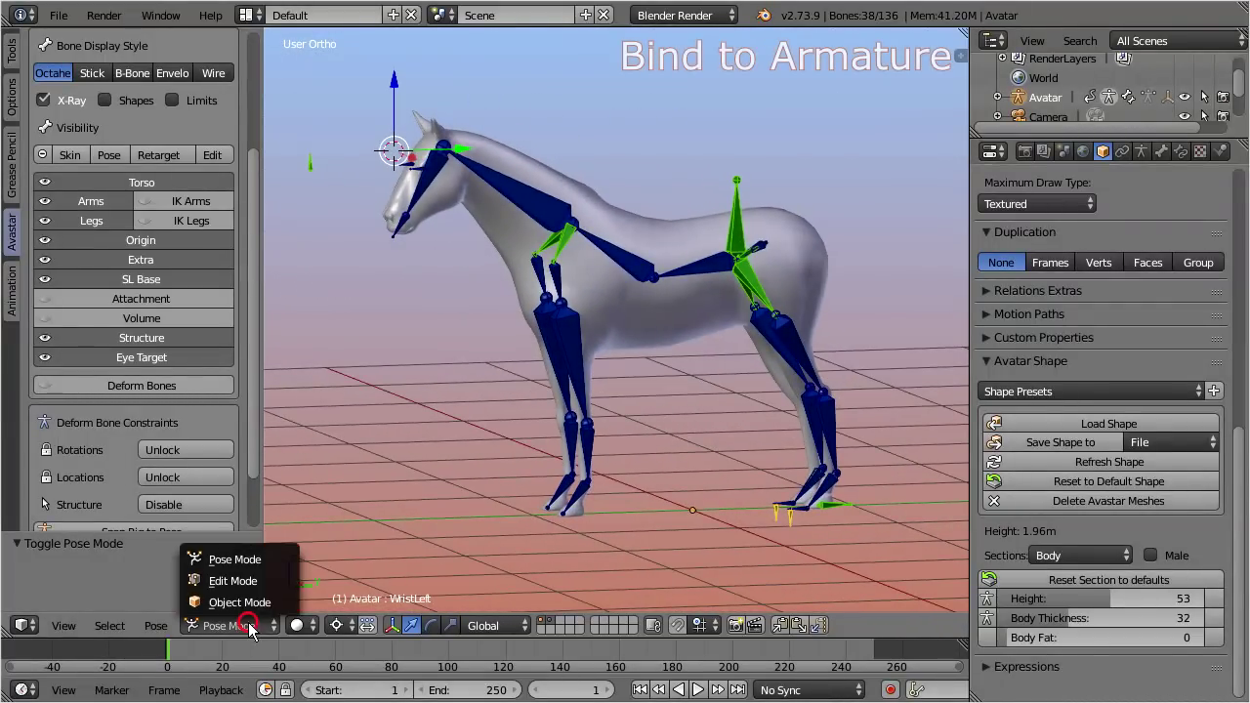
{"action": "left_click", "coordinate": [244, 603]}
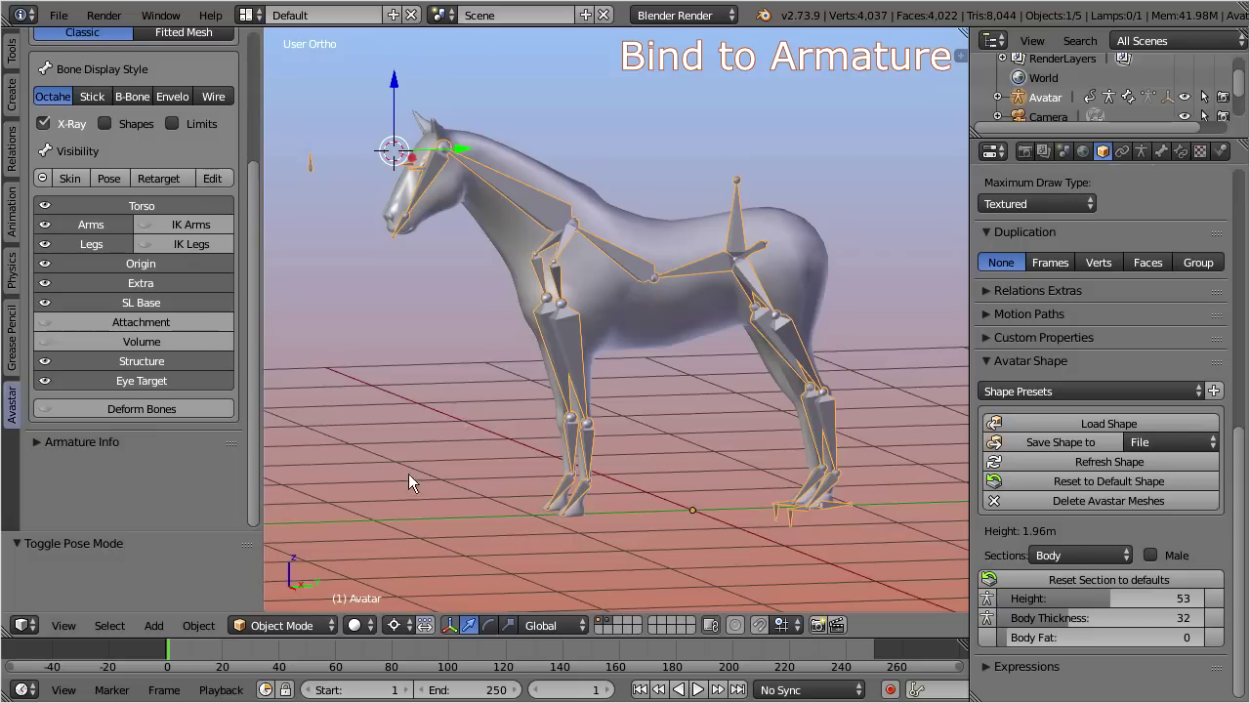
{"action": "right_click", "coordinate": [600, 279], "text": "shift"}
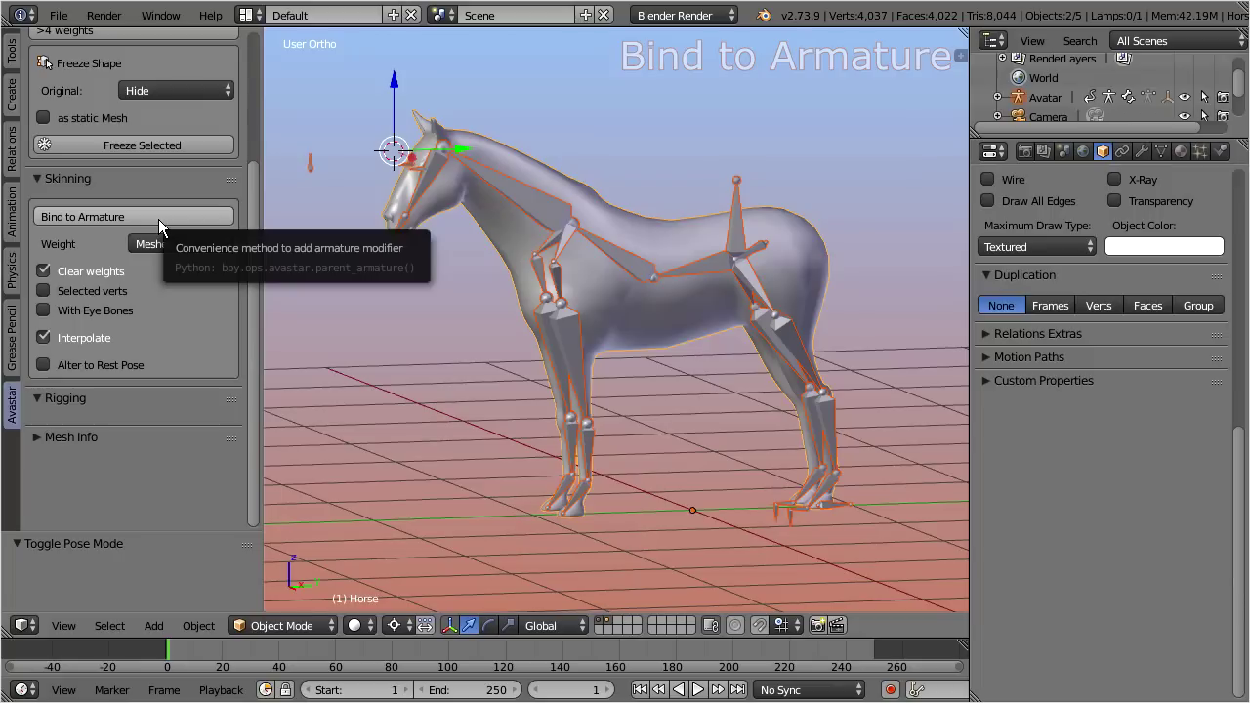
Set the skinning weight option to Keep
{"action": "left_click", "coordinate": [222, 246]}
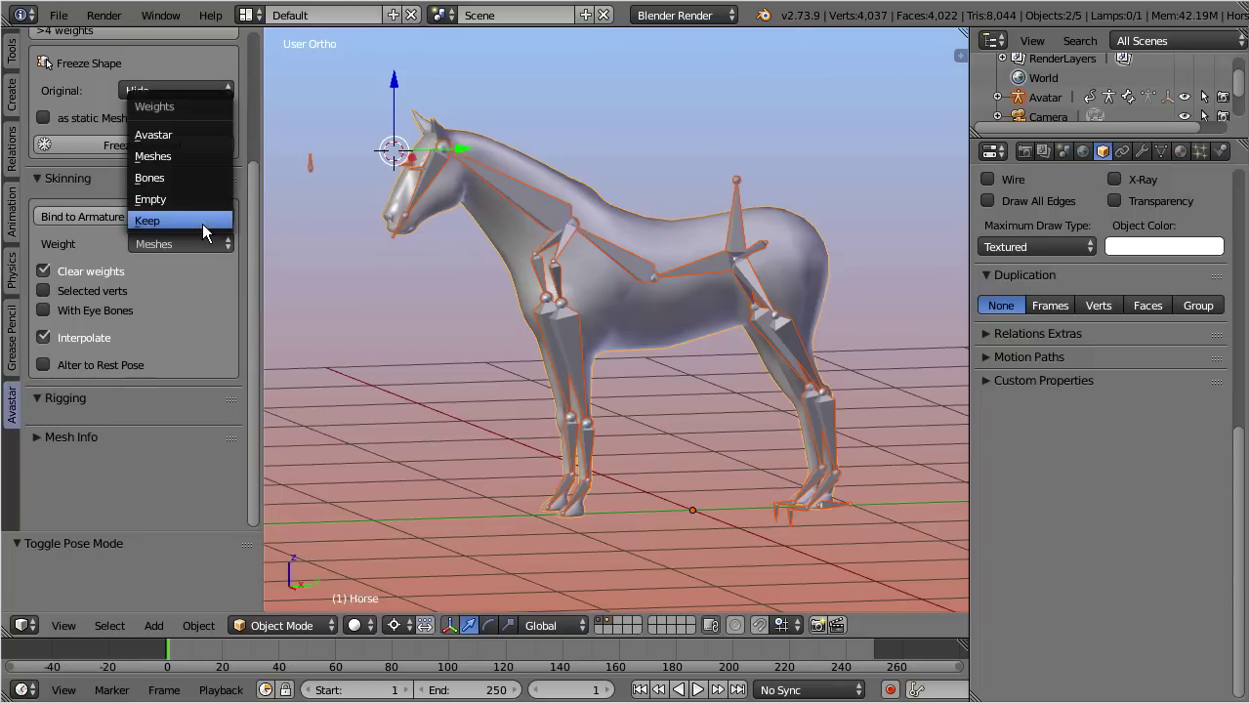
{"action": "left_click", "coordinate": [203, 225]}
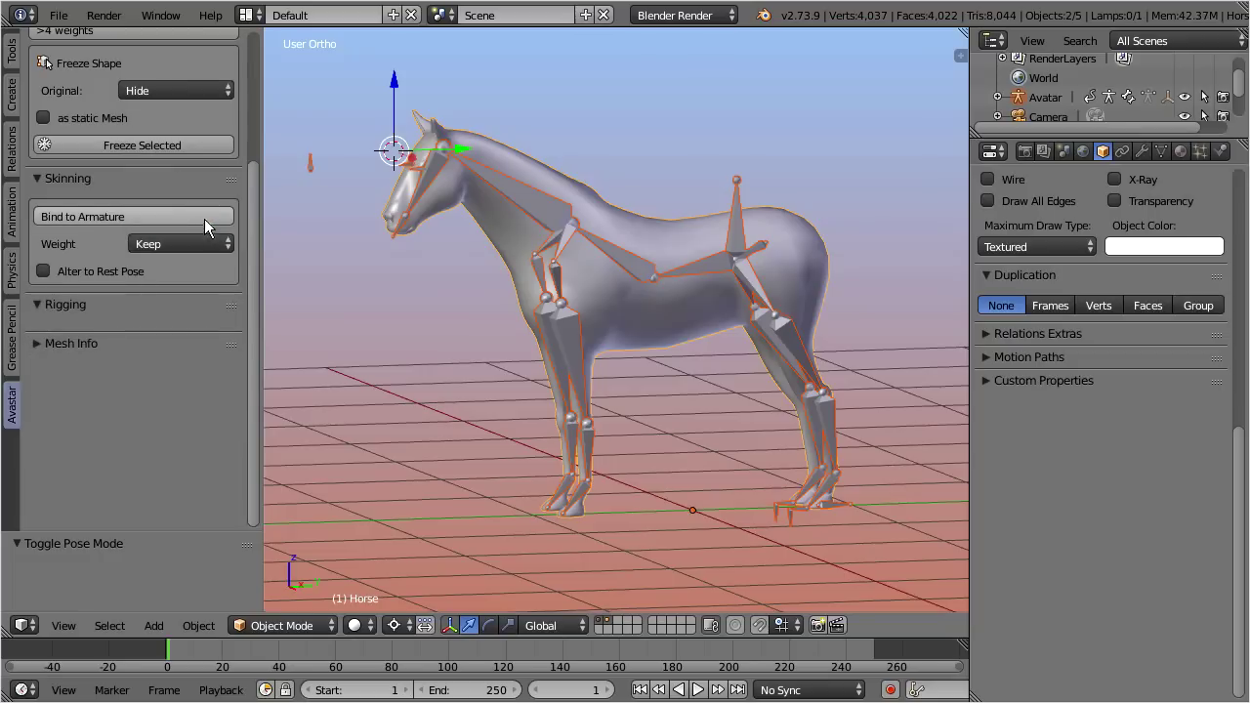
{"action": "left_click", "coordinate": [206, 218]}
Bind the horse mesh to the armature, then put the horse alone into Weight Paint mode
{"action": "left_click", "coordinate": [206, 223]}
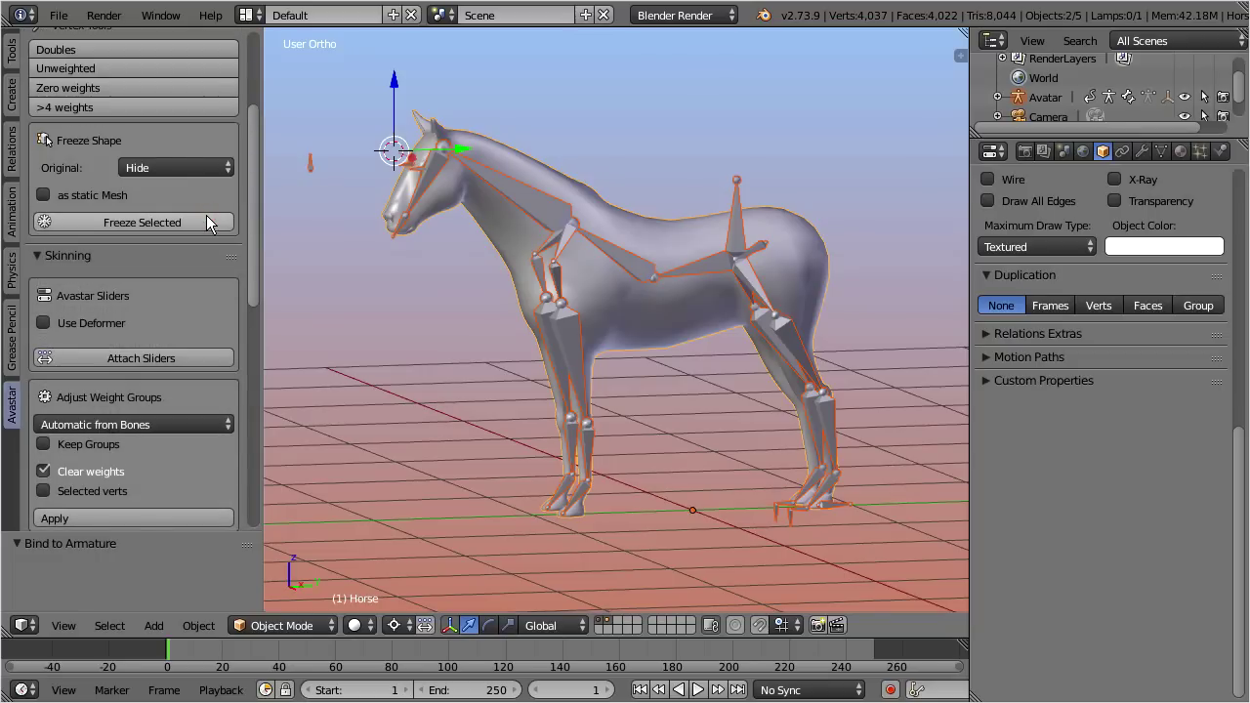
{"action": "left_click", "coordinate": [226, 221]}
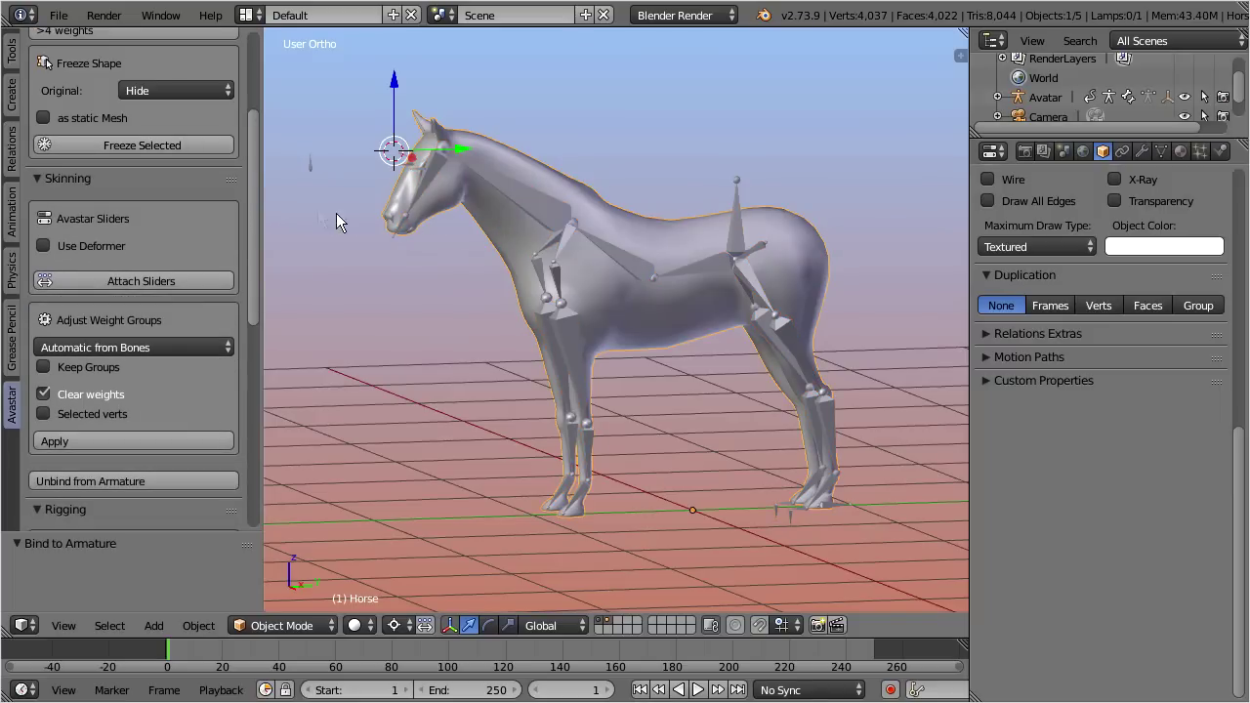
{"action": "left_click_drag", "start_coordinate": [259, 215], "coordinate": [249, 427]}
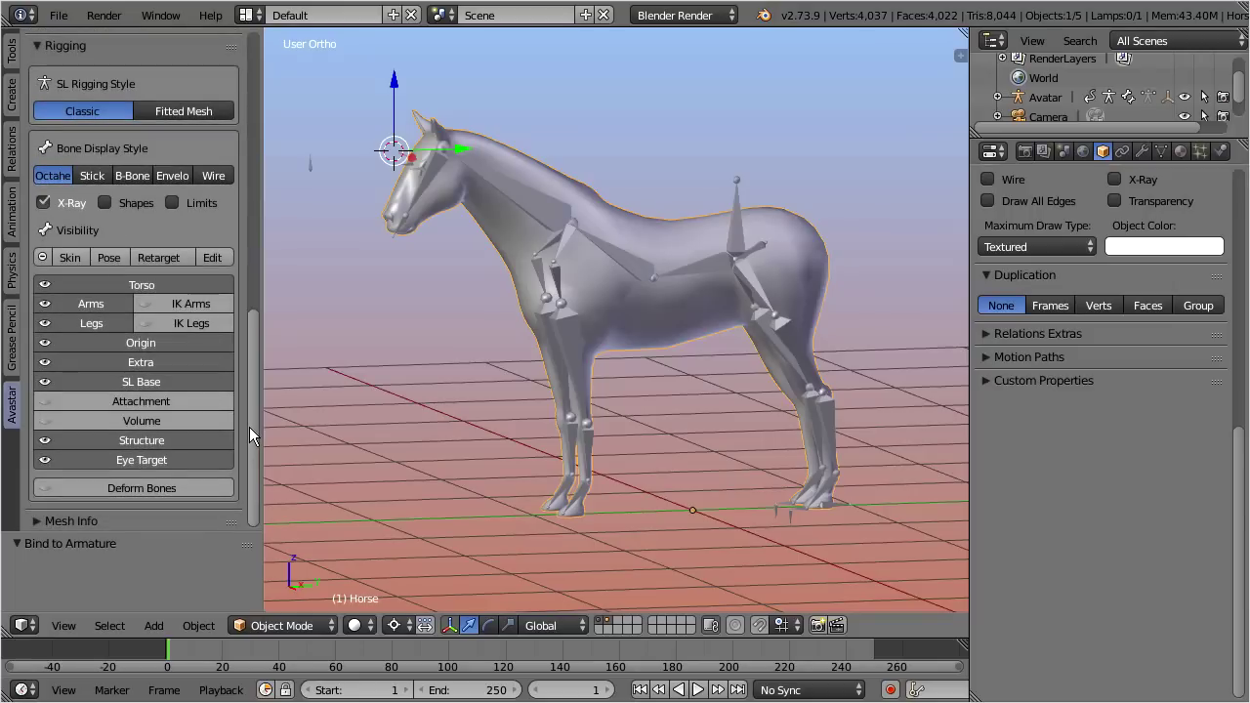
{"action": "left_click", "coordinate": [79, 259]}
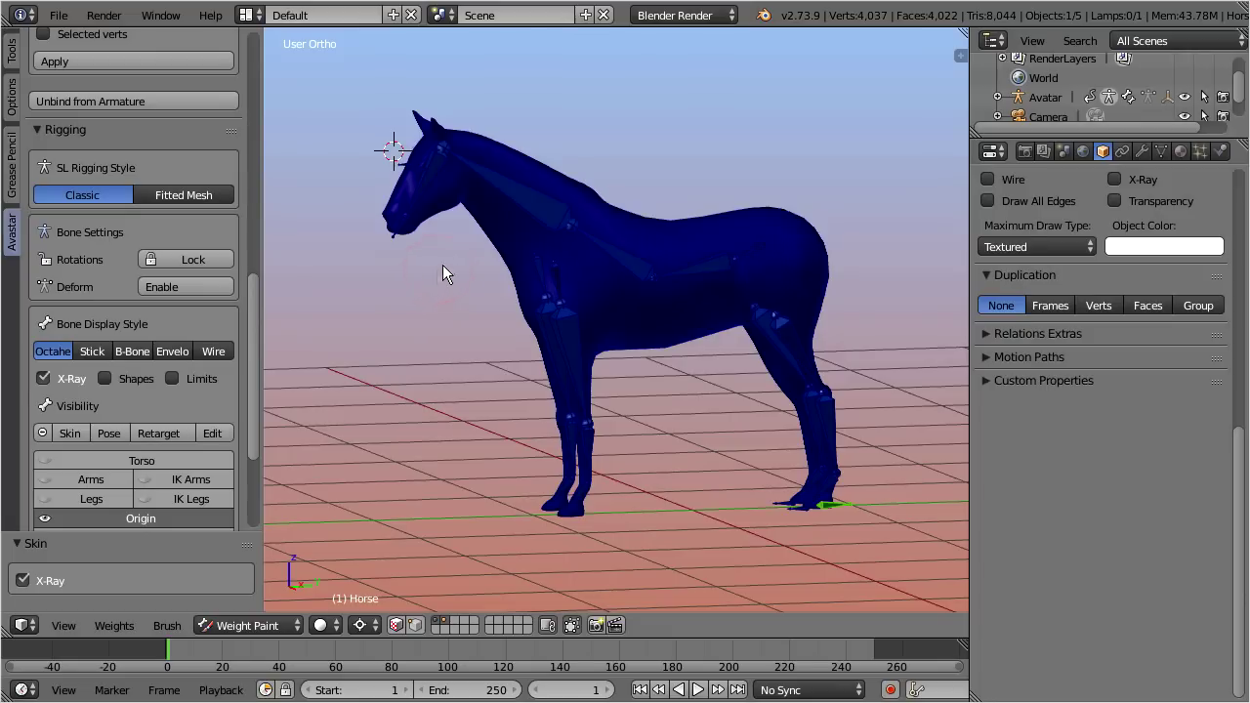
Select all the rig's bones in Weight Paint mode and check them across the horse
{"action": "right_click", "coordinate": [519, 199]}
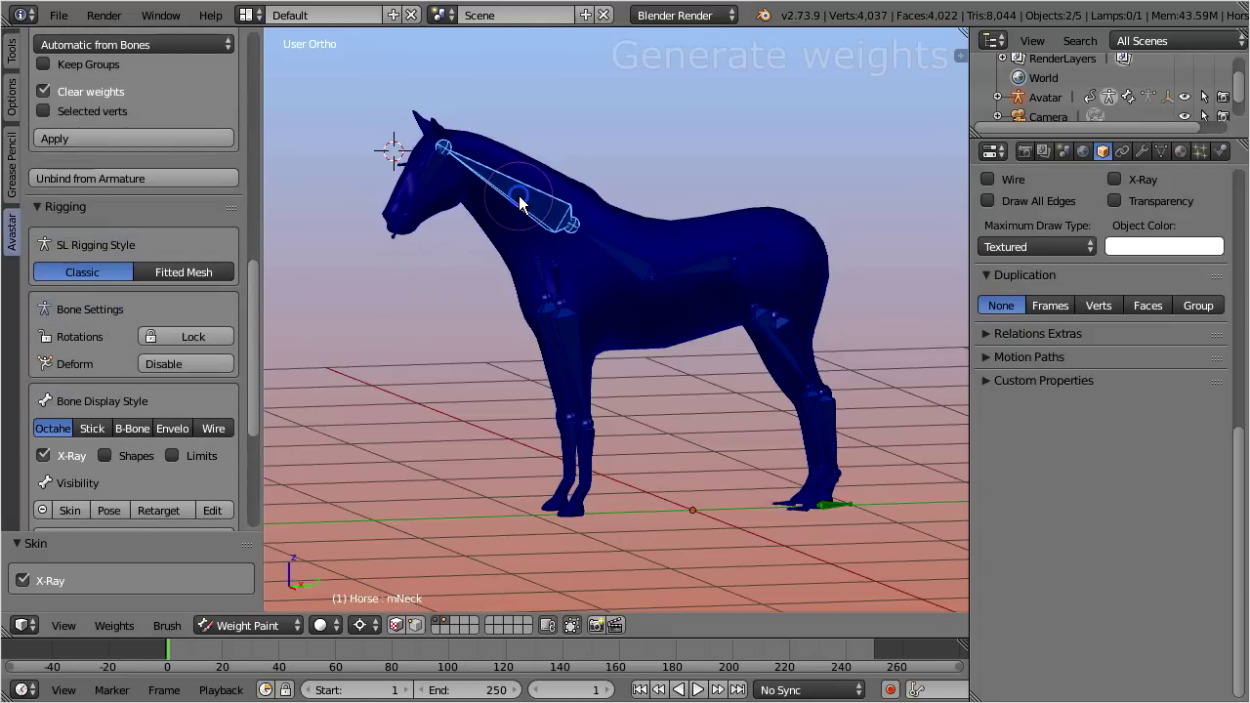
{"action": "right_click", "coordinate": [624, 262]}
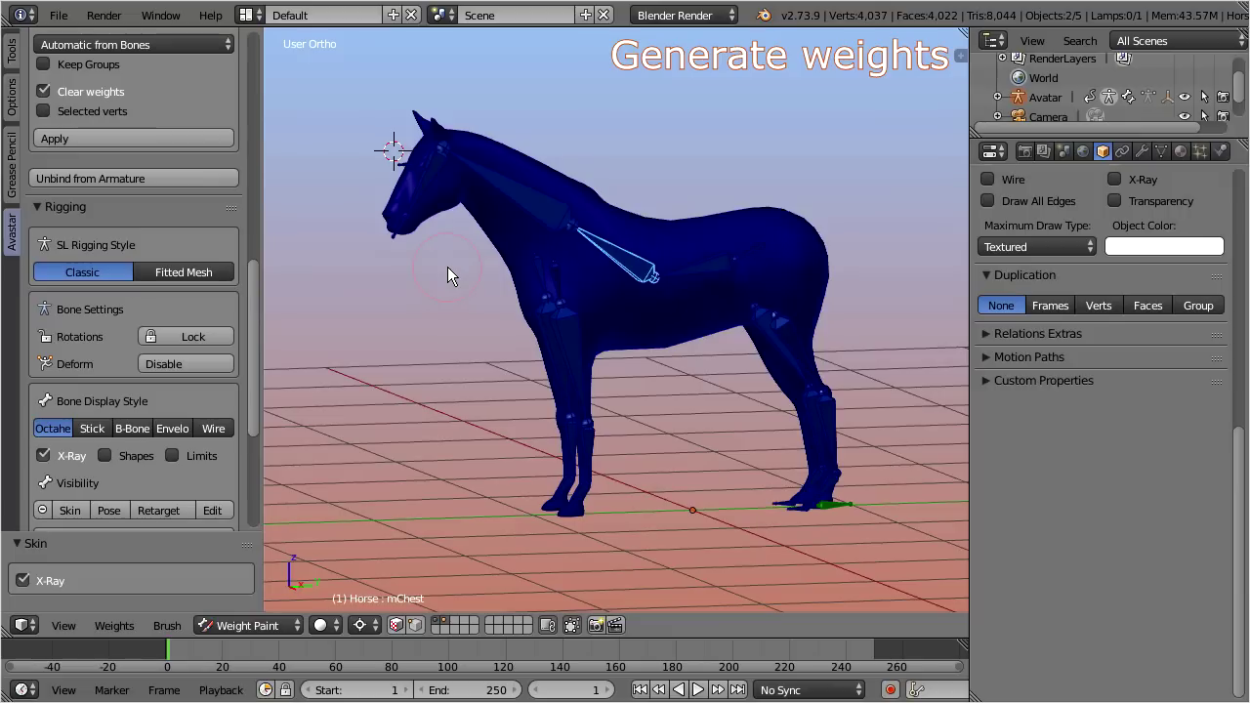
{"action": "key", "text": "a"}
{"action": "key", "text": "a"}
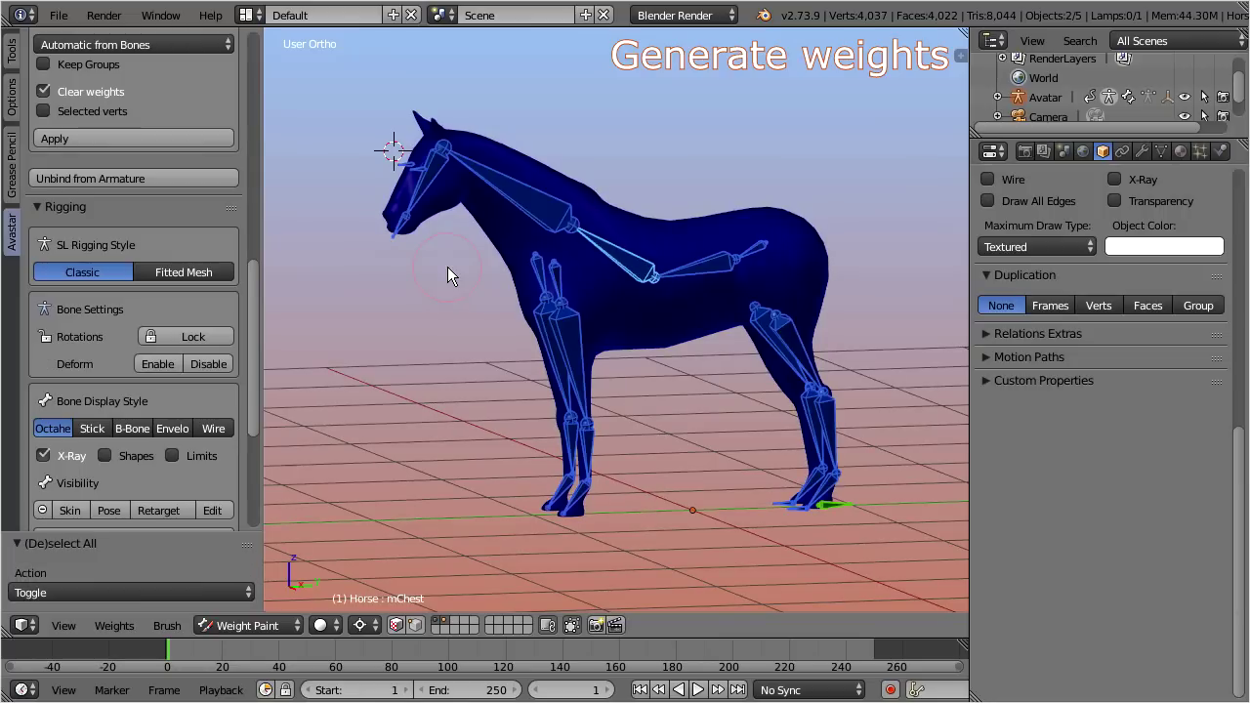
{"action": "scroll", "coordinate": [625, 313], "scroll_direction": "up", "scroll_amount": 3}
{"action": "scroll", "coordinate": [644, 327], "scroll_direction": "up", "scroll_amount": 8}
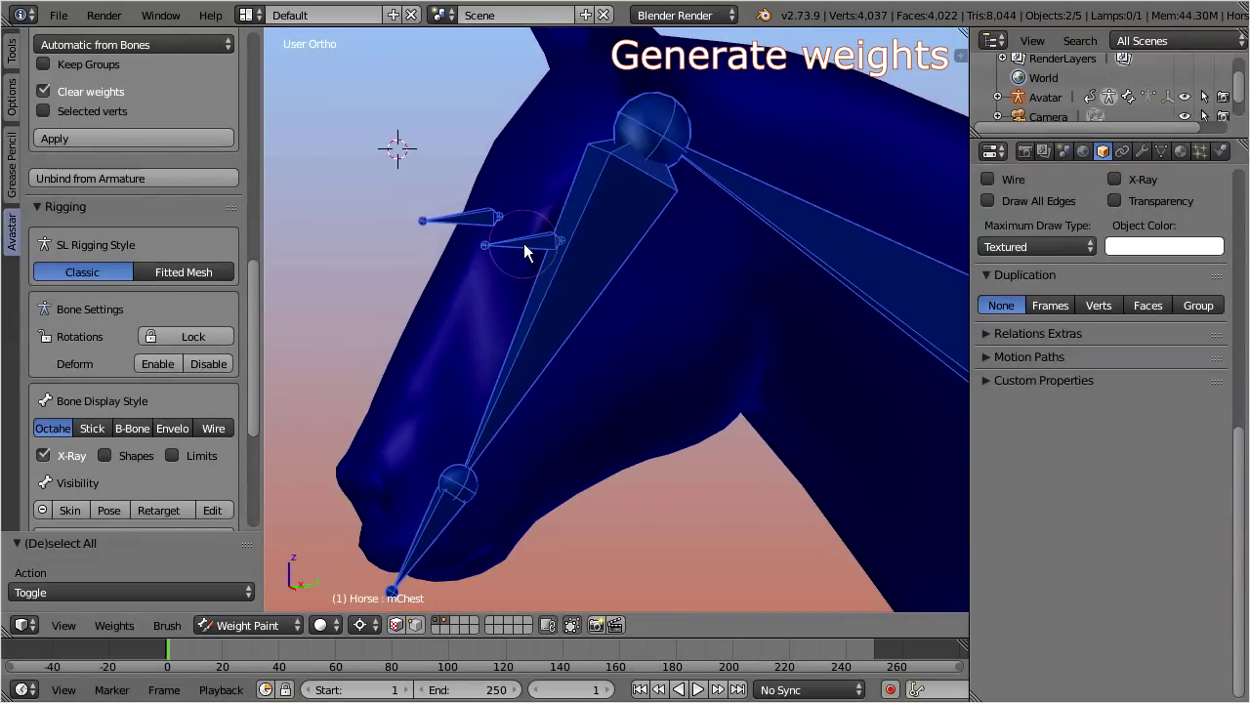
{"action": "right_click", "coordinate": [456, 220]}
{"action": "scroll", "coordinate": [634, 310], "scroll_direction": "down", "scroll_amount": 3}
{"action": "middle_click_drag", "start_coordinate": [749, 343], "coordinate": [473, 226], "text": "shift"}
{"action": "scroll", "coordinate": [530, 211], "scroll_direction": "down", "scroll_amount": 2}
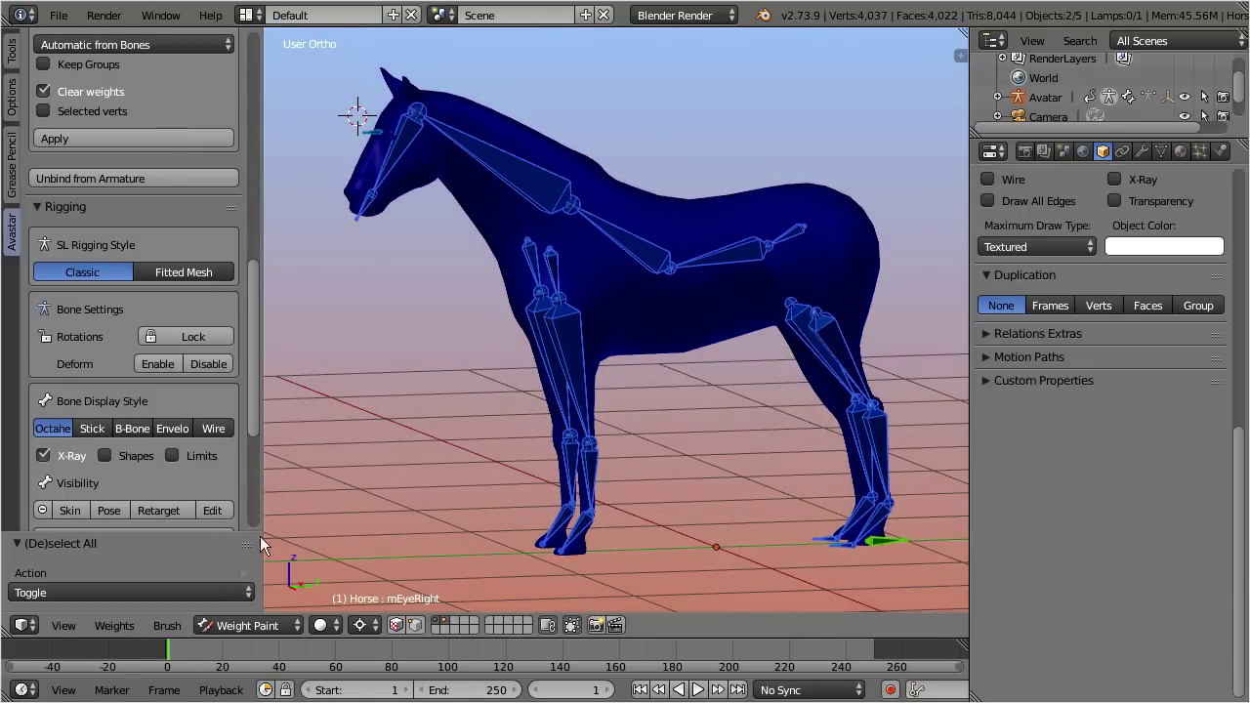
Generate automatic weights from the bones and inspect the mTorso, mChest and neck weight maps
{"action": "left_click", "coordinate": [118, 625]}
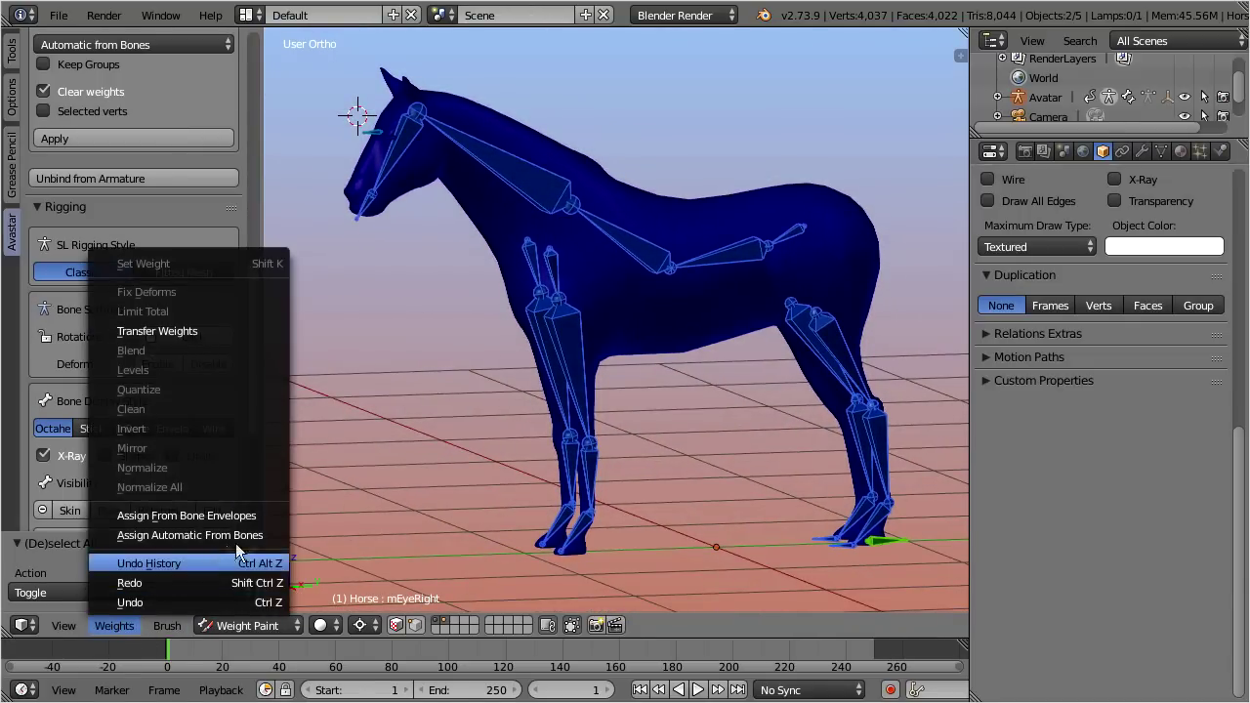
{"action": "left_click", "coordinate": [277, 535]}
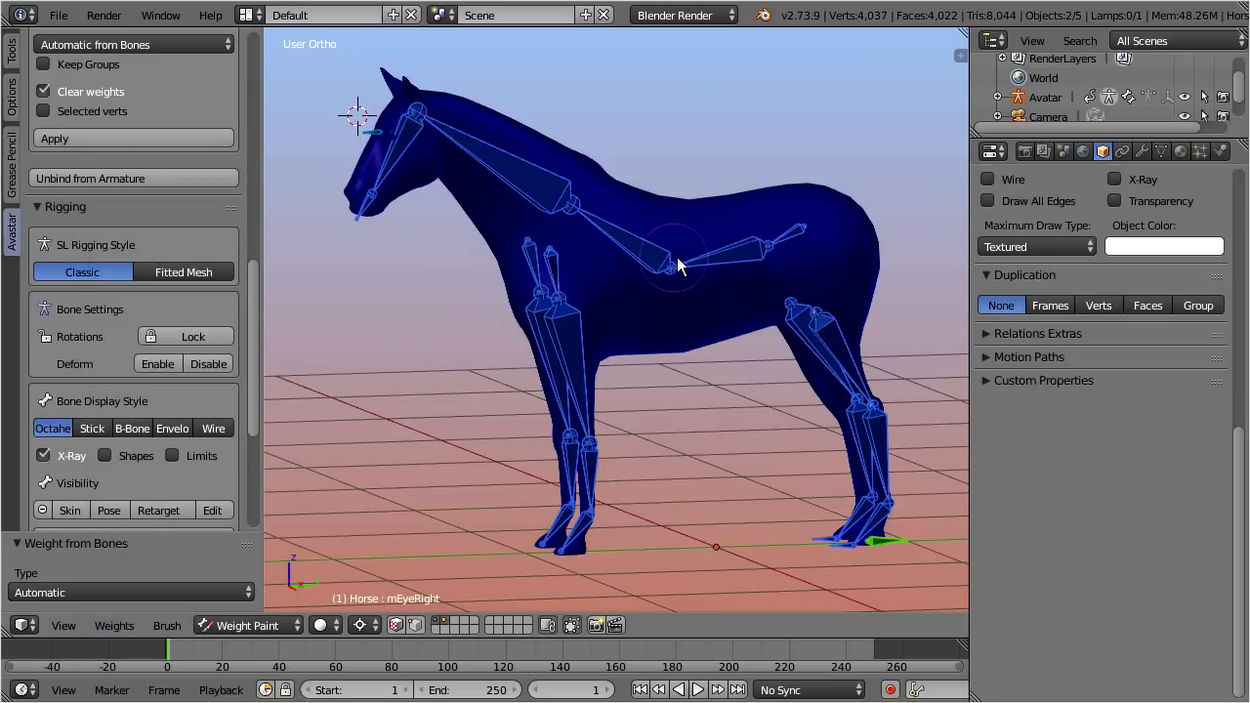
{"action": "right_click", "coordinate": [723, 255]}
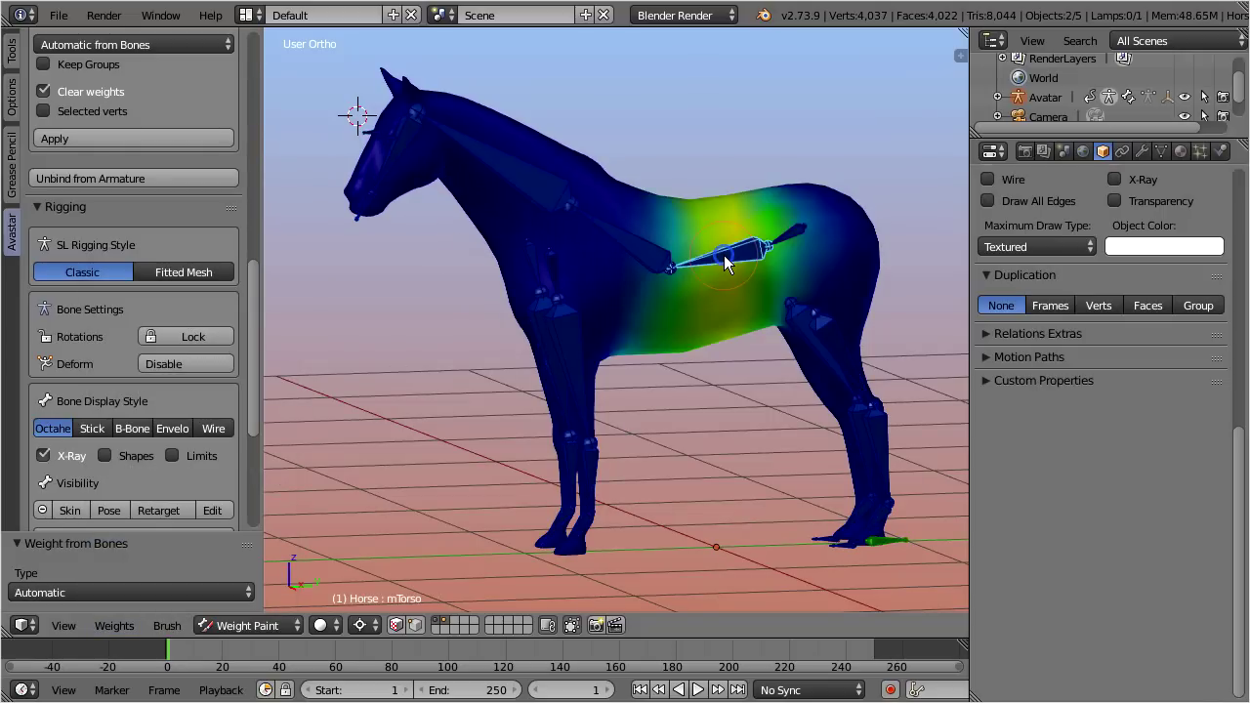
{"action": "right_click", "coordinate": [640, 256]}
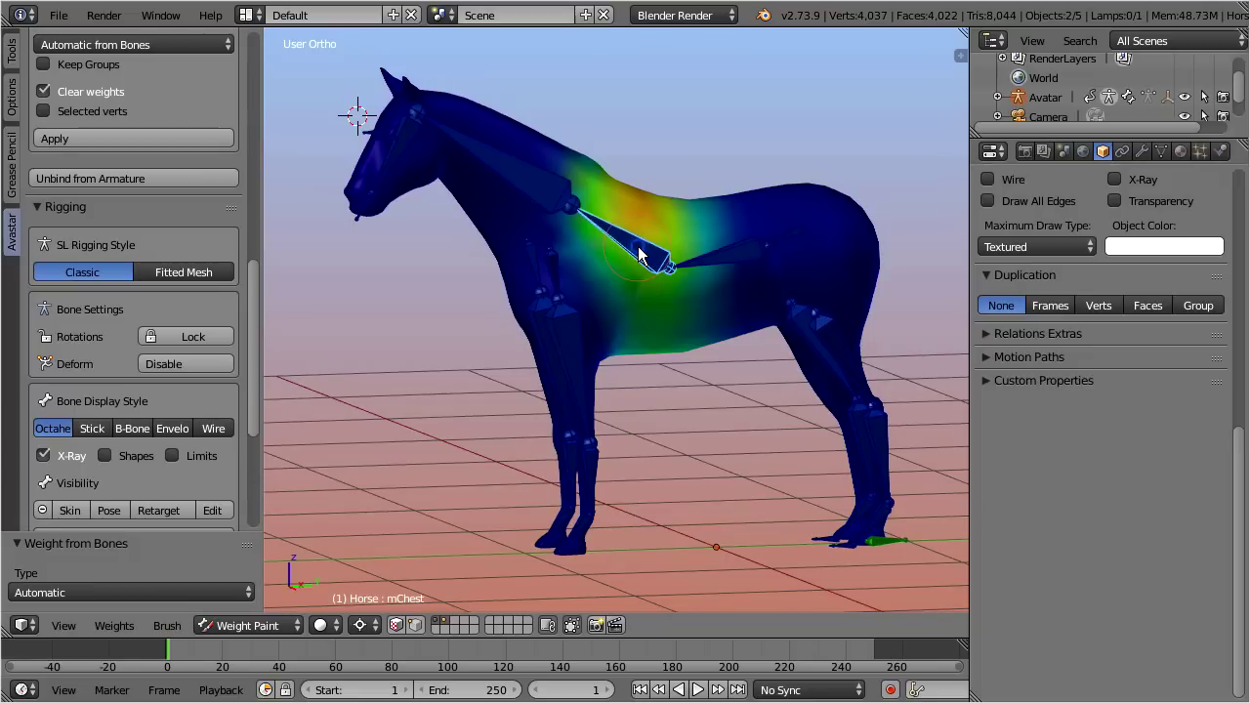
{"action": "right_click", "coordinate": [549, 190]}
Check the mHead, mSkull, mCollarLeft, shoulder and hip weights, ending on the head bone
{"action": "right_click", "coordinate": [414, 130]}
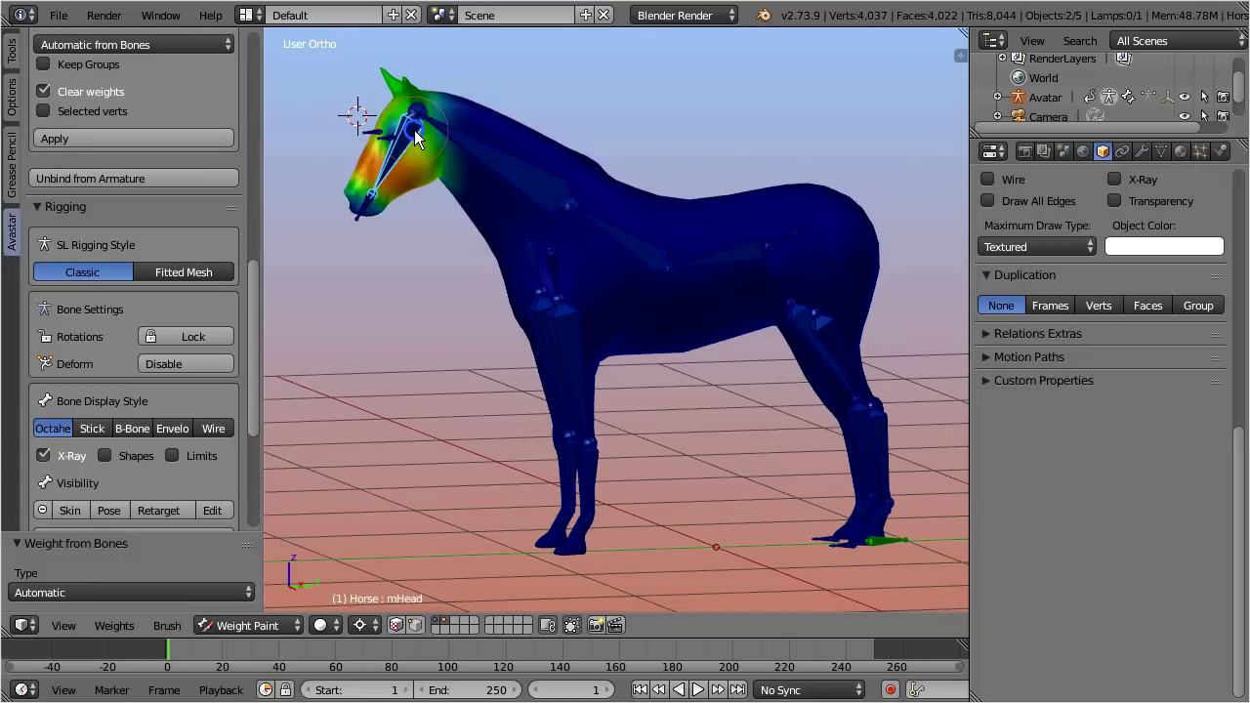
{"action": "right_click", "coordinate": [368, 202]}
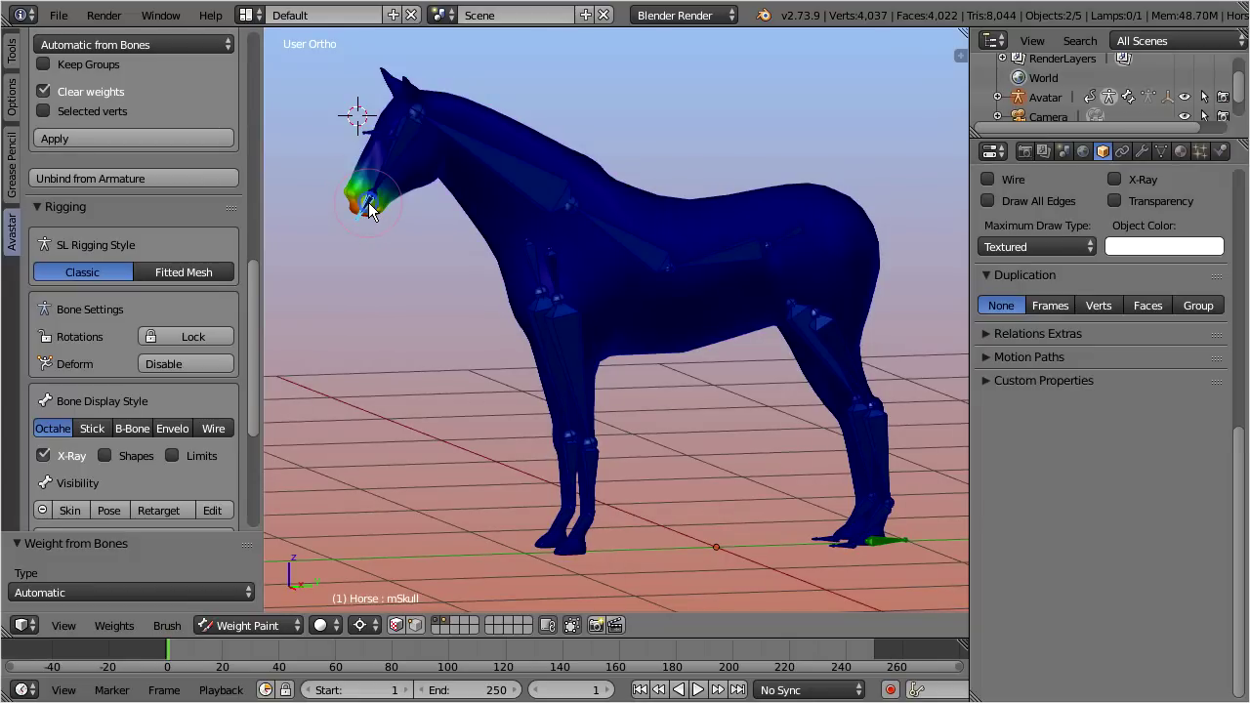
{"action": "right_click", "coordinate": [555, 262]}
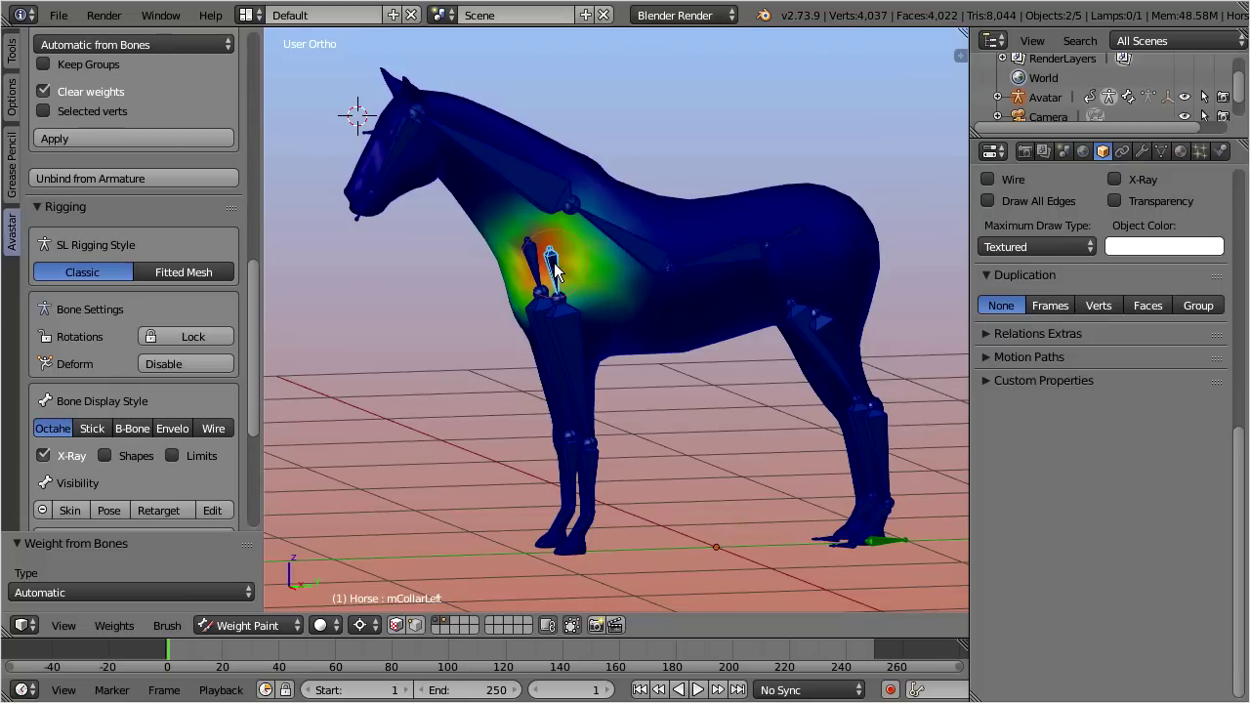
{"action": "right_click", "coordinate": [567, 324]}
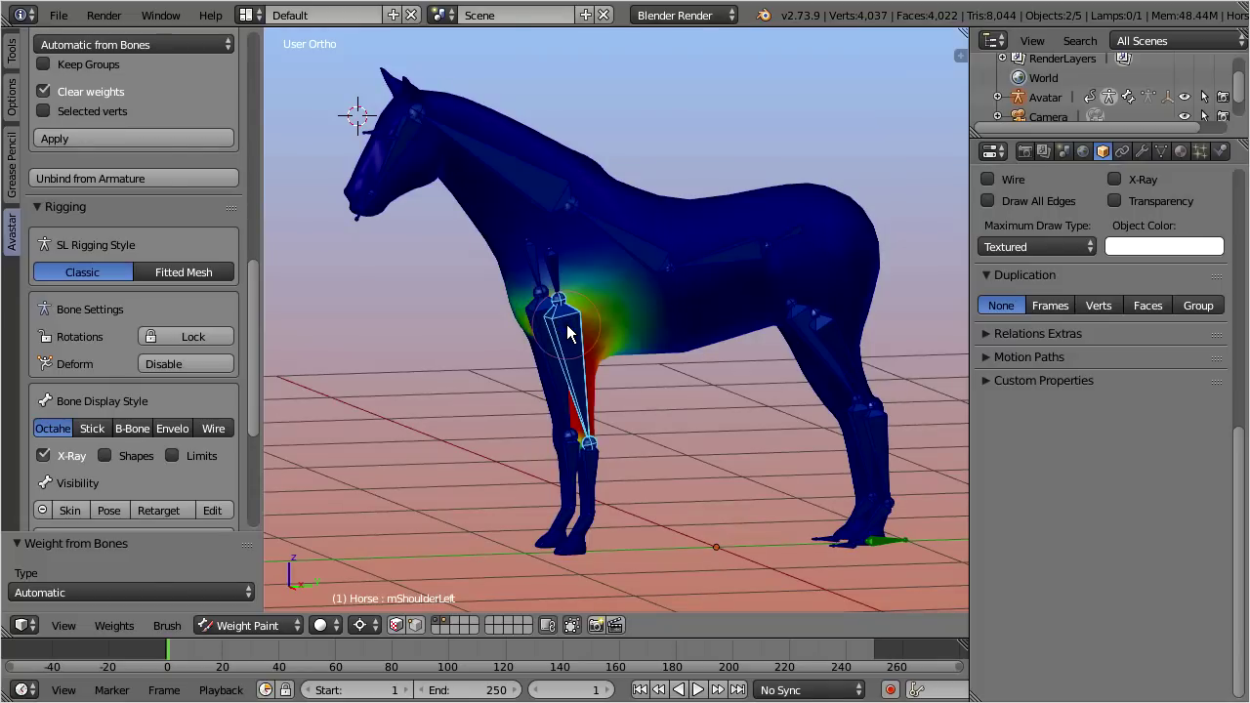
{"action": "right_click", "coordinate": [824, 344]}
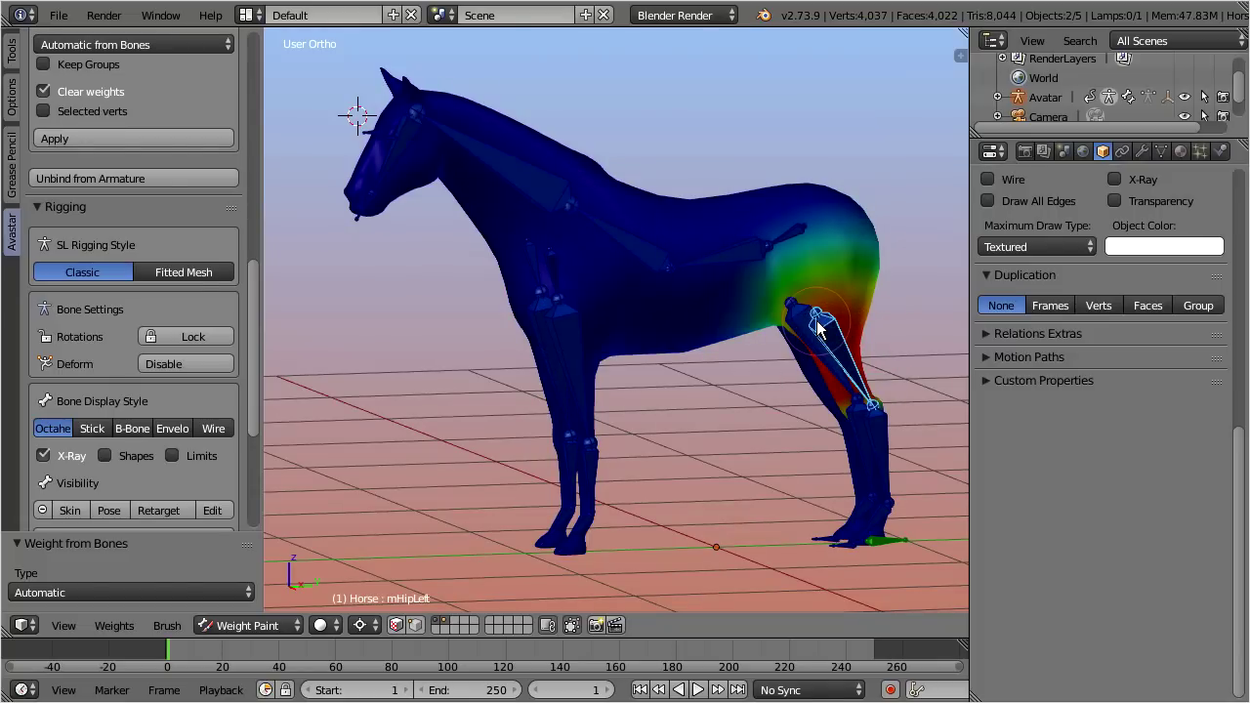
{"action": "key", "text": "a"}
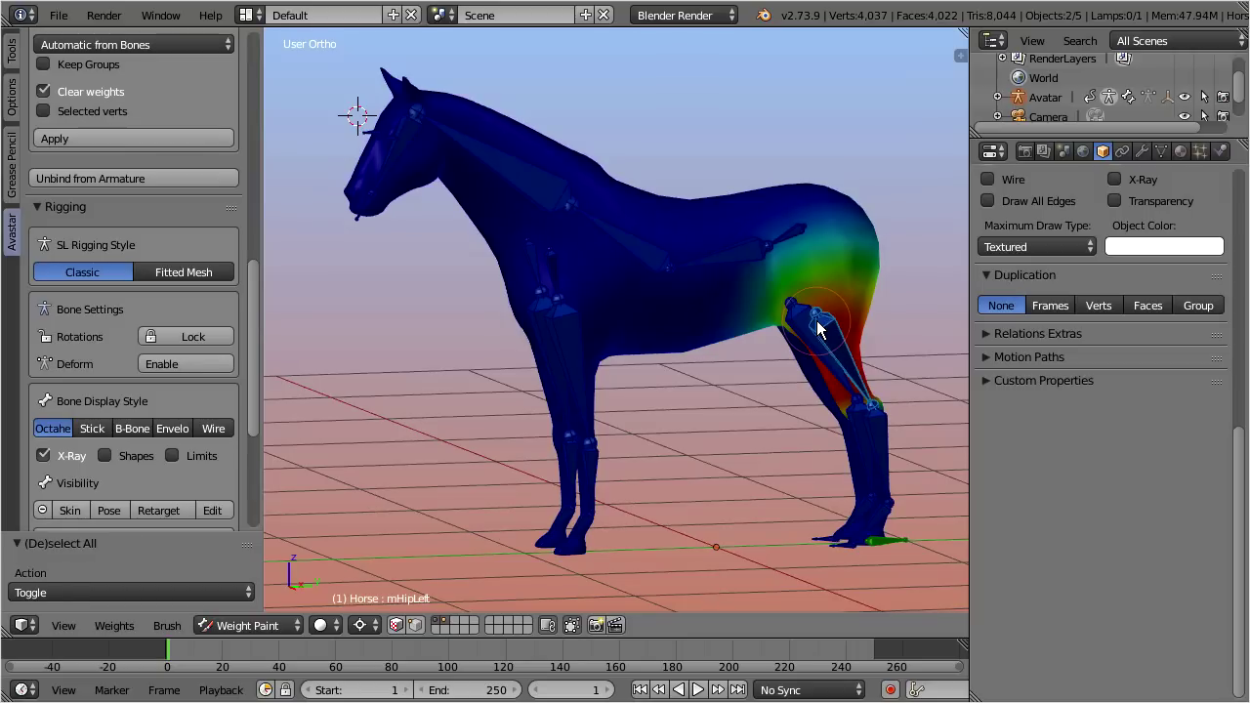
{"action": "right_click", "coordinate": [399, 145]}
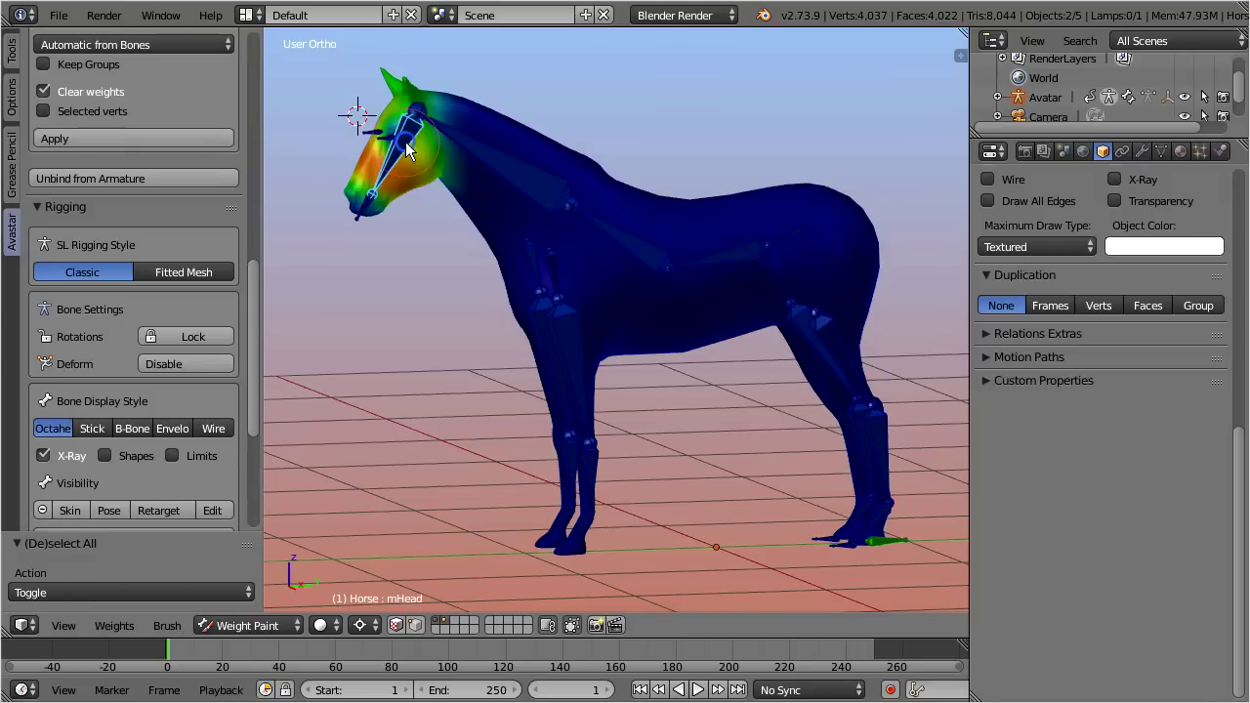
In right side view, rotate the mHead bone down by -31.198°
{"action": "key", "text": "KP_3"}
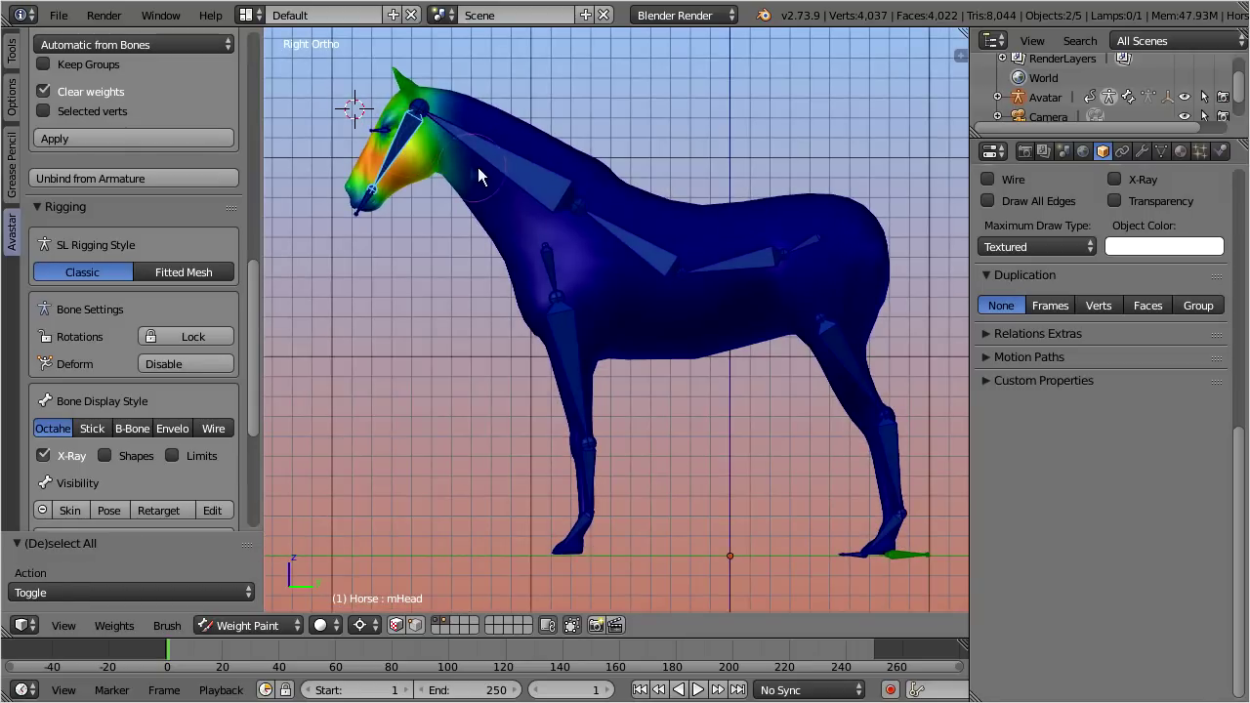
{"action": "scroll", "coordinate": [480, 167], "scroll_direction": "up", "scroll_amount": 6}
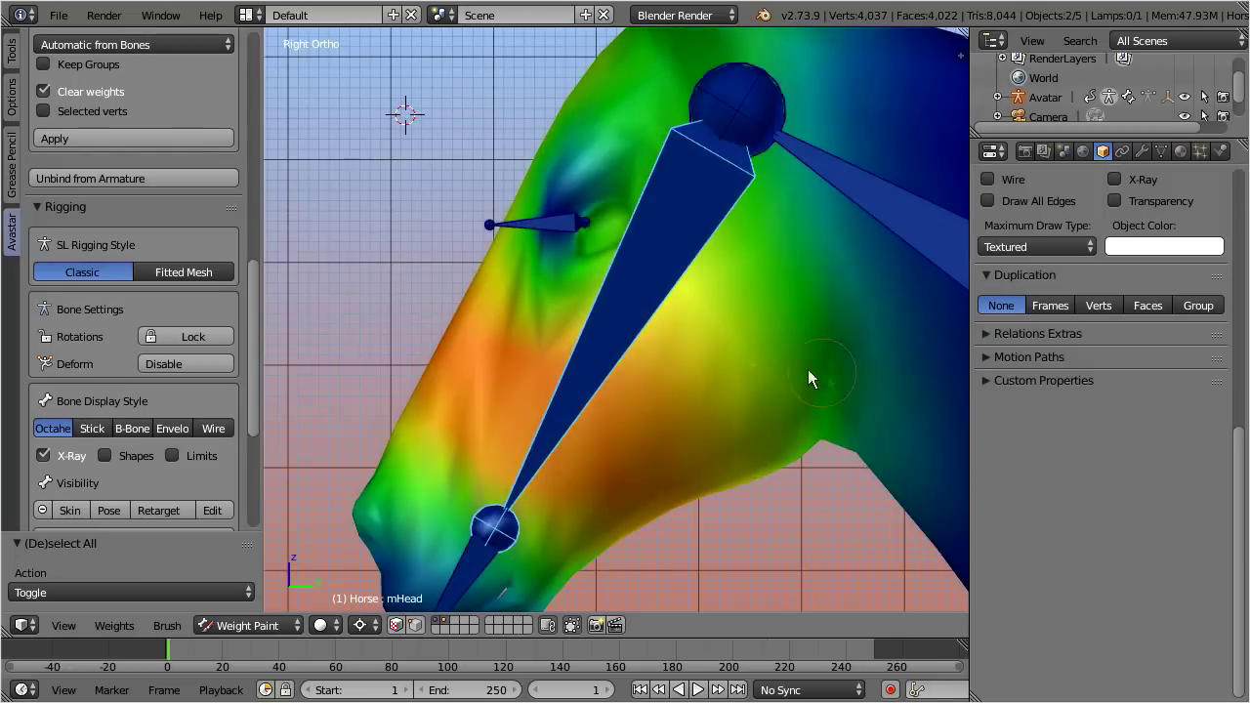
{"action": "scroll", "coordinate": [663, 356], "scroll_direction": "down", "scroll_amount": 1}
{"action": "key", "text": "r"}
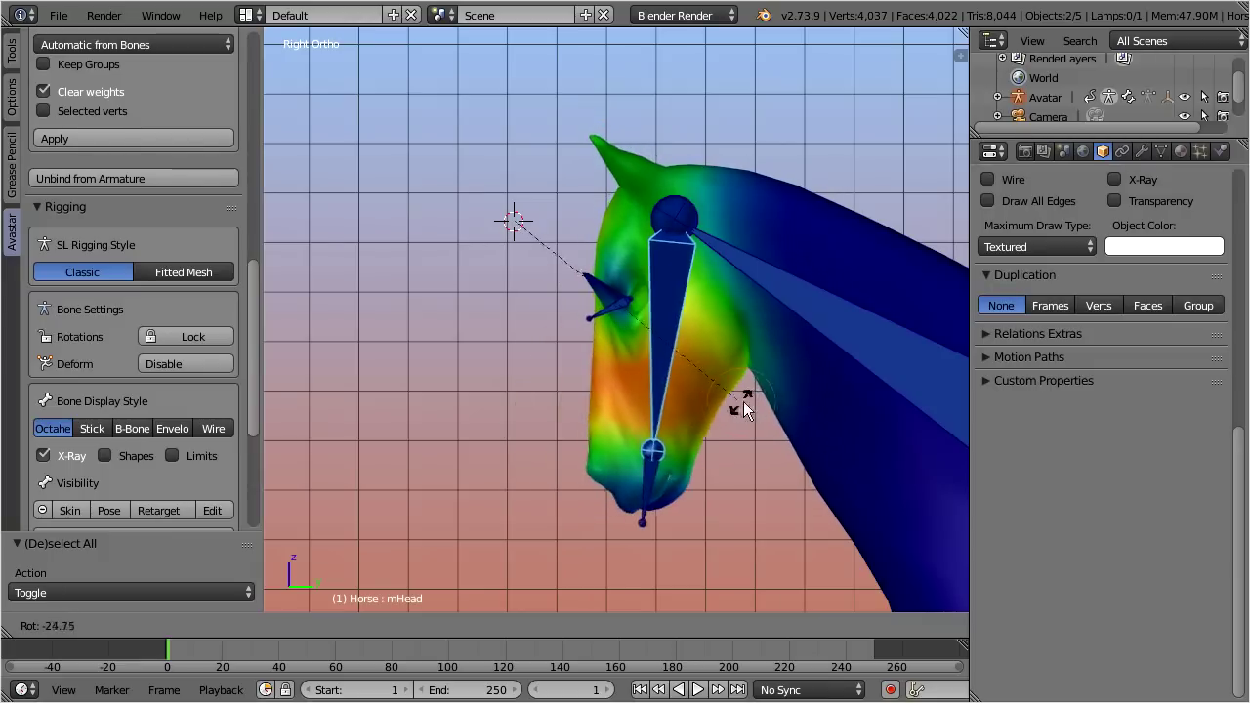
{"action": "left_click", "coordinate": [786, 392]}
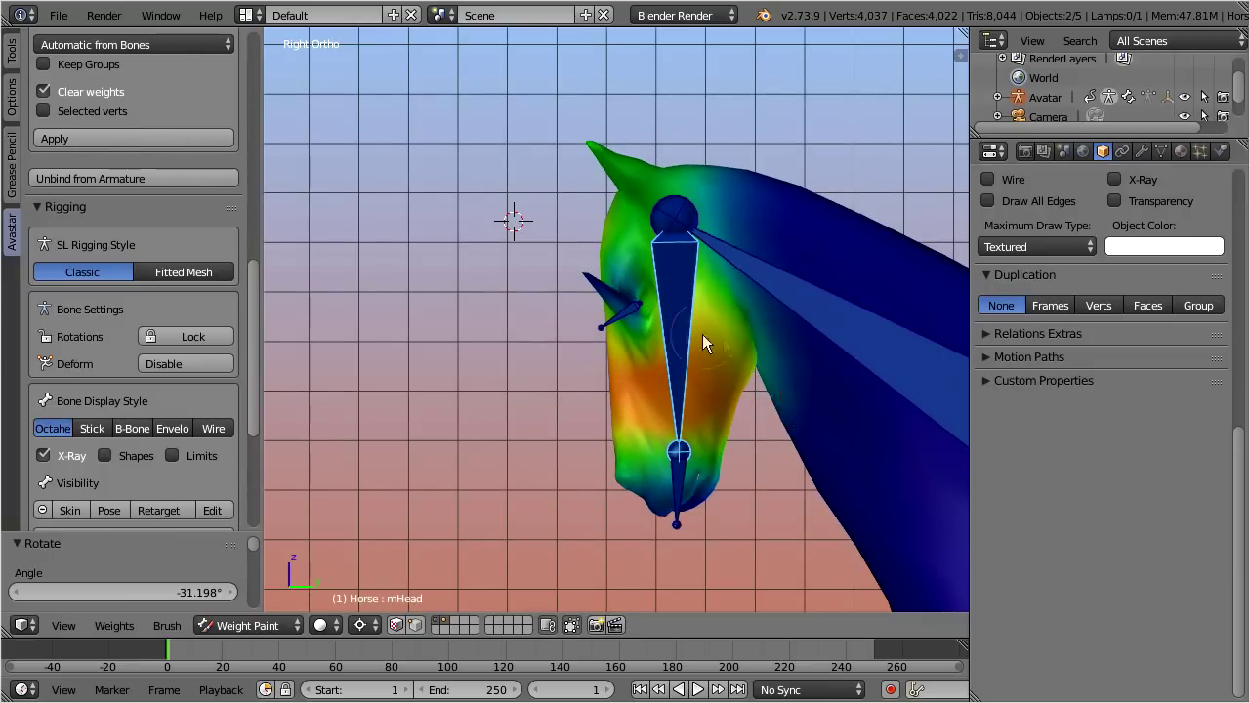
Set the Bone Display Style to Stick and orbit around the head
{"action": "scroll", "coordinate": [685, 331], "scroll_direction": "up", "scroll_amount": 4}
{"action": "scroll", "coordinate": [685, 313], "scroll_direction": "up", "scroll_amount": 2}
{"action": "scroll", "coordinate": [684, 295], "scroll_direction": "down", "scroll_amount": 1}
{"action": "mouse_move", "coordinate": [683, 296]}
{"action": "middle_mouse_down"}
{"action": "mouse_move", "coordinate": [714, 304]}
{"action": "mouse_move", "coordinate": [693, 297]}
{"action": "middle_mouse_up"}
{"action": "scroll", "coordinate": [713, 299], "scroll_direction": "down", "scroll_amount": 3}
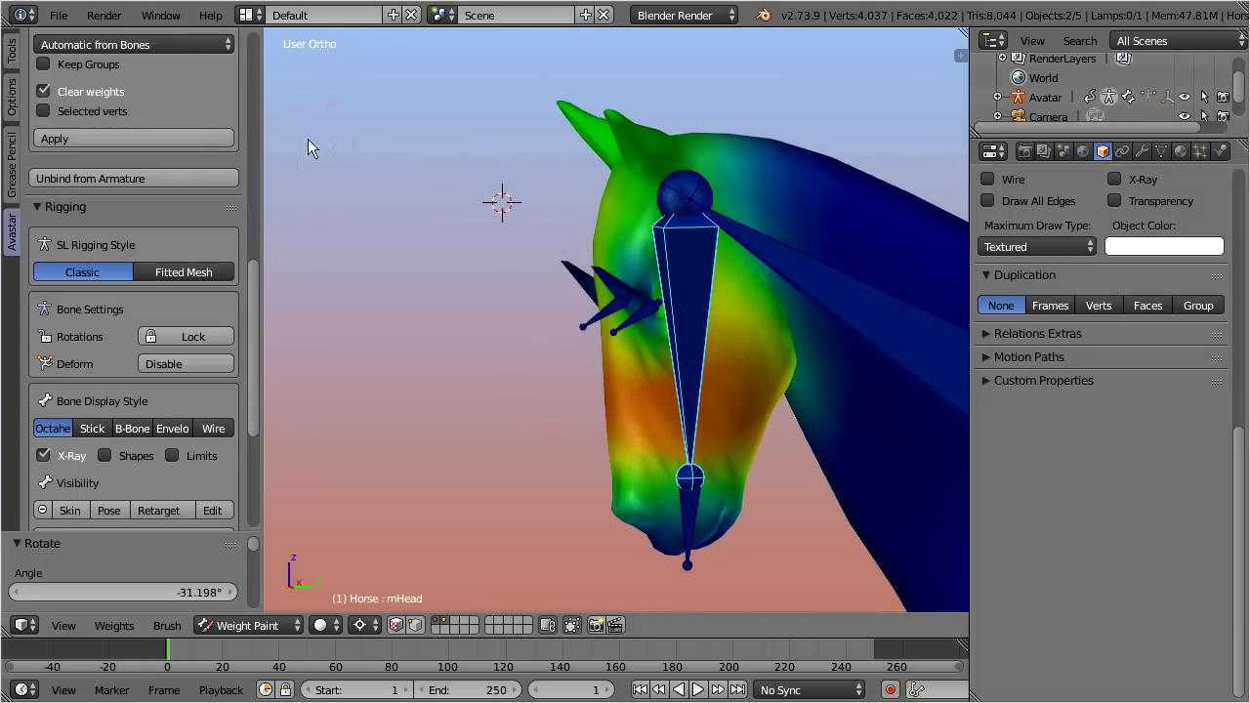
{"action": "left_click", "coordinate": [93, 428]}
{"action": "mouse_move", "coordinate": [683, 311]}
{"action": "middle_mouse_down"}
{"action": "mouse_move", "coordinate": [719, 323]}
{"action": "mouse_move", "coordinate": [958, 315]}
{"action": "mouse_move", "coordinate": [758, 329]}
{"action": "mouse_move", "coordinate": [680, 314]}
{"action": "middle_mouse_up"}
{"action": "scroll", "coordinate": [681, 315], "scroll_direction": "up", "scroll_amount": 3}
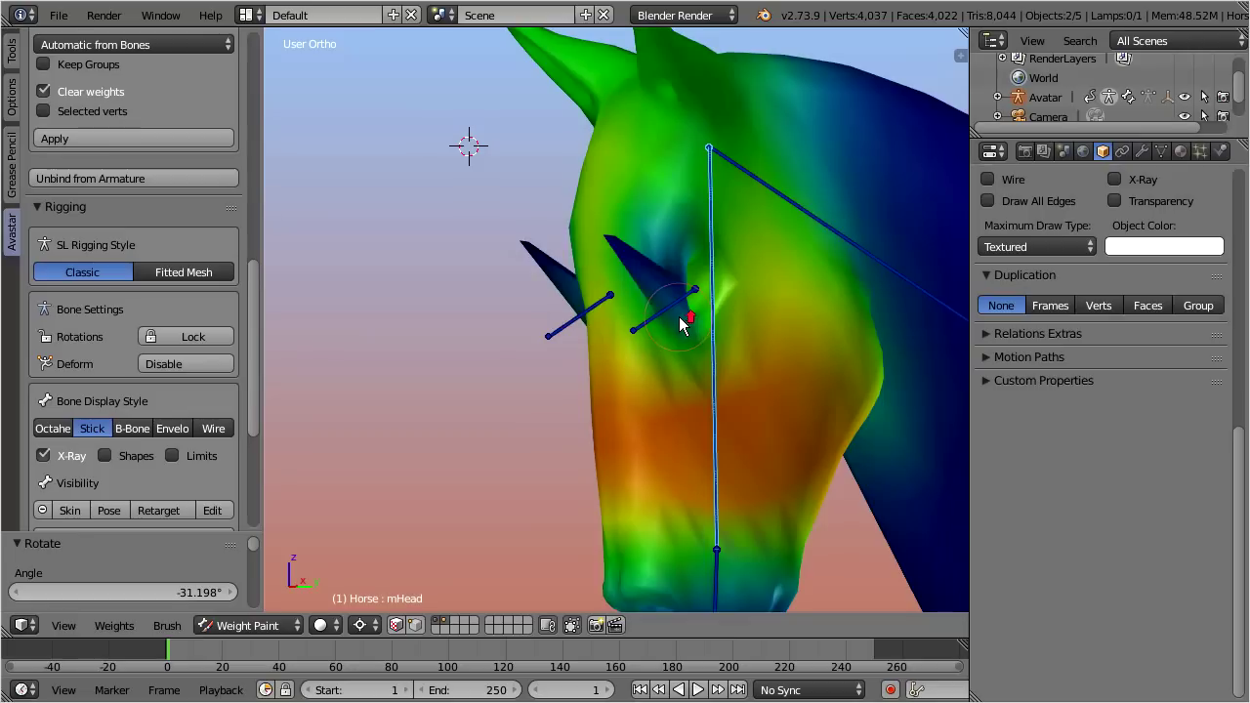
Switch to the Add weight brush with Weight lowered to 0.184
{"action": "left_click", "coordinate": [11, 61]}
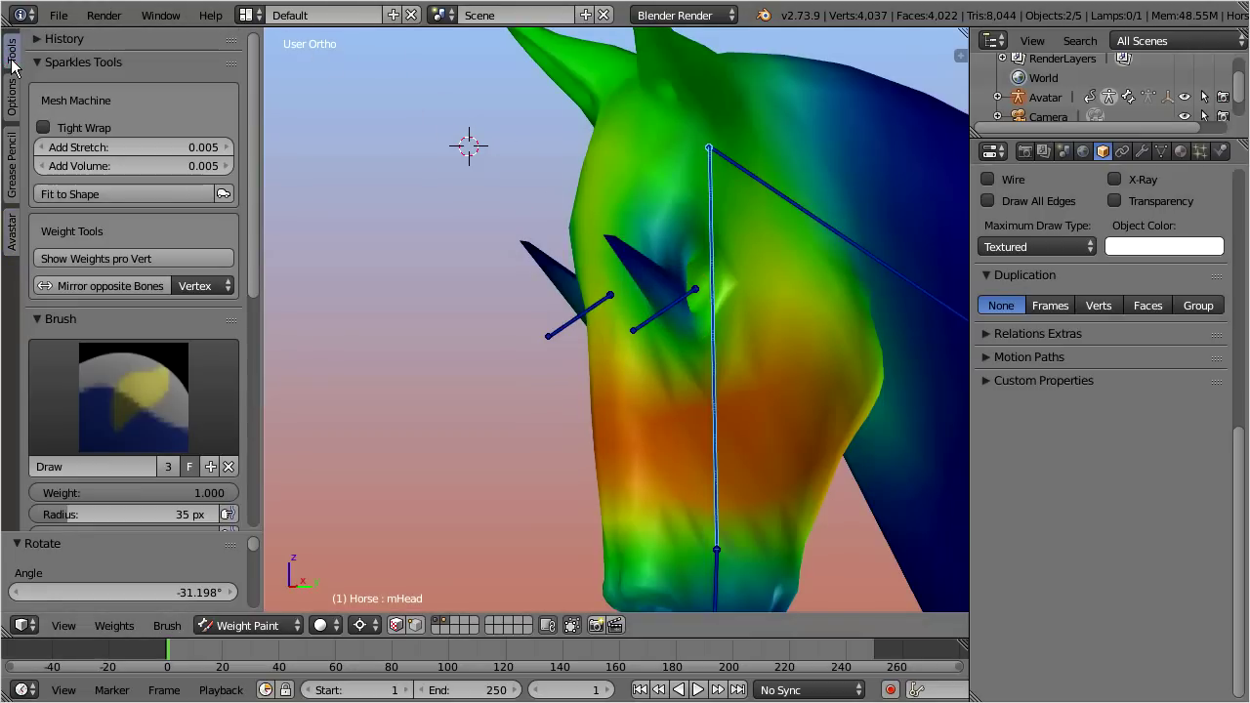
{"action": "left_click_drag", "start_coordinate": [253, 56], "coordinate": [250, 149]}
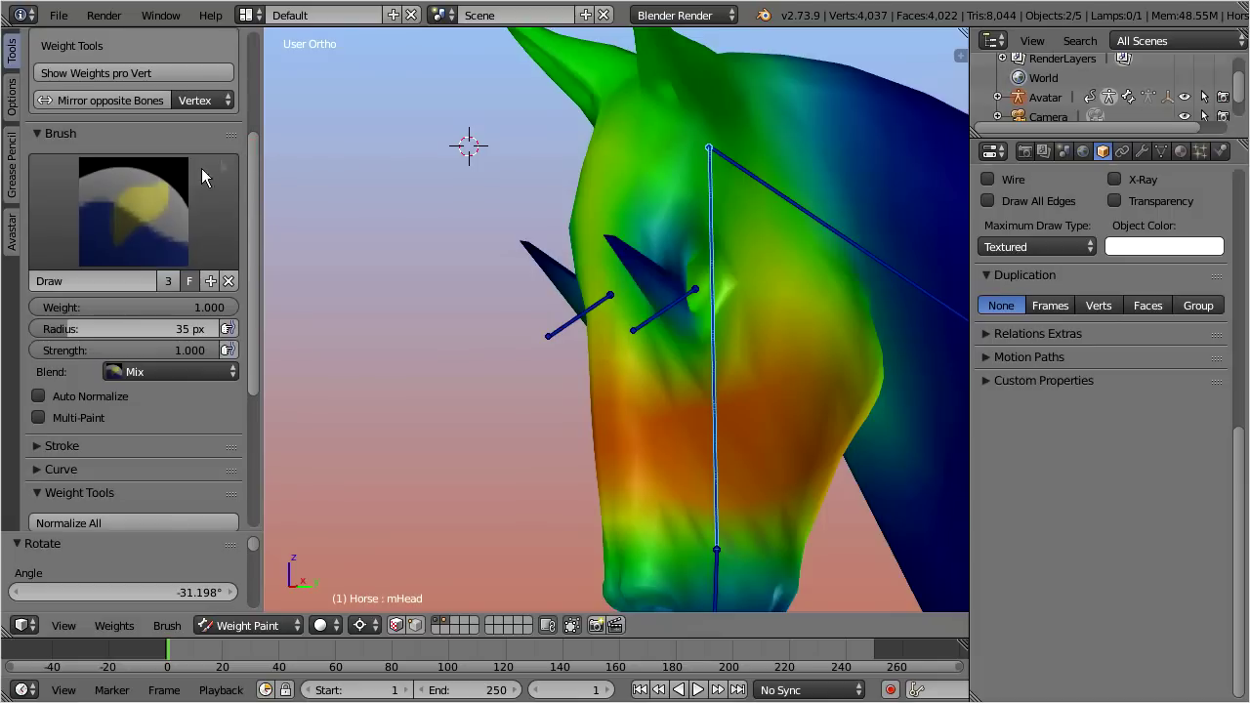
{"action": "left_click", "coordinate": [105, 223]}
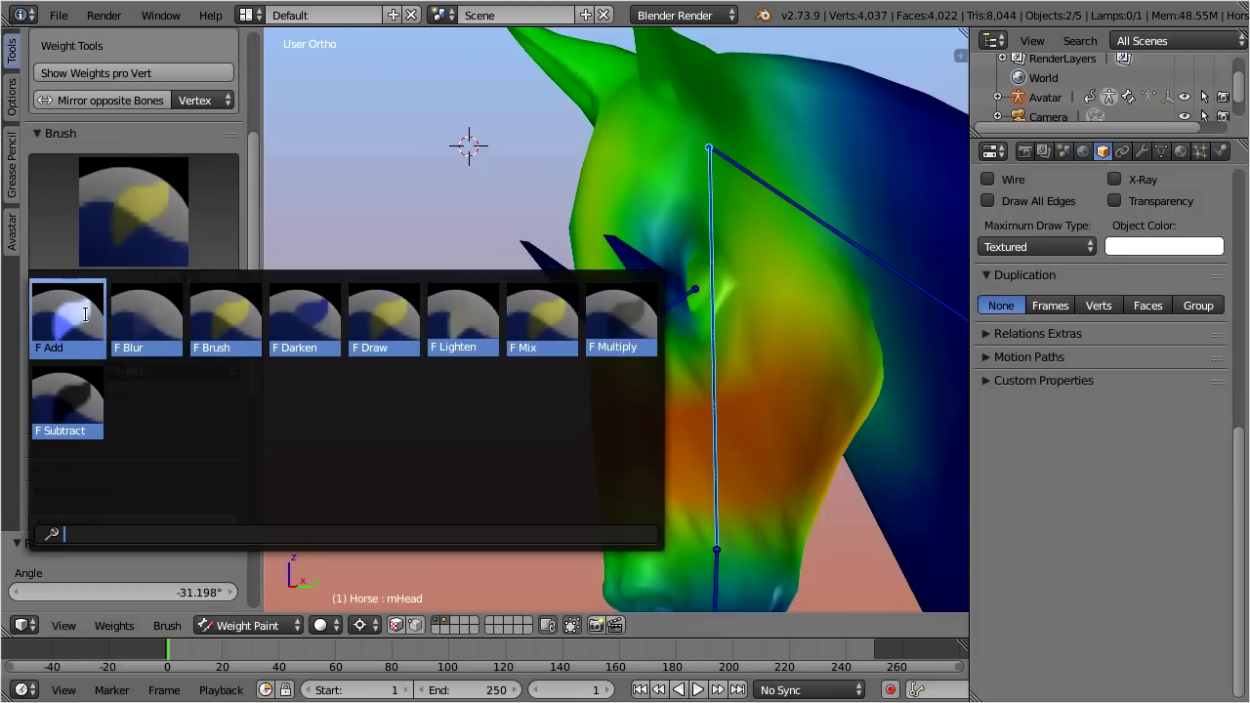
{"action": "left_click", "coordinate": [87, 316]}
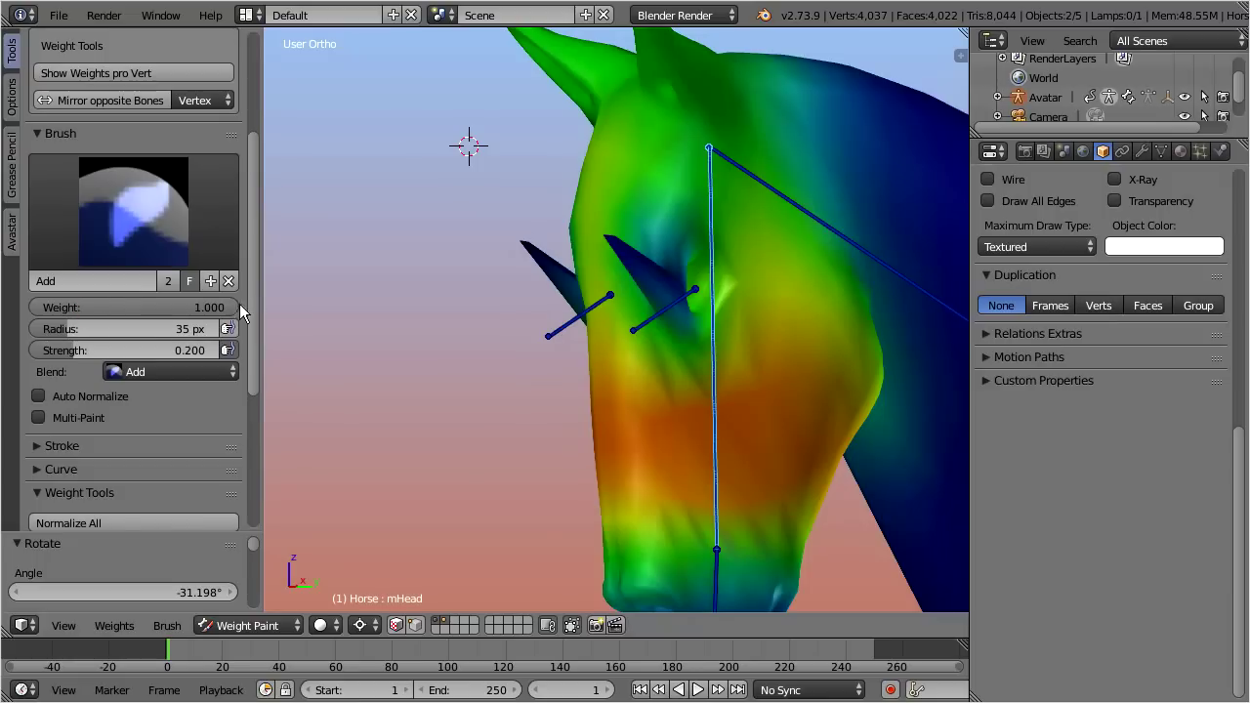
{"action": "left_click_drag", "start_coordinate": [232, 306], "coordinate": [156, 306]}
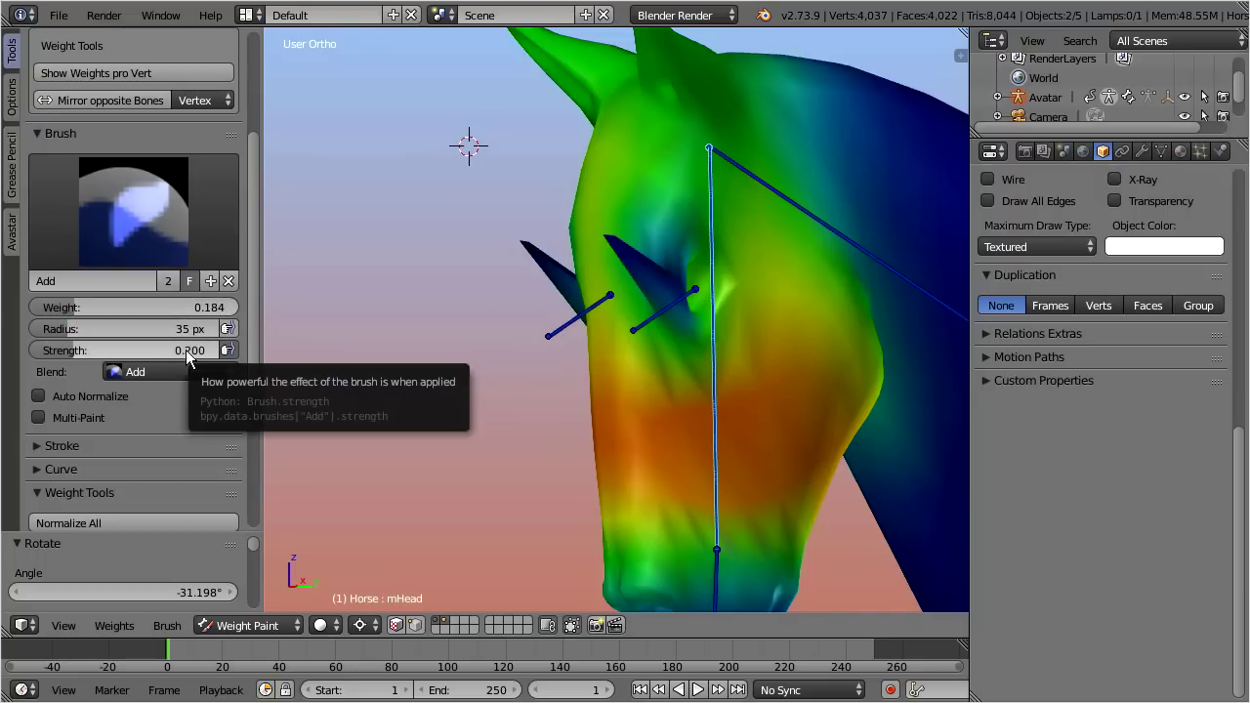
Paint mHead weight over and around the horse's eye and below it
{"action": "mouse_move", "coordinate": [537, 264]}
{"action": "left_mouse_down"}
{"action": "mouse_move", "coordinate": [530, 245]}
{"action": "mouse_move", "coordinate": [611, 245]}
{"action": "mouse_move", "coordinate": [661, 280]}
{"action": "mouse_move", "coordinate": [667, 261]}
{"action": "mouse_move", "coordinate": [680, 335]}
{"action": "mouse_move", "coordinate": [680, 242]}
{"action": "mouse_move", "coordinate": [672, 293]}
{"action": "left_mouse_up"}
{"action": "mouse_move", "coordinate": [672, 293]}
{"action": "middle_mouse_down"}
{"action": "mouse_move", "coordinate": [943, 273]}
{"action": "mouse_move", "coordinate": [293, 271]}
{"action": "middle_mouse_up"}
{"action": "mouse_move", "coordinate": [561, 317]}
{"action": "left_mouse_down"}
{"action": "mouse_move", "coordinate": [566, 213]}
{"action": "mouse_move", "coordinate": [565, 287]}
{"action": "mouse_move", "coordinate": [543, 343]}
{"action": "left_mouse_up"}
Rotate the head bone to test the new weights, then view the whole horse
{"action": "scroll", "coordinate": [544, 343], "scroll_direction": "down", "scroll_amount": 5}
{"action": "middle_click_drag", "start_coordinate": [544, 342], "coordinate": [273, 358]}
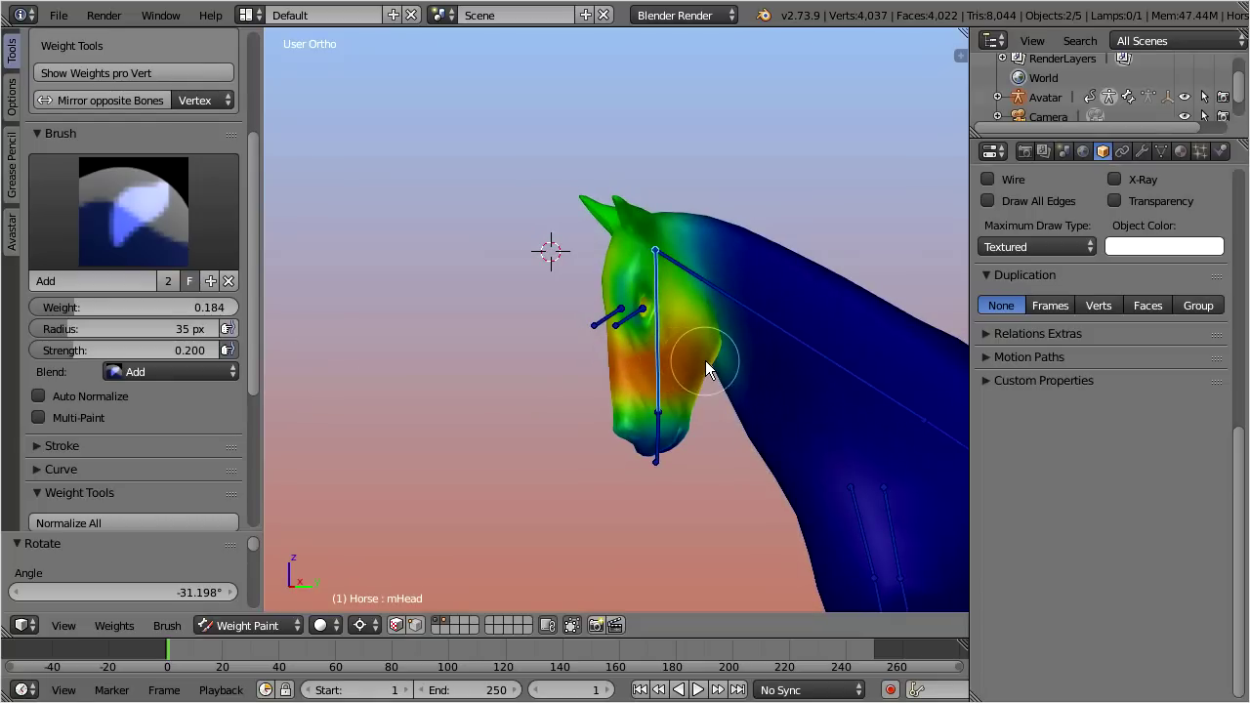
{"action": "key", "text": "r"}
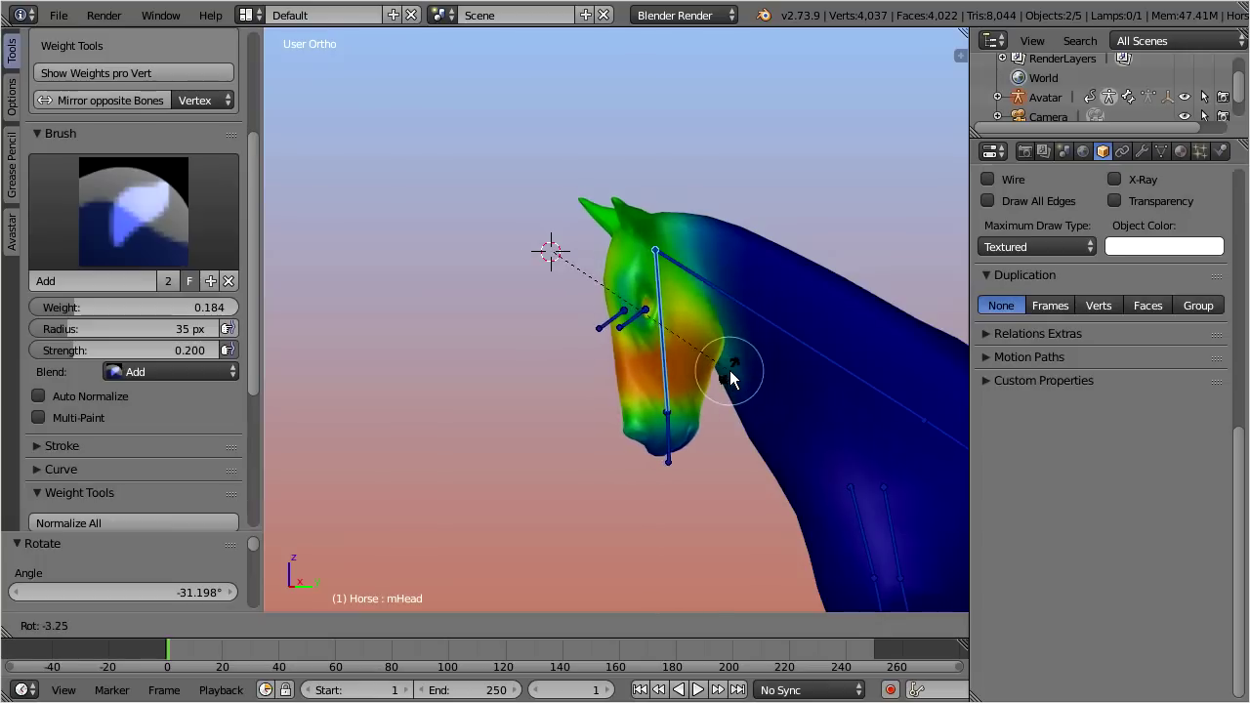
{"action": "left_click", "coordinate": [577, 361]}
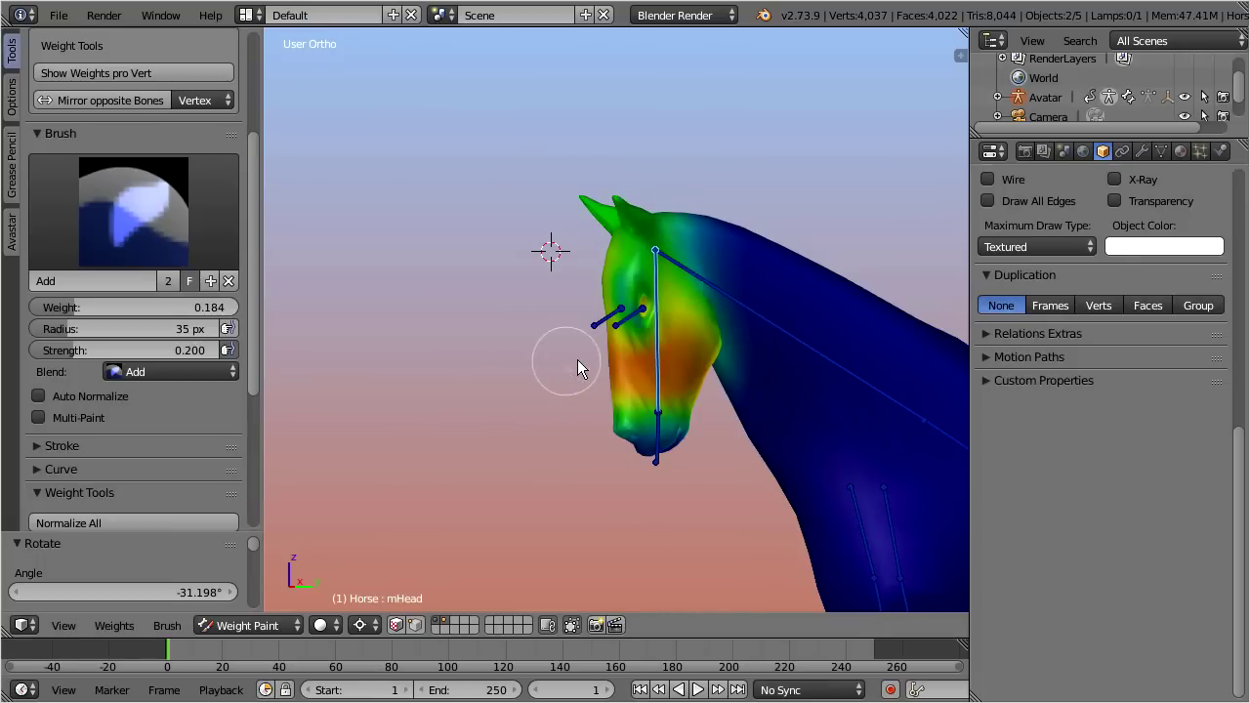
{"action": "scroll", "coordinate": [577, 359], "scroll_direction": "down", "scroll_amount": 4}
{"action": "middle_click_drag", "start_coordinate": [723, 363], "coordinate": [539, 241], "text": "shift"}
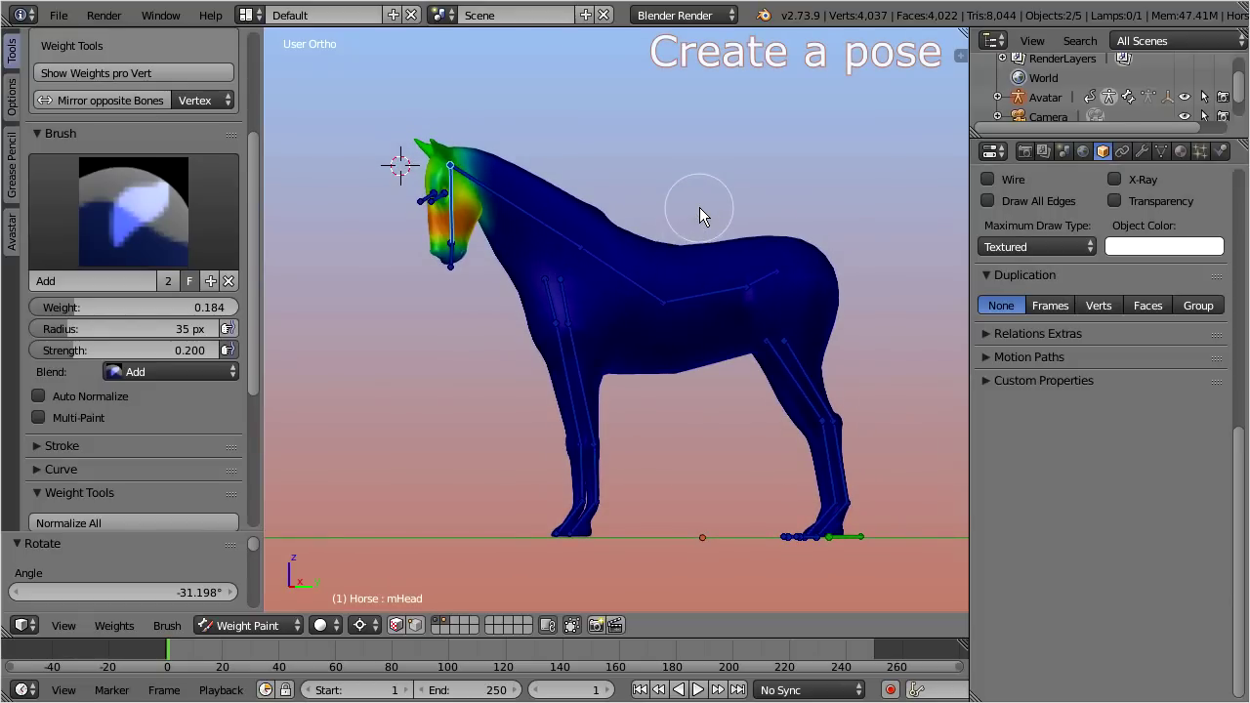
In Avastar Visibility, choose Pose, untick Shapes, enable X-Ray and use Octahedral bones
{"action": "left_click", "coordinate": [8, 248]}
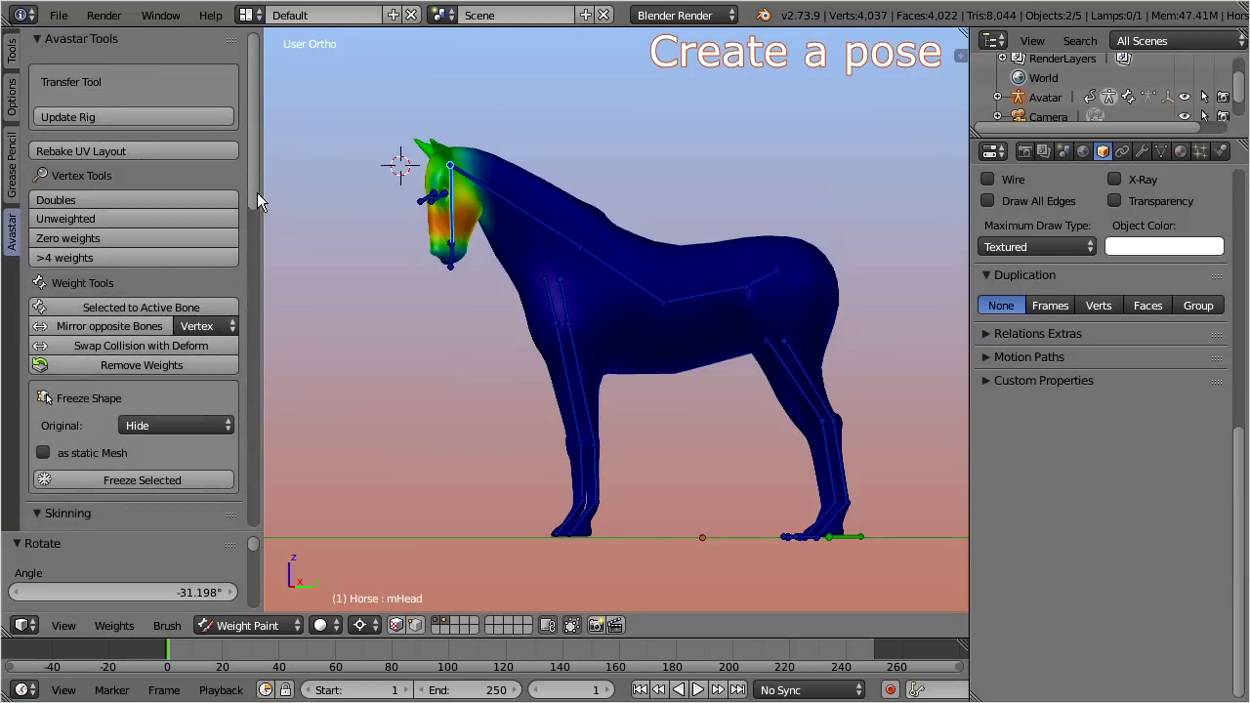
{"action": "left_click_drag", "start_coordinate": [256, 194], "coordinate": [258, 485]}
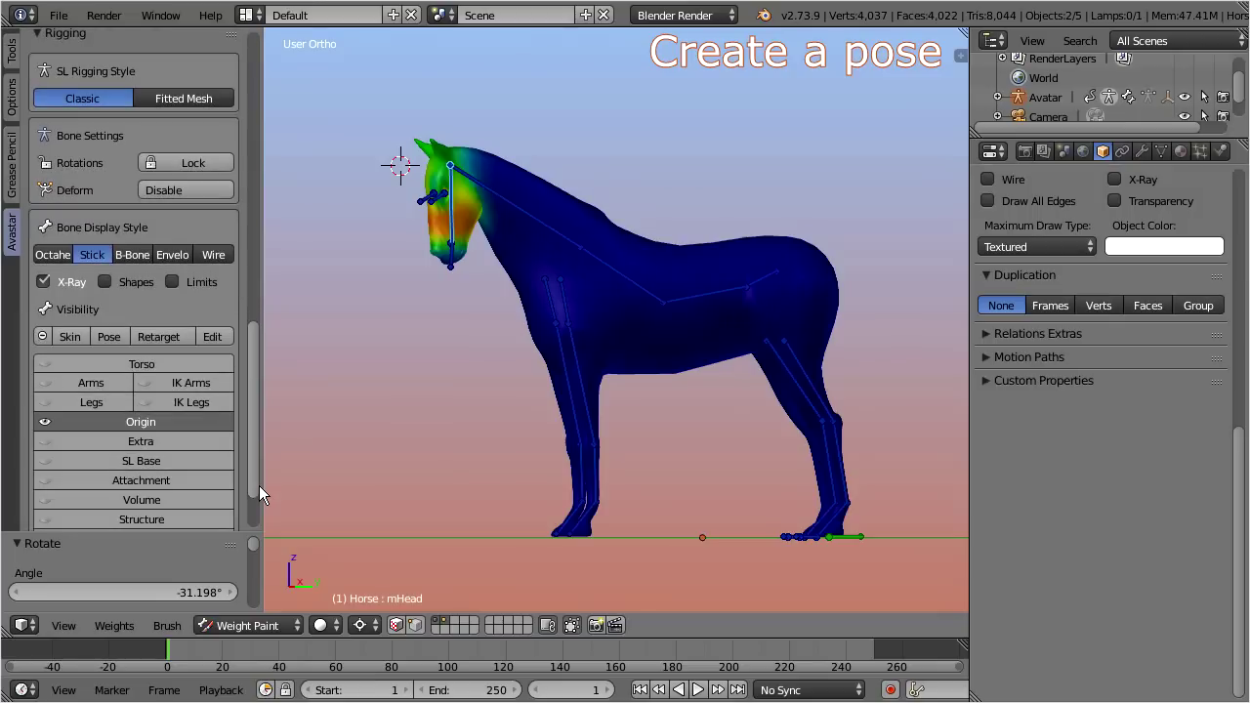
{"action": "left_click", "coordinate": [109, 336]}
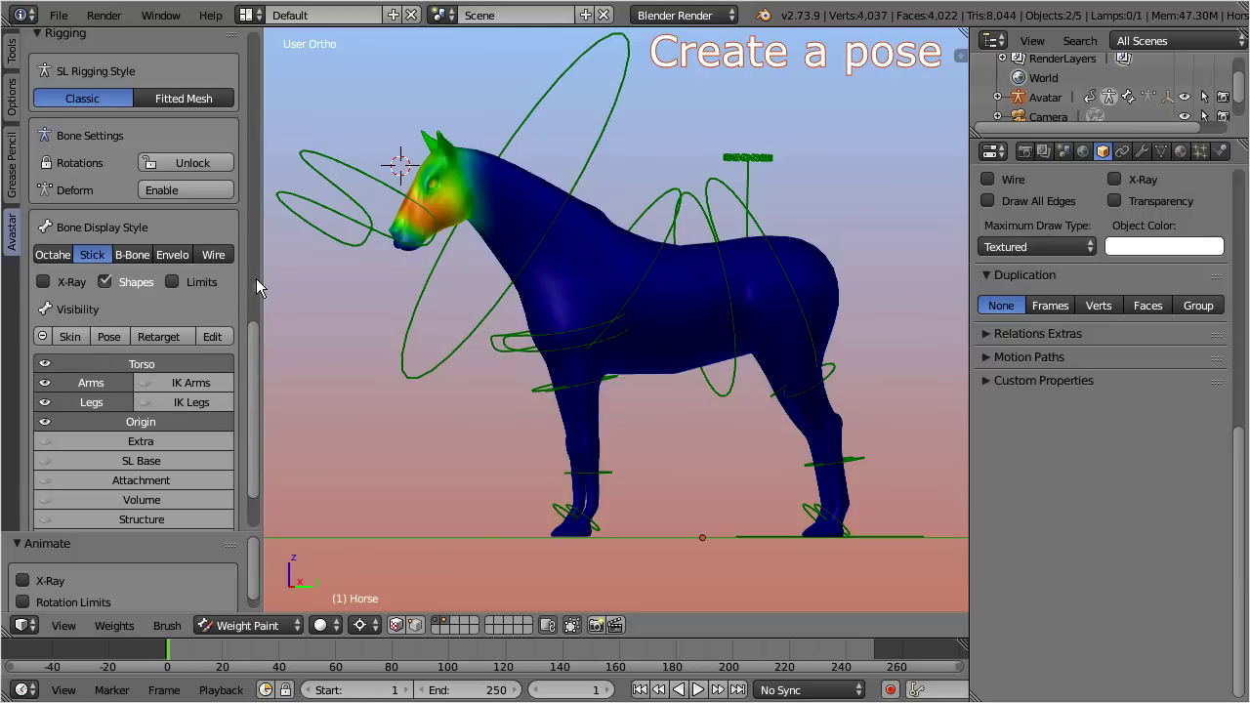
{"action": "left_click", "coordinate": [105, 281]}
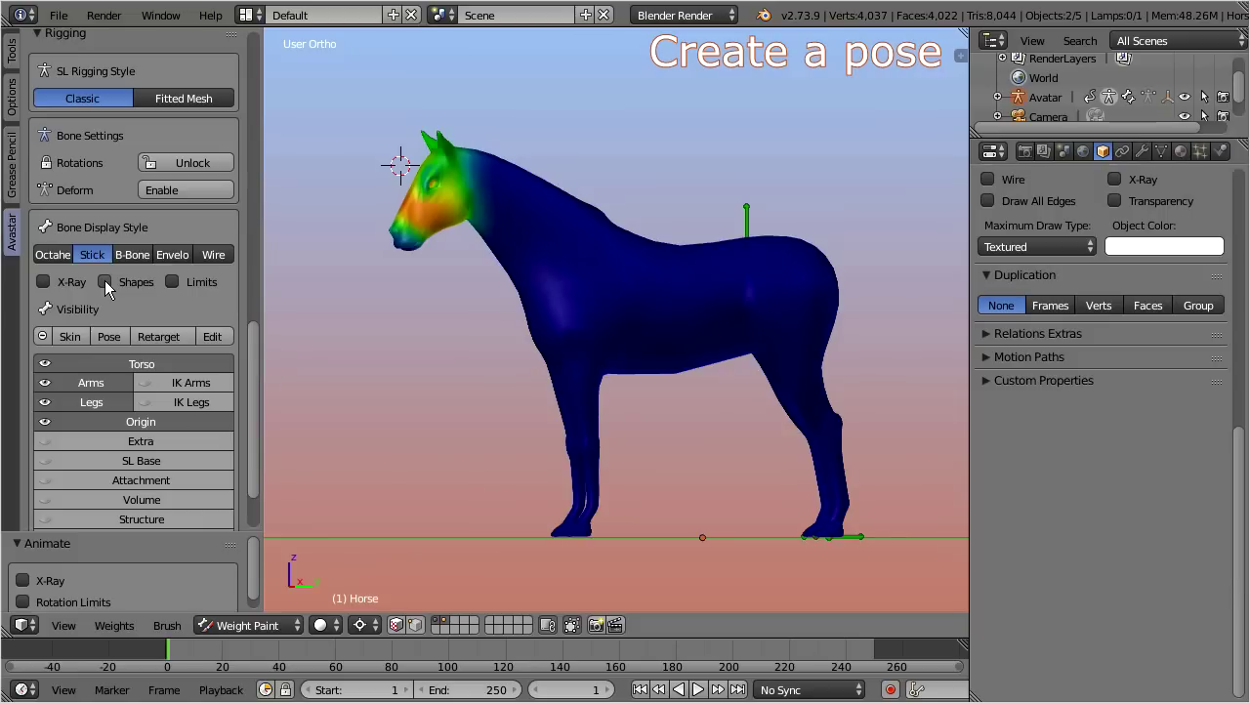
{"action": "left_click", "coordinate": [43, 283]}
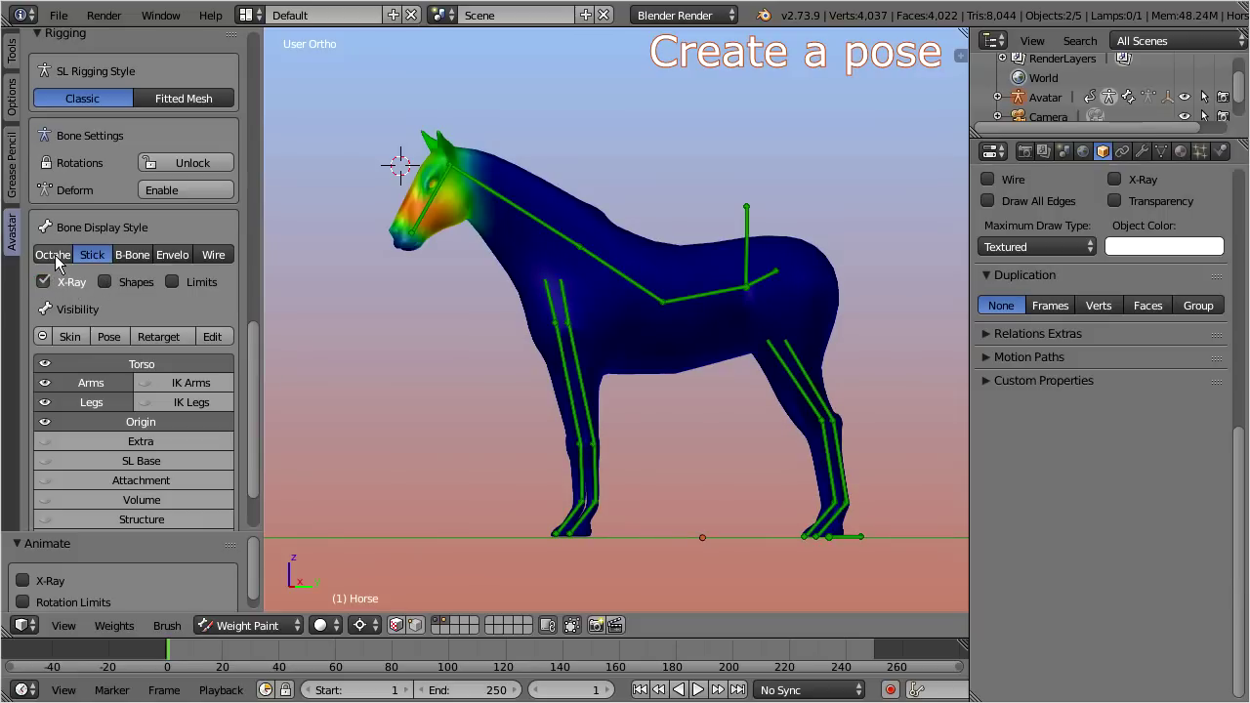
{"action": "left_click", "coordinate": [54, 255]}
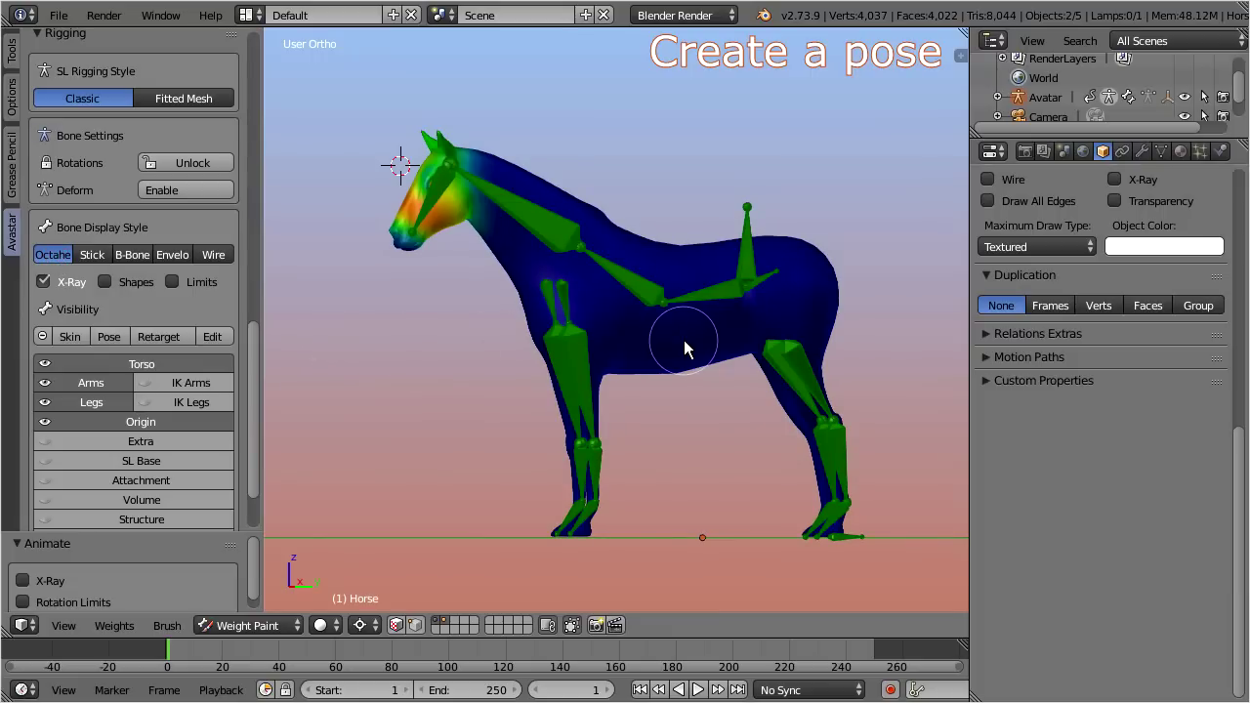
In side view, pivot on Bounding Box Center and tilt the COG about 29° to rear
{"action": "key", "text": "KP_3"}
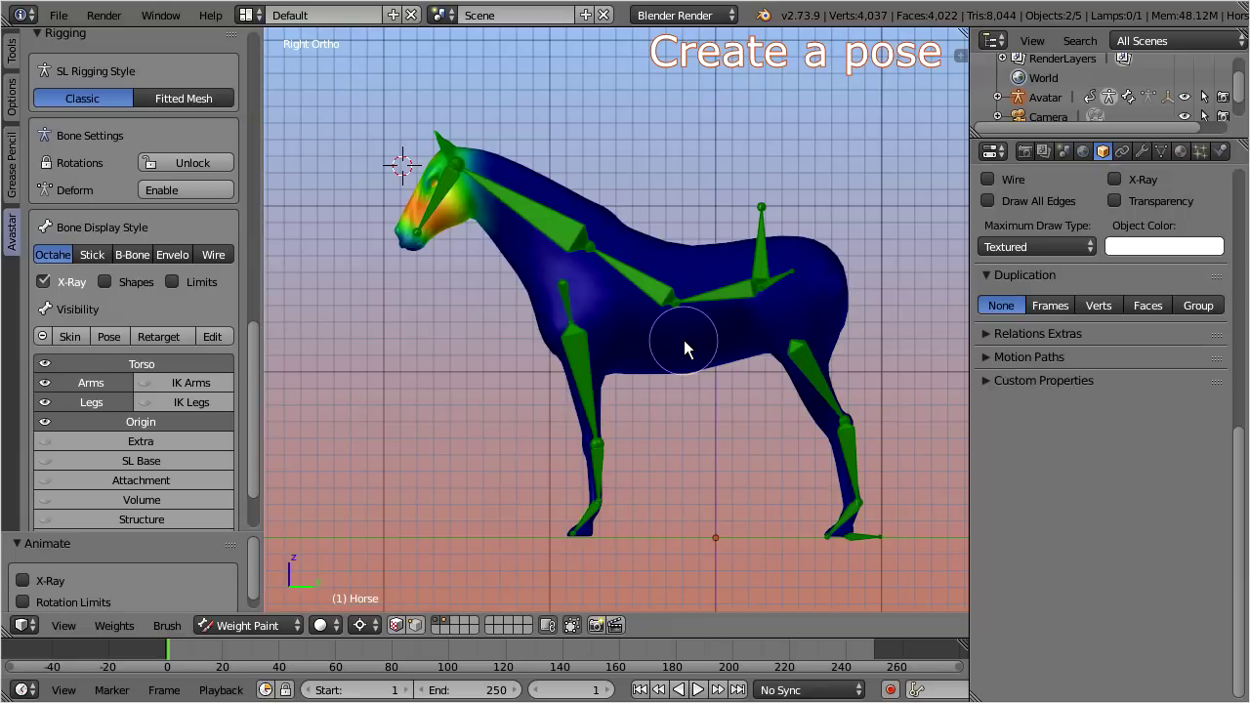
{"action": "right_click", "coordinate": [762, 209], "text": "ctrl"}
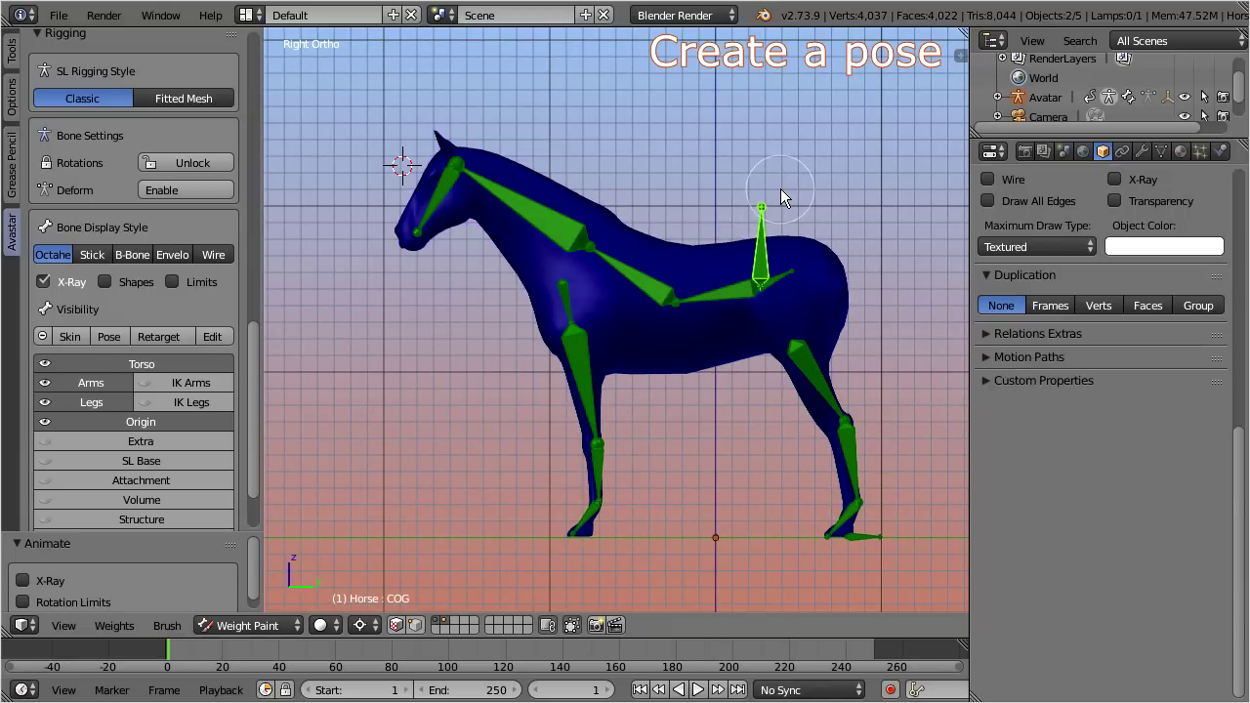
{"action": "key", "text": "r"}
{"action": "right_click", "coordinate": [793, 202]}
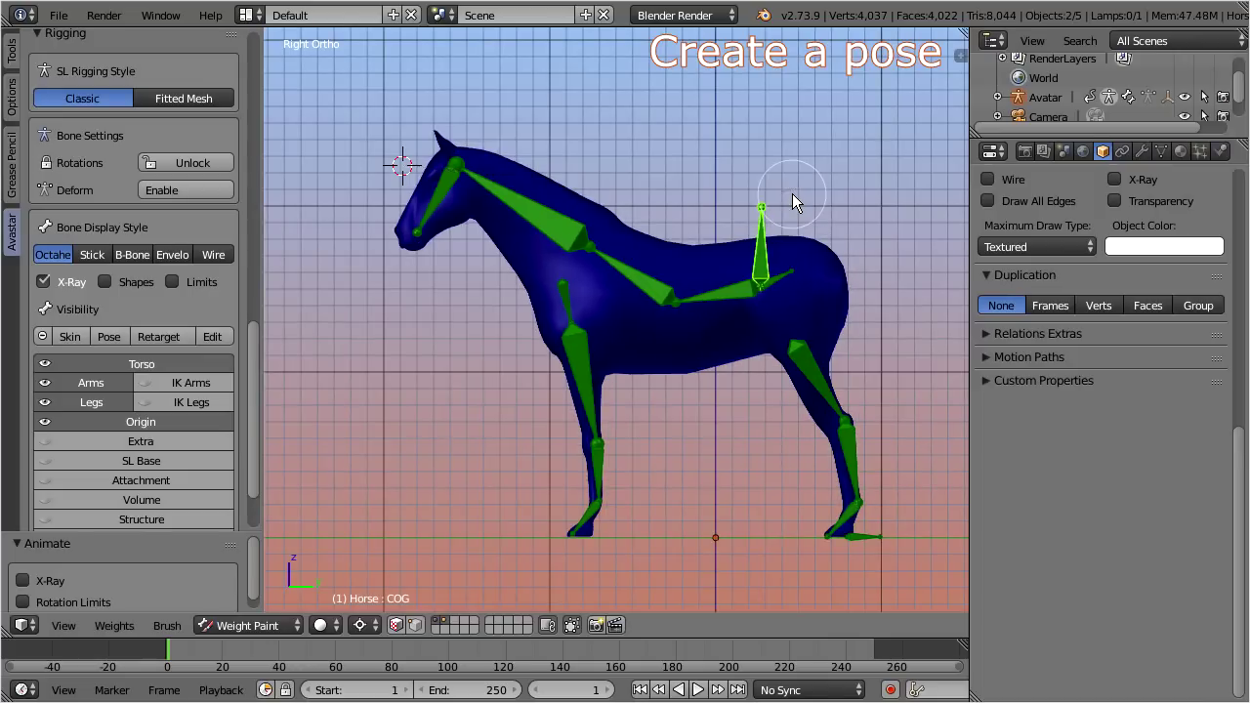
{"action": "left_click", "coordinate": [360, 626]}
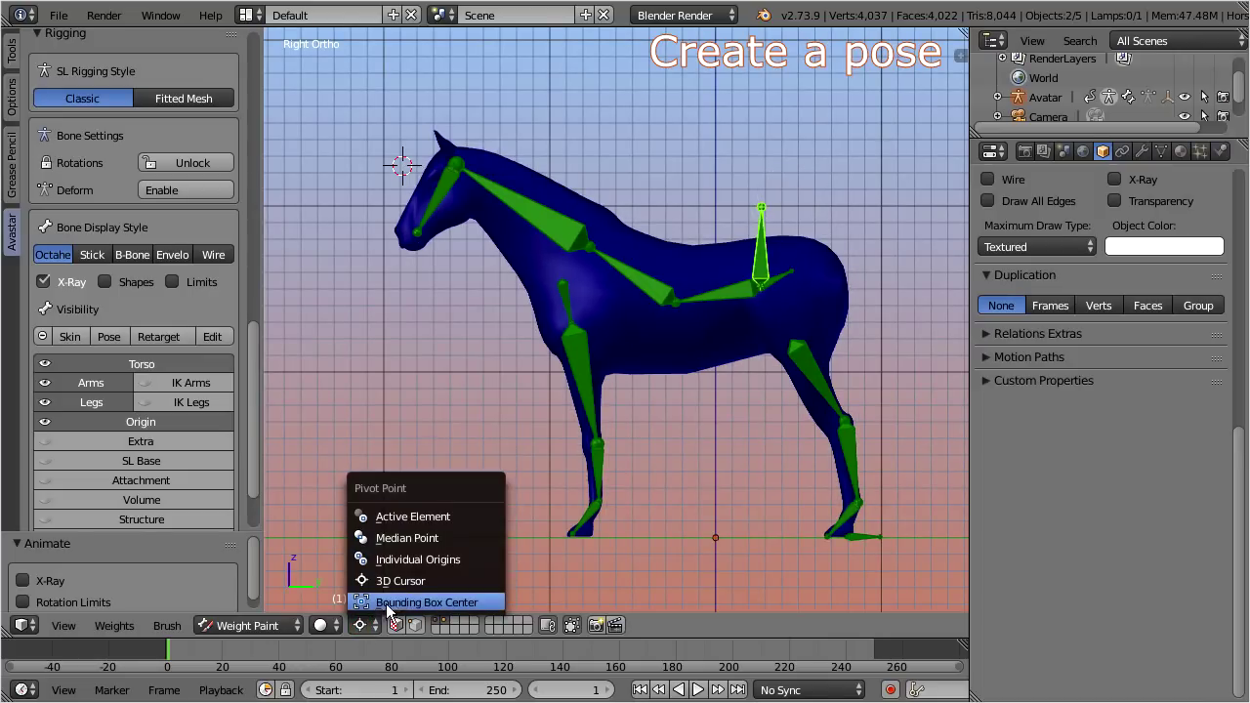
{"action": "left_click", "coordinate": [433, 605]}
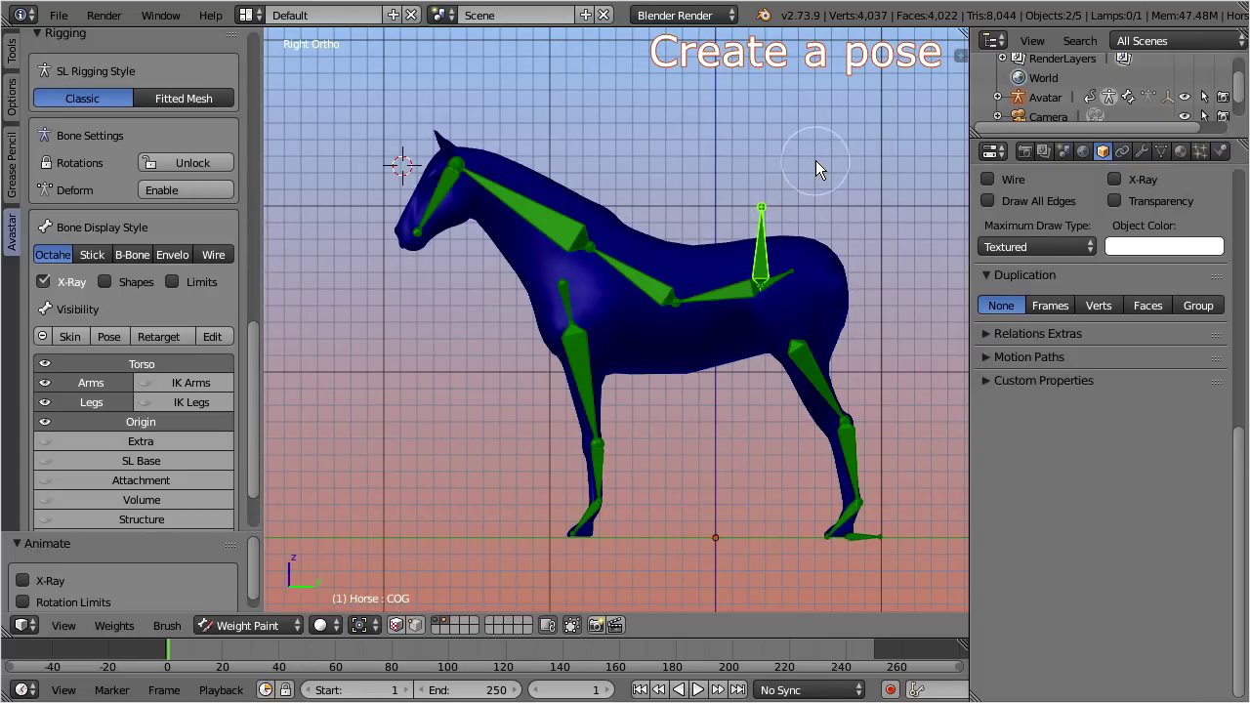
{"action": "key", "text": "r"}
{"action": "left_click", "coordinate": [856, 211]}
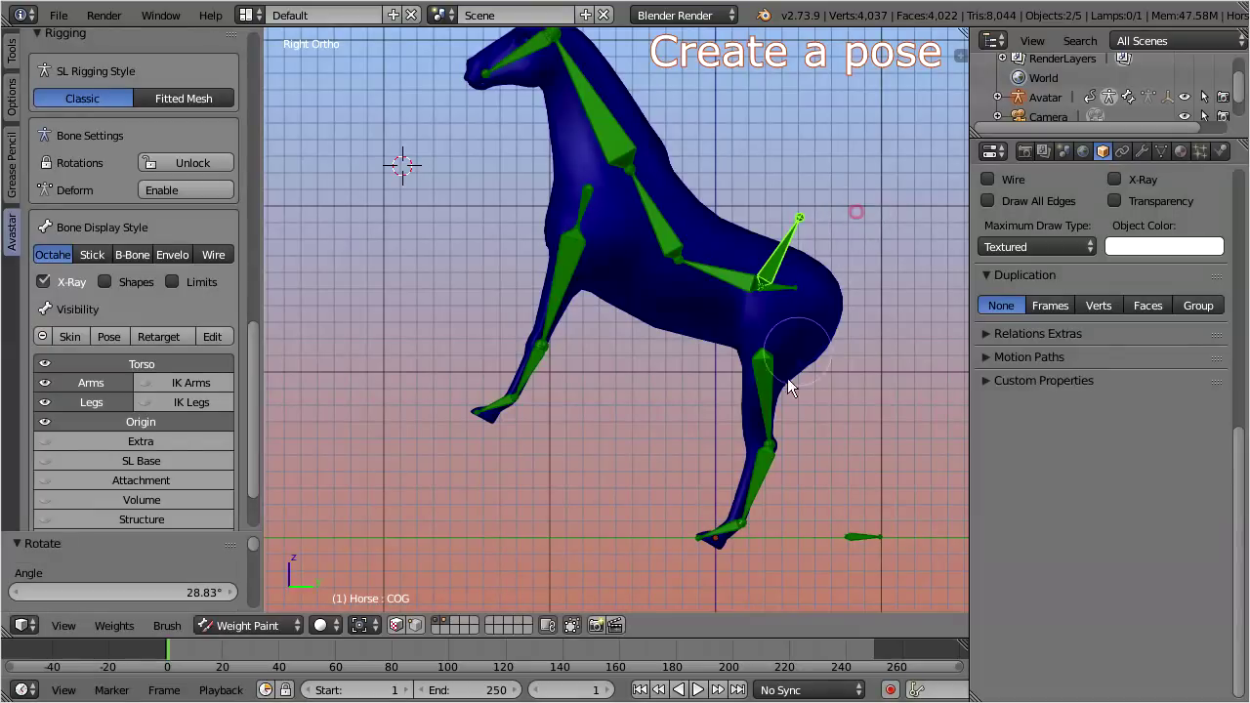
Rotate the HipLeft, HipRight, KneeRight and AnkleRight bones of the hind legs
{"action": "right_click", "coordinate": [773, 398]}
{"action": "key", "text": "r"}
{"action": "left_click", "coordinate": [825, 399]}
{"action": "right_click", "coordinate": [770, 431]}
{"action": "key", "text": "r"}
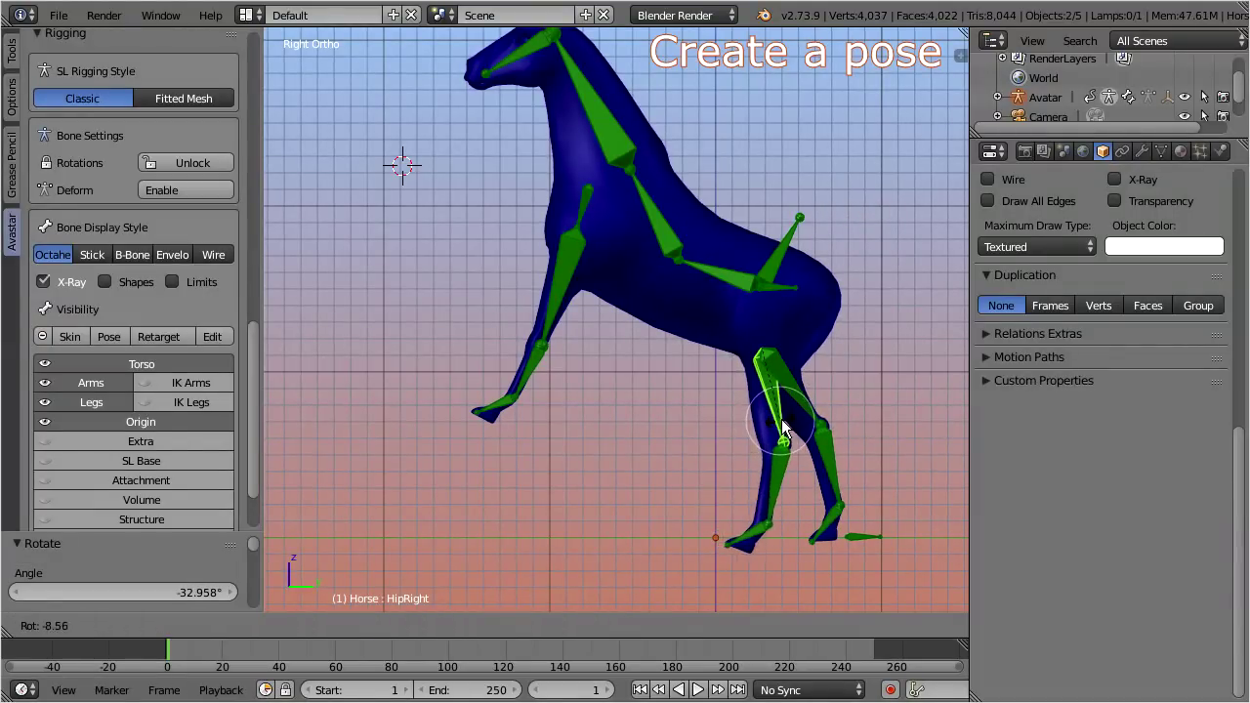
{"action": "left_click", "coordinate": [784, 430]}
{"action": "right_click", "coordinate": [789, 493]}
{"action": "key", "text": "r"}
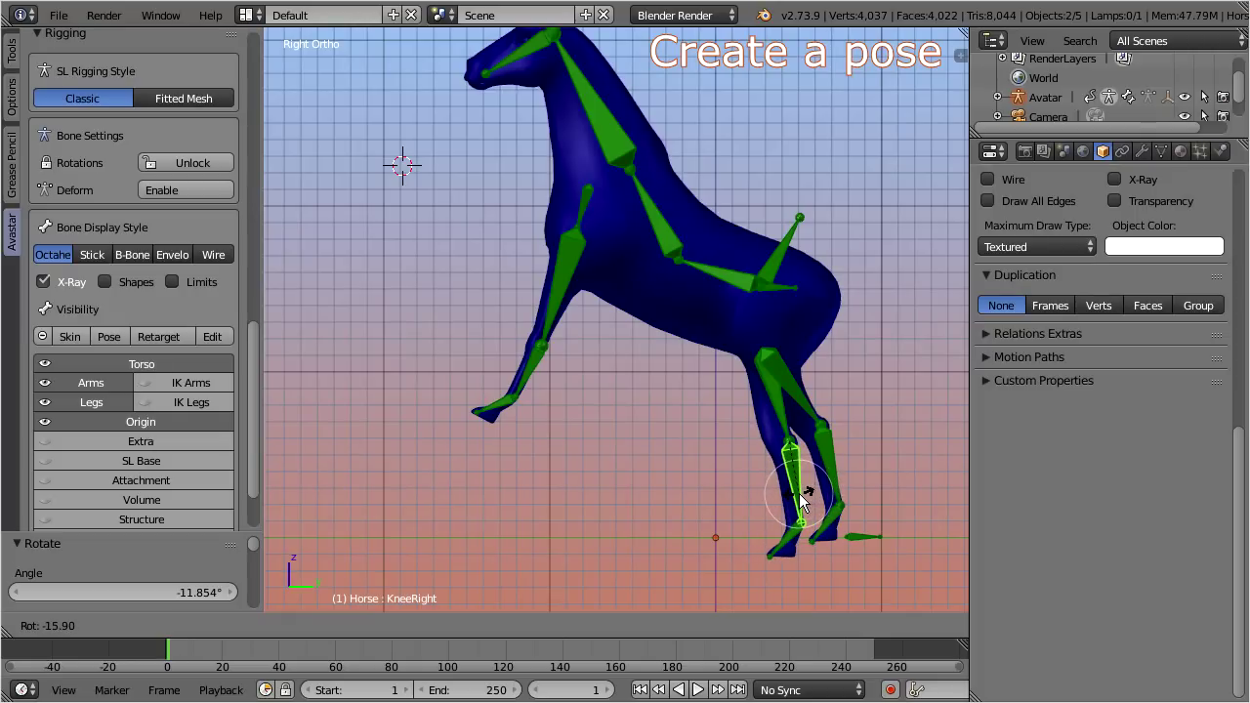
{"action": "left_click", "coordinate": [810, 509]}
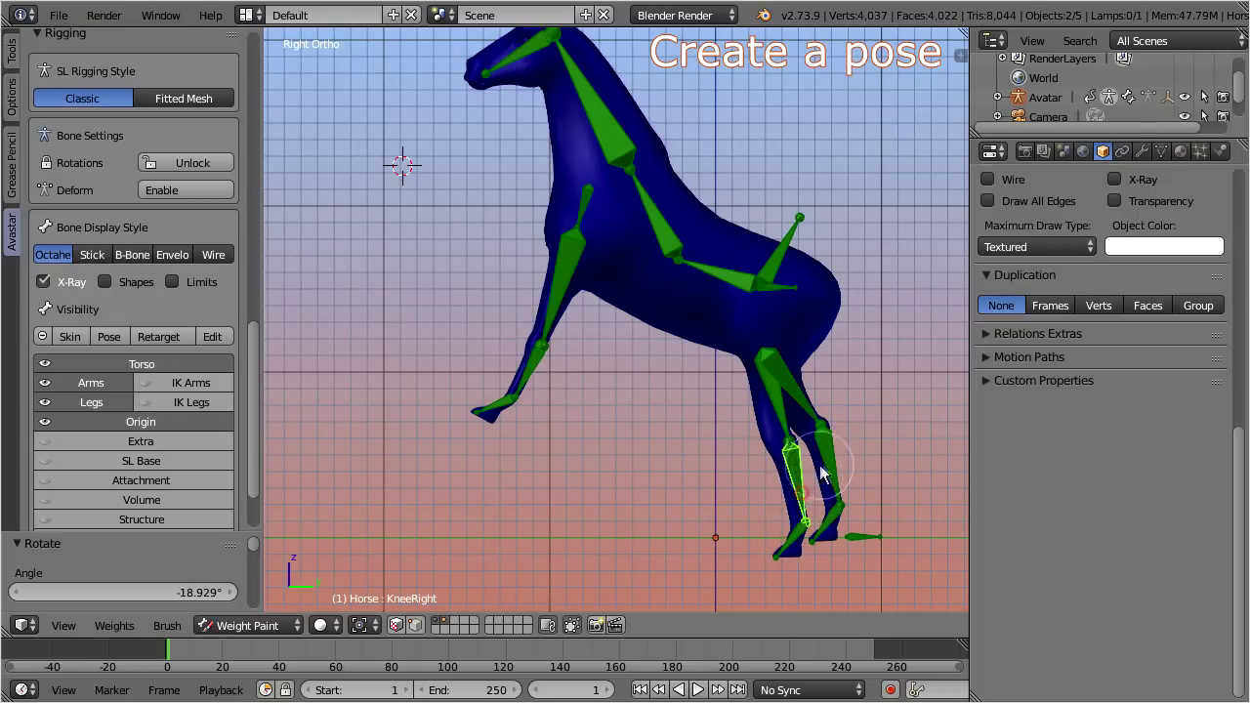
{"action": "right_click", "coordinate": [783, 547]}
{"action": "key", "text": "r"}
{"action": "left_click", "coordinate": [786, 545]}
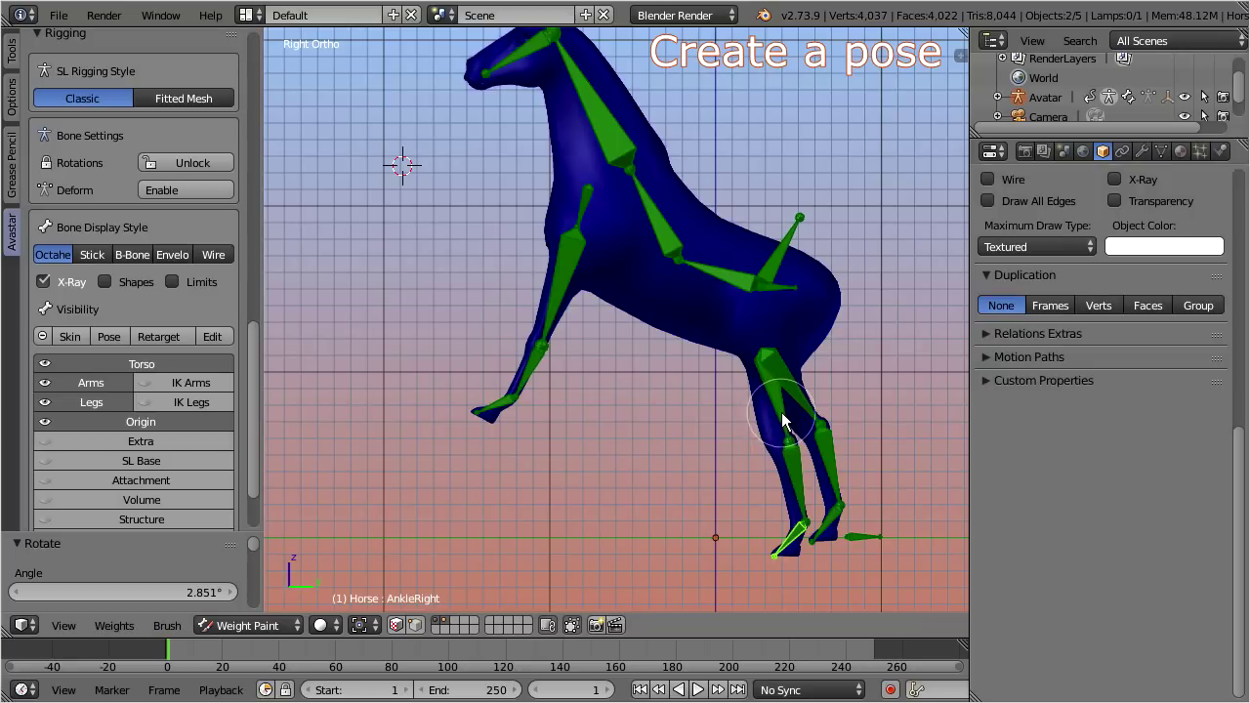
Readjust HipLeft and COG tilt, leaving HipLeft at -14.209°, then zoom out
{"action": "right_click", "coordinate": [805, 413]}
{"action": "key", "text": "r"}
{"action": "left_click", "coordinate": [820, 388]}
{"action": "right_click", "coordinate": [799, 216]}
{"action": "key", "text": "r"}
{"action": "left_click", "coordinate": [827, 239]}
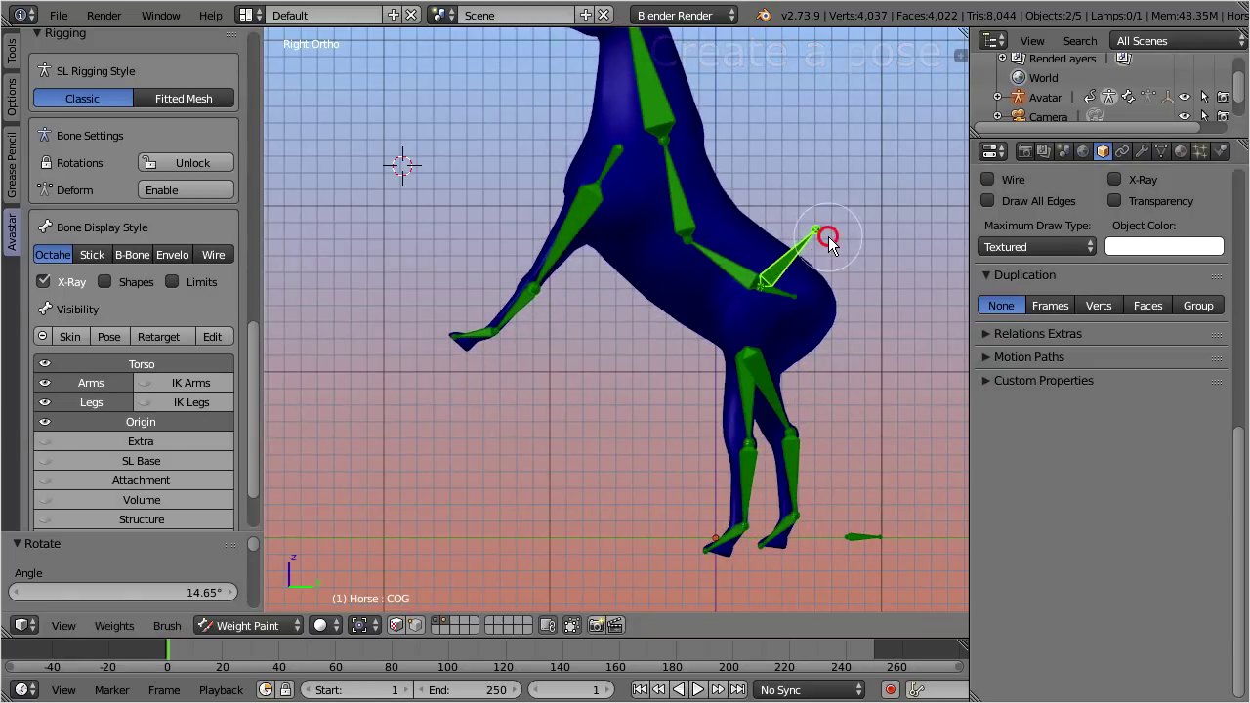
{"action": "right_click", "coordinate": [789, 418]}
{"action": "key", "text": "r"}
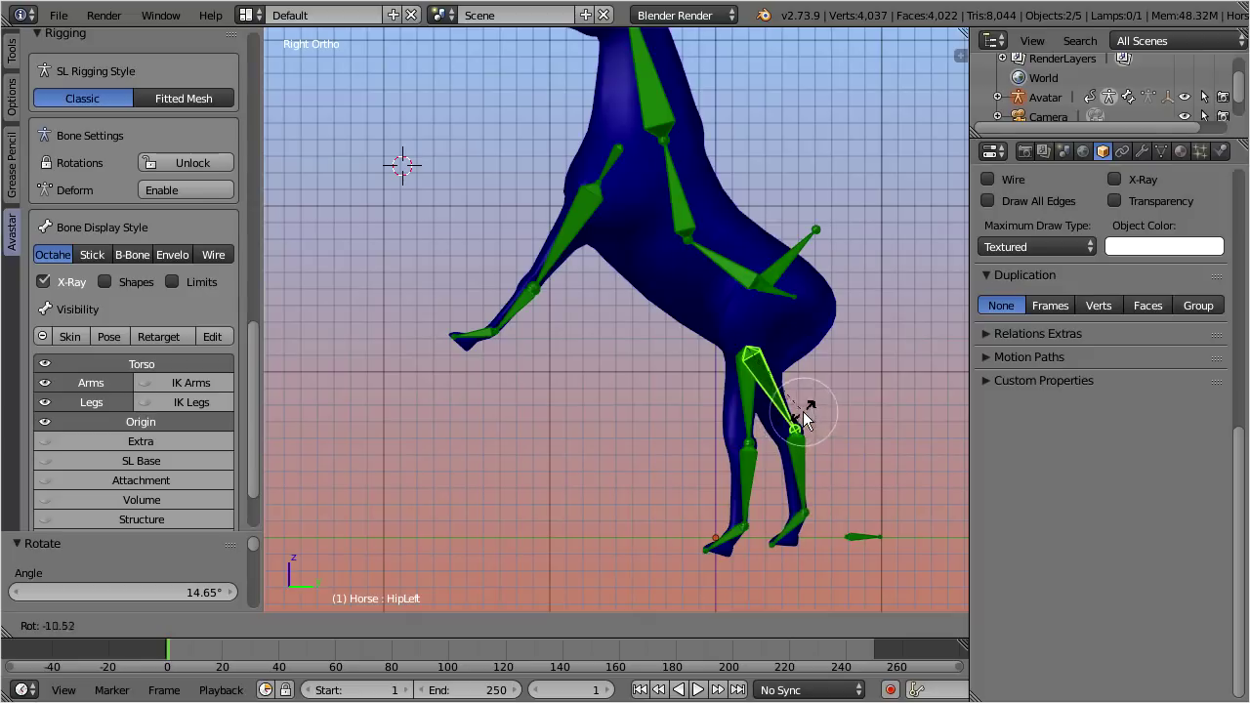
{"action": "left_click", "coordinate": [807, 414]}
{"action": "key", "text": "r"}
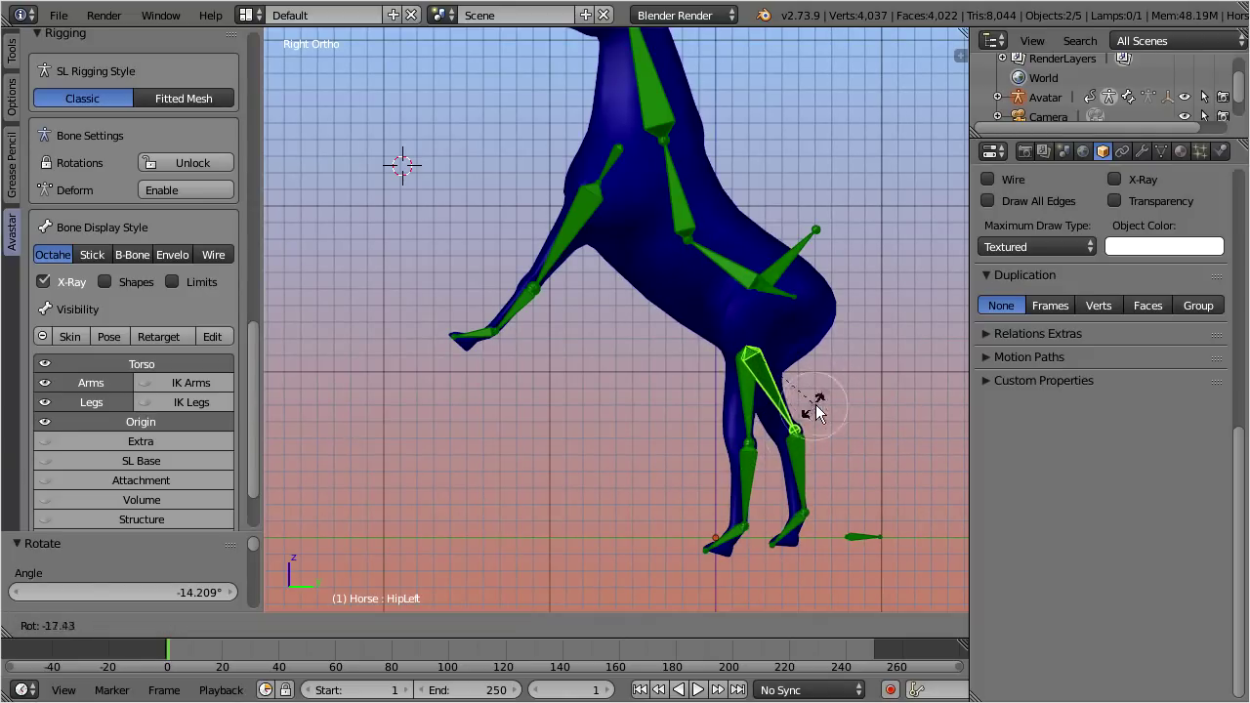
{"action": "right_click", "coordinate": [803, 422]}
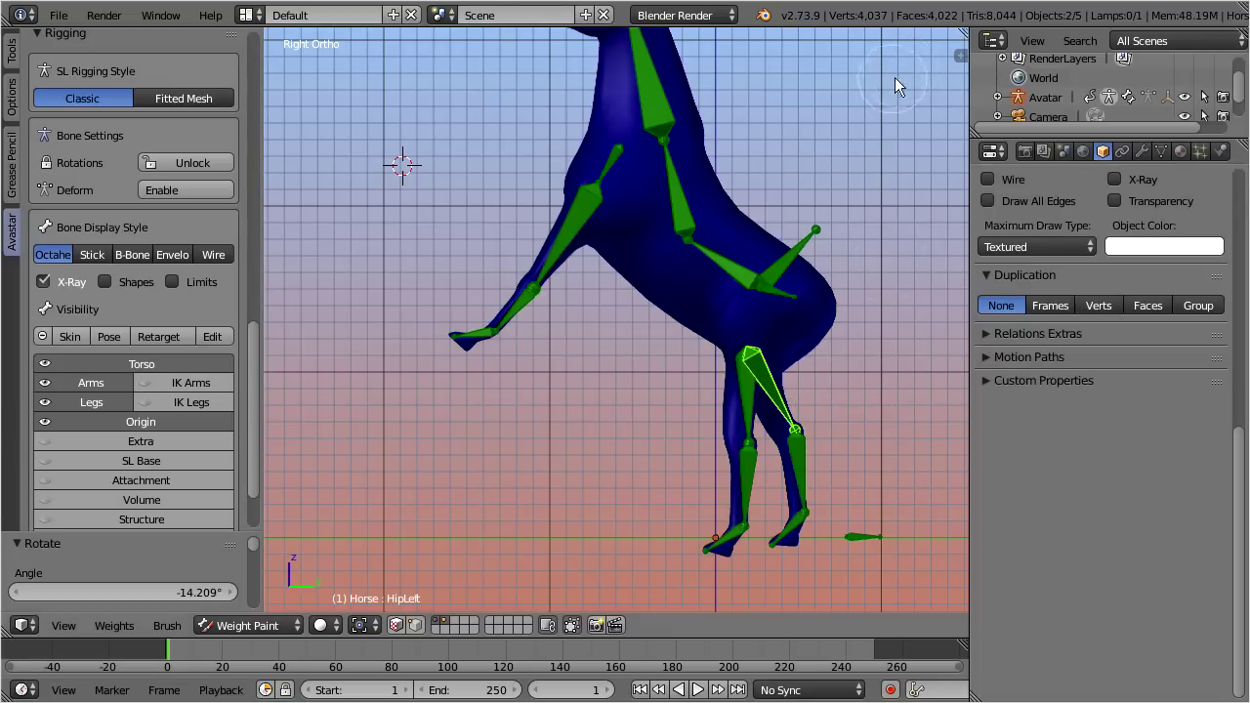
{"action": "scroll", "coordinate": [859, 127], "scroll_direction": "down", "scroll_amount": 2}
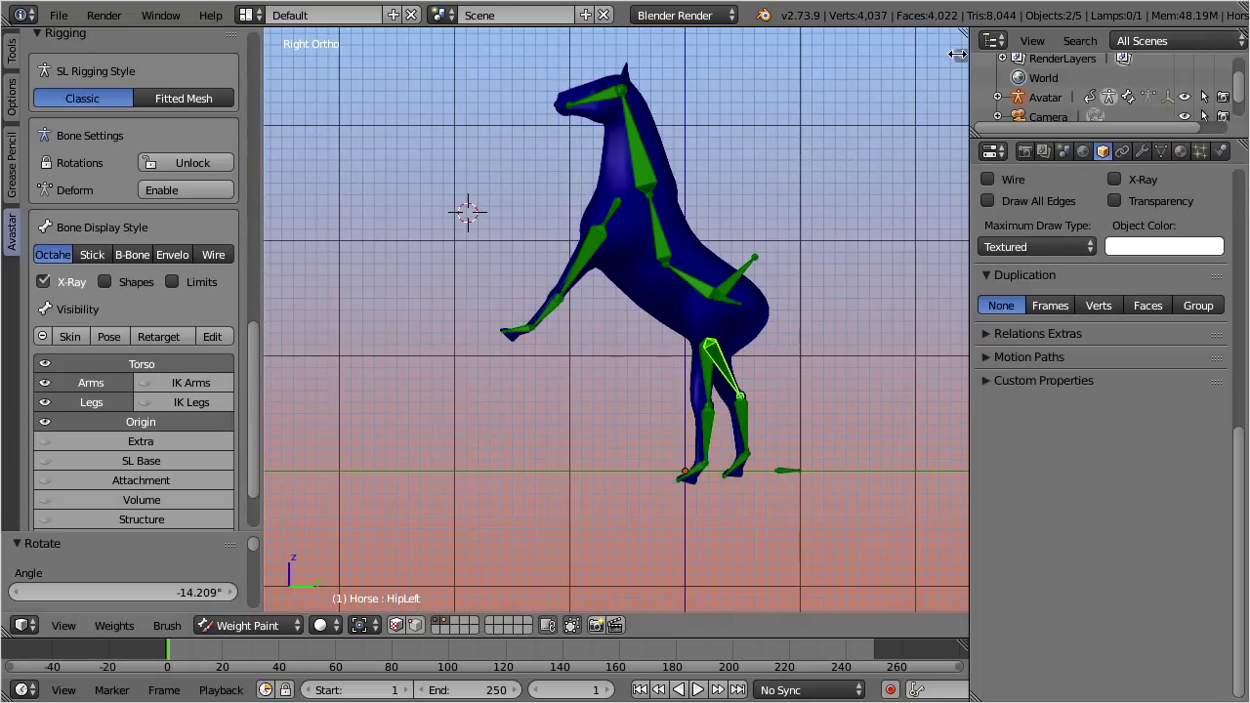
Show the N side panel and put the Avatar rig into Pose Mode
{"action": "key", "text": "n"}
{"action": "left_click_drag", "start_coordinate": [956, 223], "coordinate": [956, 314]}
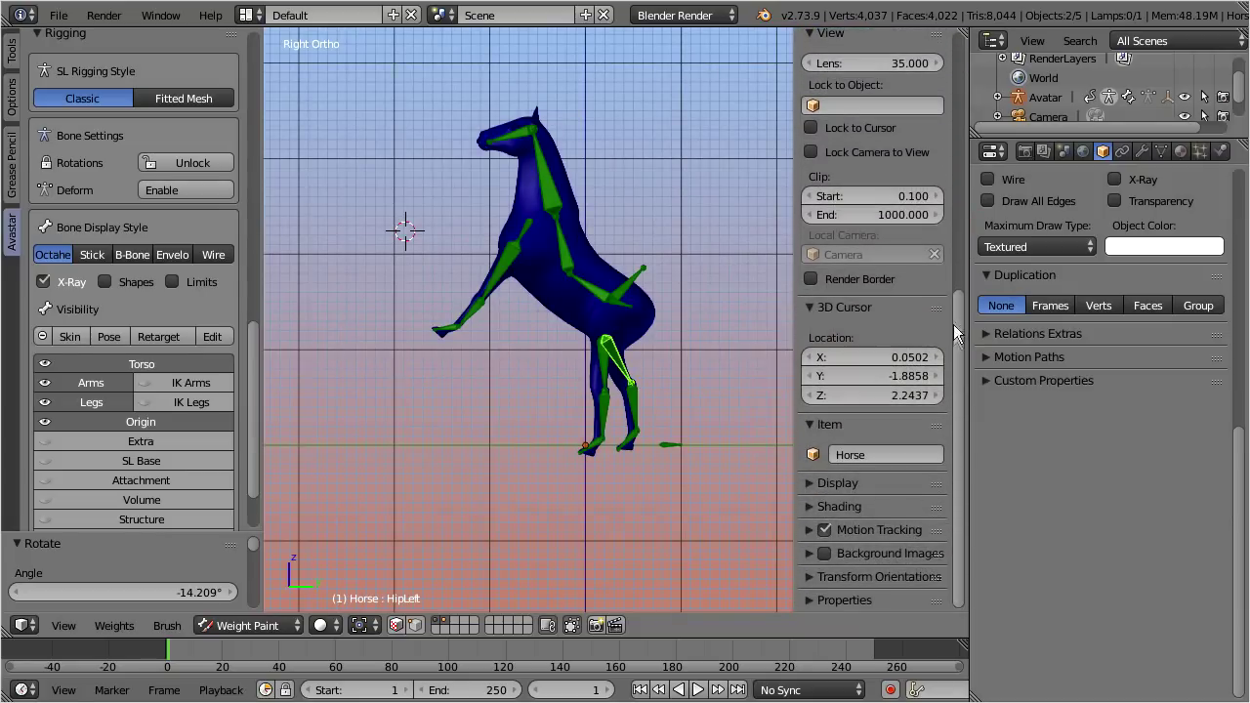
{"action": "left_click", "coordinate": [1042, 97]}
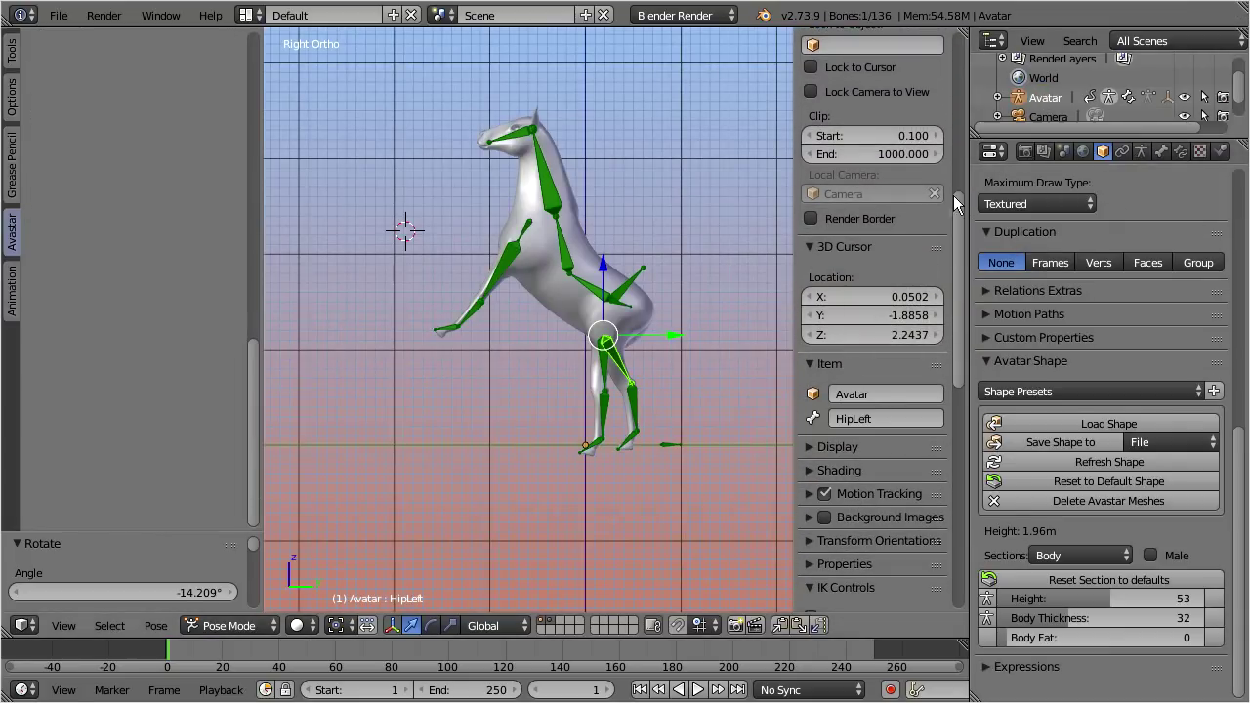
{"action": "left_click_drag", "start_coordinate": [956, 207], "coordinate": [966, 462]}
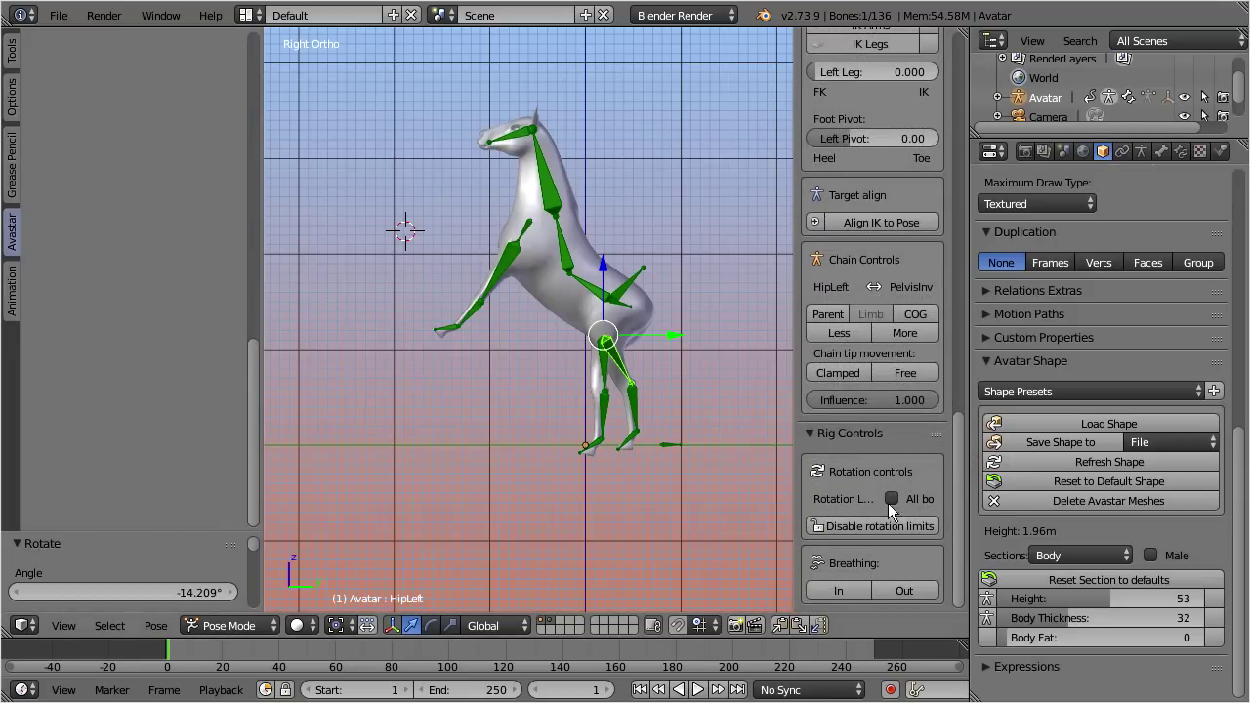
Disable rotation limits for all bones, hide the side panel, and select KneeRight
{"action": "left_click_drag", "start_coordinate": [791, 478], "coordinate": [746, 479]}
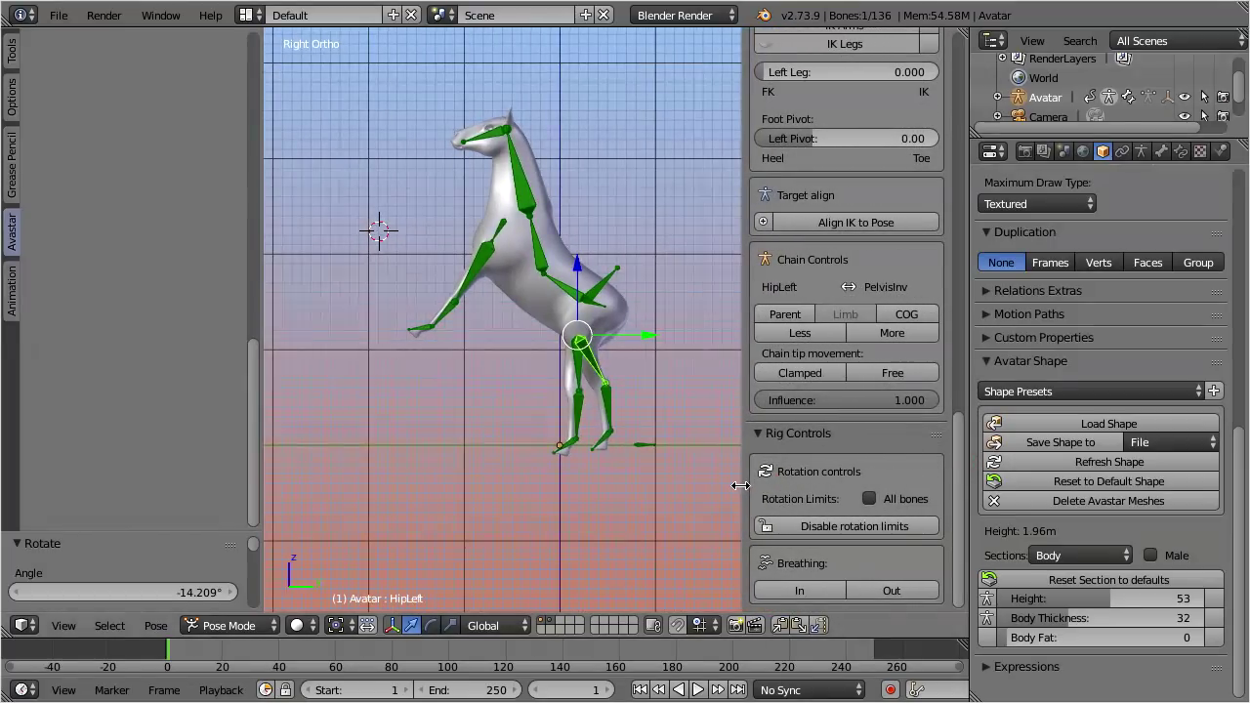
{"action": "left_click", "coordinate": [868, 497]}
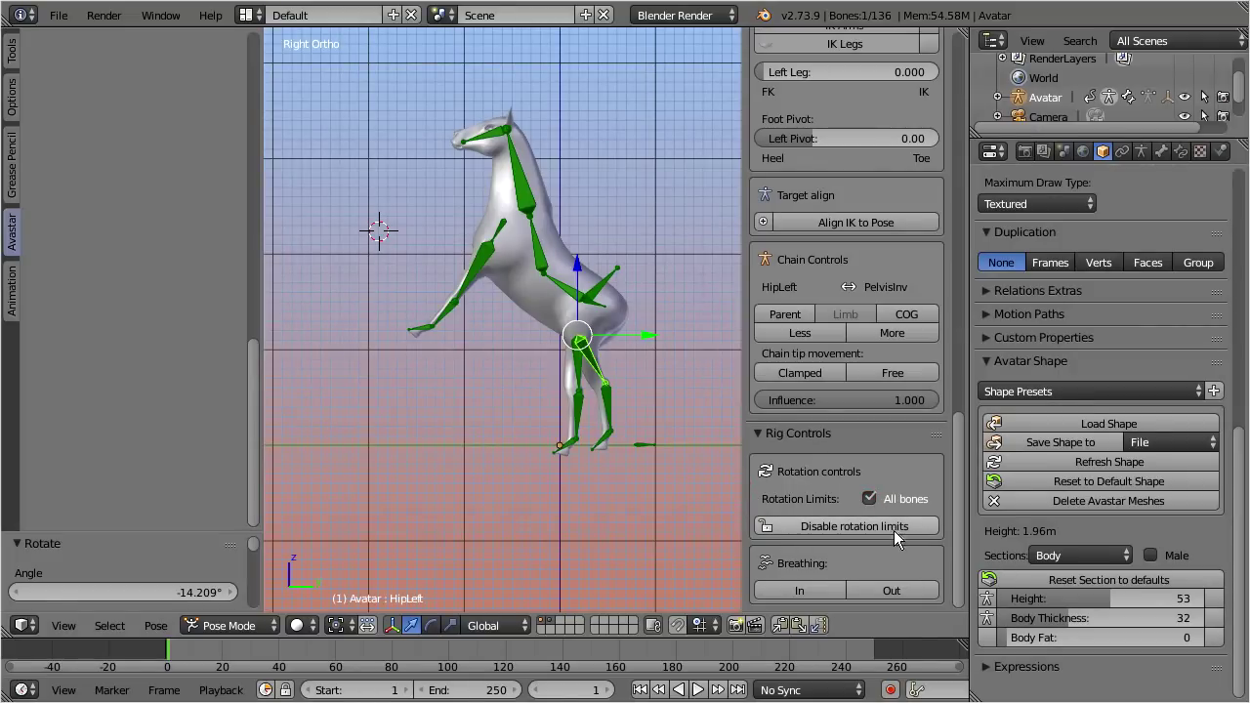
{"action": "left_click", "coordinate": [927, 527]}
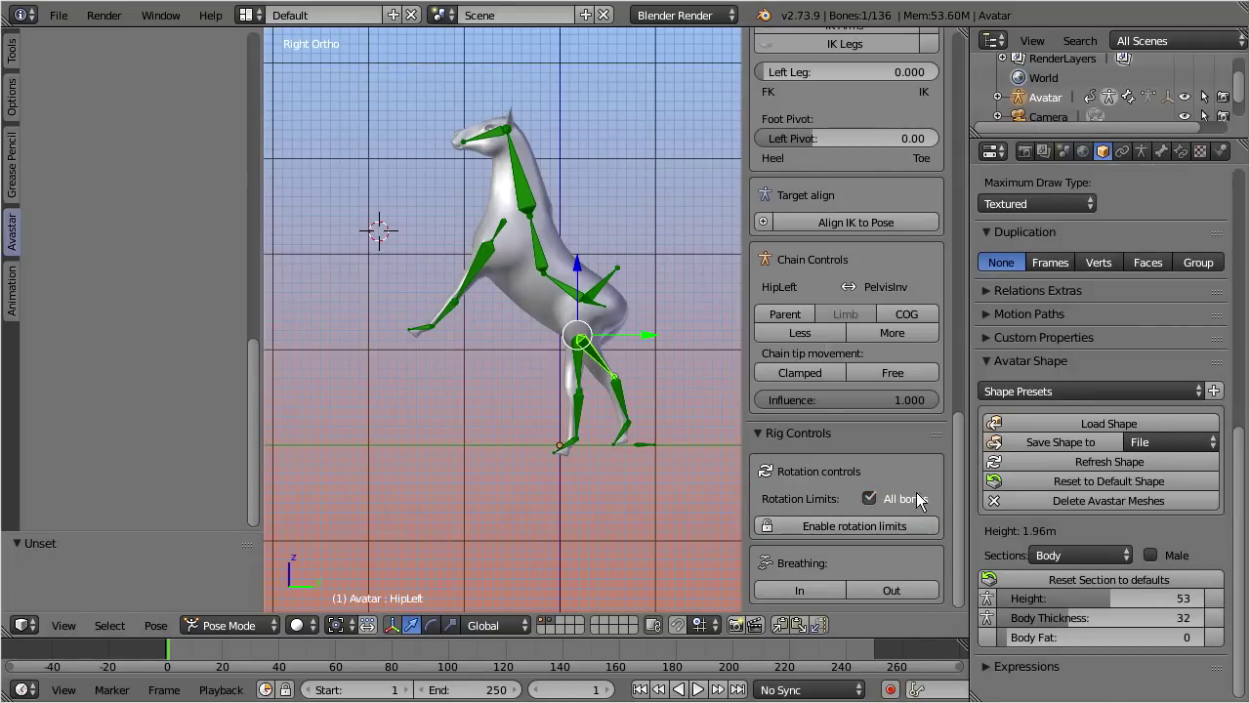
{"action": "left_click_drag", "start_coordinate": [743, 288], "coordinate": [971, 279]}
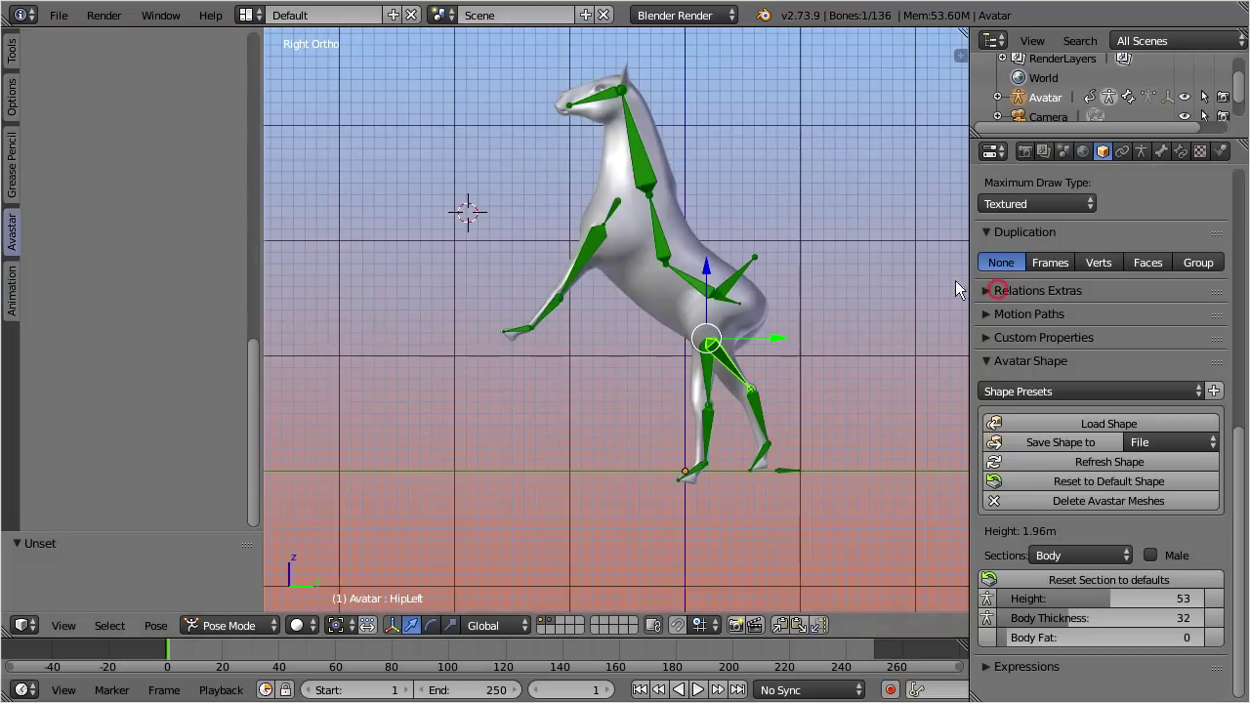
{"action": "scroll", "coordinate": [939, 288], "scroll_direction": "up", "scroll_amount": 3}
{"action": "scroll", "coordinate": [939, 287], "scroll_direction": "down", "scroll_amount": 2}
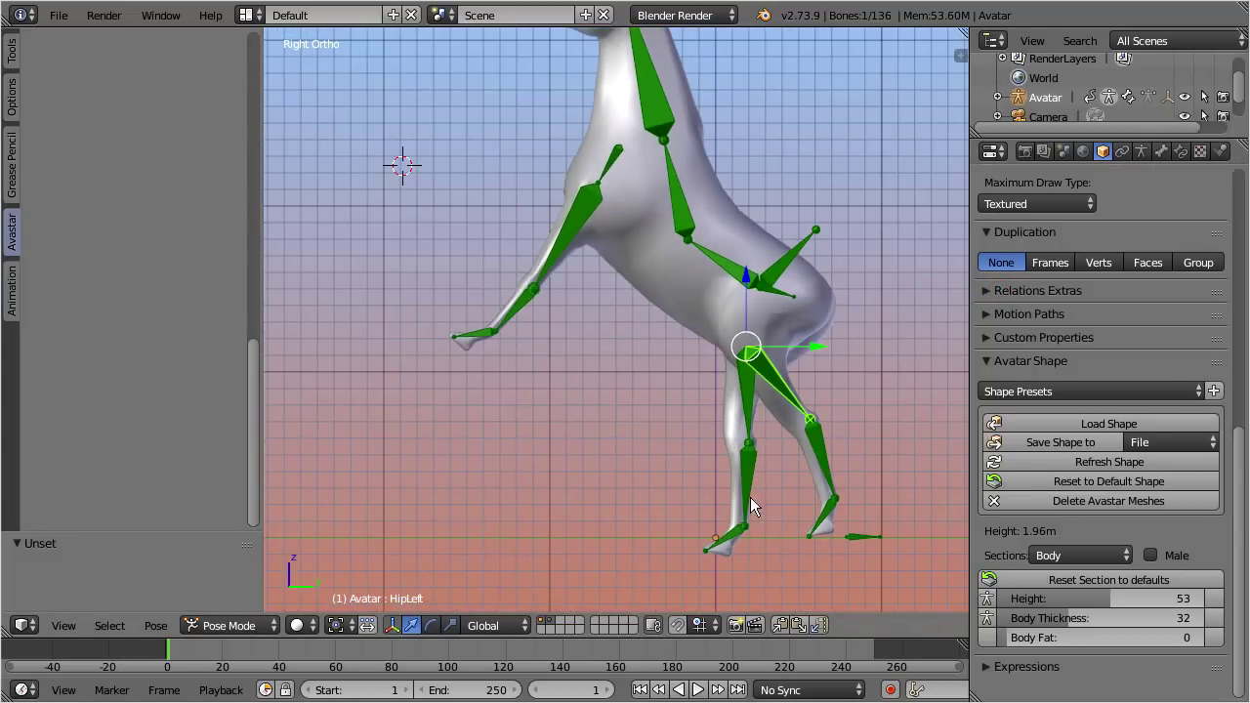
{"action": "right_click", "coordinate": [745, 500]}
Bend the right hind knee, tilt the COG, and rotate the left hind ankle
{"action": "key", "text": "r"}
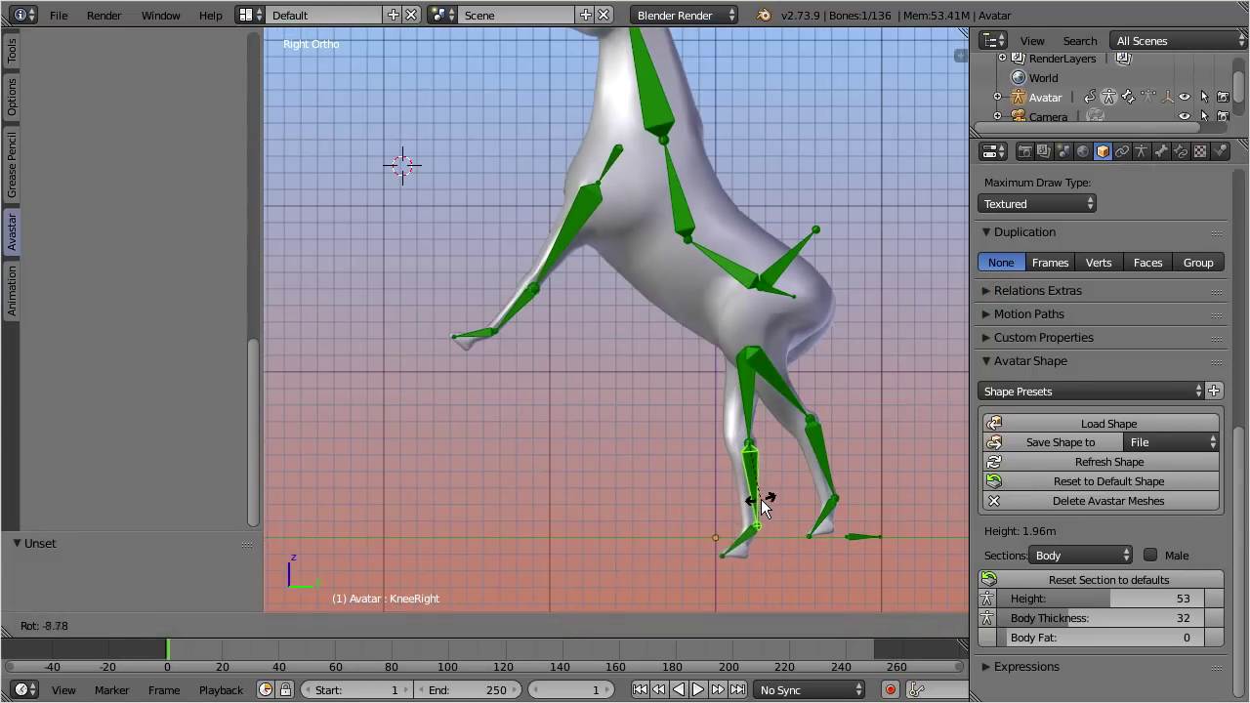
{"action": "left_click", "coordinate": [767, 508]}
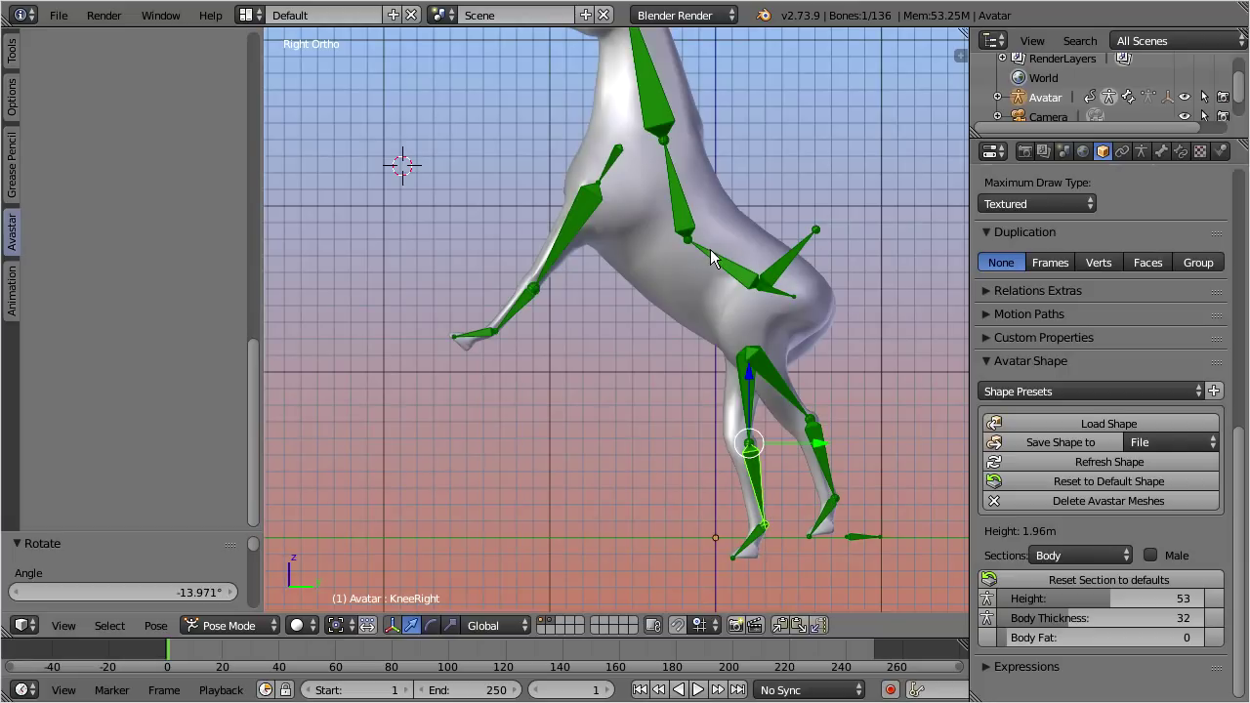
{"action": "right_click", "coordinate": [816, 235]}
{"action": "key", "text": "r"}
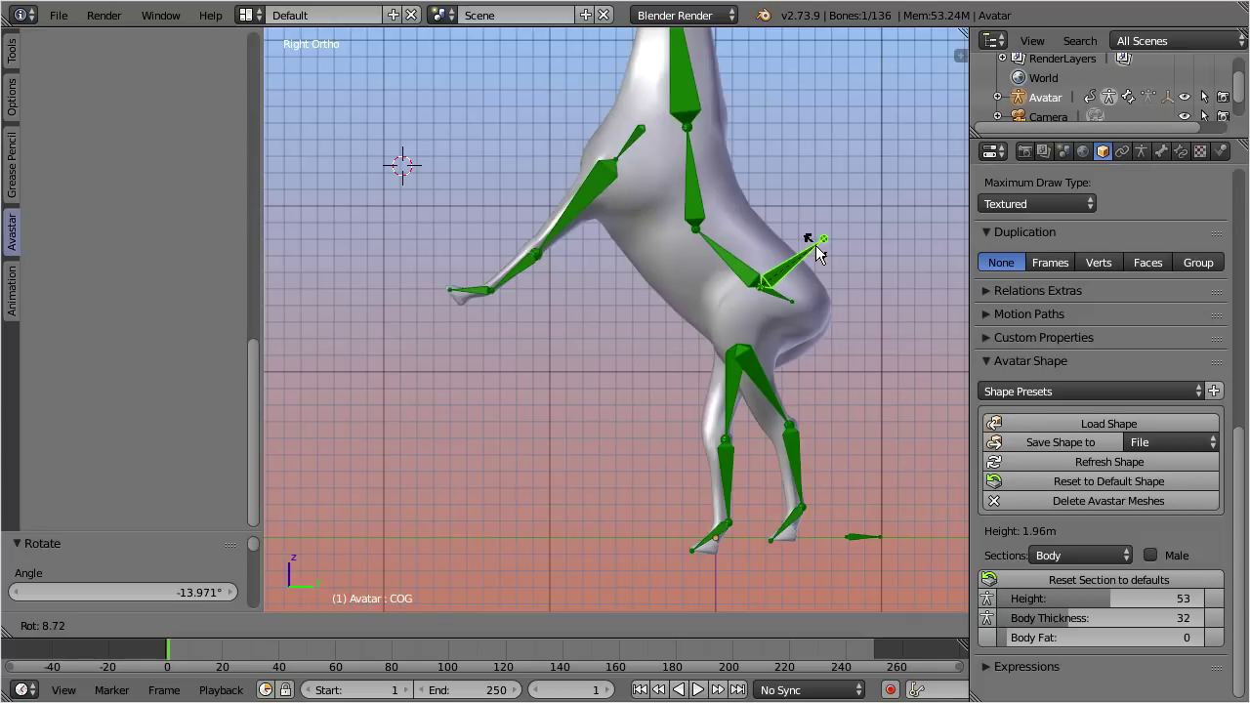
{"action": "left_click", "coordinate": [815, 250]}
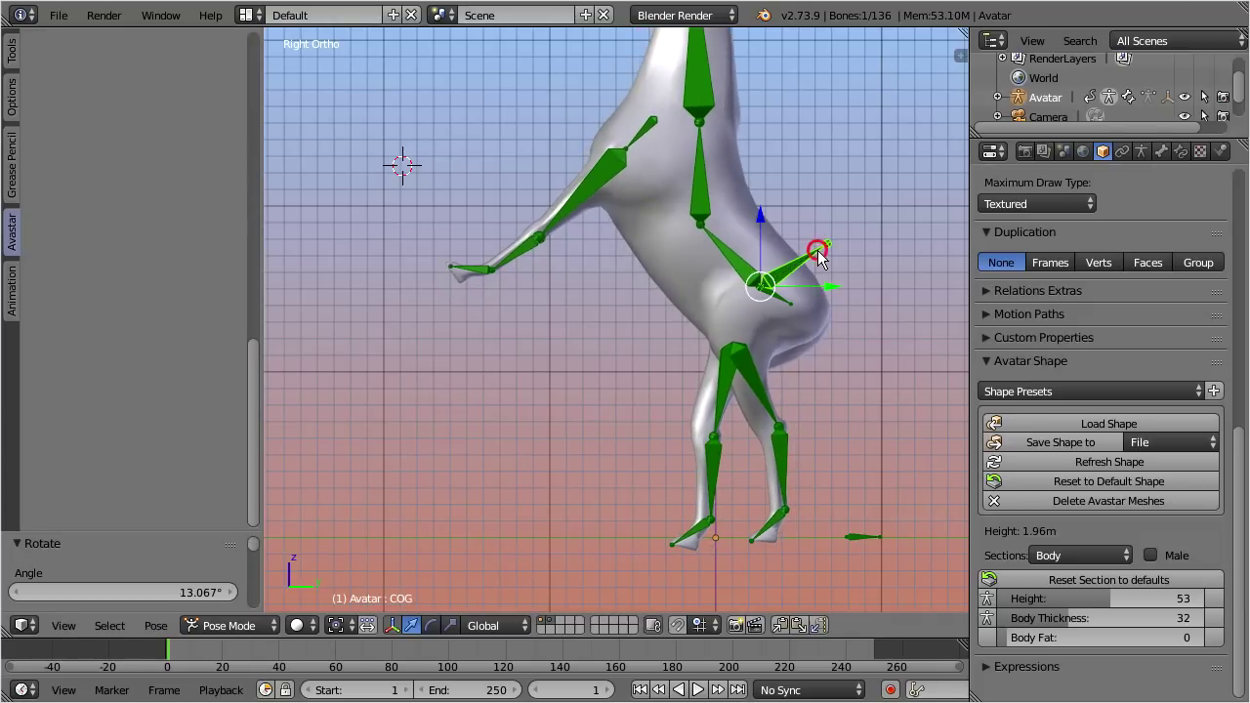
{"action": "right_click", "coordinate": [764, 535]}
{"action": "key", "text": "r"}
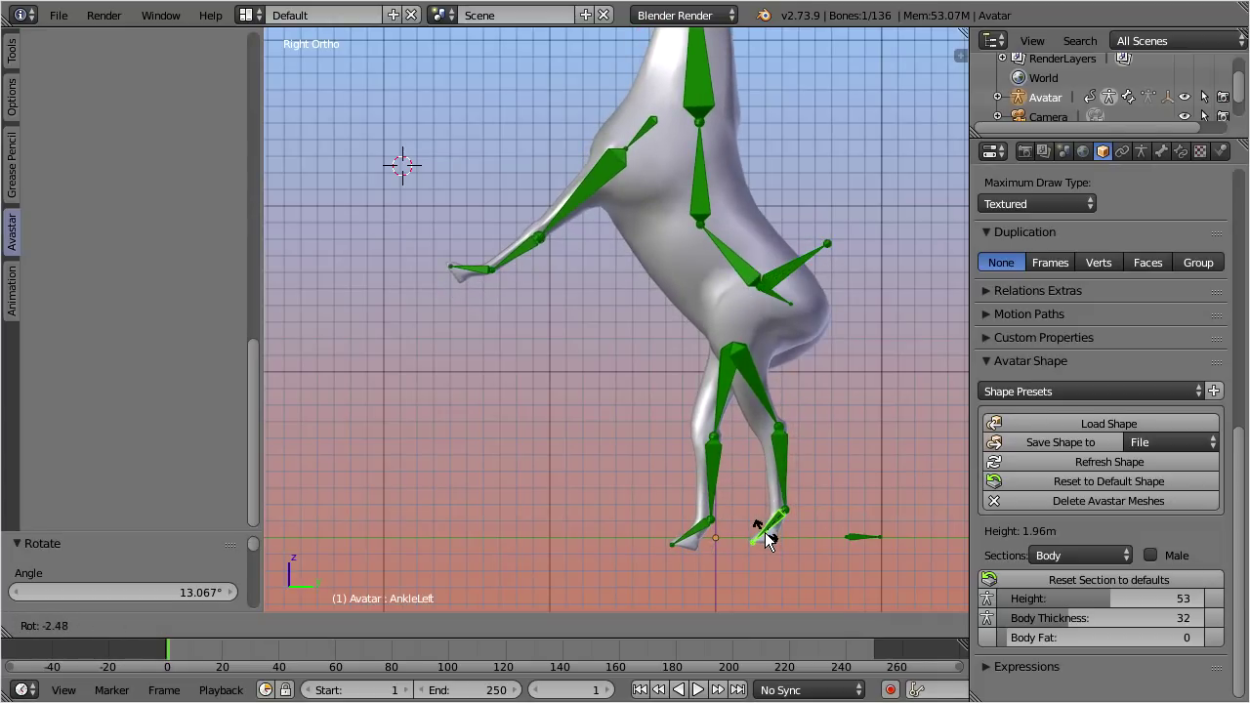
{"action": "left_click", "coordinate": [766, 533]}
Refine the right hind ankle and knee rotations
{"action": "right_click", "coordinate": [687, 537]}
{"action": "key", "text": "r"}
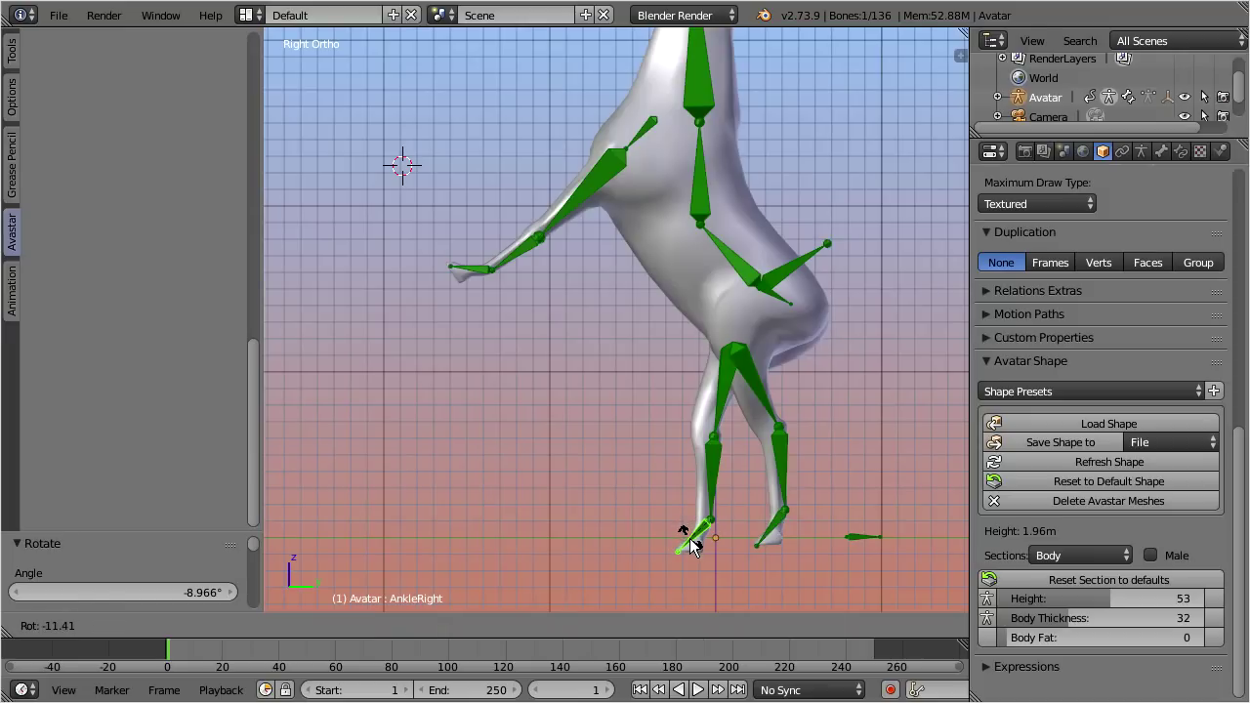
{"action": "left_click", "coordinate": [690, 545]}
{"action": "right_click", "coordinate": [714, 470]}
{"action": "key", "text": "r"}
{"action": "left_click", "coordinate": [726, 486]}
{"action": "right_click", "coordinate": [703, 536]}
{"action": "key", "text": "r"}
{"action": "left_click", "coordinate": [691, 524]}
{"action": "scroll", "coordinate": [740, 239], "scroll_direction": "down", "scroll_amount": 2}
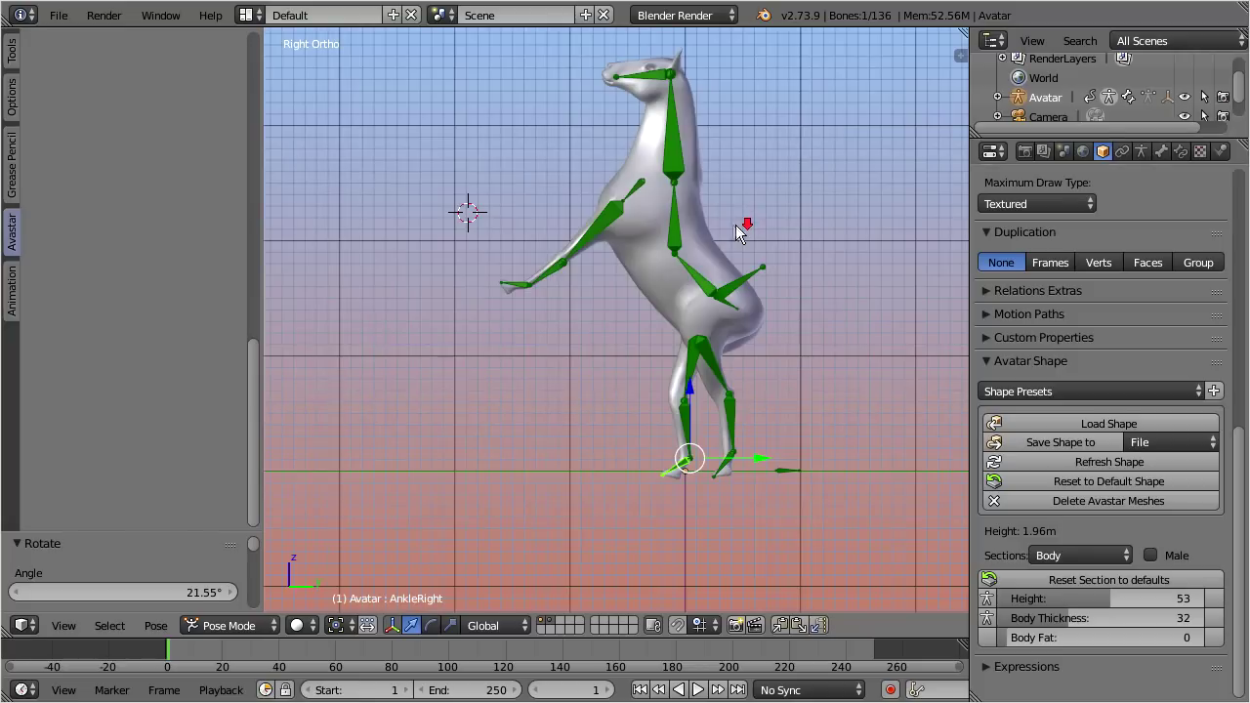
Tilt the Torso, Chest, Head and Neck bones back
{"action": "right_click", "coordinate": [681, 261]}
{"action": "key", "text": "r"}
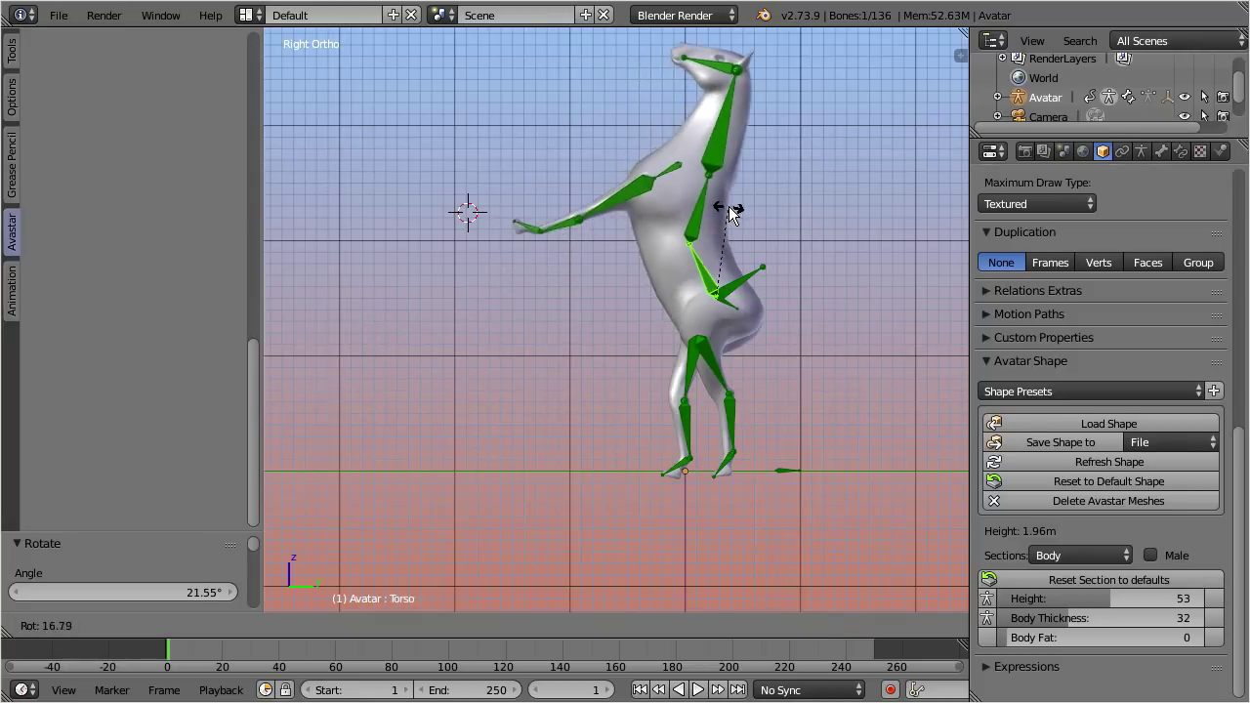
{"action": "left_click", "coordinate": [722, 201]}
{"action": "right_click", "coordinate": [713, 195]}
{"action": "key", "text": "r"}
{"action": "left_click", "coordinate": [736, 189]}
{"action": "right_click", "coordinate": [715, 59]}
{"action": "key", "text": "r"}
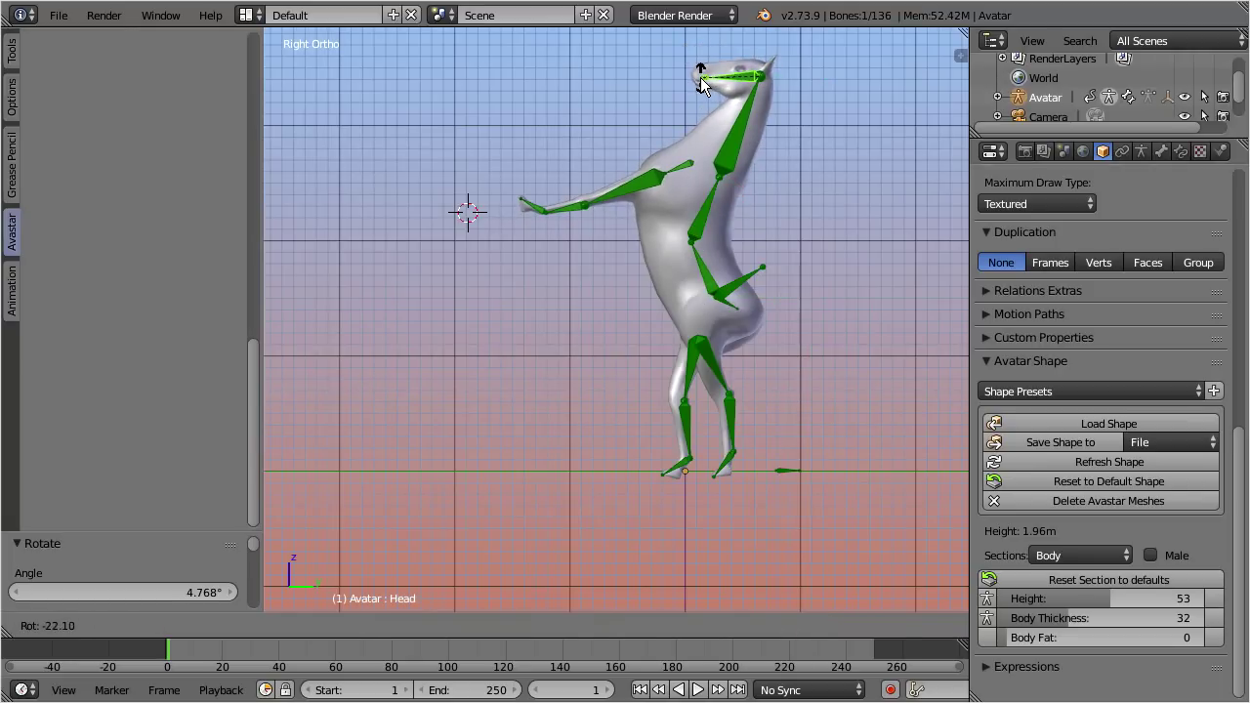
{"action": "left_click", "coordinate": [723, 185]}
{"action": "right_click", "coordinate": [731, 156]}
{"action": "key", "text": "r"}
{"action": "left_click", "coordinate": [721, 129]}
{"action": "key", "text": "r"}
{"action": "left_click", "coordinate": [738, 119]}
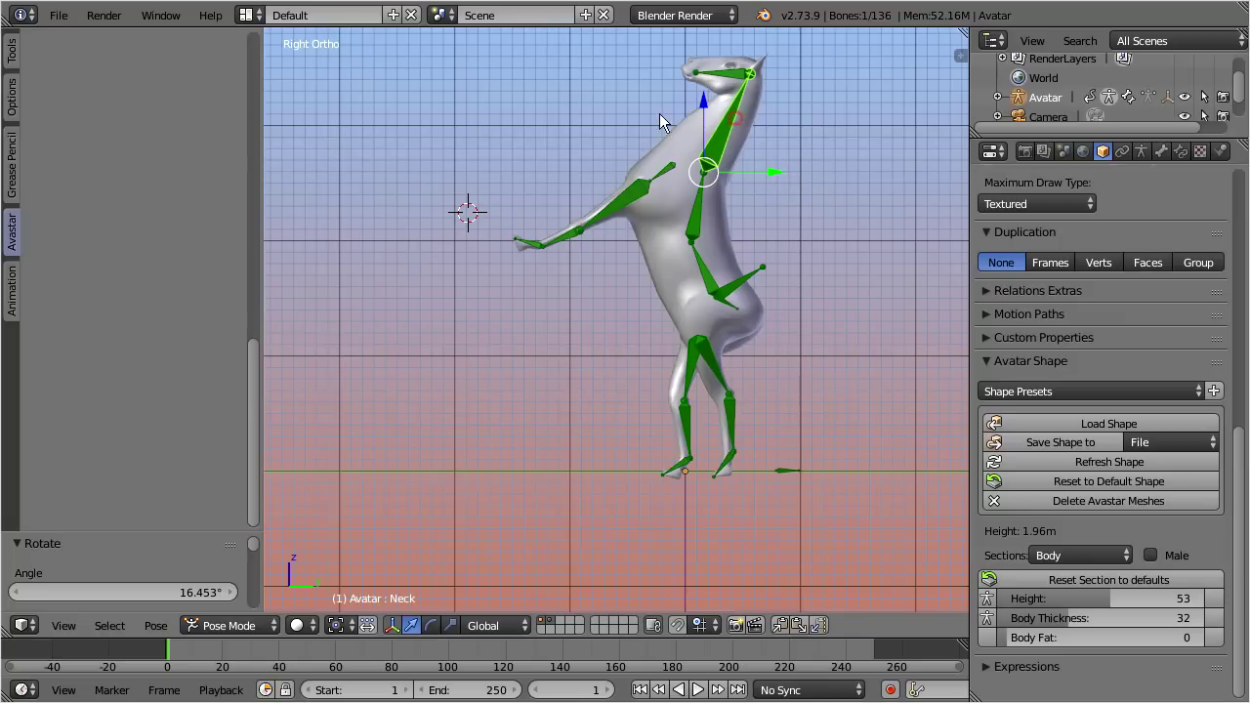
Bend the left front leg at the shoulder, elbow and wrist
{"action": "right_click", "coordinate": [625, 199]}
{"action": "key", "text": "r"}
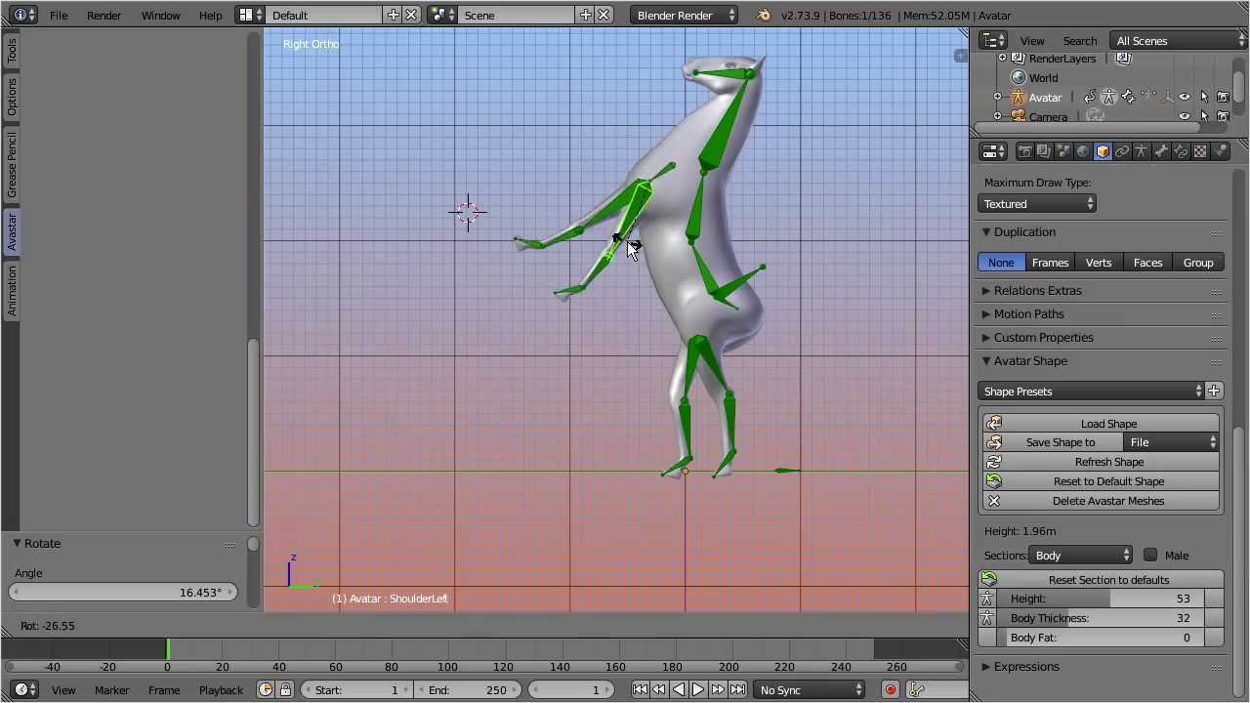
{"action": "left_click", "coordinate": [630, 272]}
{"action": "right_click", "coordinate": [623, 277]}
{"action": "key", "text": "r"}
{"action": "left_click", "coordinate": [618, 289]}
{"action": "right_click", "coordinate": [614, 310]}
{"action": "key", "text": "r"}
{"action": "left_click", "coordinate": [616, 326]}
Raise the right front leg forward, bending the elbow and wrist to 26.339°
{"action": "right_click", "coordinate": [589, 227]}
{"action": "key", "text": "r"}
{"action": "left_click", "coordinate": [574, 244]}
{"action": "key", "text": "r"}
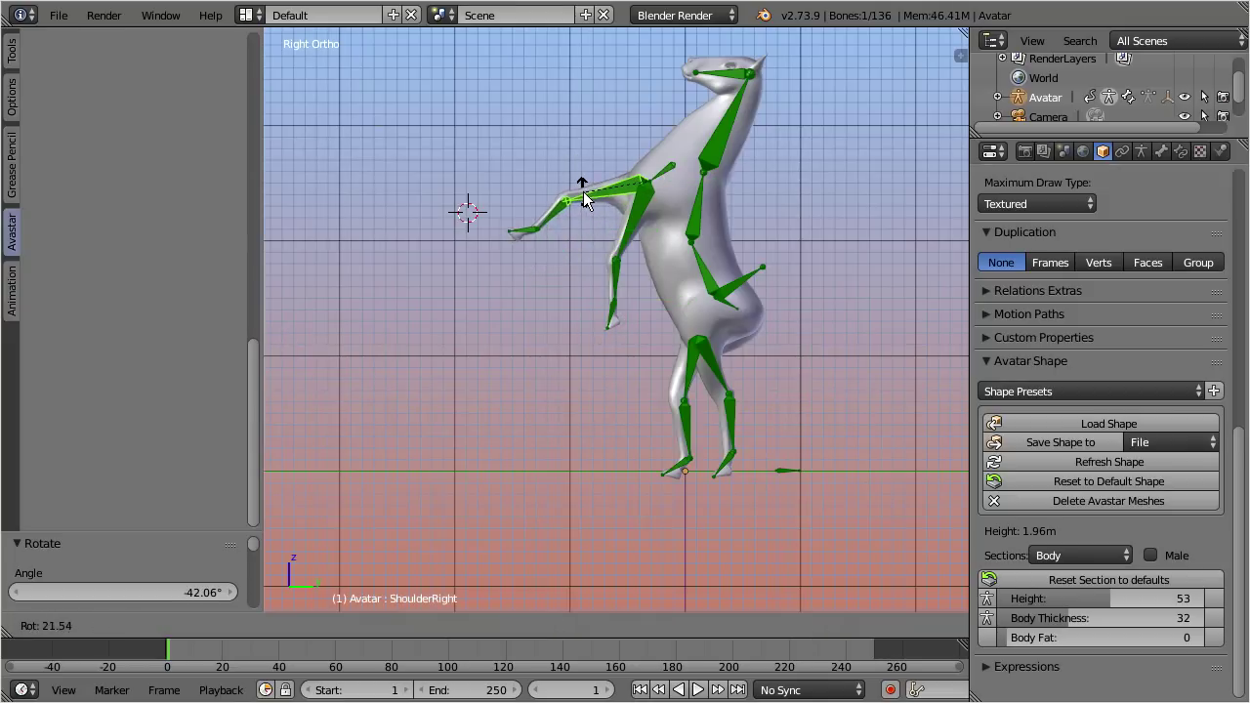
{"action": "left_click", "coordinate": [552, 224]}
{"action": "right_click", "coordinate": [518, 225]}
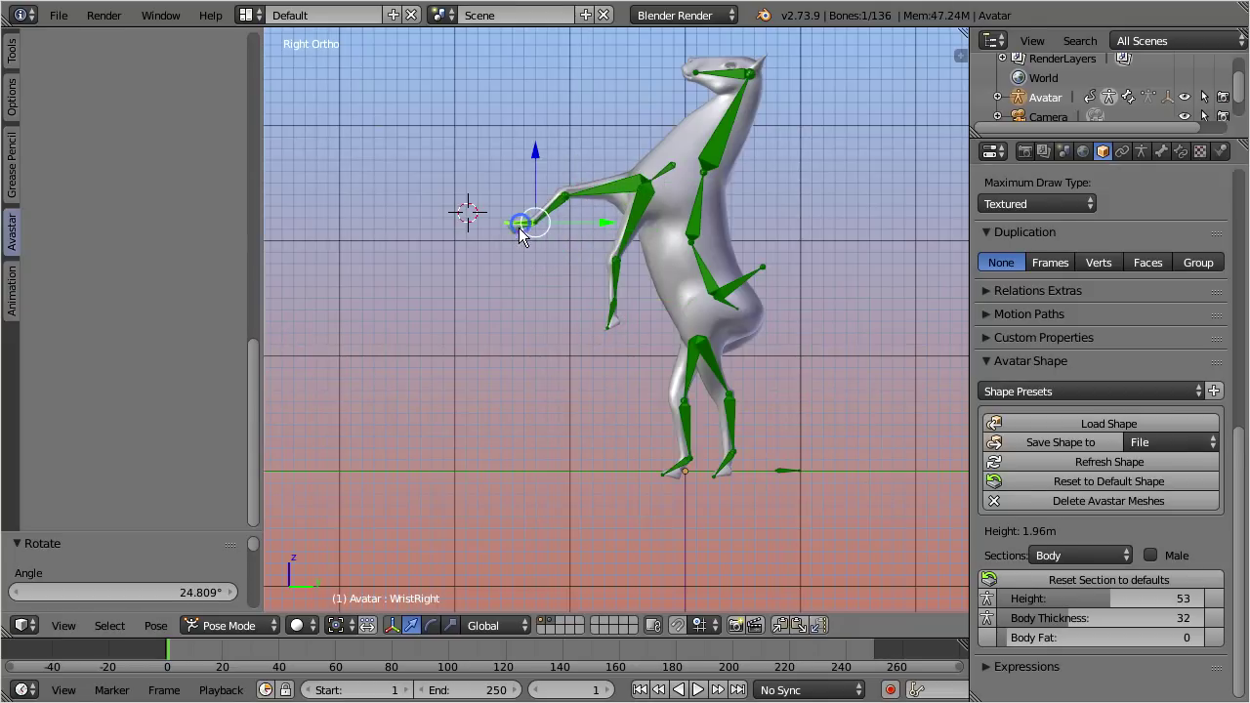
{"action": "key", "text": "r"}
{"action": "left_click", "coordinate": [516, 244]}
{"action": "right_click", "coordinate": [552, 219]}
{"action": "key", "text": "r"}
{"action": "left_click", "coordinate": [557, 223]}
{"action": "right_click", "coordinate": [530, 243]}
{"action": "key", "text": "r"}
{"action": "key", "text": "r"}
{"action": "left_click", "coordinate": [498, 240]}
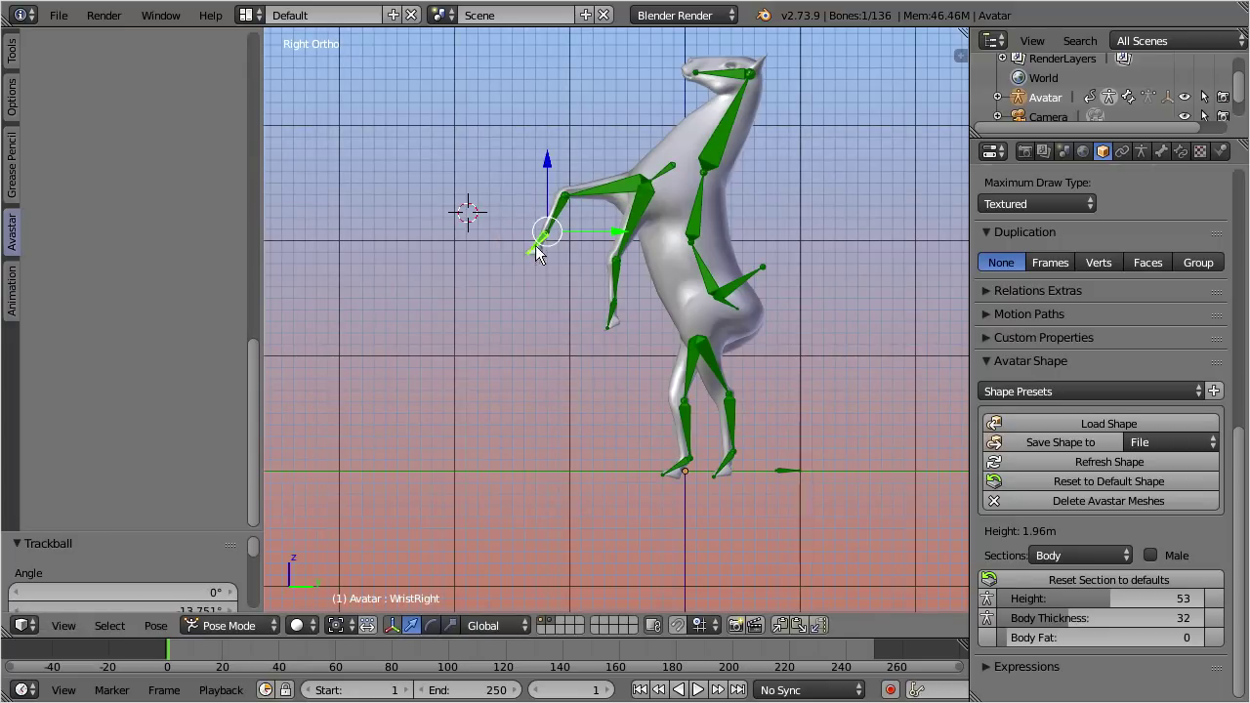
{"action": "key", "text": "r"}
{"action": "left_click", "coordinate": [525, 250]}
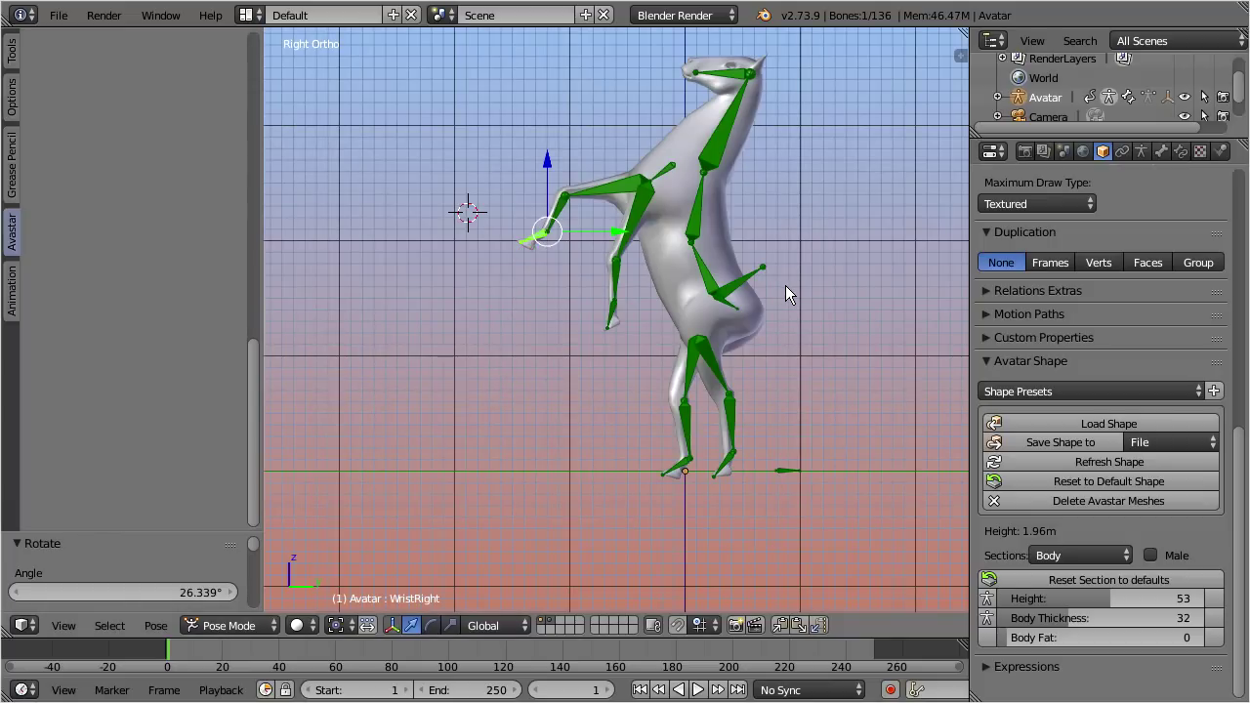
Select all bones and insert a LocRot keyframe at frame 1, enlarging the timeline
{"action": "key", "text": "a"}
{"action": "key", "text": "a"}
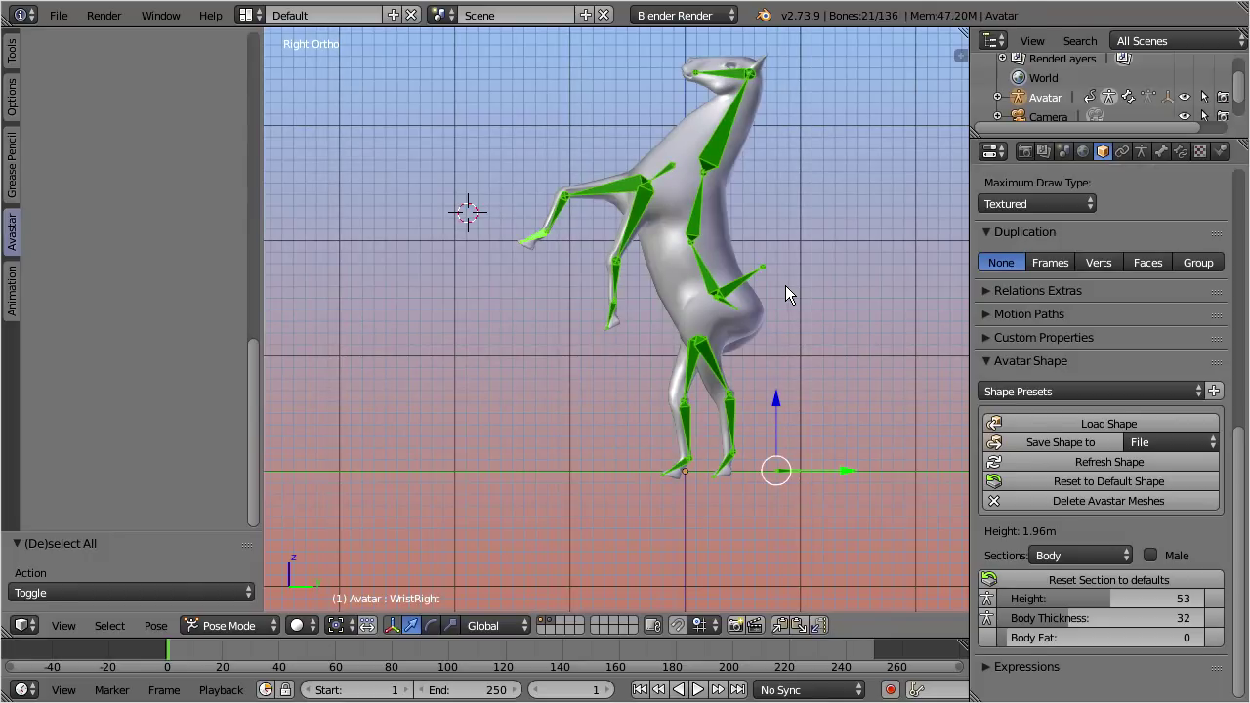
{"action": "key", "text": "KP_Decimal"}
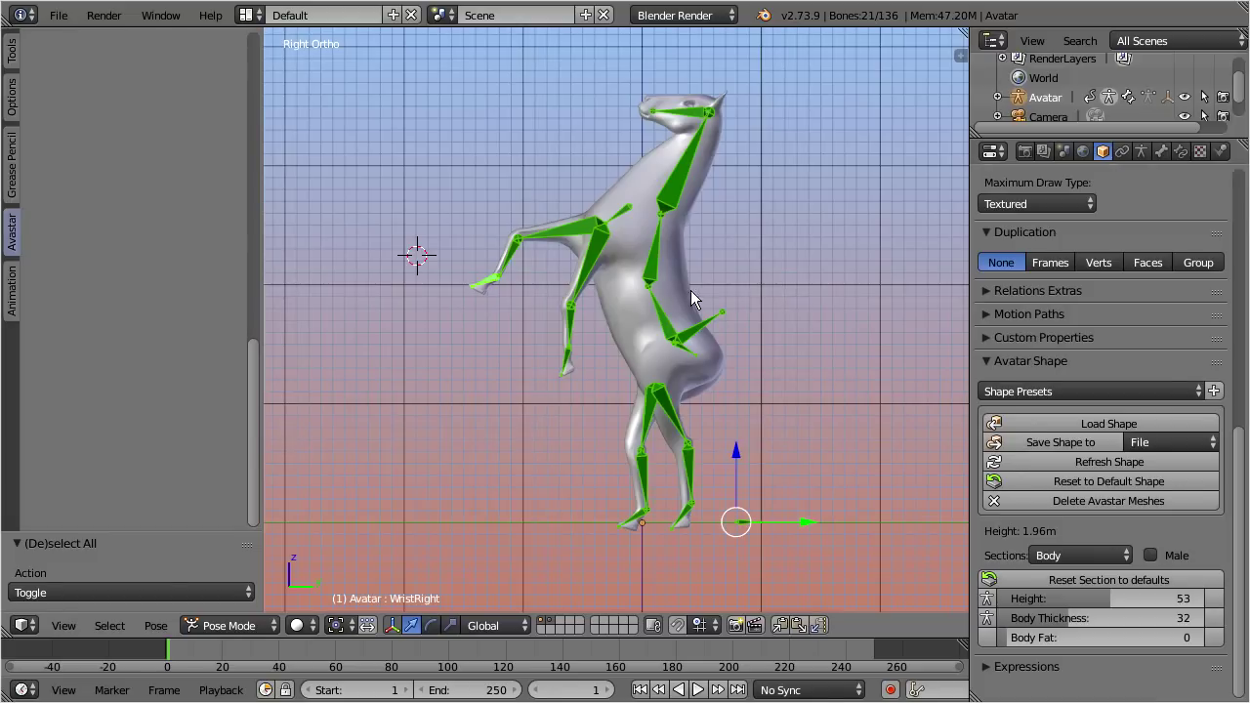
{"action": "key", "text": "i"}
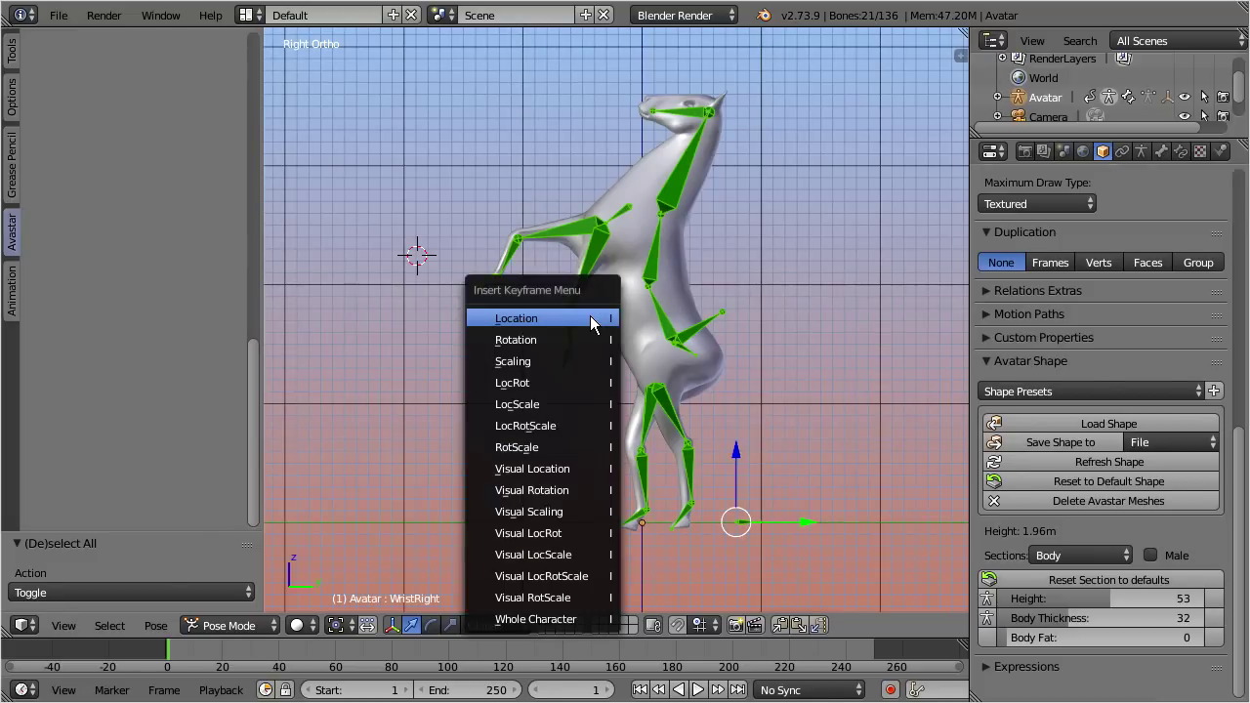
{"action": "left_click", "coordinate": [478, 387]}
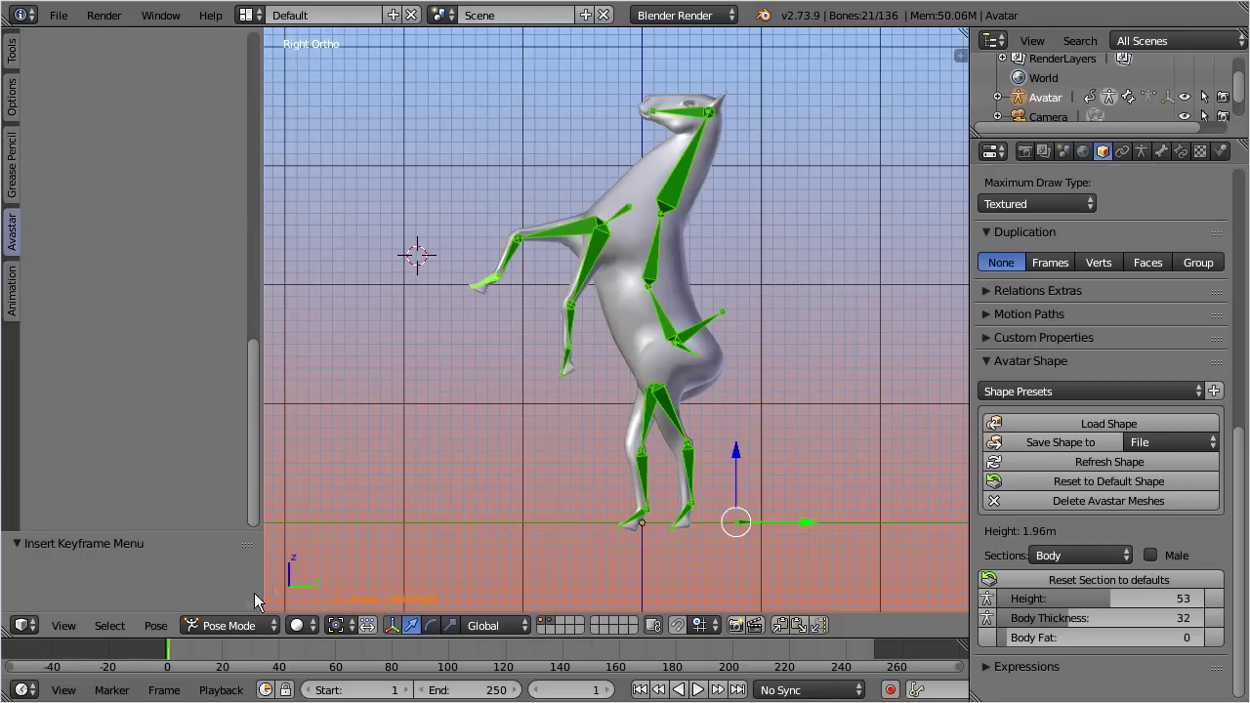
{"action": "left_click_drag", "start_coordinate": [192, 638], "coordinate": [214, 611]}
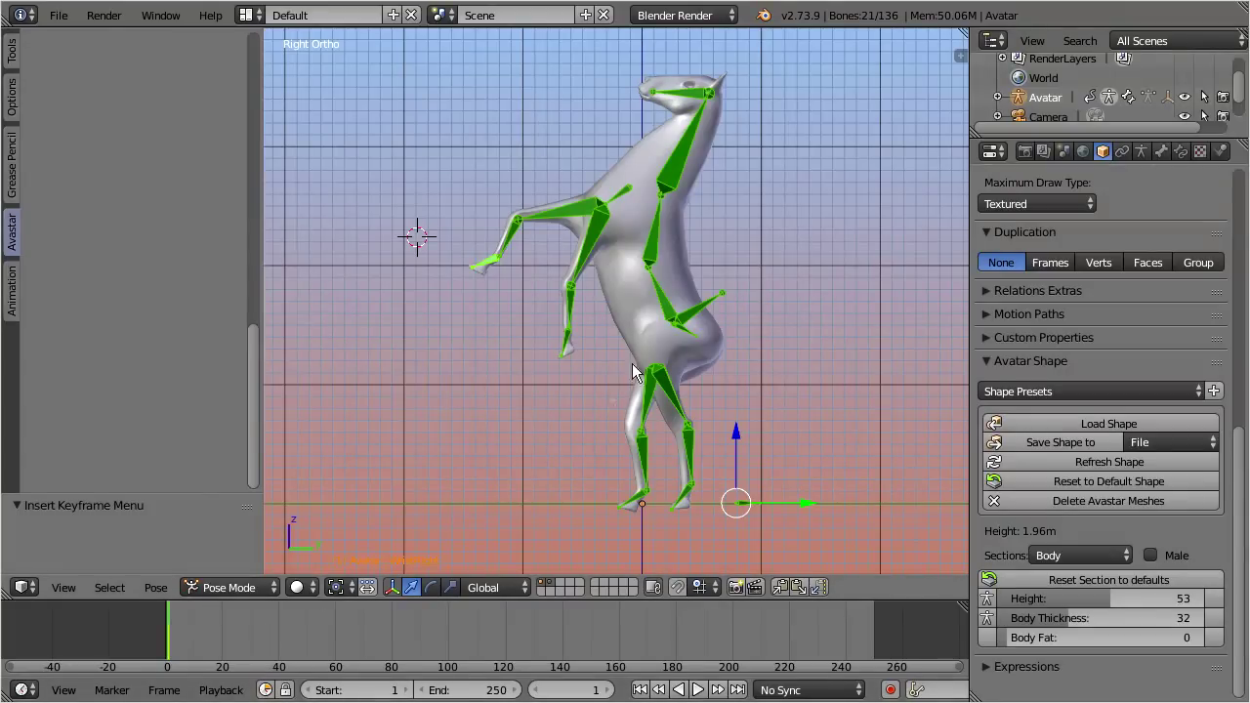
In Render Animation Export, set End Frame 1, enable looping, and export AvatarAction.anim
{"action": "left_click", "coordinate": [1023, 151]}
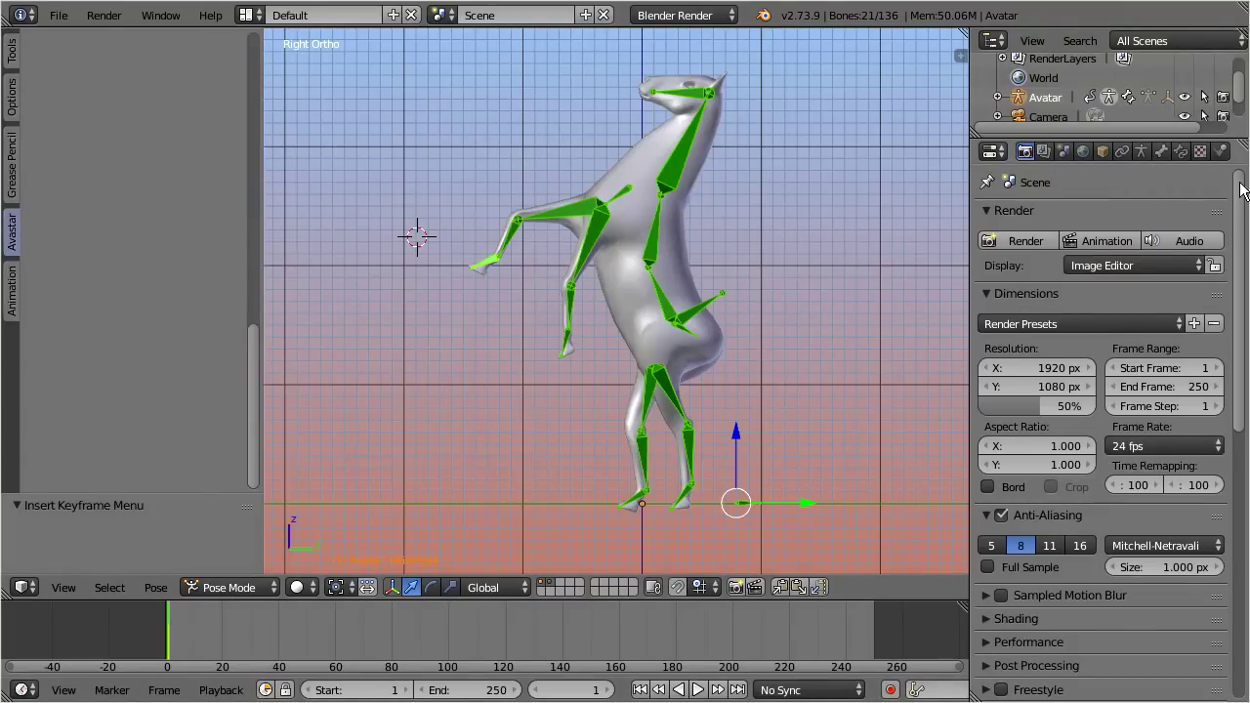
{"action": "left_click_drag", "start_coordinate": [1242, 189], "coordinate": [1242, 458]}
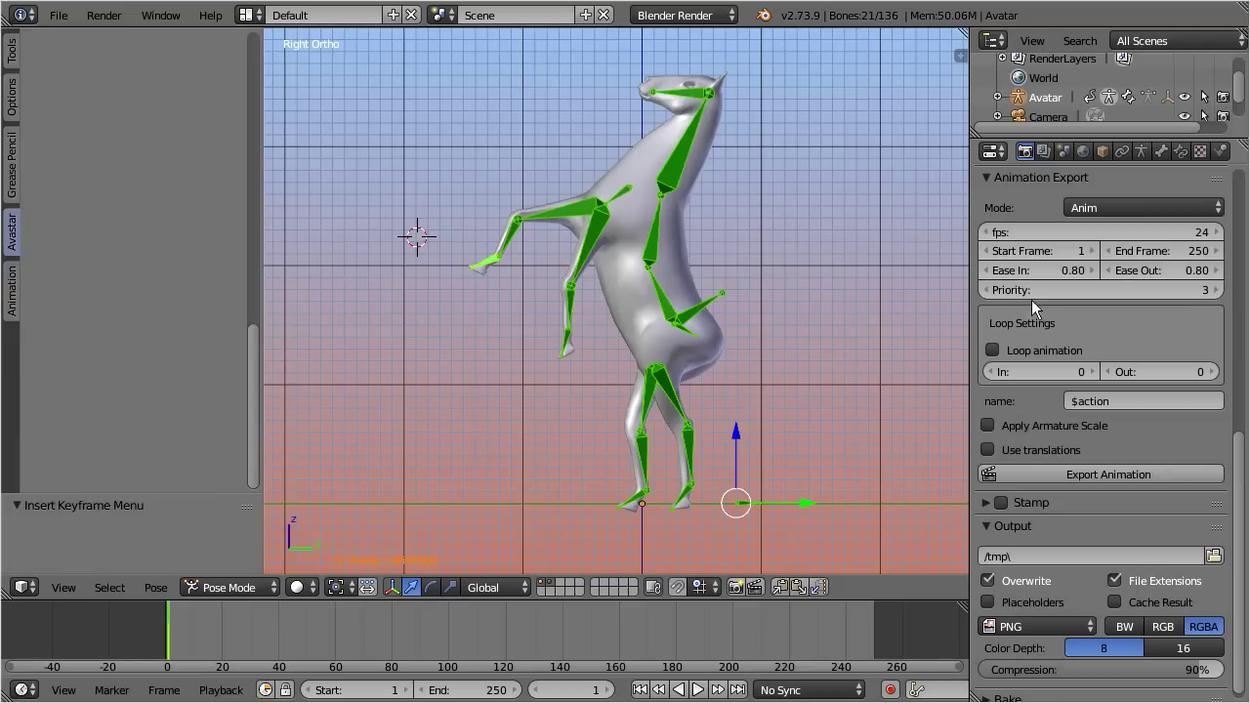
{"action": "left_click", "coordinate": [1130, 251]}
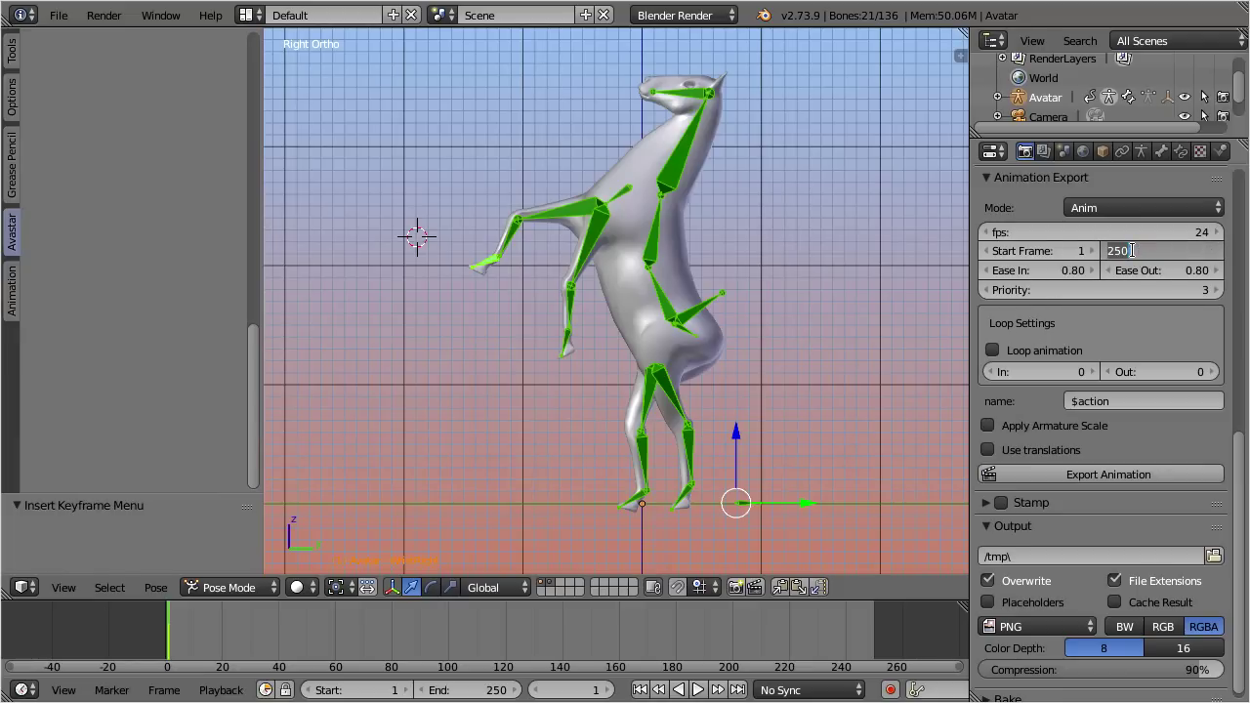
{"action": "key", "text": "Return"}
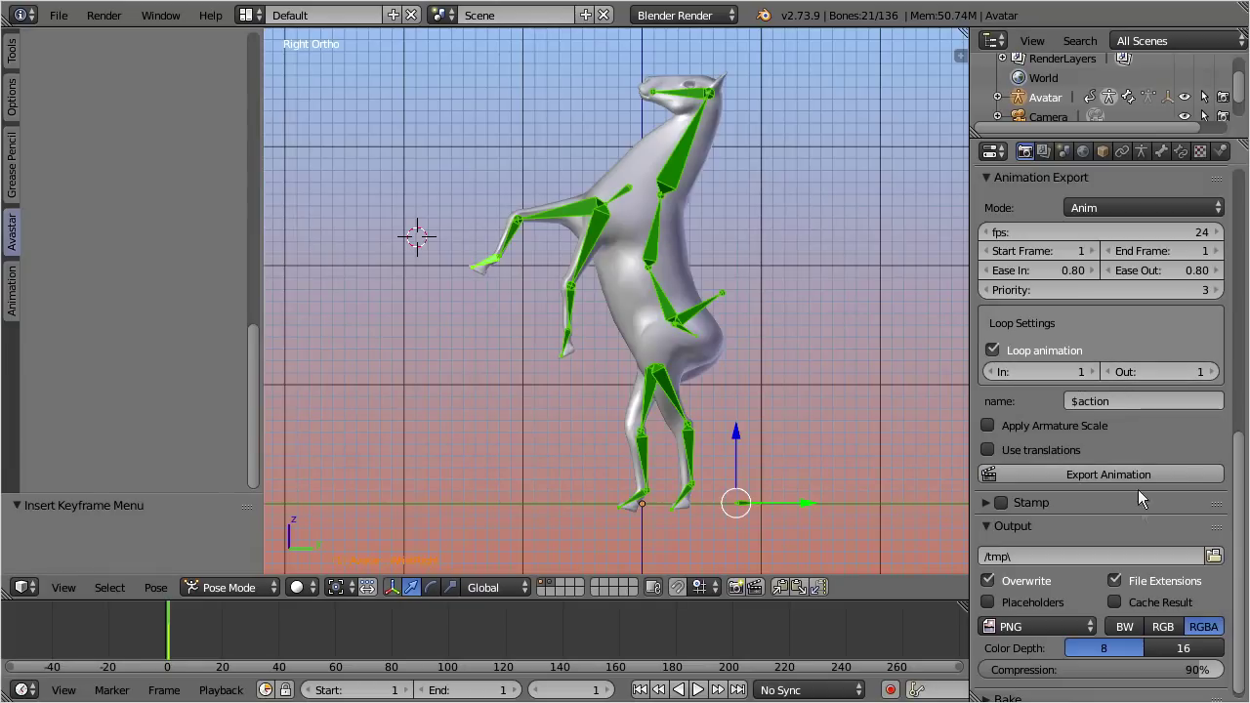
{"action": "left_click", "coordinate": [1047, 473]}
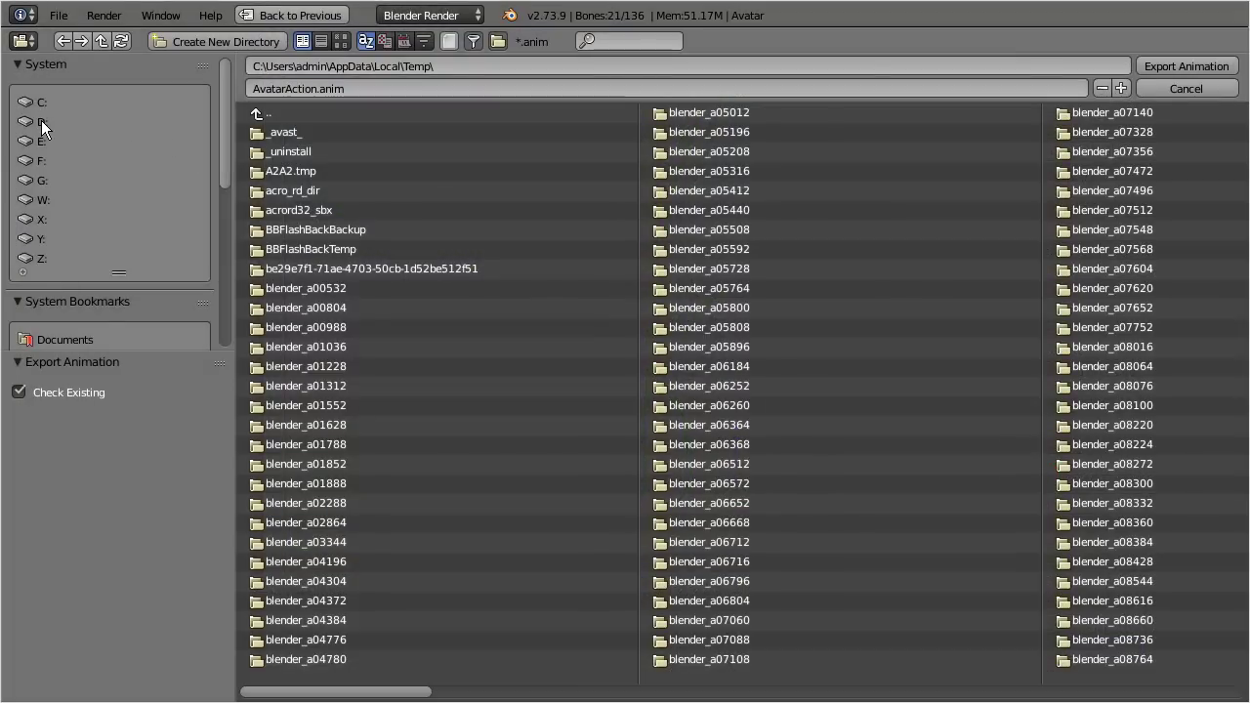
{"action": "left_click", "coordinate": [41, 121]}
Pick the E: drive and load the Horse-Model-posed mesh into the model uploader
{"action": "left_click", "coordinate": [44, 138]}
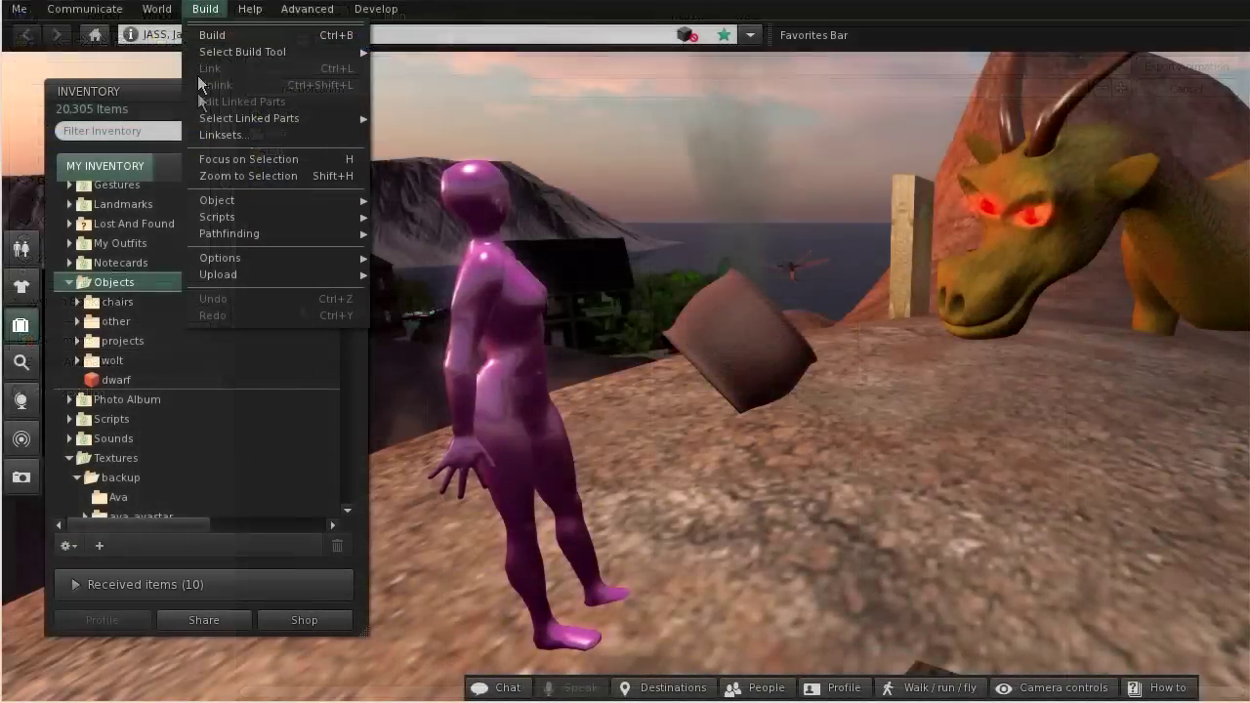
{"action": "mouse_move", "coordinate": [229, 275]}
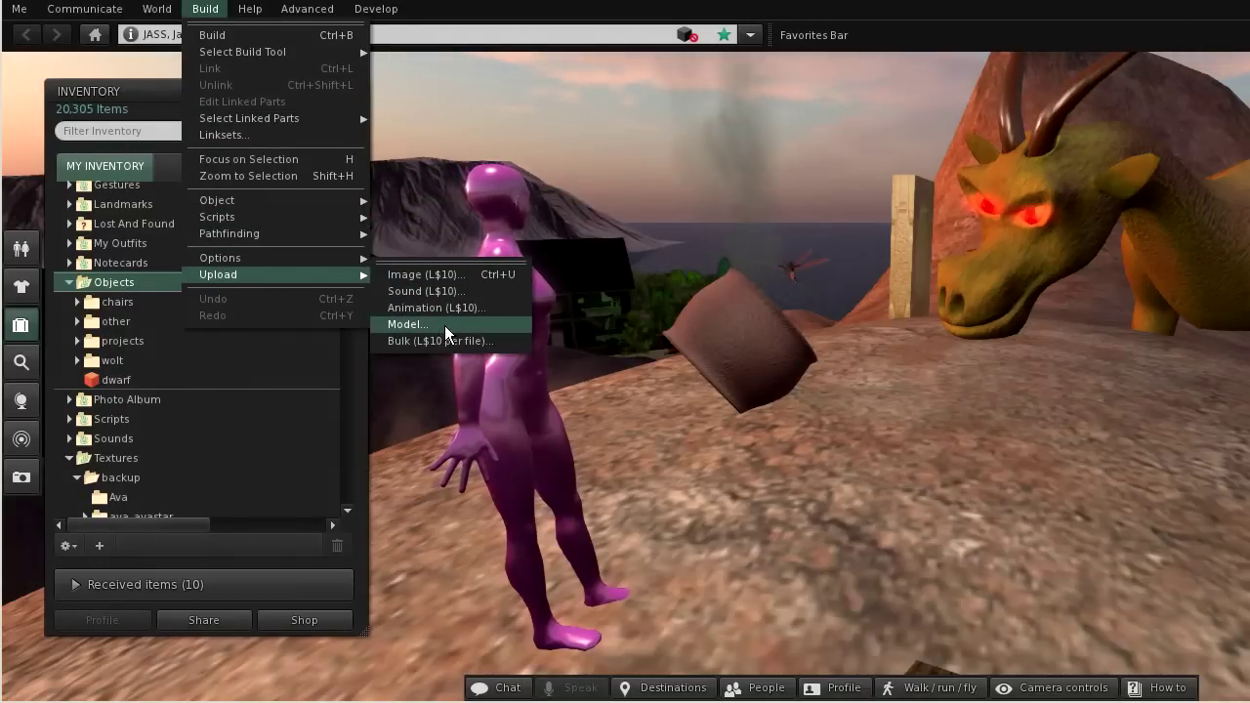
{"action": "left_click", "coordinate": [406, 324]}
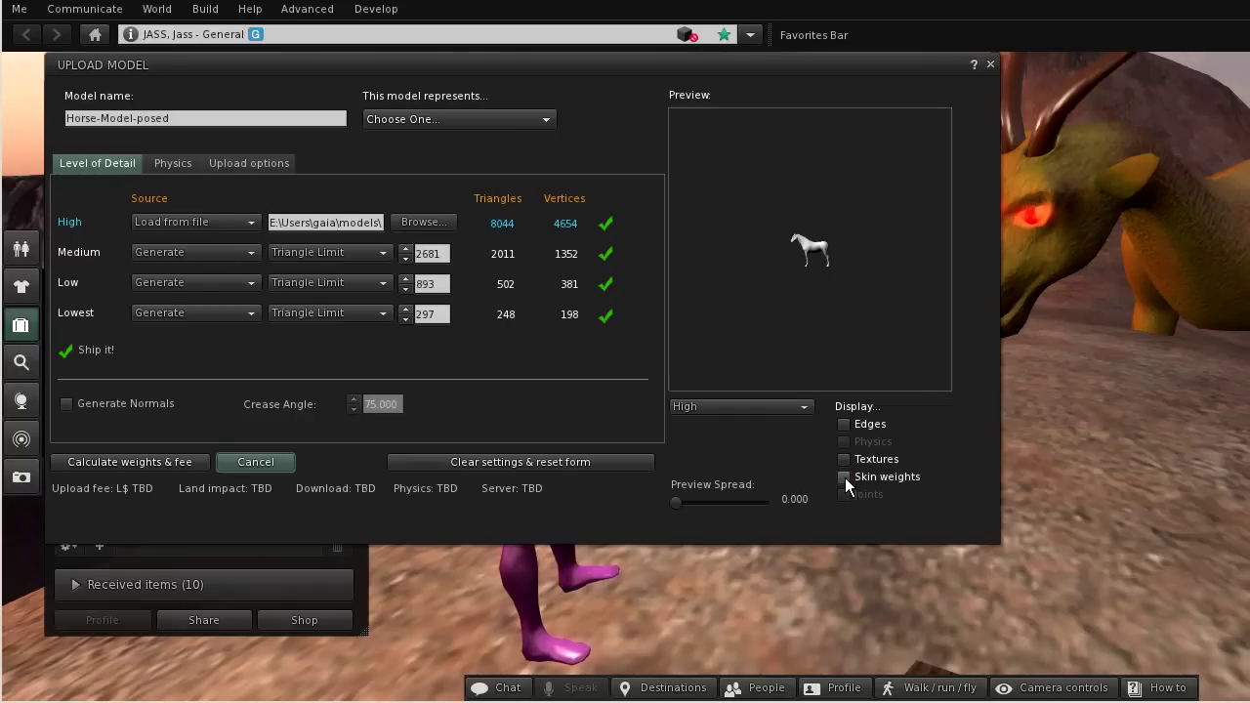
{"action": "scroll", "coordinate": [837, 365], "scroll_direction": "up", "scroll_amount": 5}
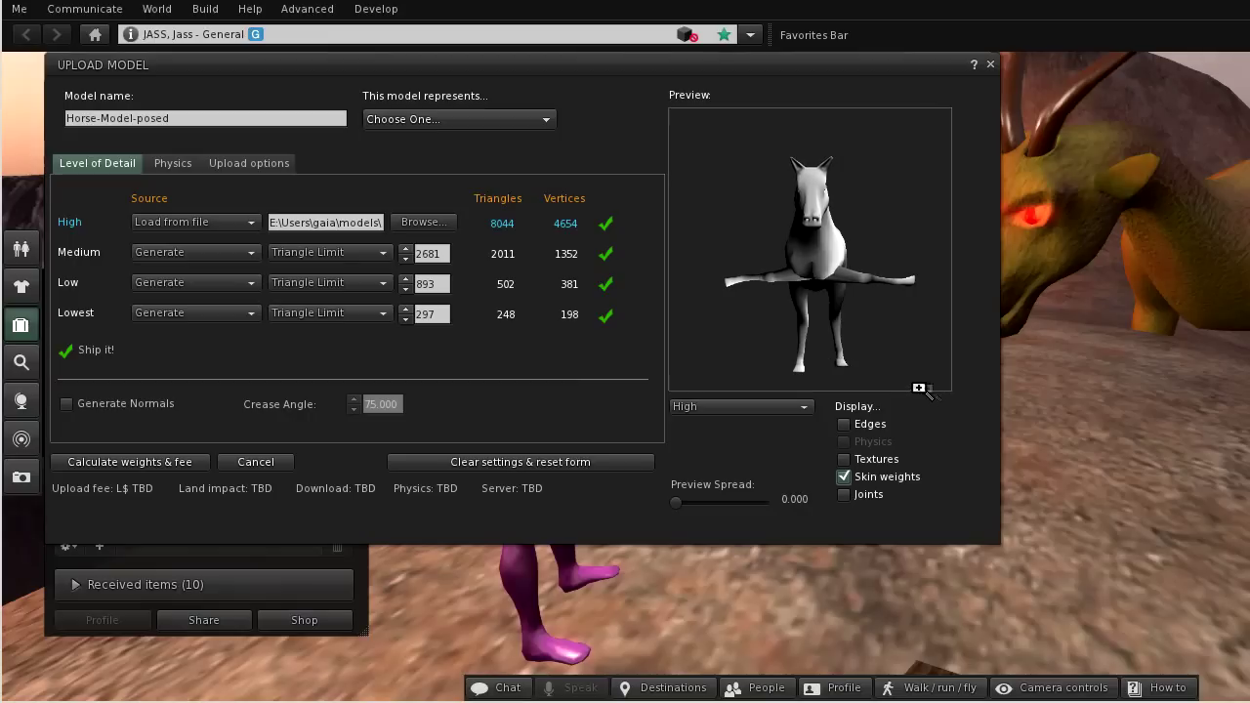
{"action": "left_click_drag", "start_coordinate": [822, 272], "coordinate": [789, 271]}
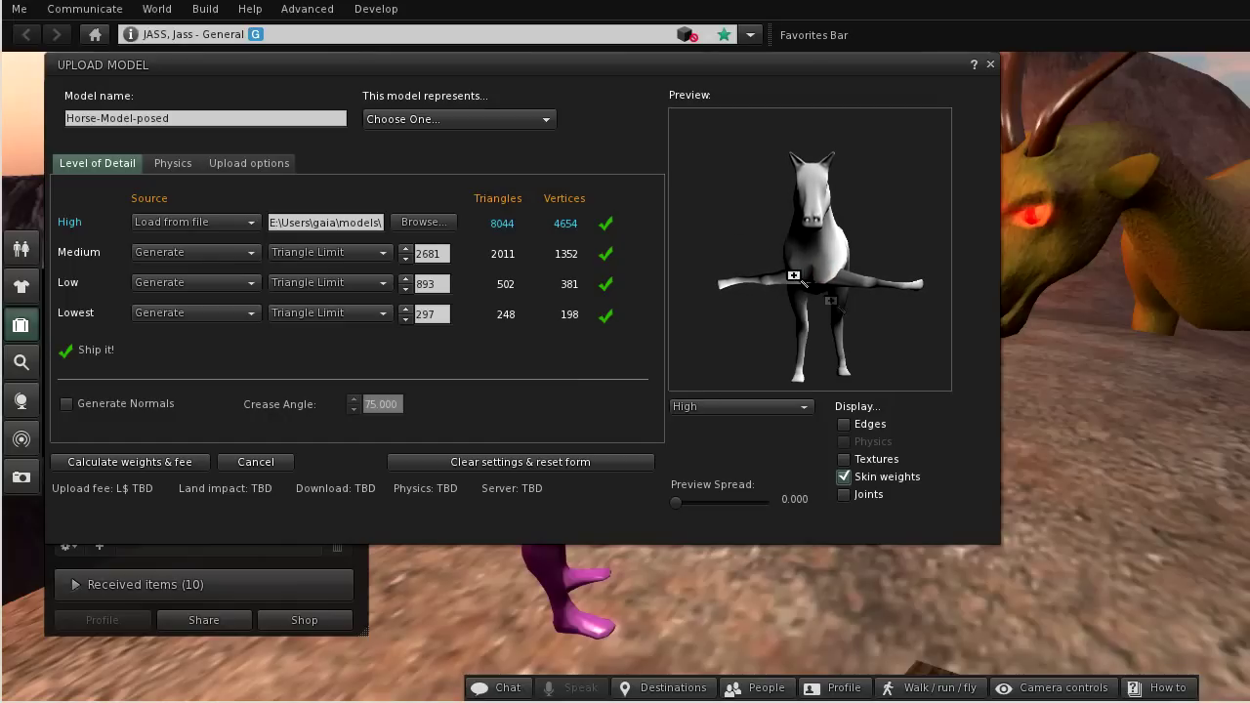
Include skin weights and joint positions, calculate the L$28 fee, and upload
{"action": "left_click", "coordinate": [293, 163]}
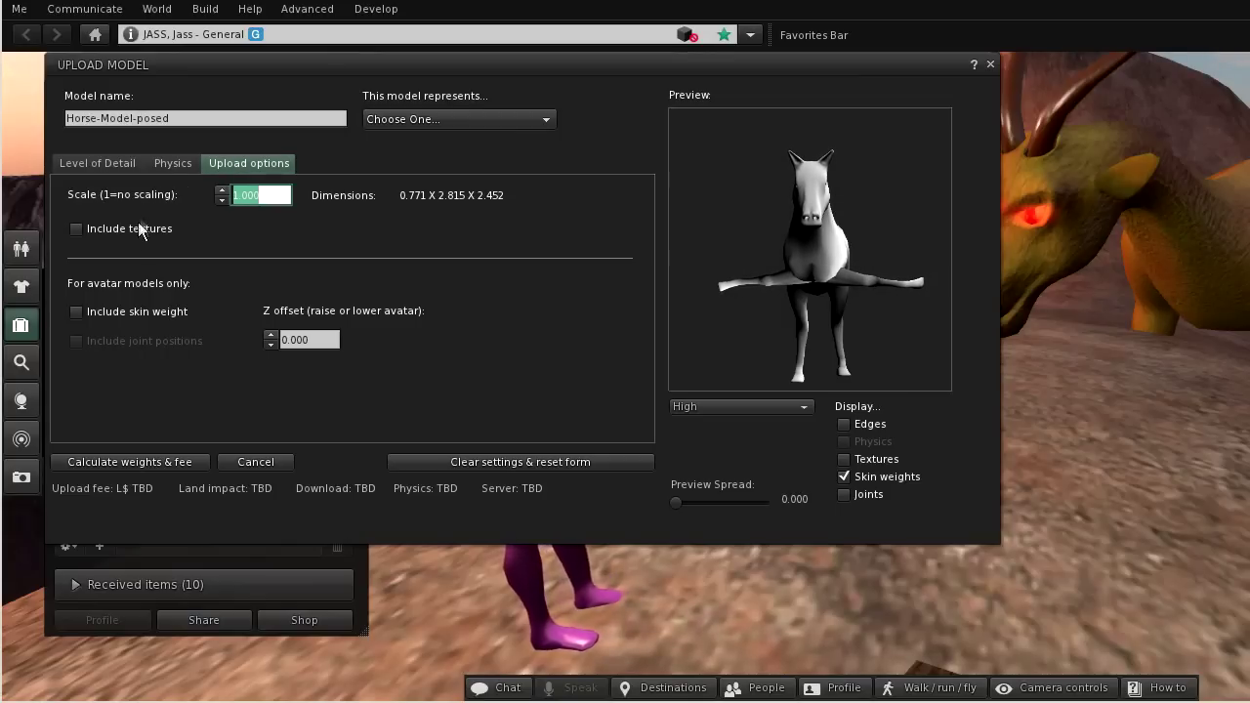
{"action": "left_click", "coordinate": [78, 314]}
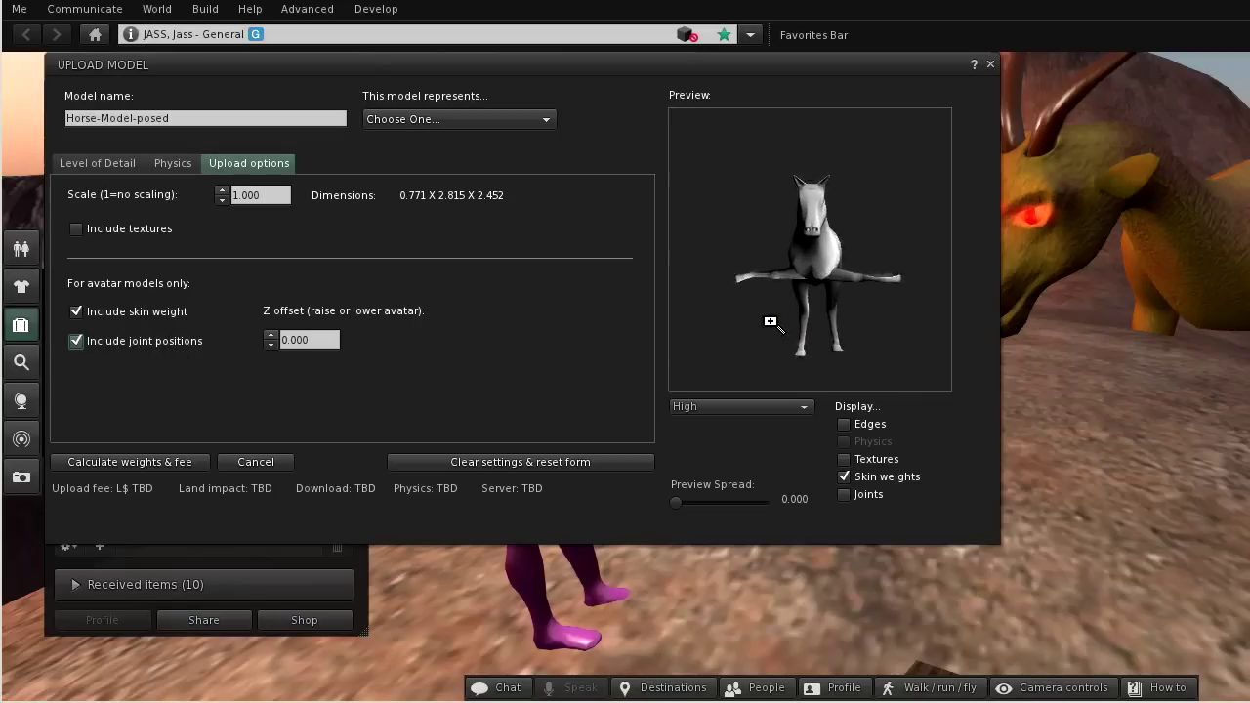
{"action": "left_click", "coordinate": [144, 458]}
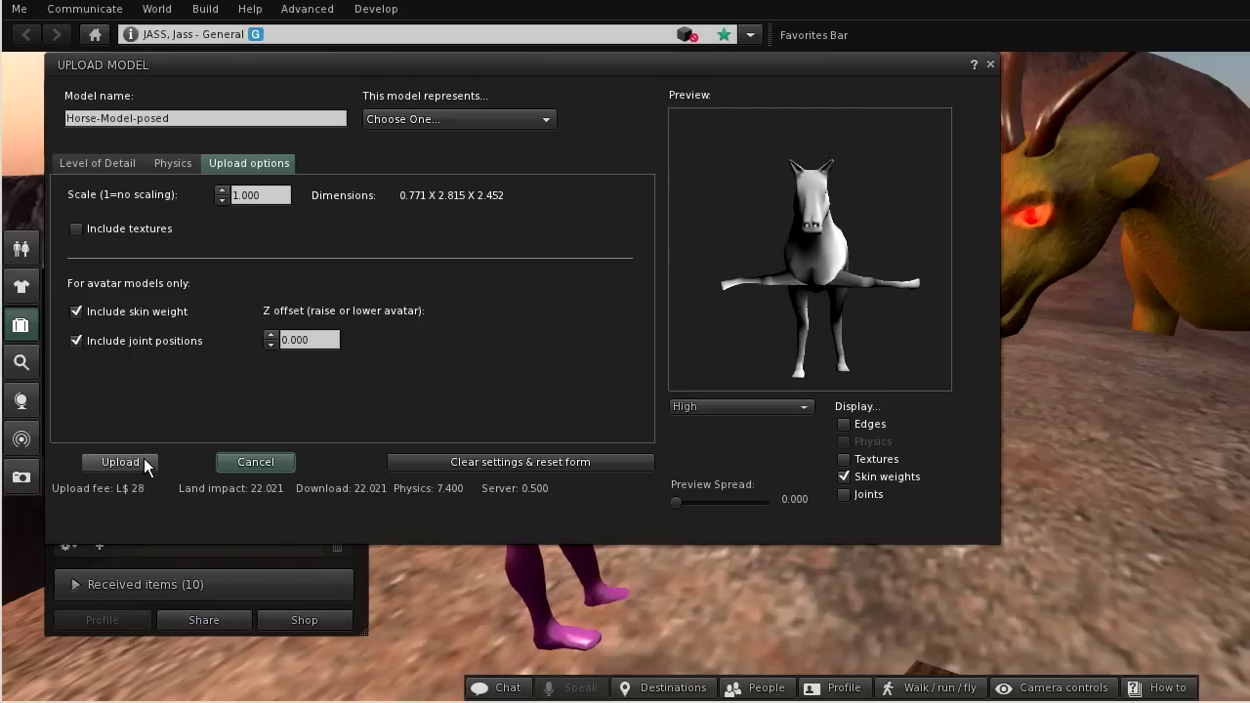
{"action": "left_click", "coordinate": [136, 459]}
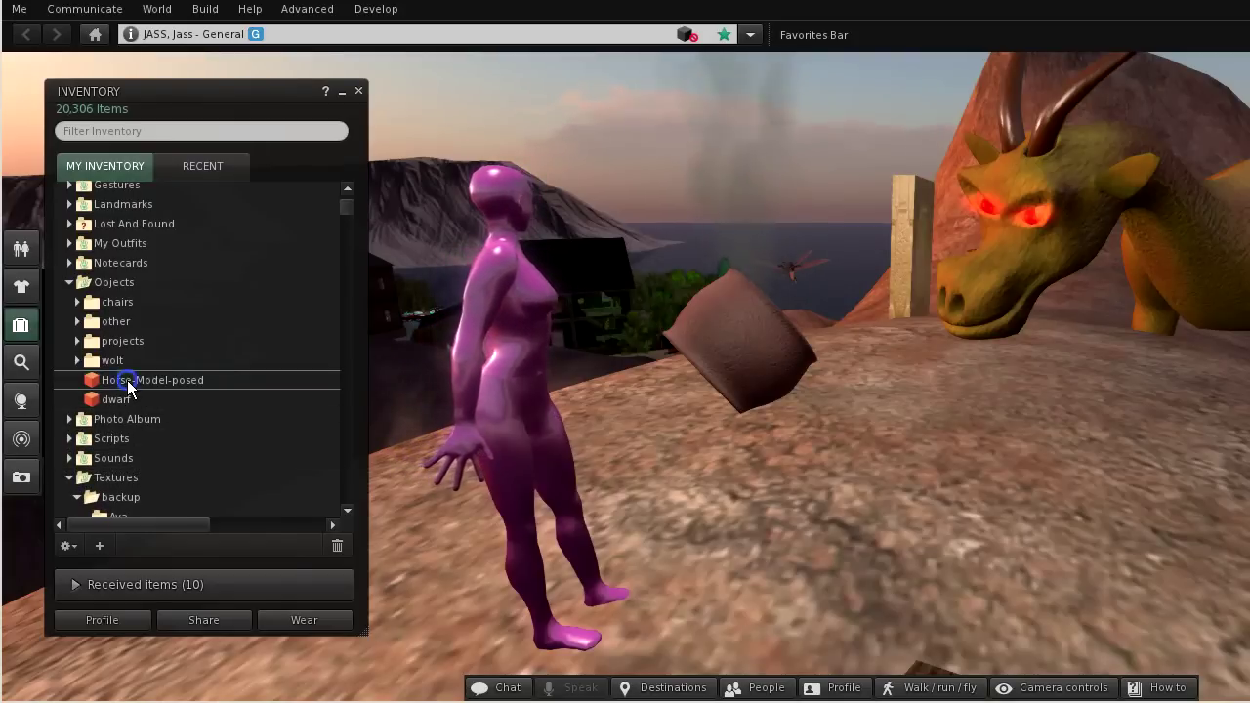
Wear the Horse-Model-posed item and upload the exported poseAction animation
{"action": "right_click", "coordinate": [127, 379]}
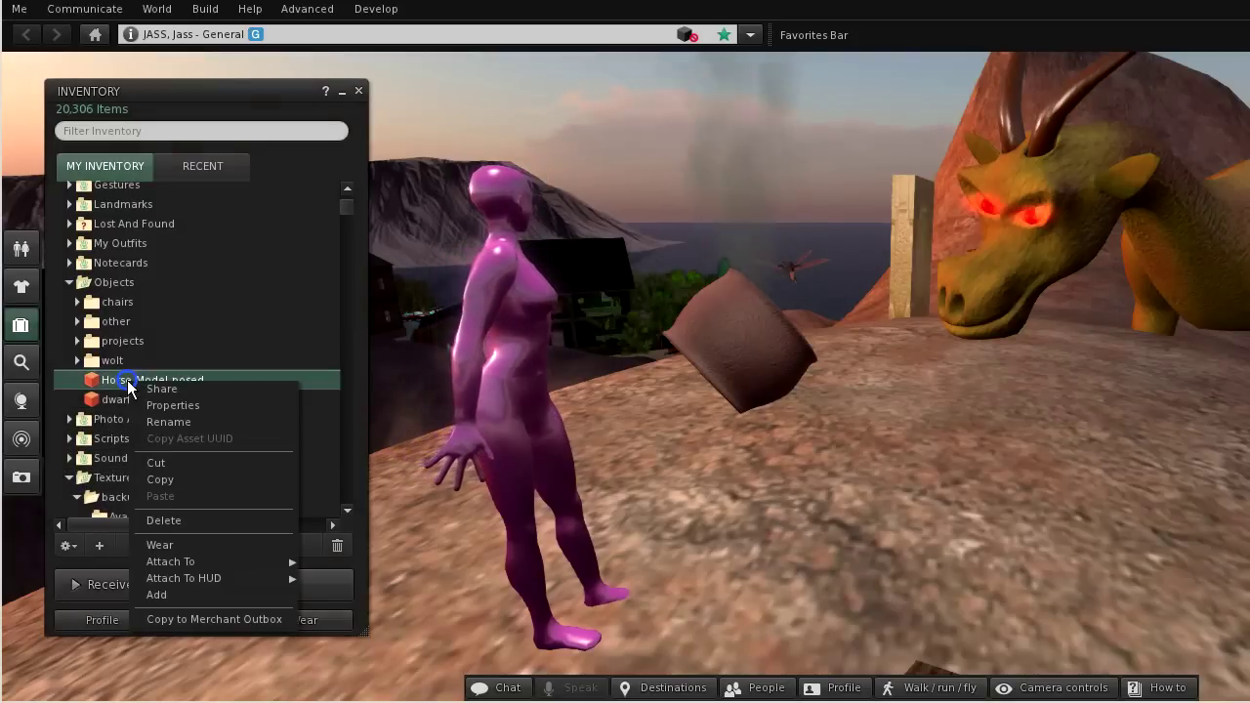
{"action": "left_click", "coordinate": [160, 545]}
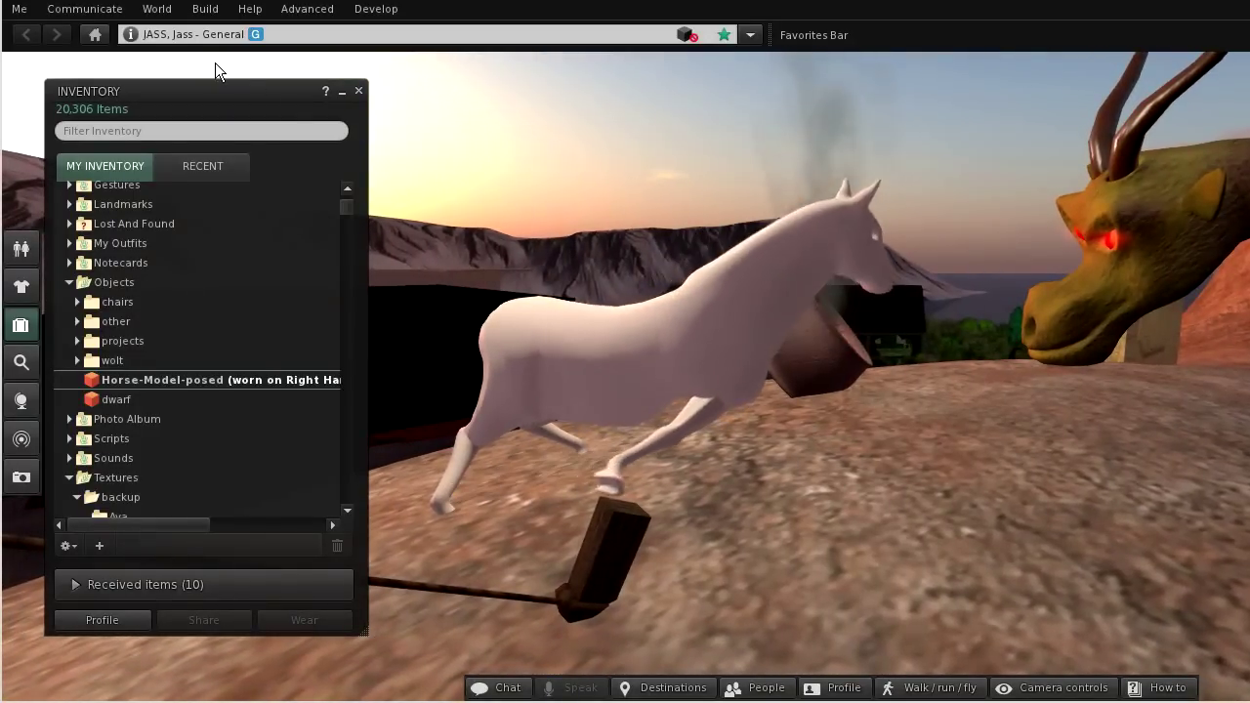
{"action": "left_click", "coordinate": [205, 9]}
{"action": "mouse_move", "coordinate": [224, 277]}
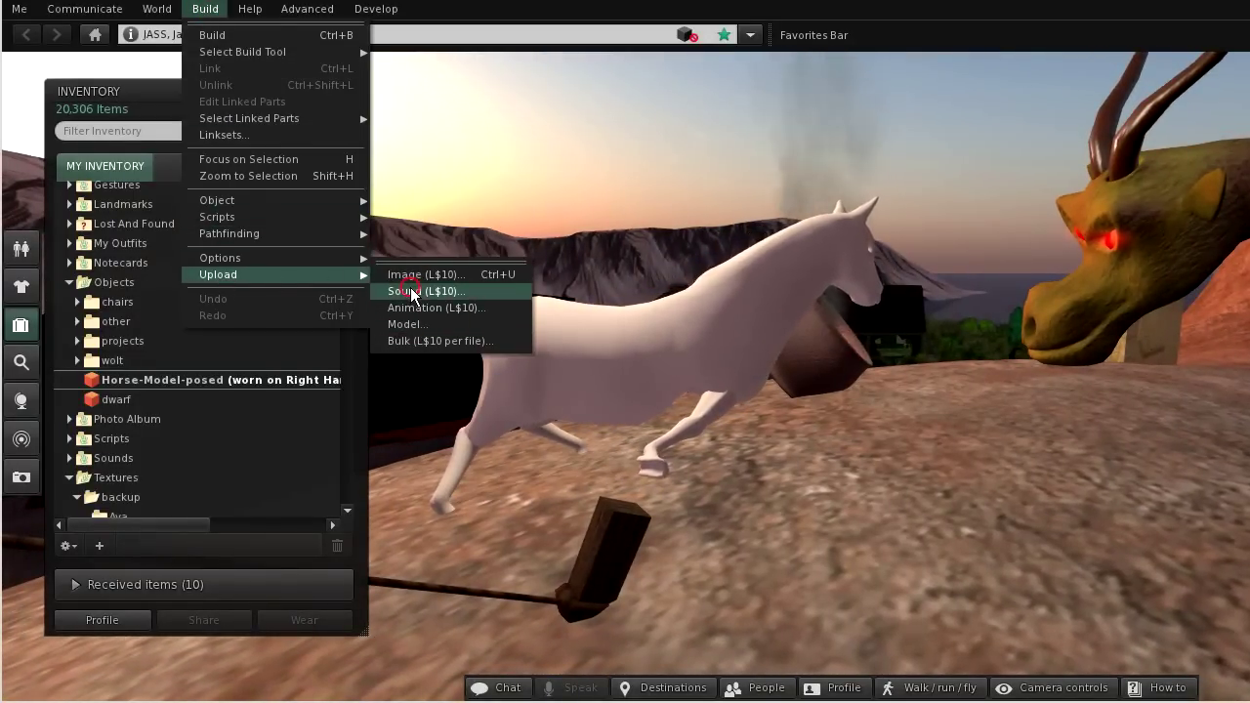
{"action": "left_click", "coordinate": [143, 192]}
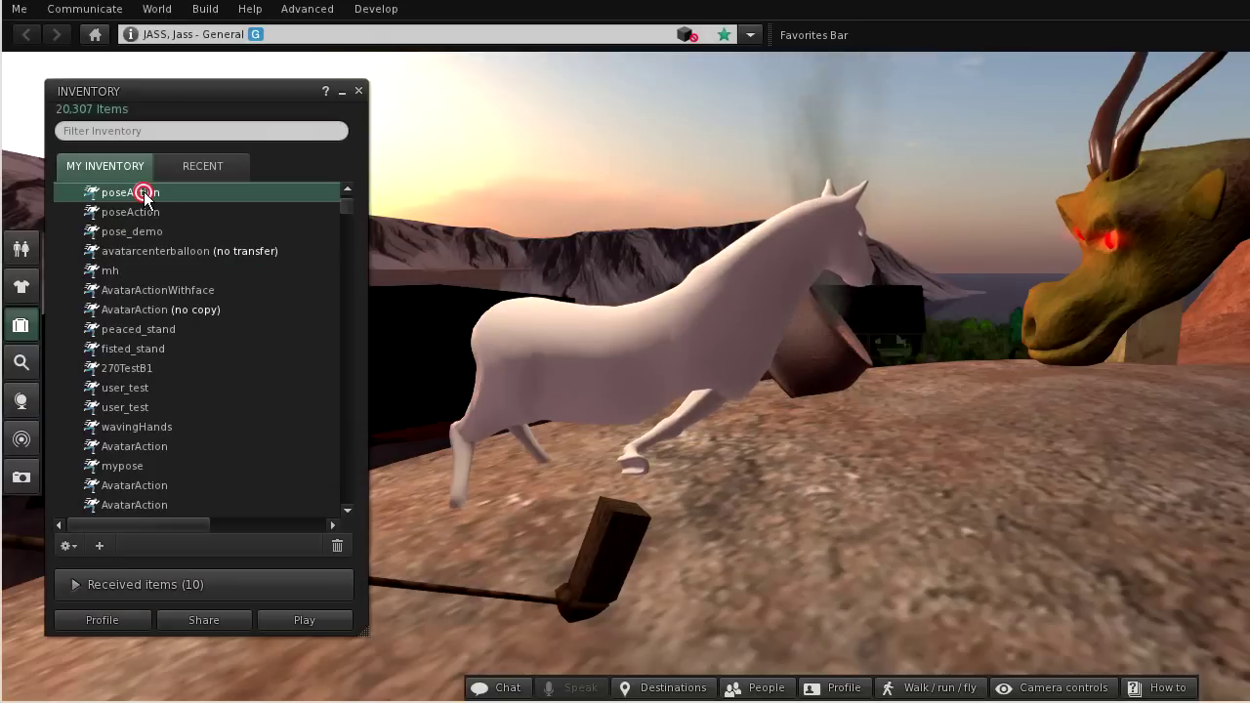
Play the poseAction animation inworld so the horse avatar rears on its hind legs
{"action": "right_click", "coordinate": [146, 194]}
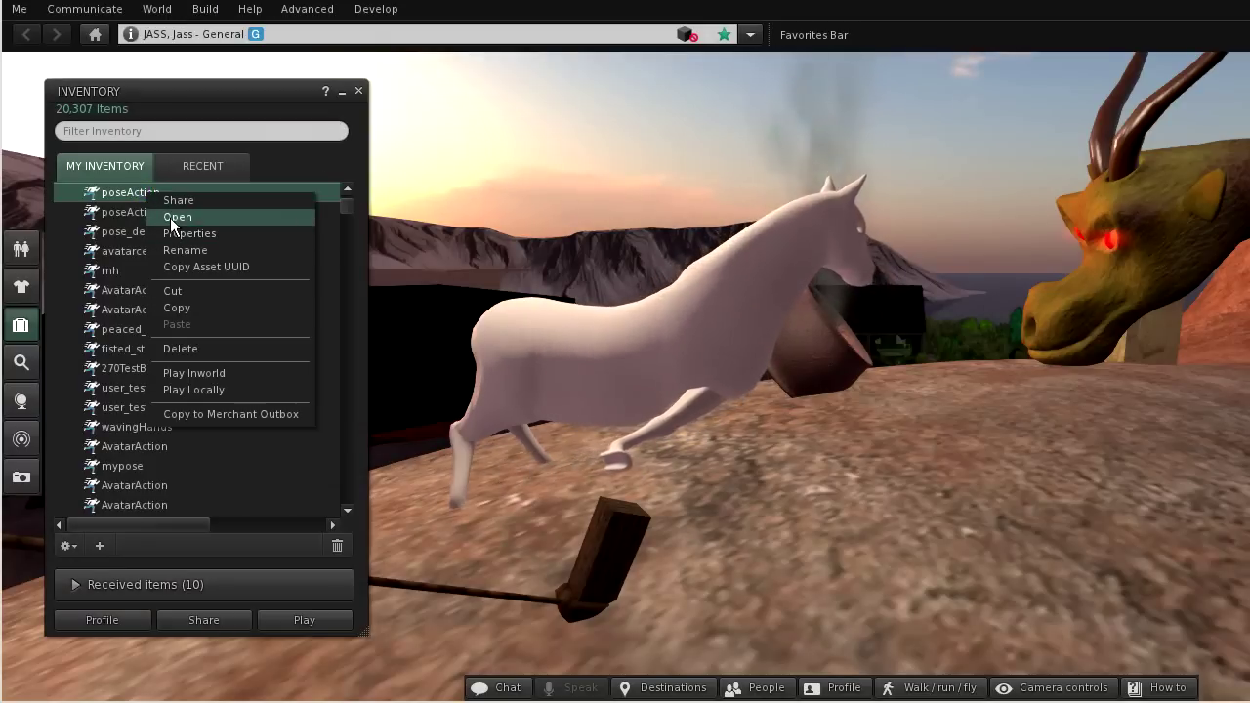
{"action": "left_click", "coordinate": [172, 217]}
{"action": "left_click", "coordinate": [142, 114]}
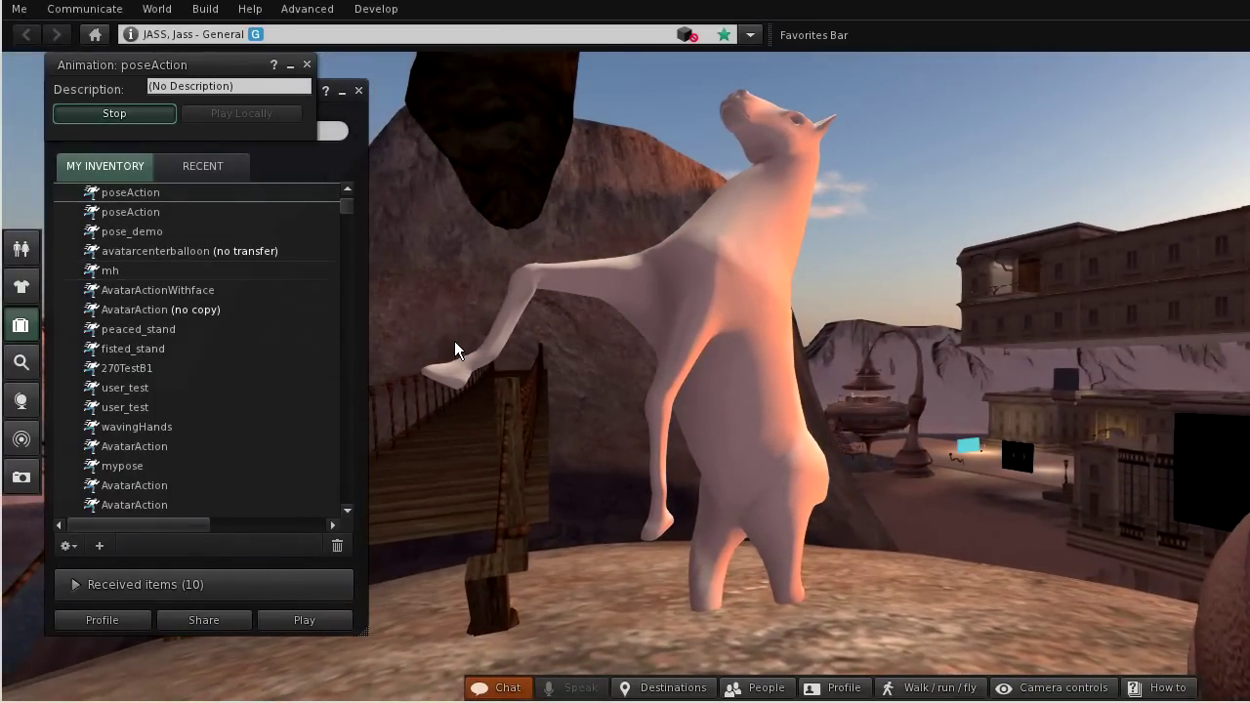
{"action": "right_click", "coordinate": [777, 446]}
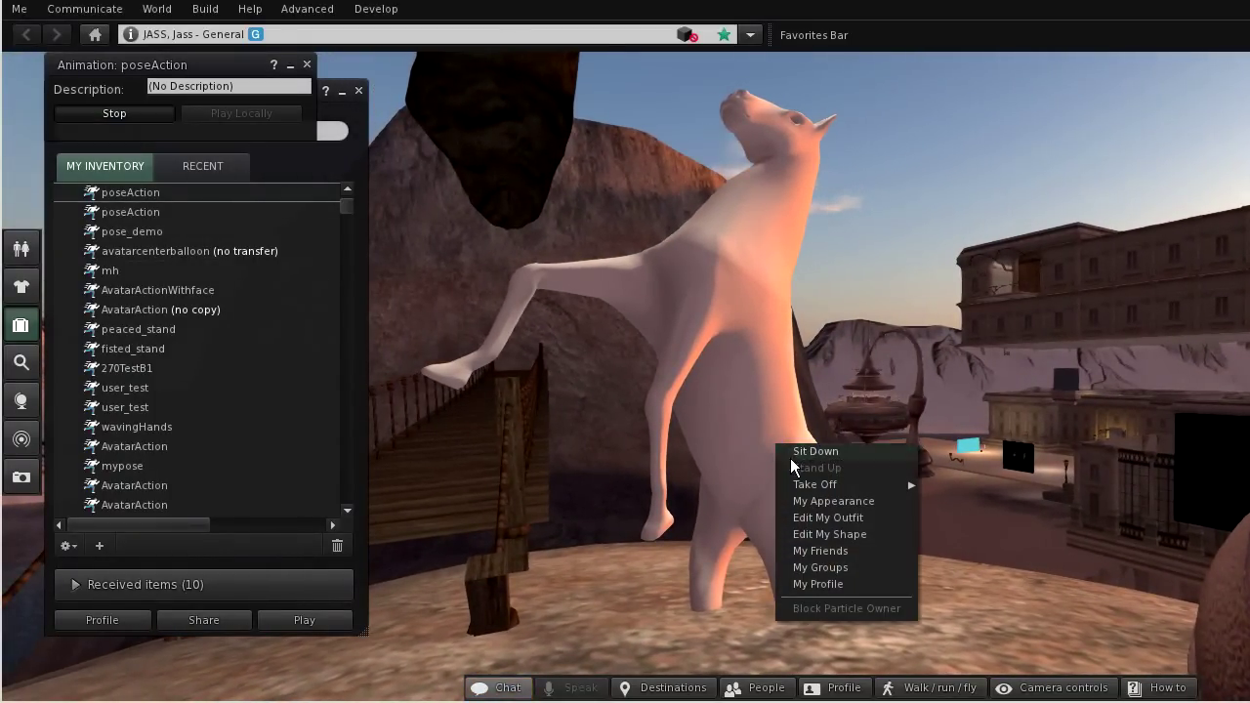
Raise the shape's Hover value to 69 to lift the rearing horse higher
{"action": "left_click", "coordinate": [872, 535]}
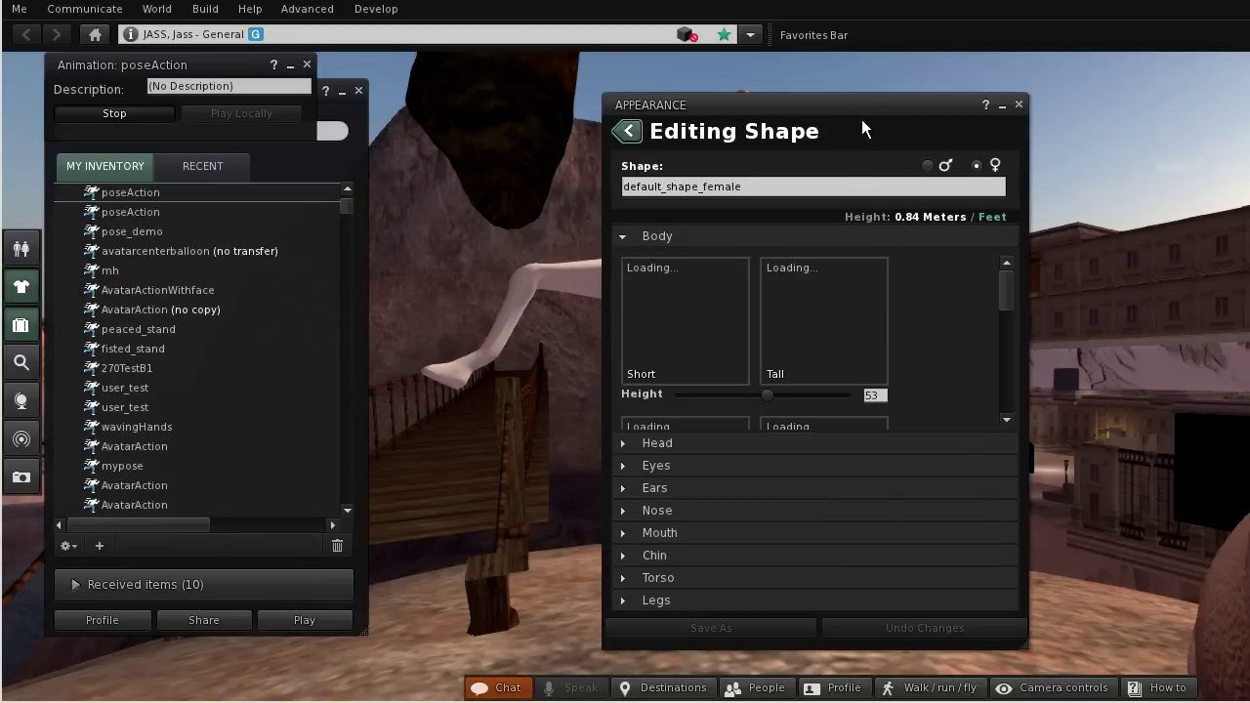
{"action": "left_click_drag", "start_coordinate": [862, 115], "coordinate": [331, 77]}
{"action": "left_click_drag", "start_coordinate": [462, 261], "coordinate": [459, 385]}
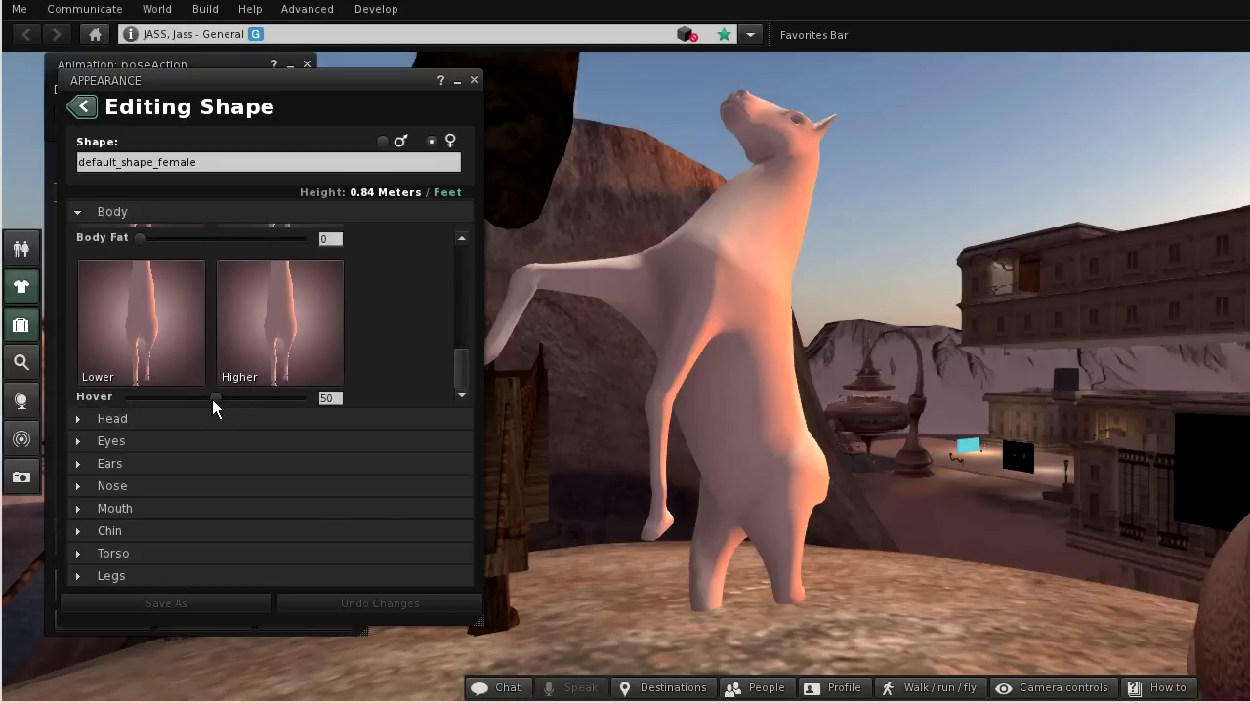
{"action": "left_click_drag", "start_coordinate": [213, 399], "coordinate": [247, 397]}
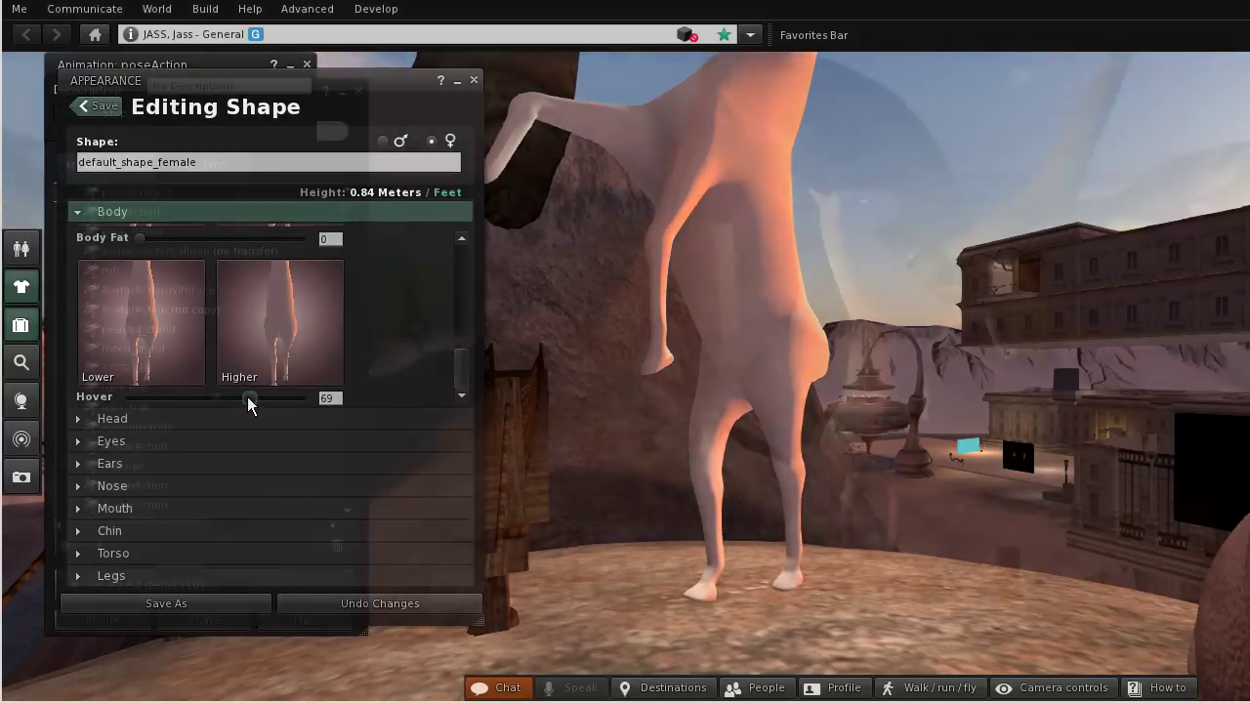